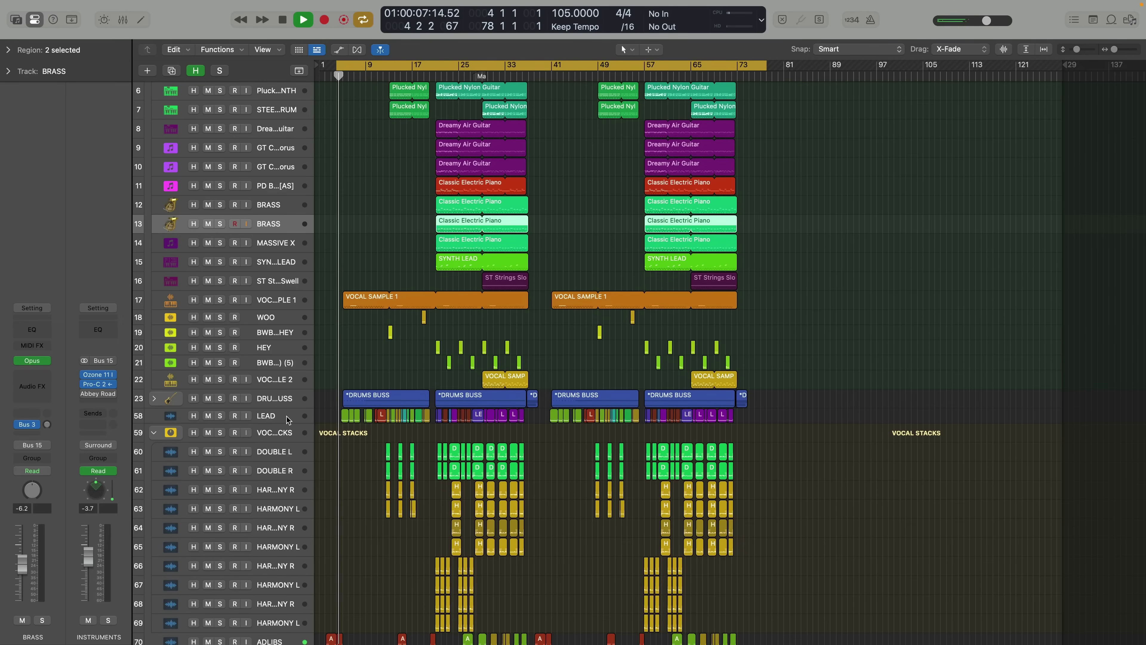
Step: Show the mixer and raise the Pro-L 2 limiter's gain slightly on the Master channel
{"action": "key", "text": "x"}
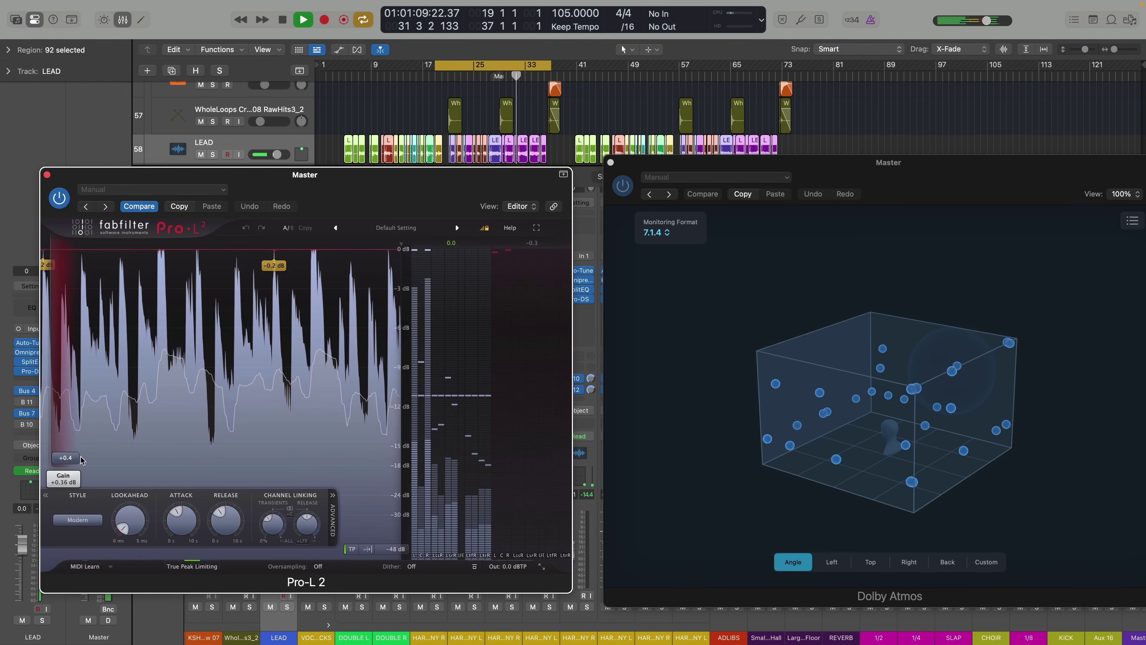
{"action": "mouse_move", "coordinate": [94, 458]}
{"action": "left_mouse_down"}
{"action": "mouse_move", "coordinate": [94, 437]}
{"action": "mouse_move", "coordinate": [94, 451]}
{"action": "left_mouse_up"}
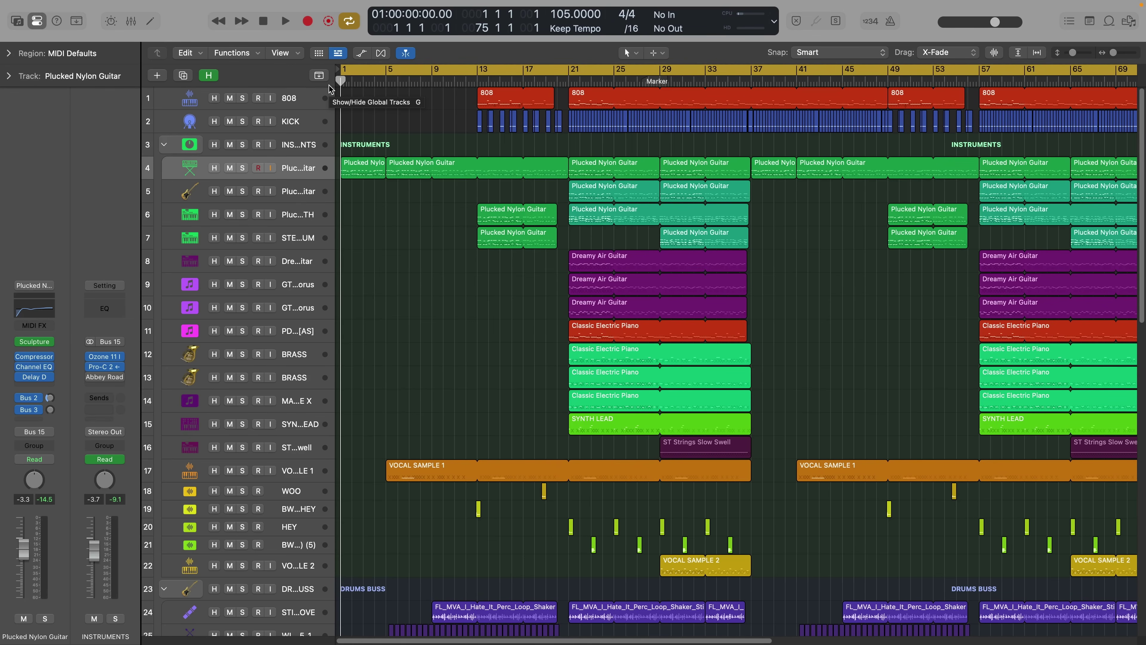
Step: Play the song from the start and look through the instrument, drum and vocal tracks in the arrangement
{"action": "key", "text": "space"}
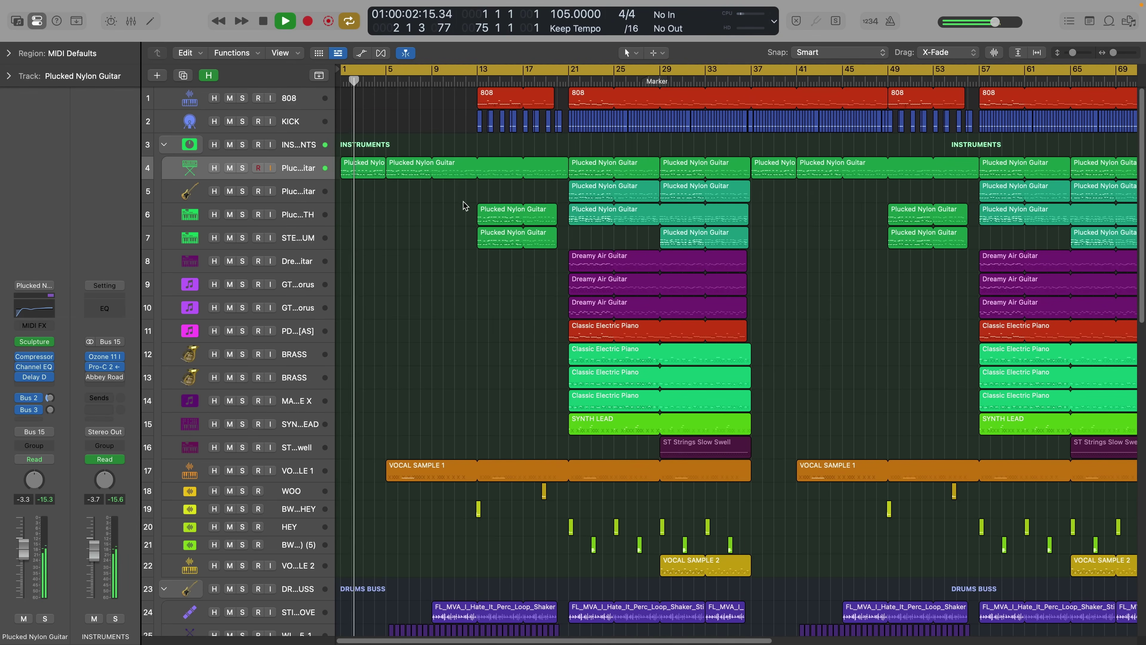
{"action": "scroll", "coordinate": [462, 199], "scroll_direction": "down", "scroll_amount": 10}
{"action": "scroll", "coordinate": [455, 210], "scroll_direction": "down", "scroll_amount": 10}
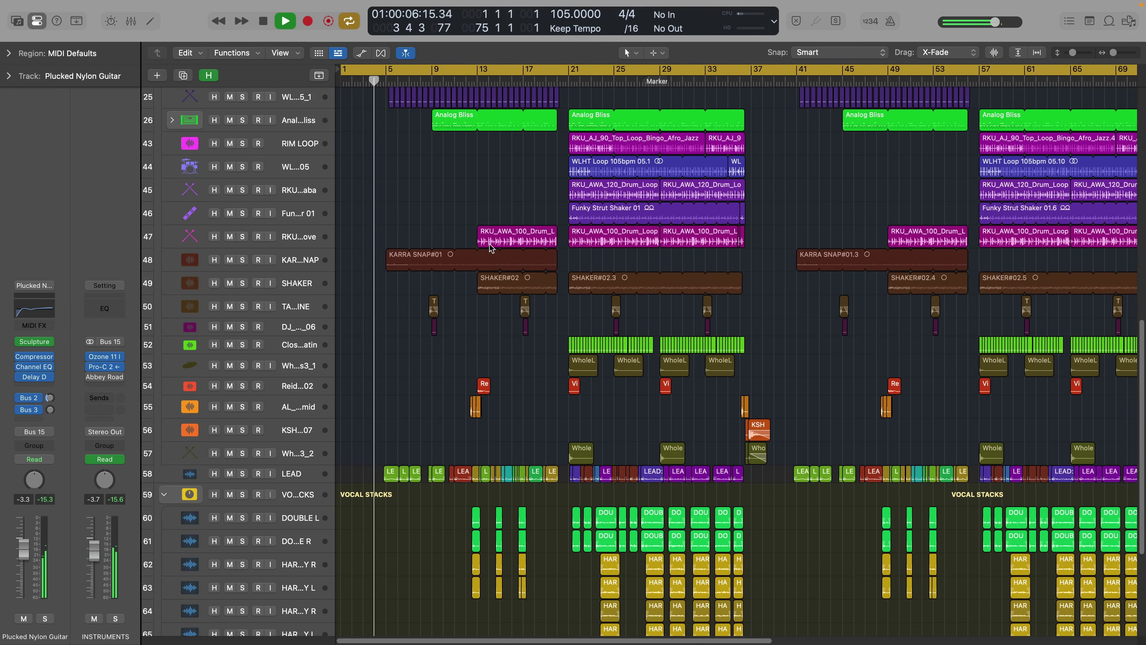
{"action": "scroll", "coordinate": [557, 269], "scroll_direction": "up", "scroll_amount": 15}
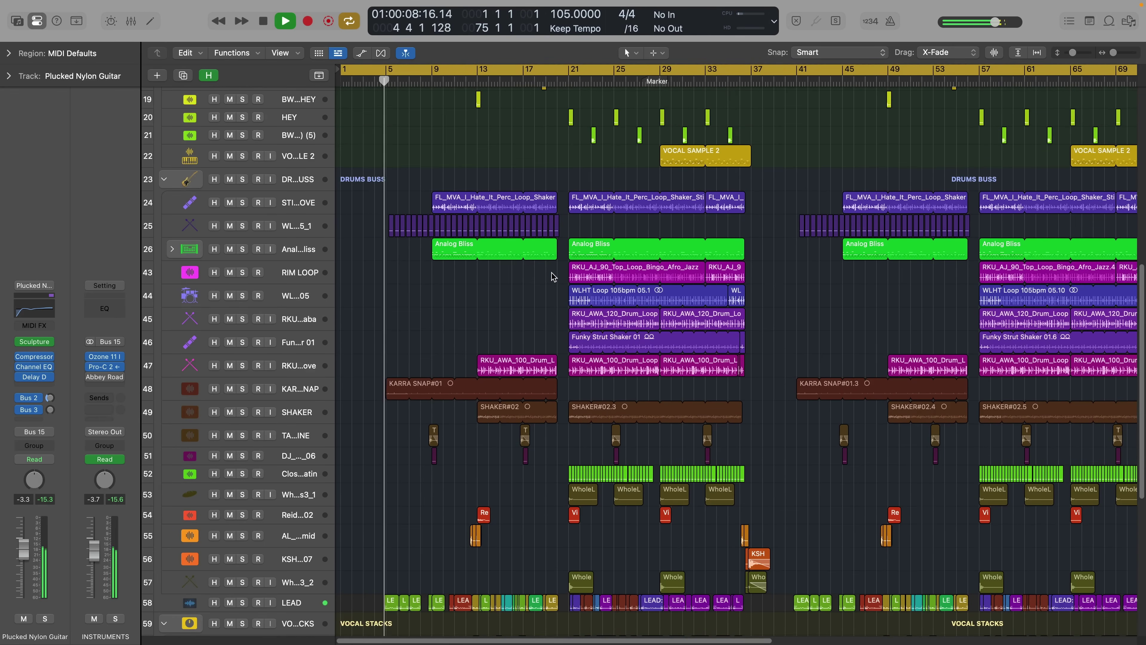
{"action": "scroll", "coordinate": [553, 278], "scroll_direction": "up", "scroll_amount": 4}
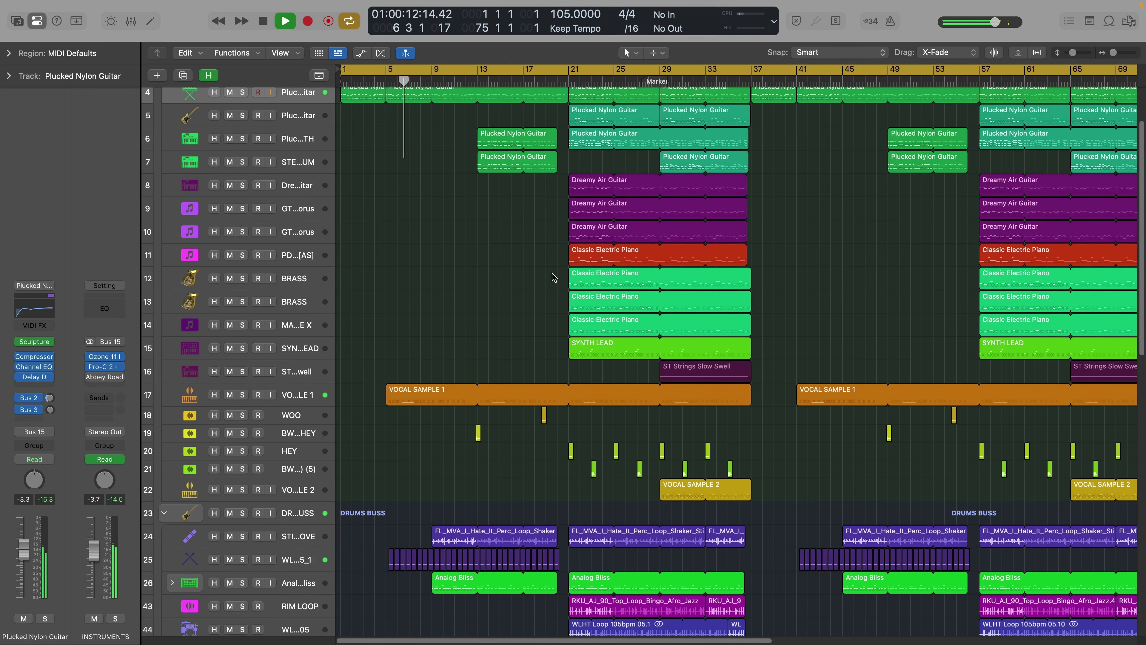
Step: Examine the mixer's channel strips, plug-ins and sends during playback, then stop playback
{"action": "key", "text": "x"}
{"action": "scroll", "coordinate": [624, 358], "scroll_direction": "right", "scroll_amount": 15}
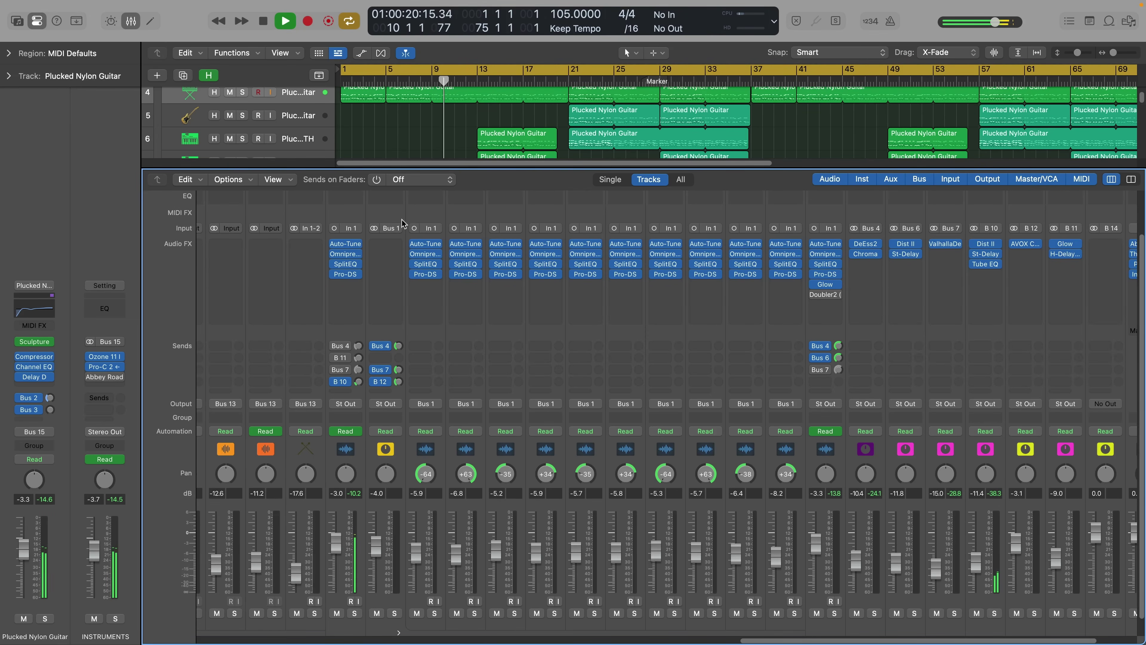
{"action": "scroll", "coordinate": [487, 279], "scroll_direction": "left", "scroll_amount": 15}
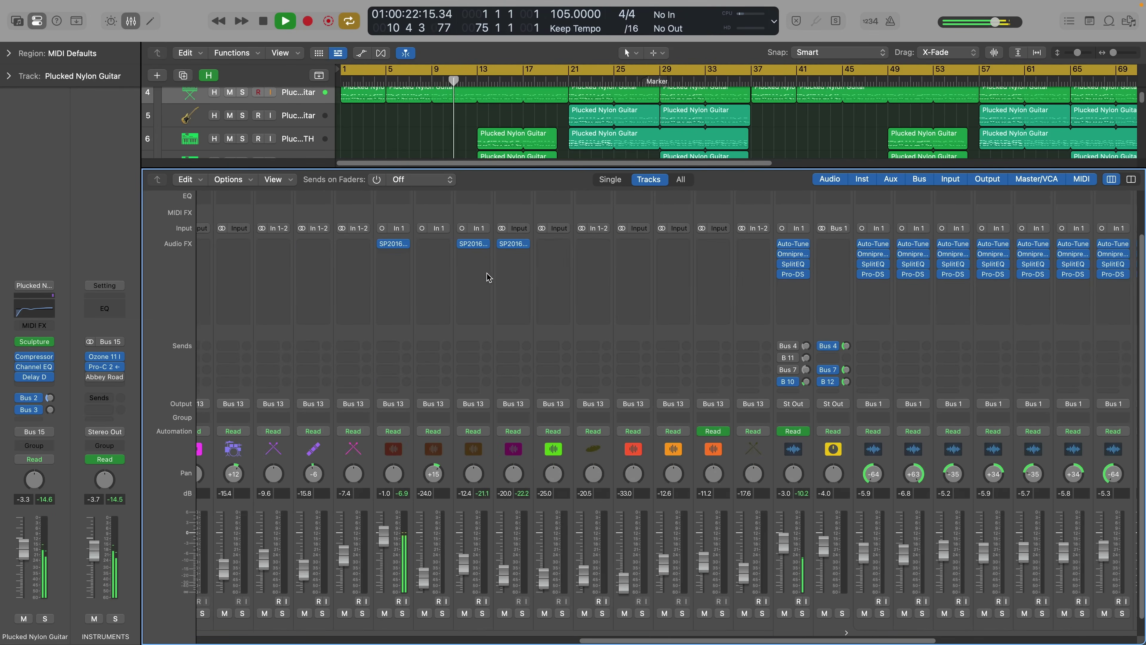
{"action": "scroll", "coordinate": [552, 296], "scroll_direction": "down", "scroll_amount": 2}
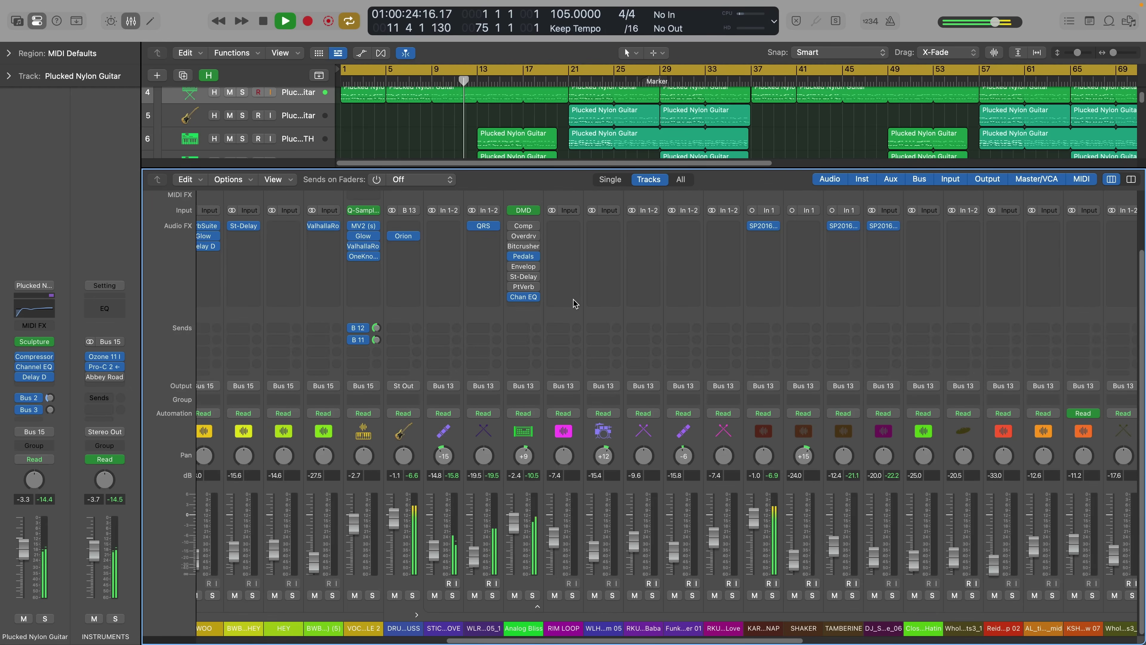
{"action": "scroll", "coordinate": [628, 313], "scroll_direction": "right", "scroll_amount": 8}
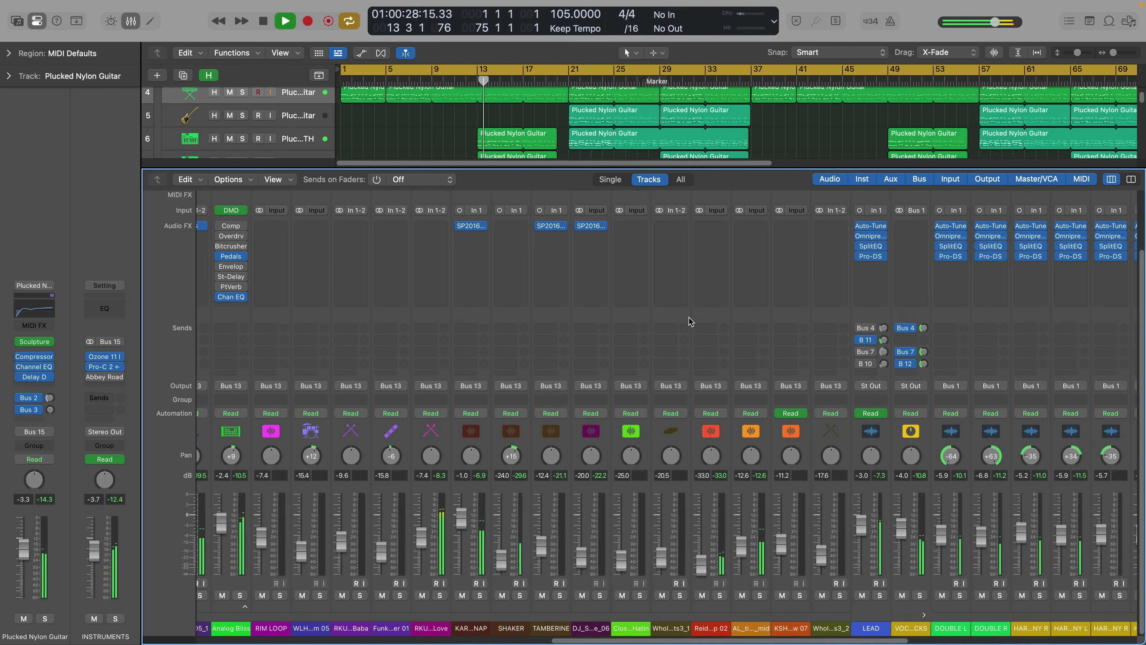
{"action": "scroll", "coordinate": [675, 320], "scroll_direction": "left", "scroll_amount": 10}
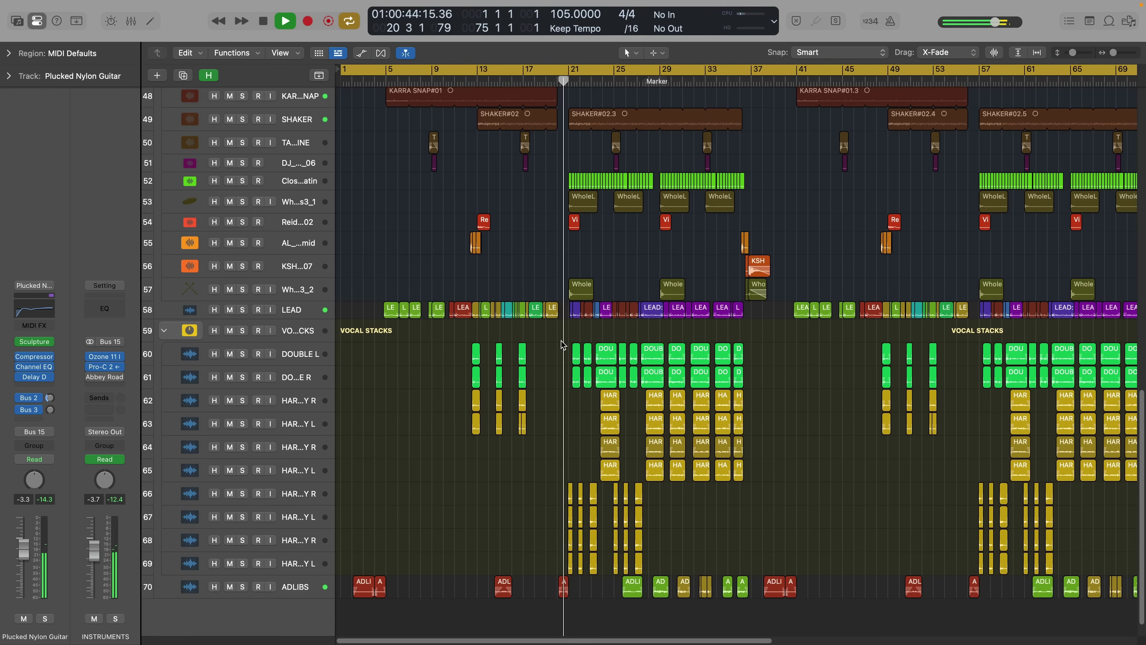
{"action": "key", "text": "space"}
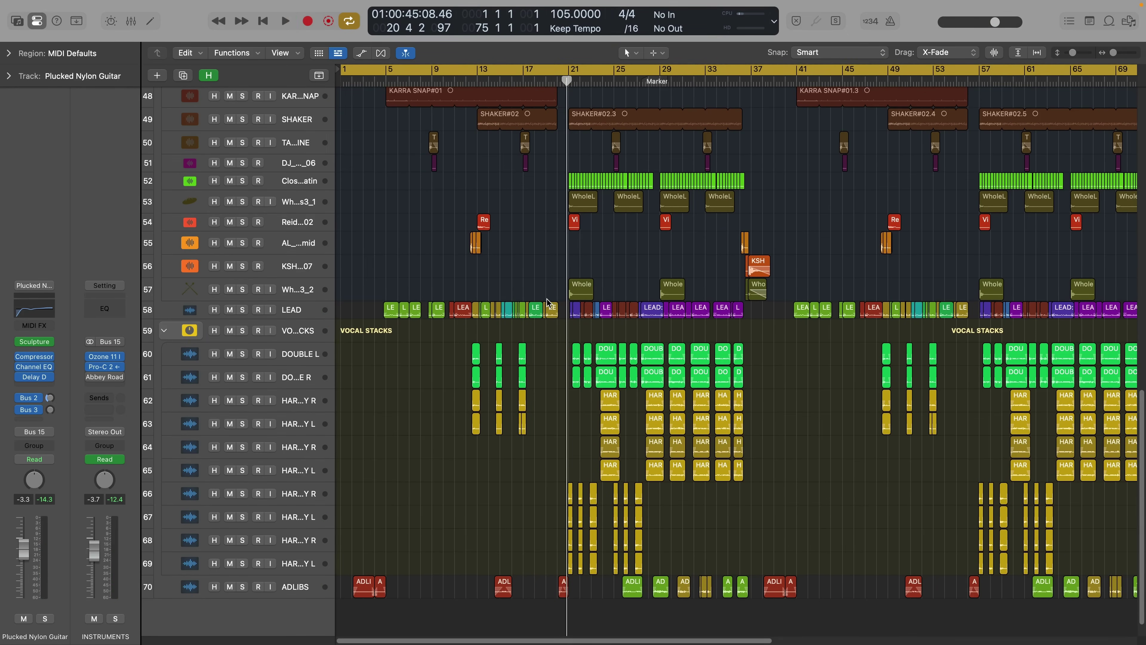
Step: Save the project under the new name LOVE LIKE THAT DOLBY ATMOS
{"action": "mouse_move", "coordinate": [144, 4]}
{"action": "left_click", "coordinate": [87, 7]}
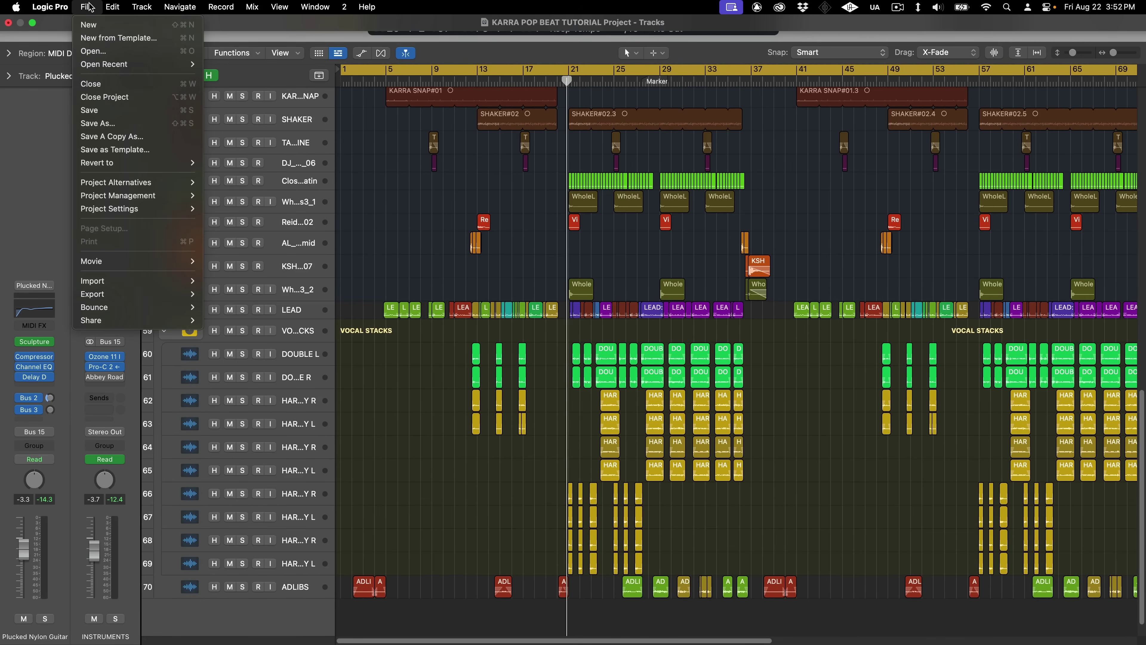
{"action": "left_click", "coordinate": [101, 123]}
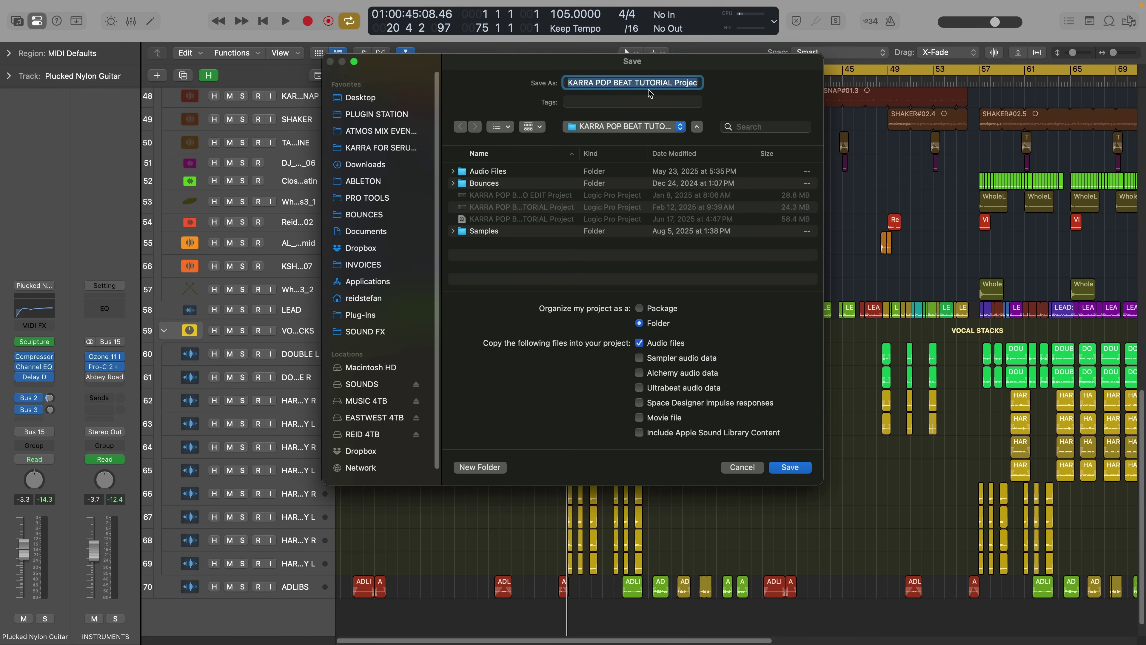
{"action": "type", "text": "L"}
{"action": "type", "text": "OVE LIKE THAT DOL"}
{"action": "type", "text": "LARS"}
{"action": "key", "text": "Return"}
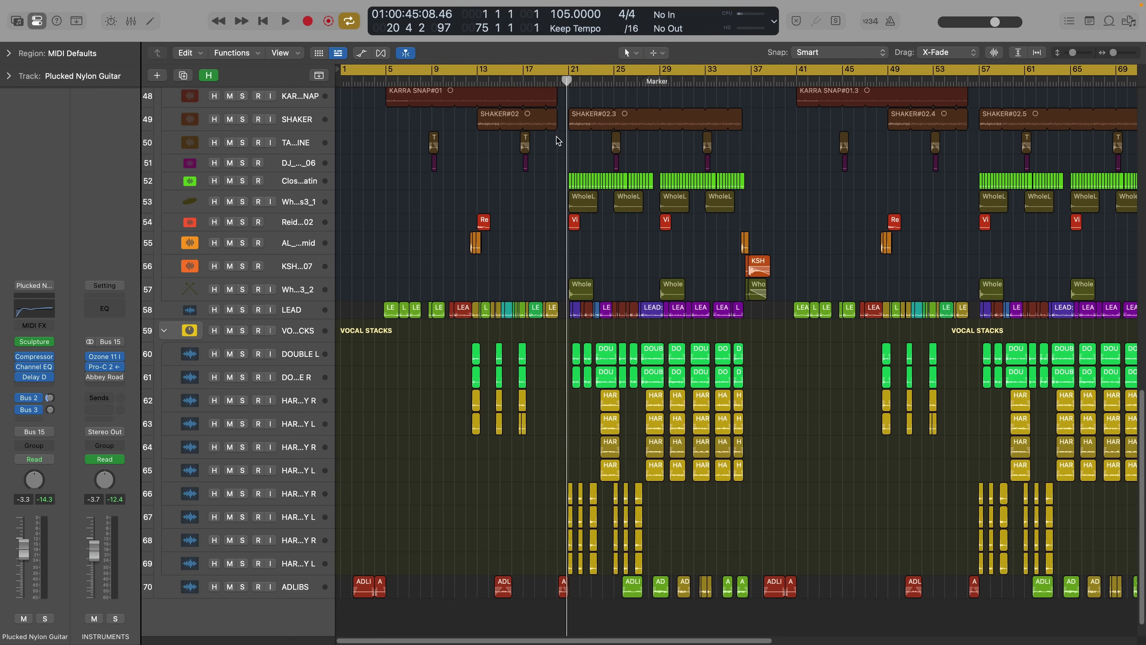
Step: Set the project's spatial audio to Dolby Atmos with the 7.1.2 surround format and close the project settings
{"action": "mouse_move", "coordinate": [349, 4]}
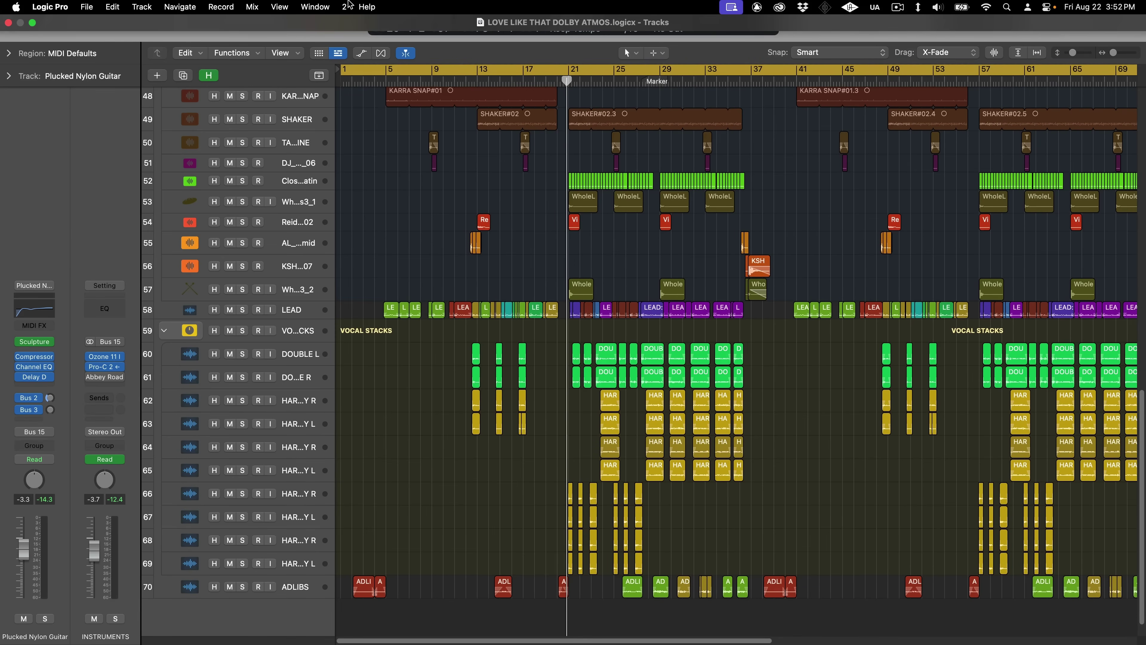
{"action": "left_click", "coordinate": [257, 7]}
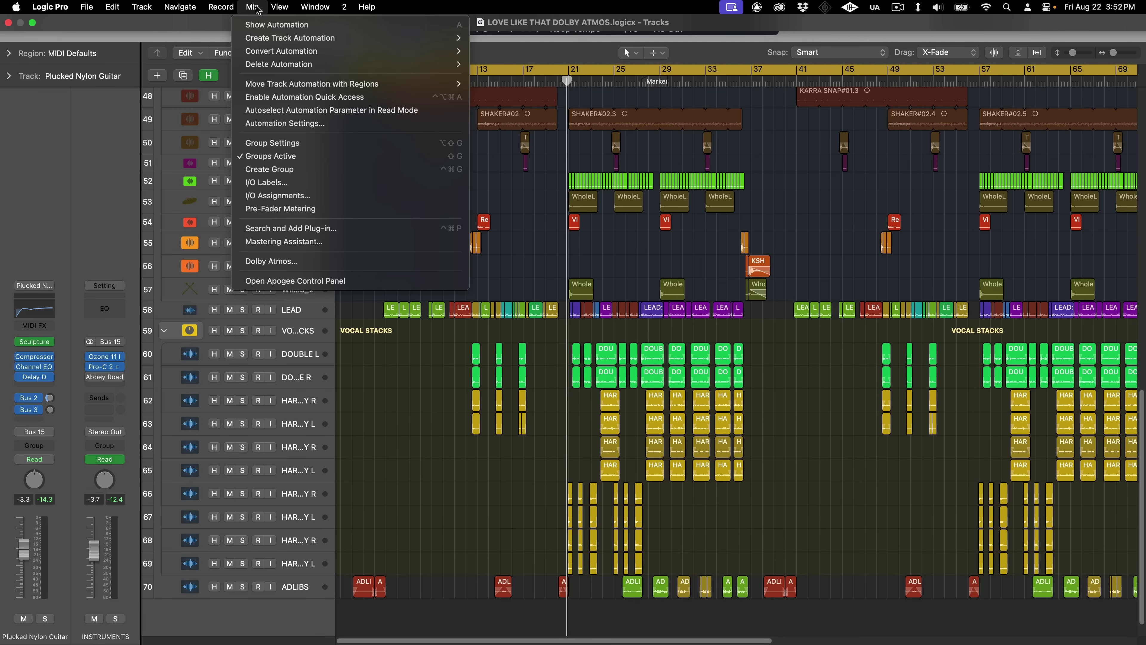
{"action": "left_click", "coordinate": [281, 261]}
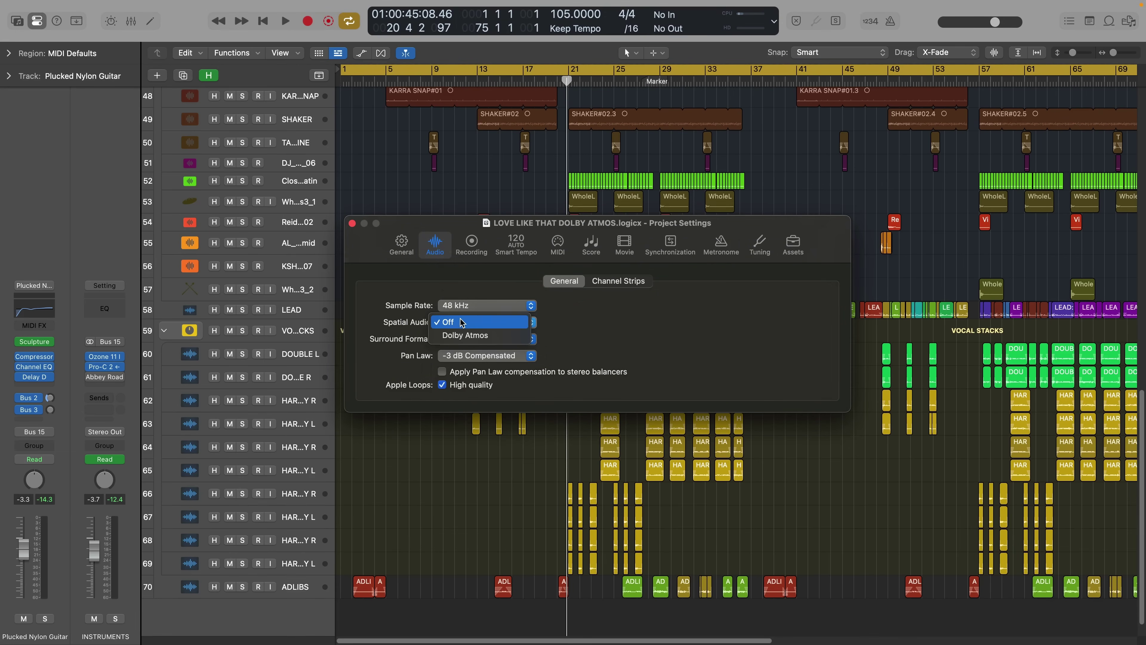
{"action": "left_click", "coordinate": [468, 334]}
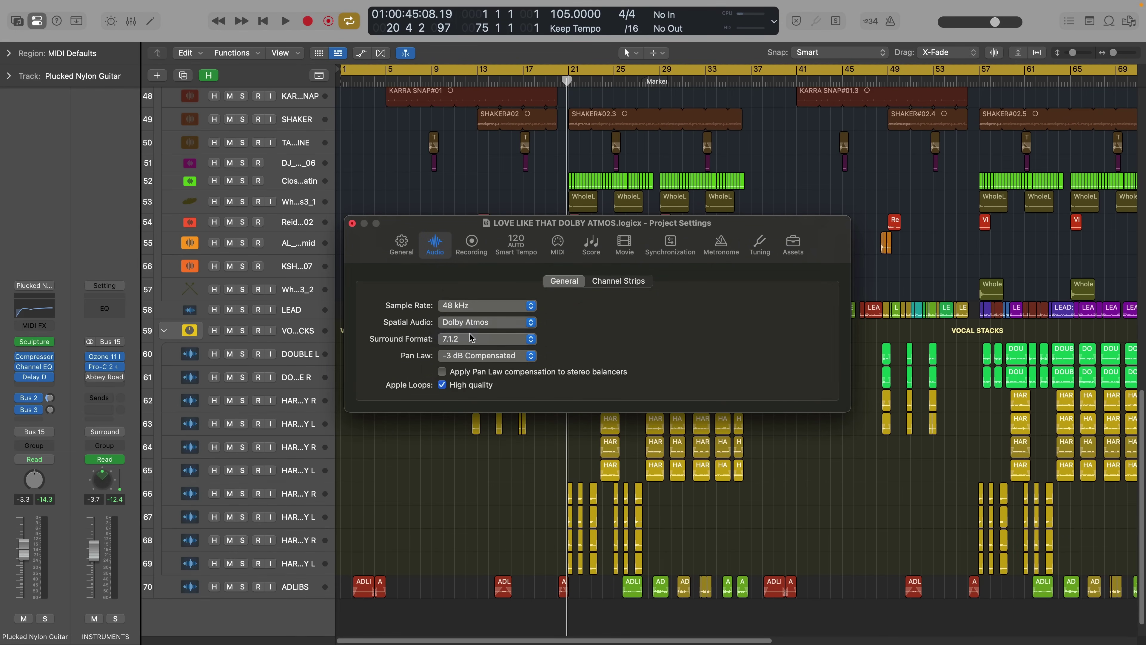
{"action": "left_click", "coordinate": [470, 337]}
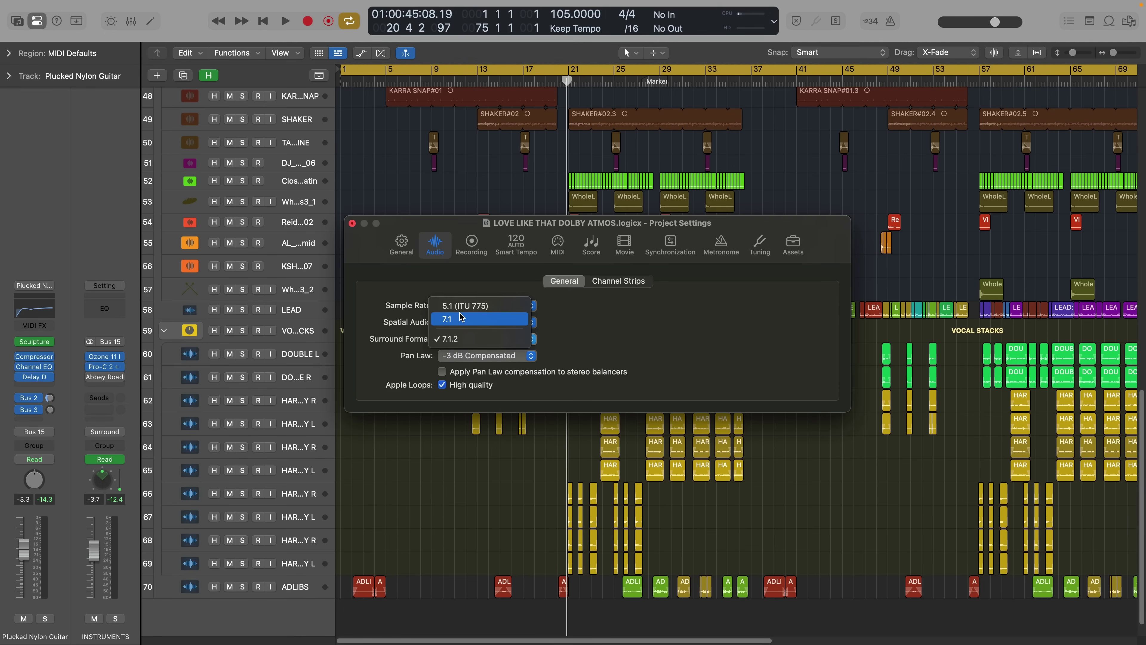
{"action": "left_click", "coordinate": [464, 341]}
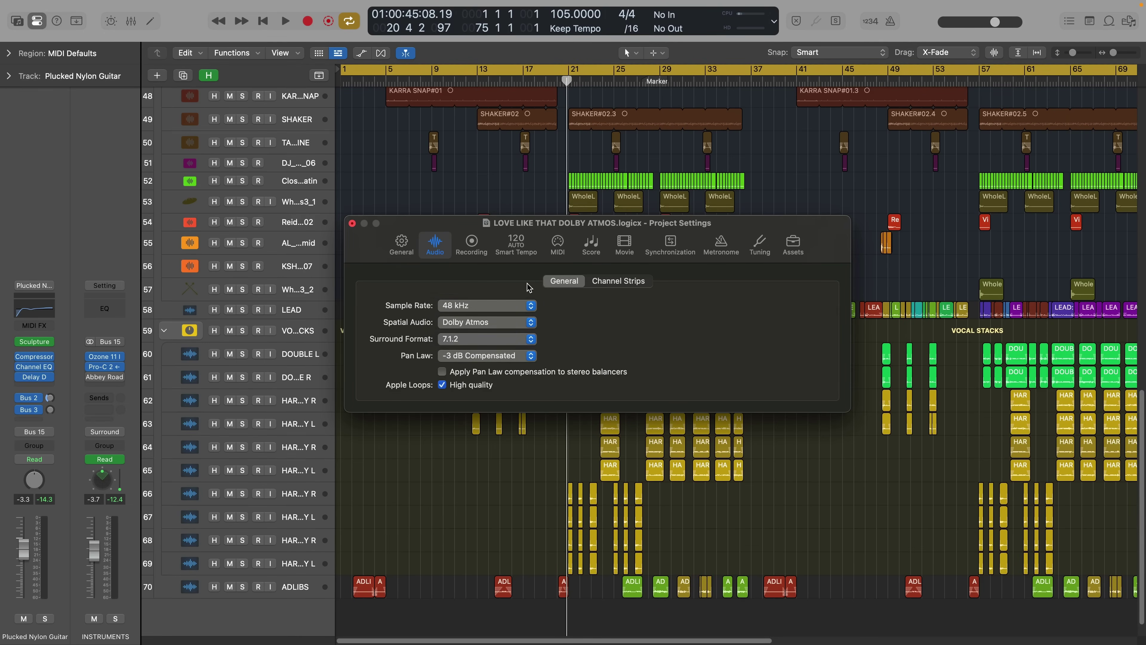
{"action": "left_click", "coordinate": [401, 244]}
{"action": "left_click", "coordinate": [351, 223]}
Step: Check the surround output assignments for the 7.1.4 layout in the audio I/O settings, then close the settings
{"action": "key", "text": "super+comma"}
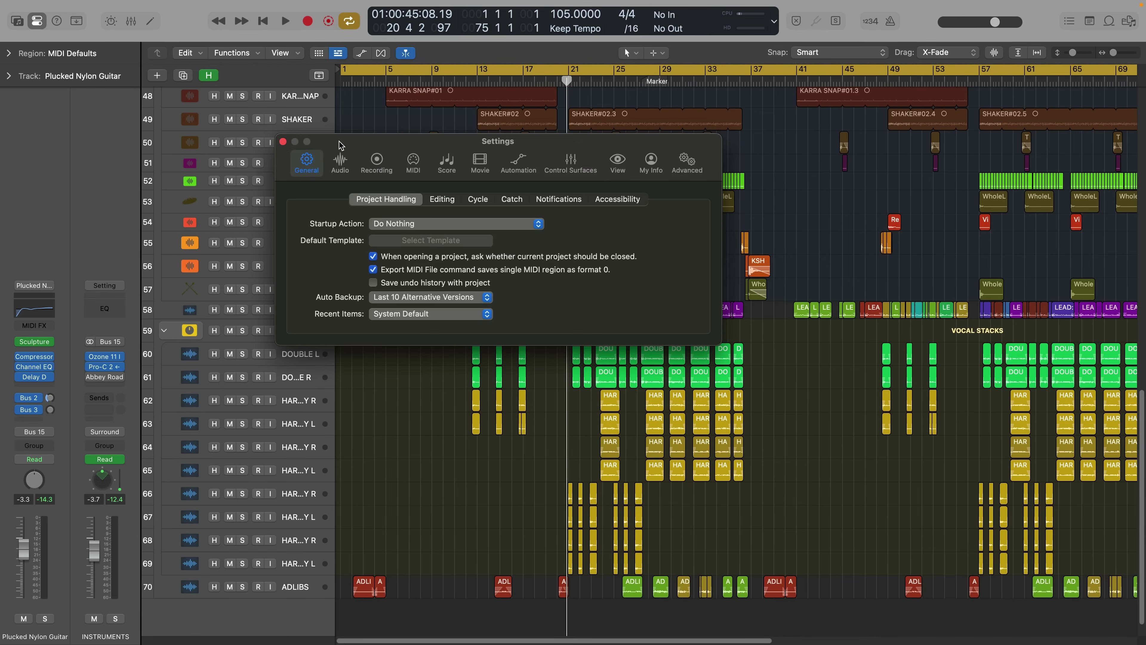
{"action": "left_click", "coordinate": [353, 164]}
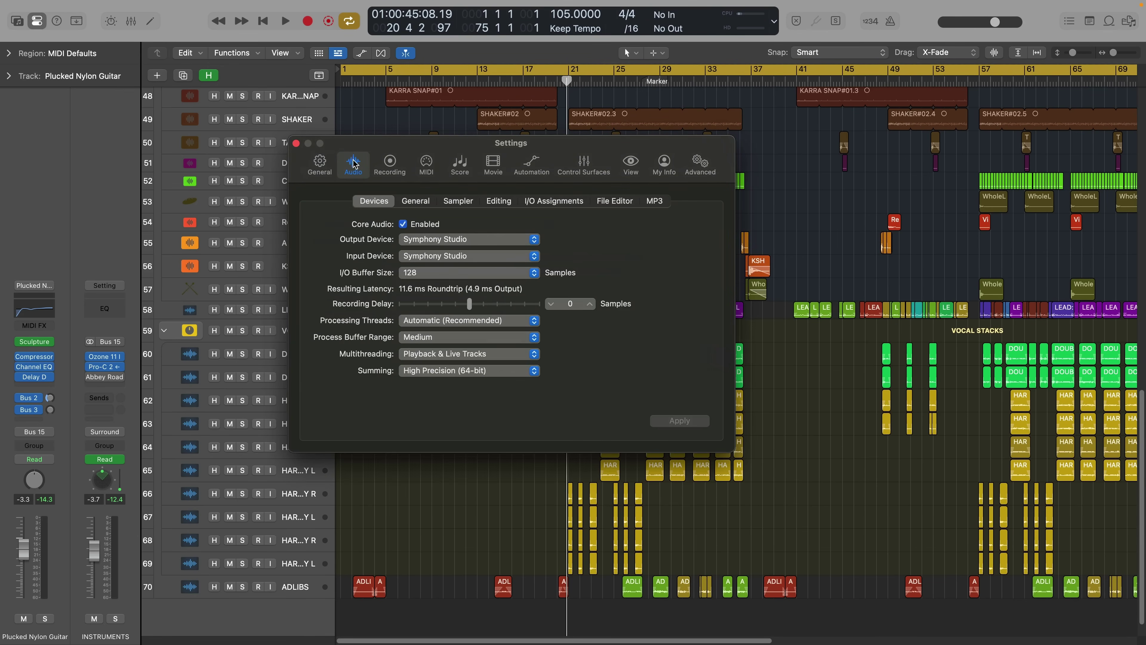
{"action": "left_click", "coordinate": [499, 201]}
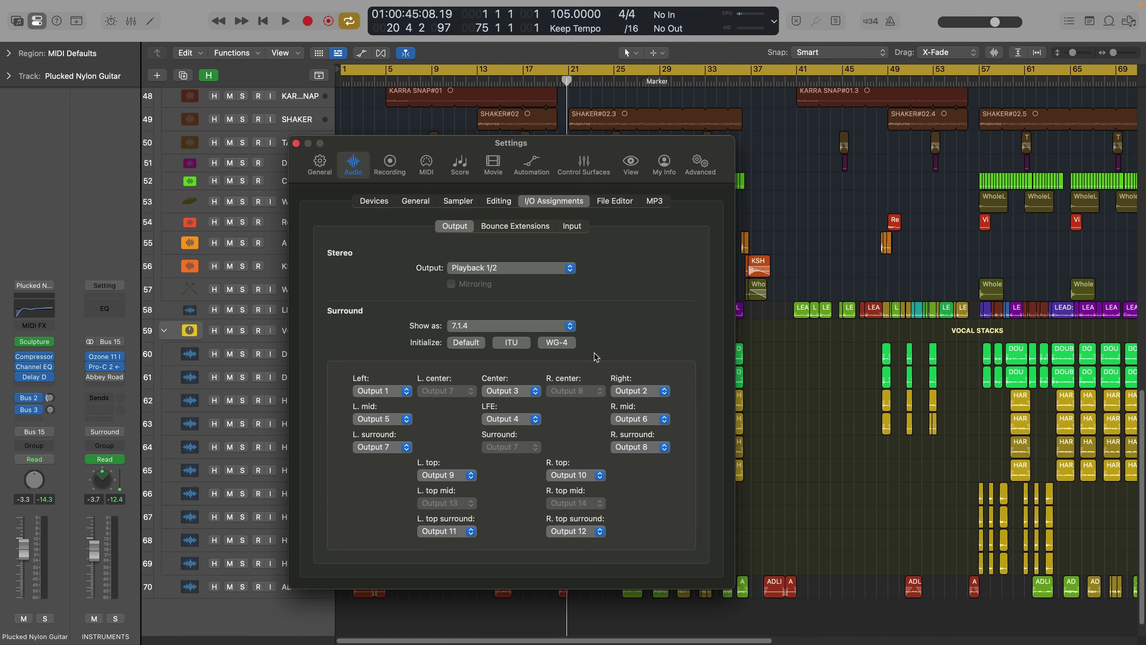
{"action": "left_click", "coordinate": [522, 326]}
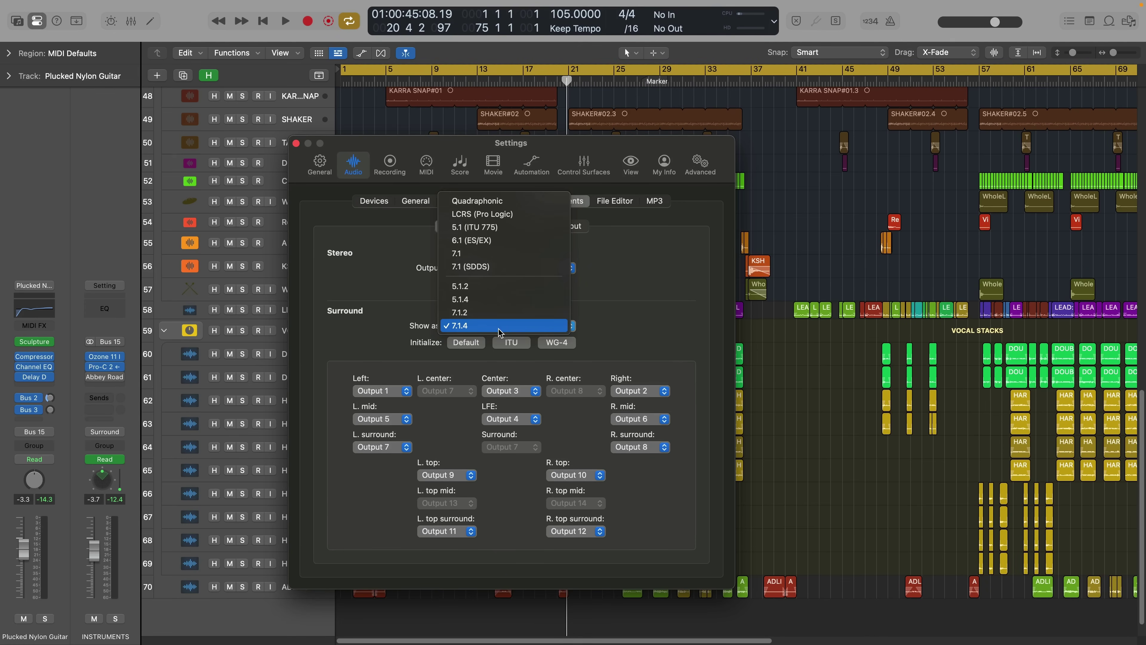
{"action": "left_click", "coordinate": [615, 329]}
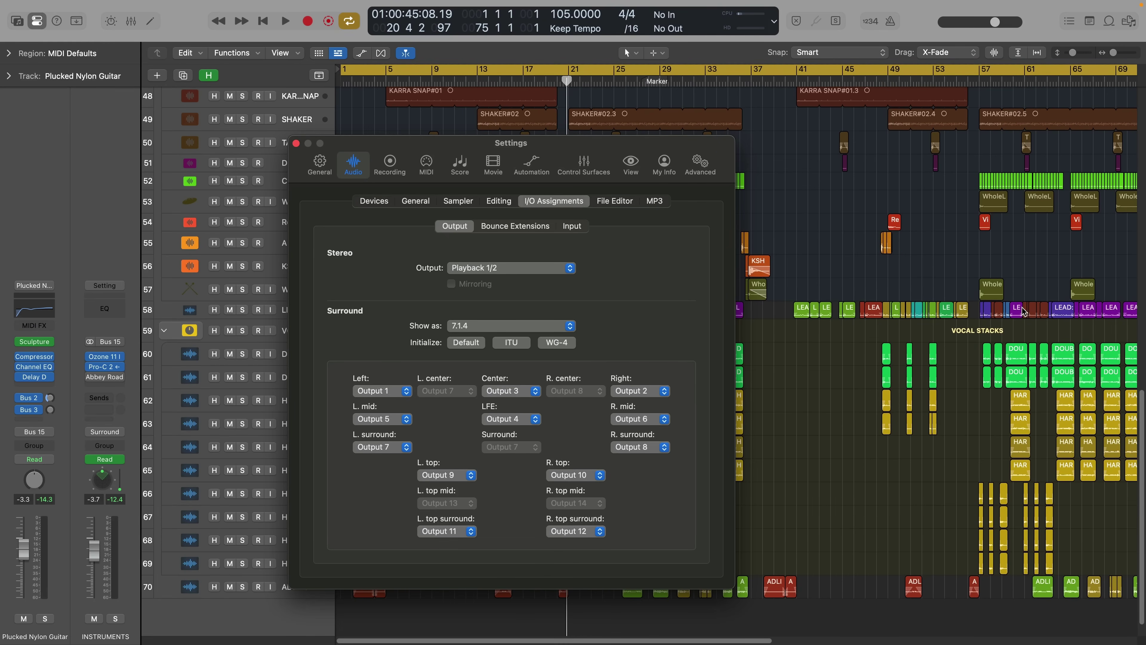
{"action": "left_click", "coordinate": [296, 143]}
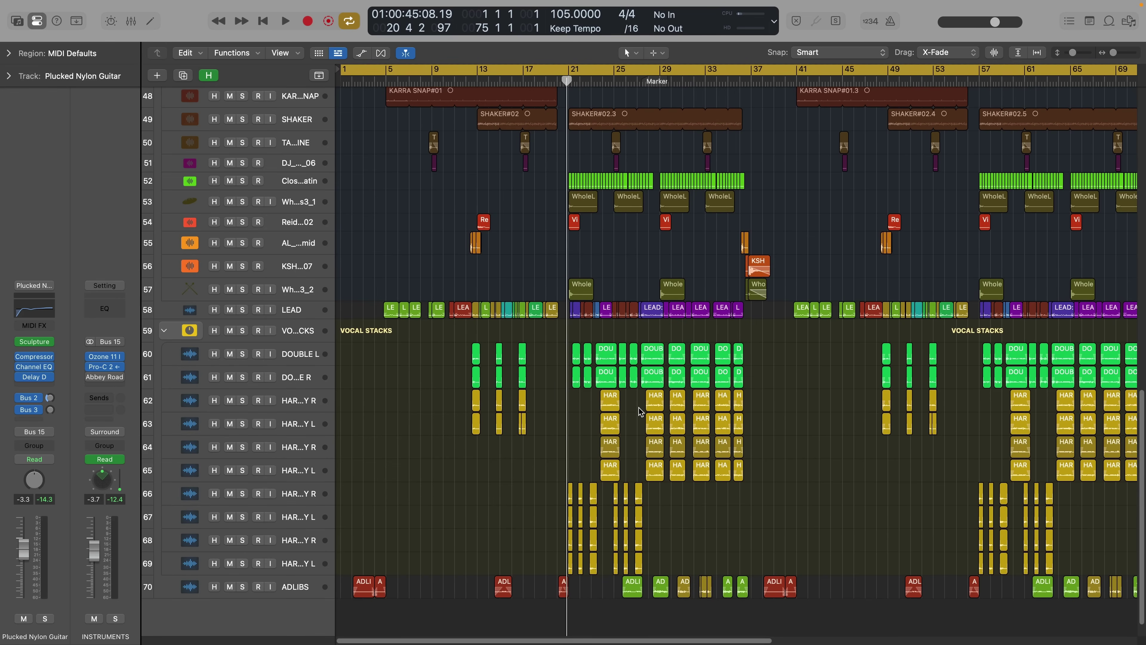
Step: Open the Dolby Atmos plug-in on the Master channel and set its monitoring format to 7.1.4
{"action": "key", "text": "x"}
{"action": "scroll", "coordinate": [644, 402], "scroll_direction": "right", "scroll_amount": 15}
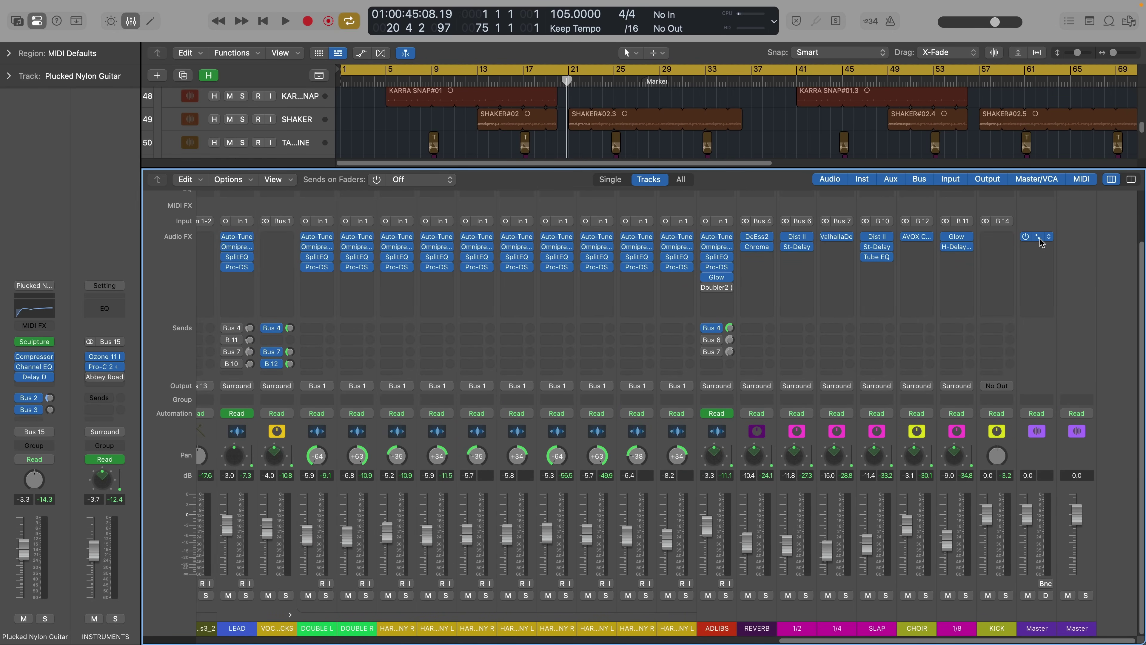
{"action": "left_click", "coordinate": [1039, 239]}
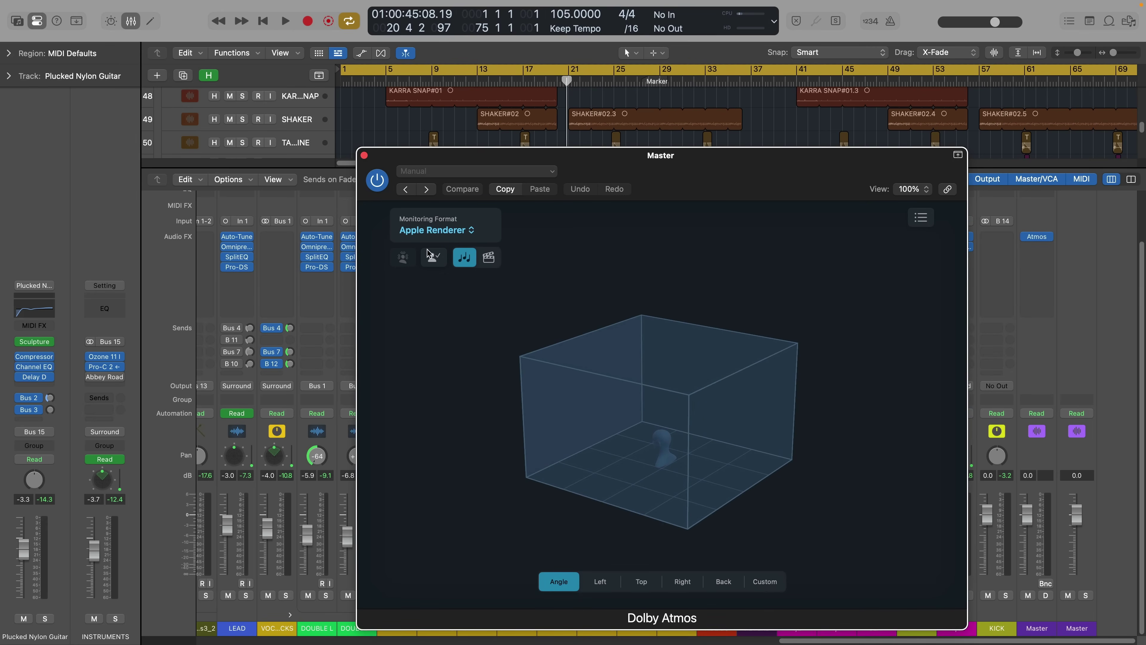
{"action": "left_click", "coordinate": [422, 231]}
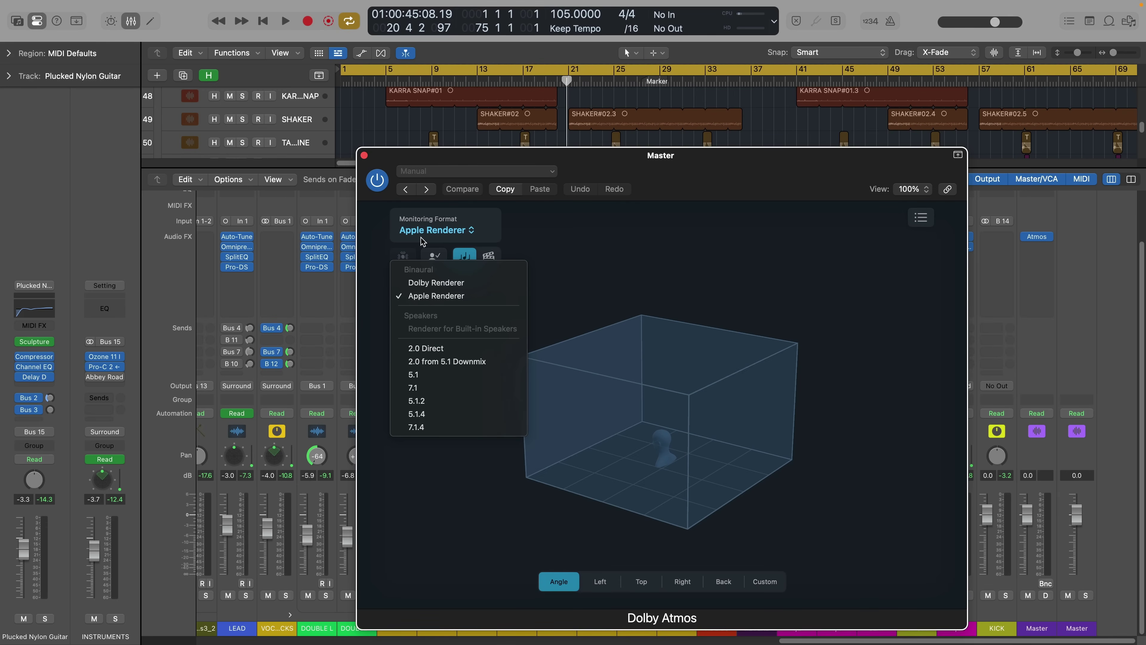
{"action": "left_click", "coordinate": [512, 238]}
{"action": "left_click", "coordinate": [445, 228]}
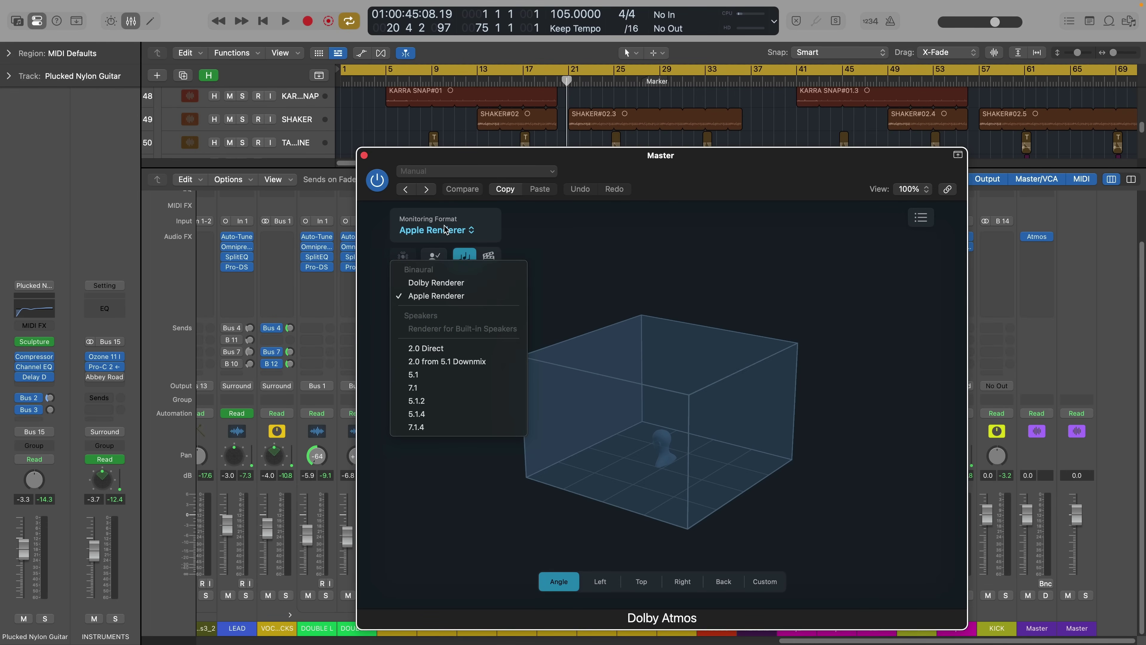
{"action": "left_click", "coordinate": [426, 428]}
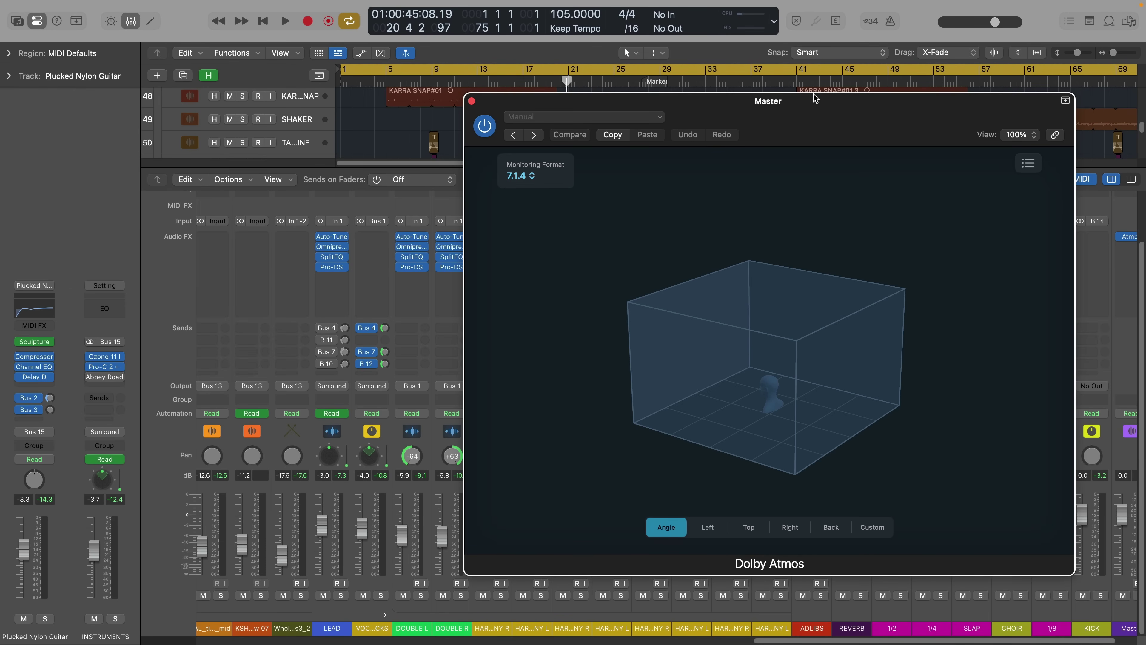
Step: Review the binaural and speaker monitoring formats, keep 7.1.4, and close the Dolby Atmos plug-in
{"action": "left_click", "coordinate": [527, 176]}
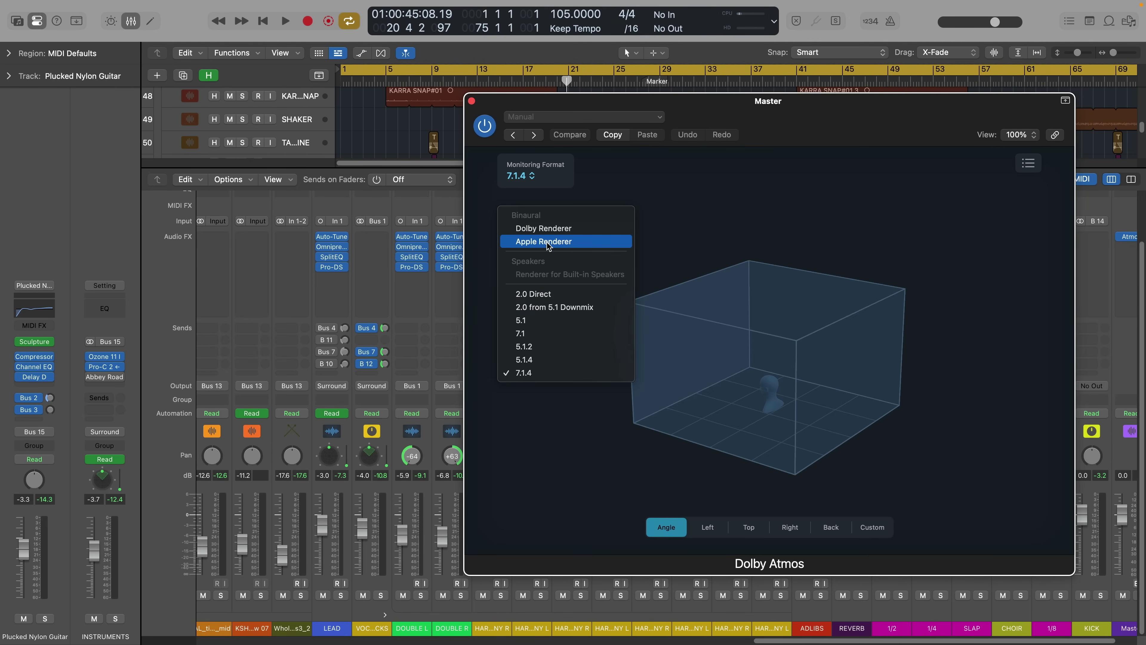
{"action": "left_click", "coordinate": [555, 373]}
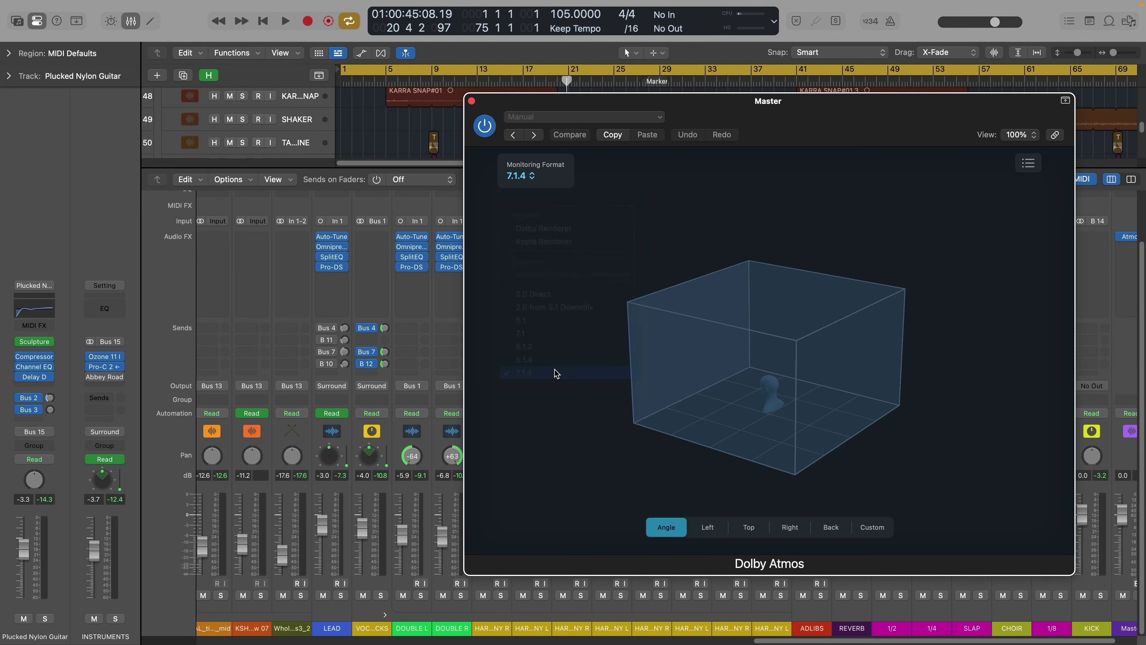
{"action": "left_click", "coordinate": [471, 101]}
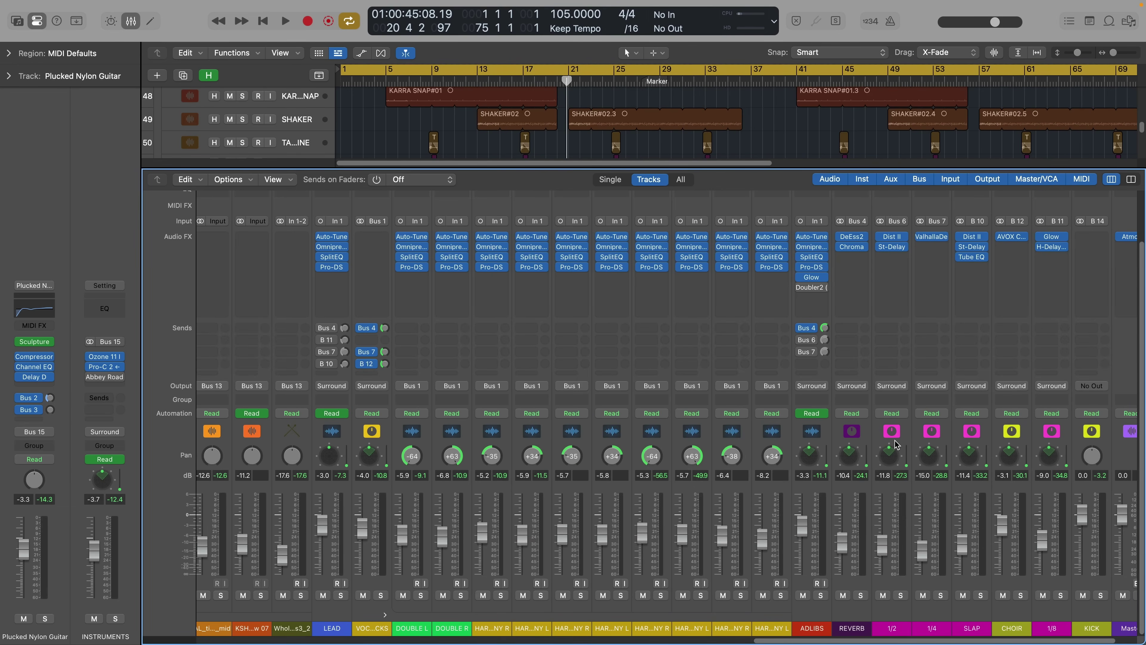
Step: Collapse the INSTRUMENTS track stack in the mixer and expand it again
{"action": "scroll", "coordinate": [901, 438], "scroll_direction": "left", "scroll_amount": 10}
{"action": "scroll", "coordinate": [889, 445], "scroll_direction": "left", "scroll_amount": 20}
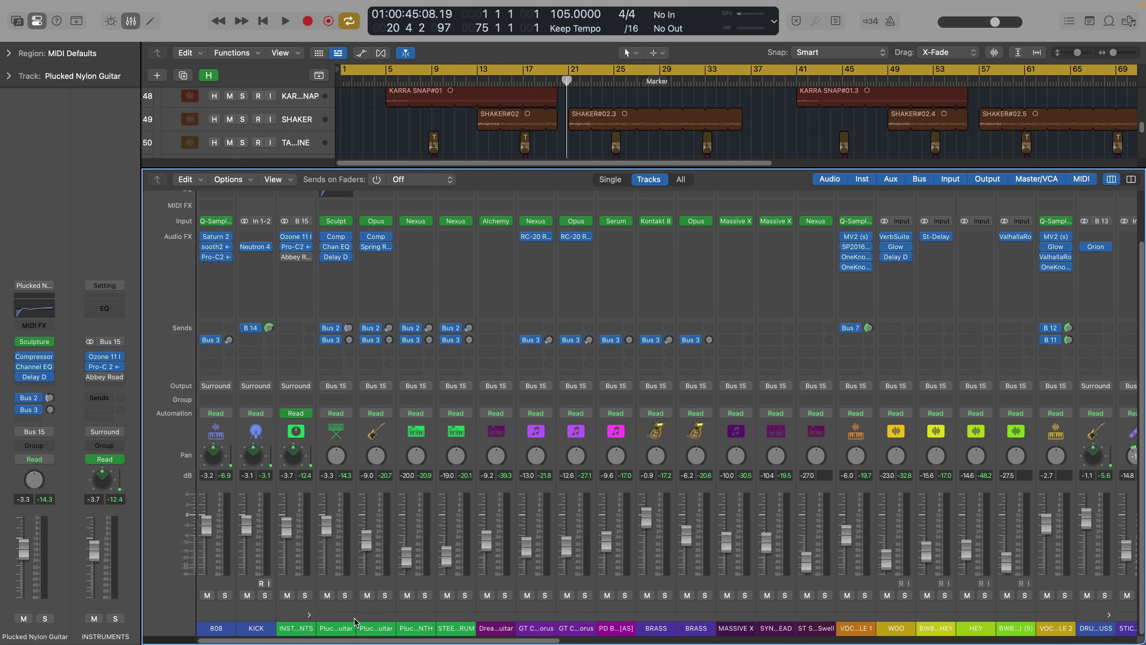
{"action": "left_click", "coordinate": [309, 616]}
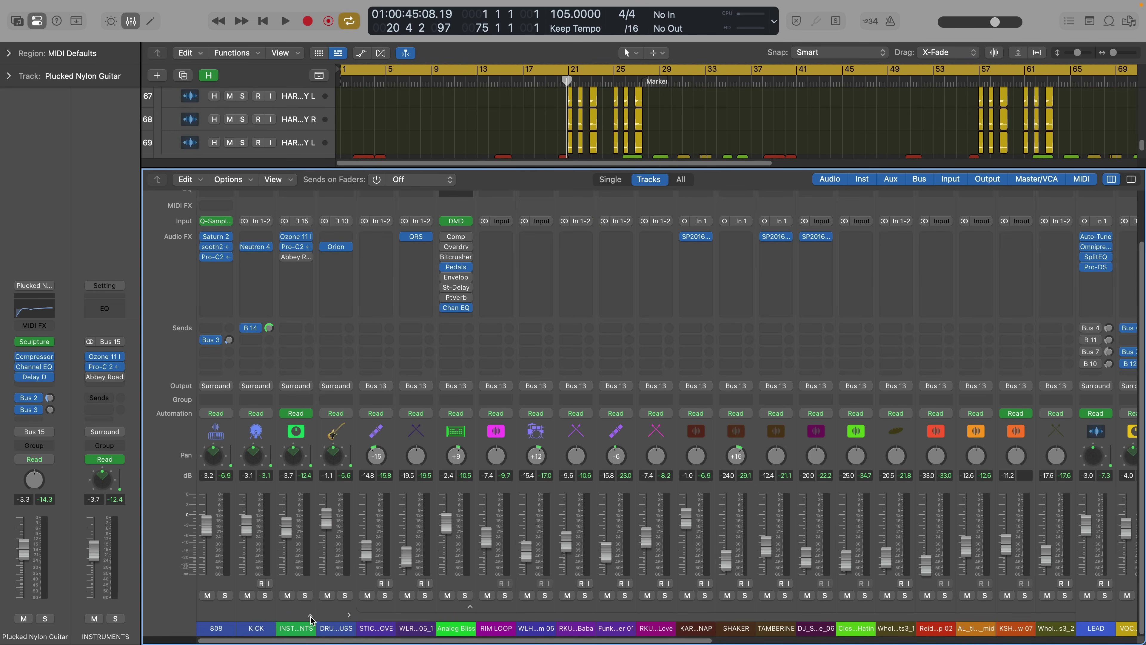
{"action": "left_click", "coordinate": [309, 616]}
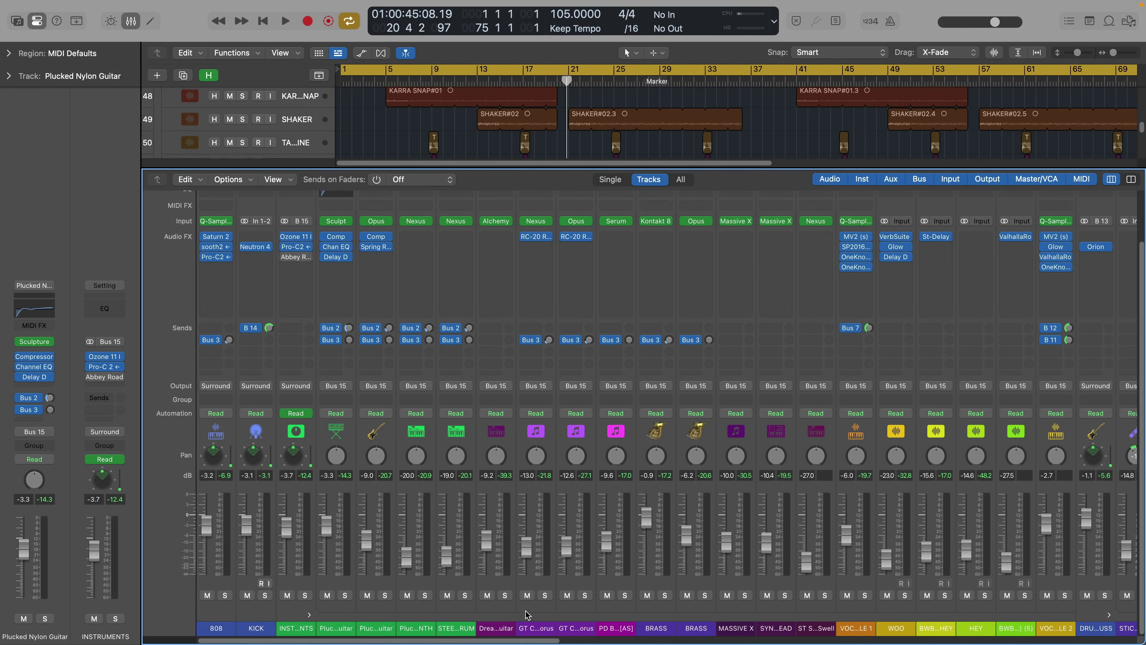
Step: Select the channels from the first Plucked Nylon Guitar through ADLIBS and route their outputs to Surround
{"action": "left_click", "coordinate": [341, 627]}
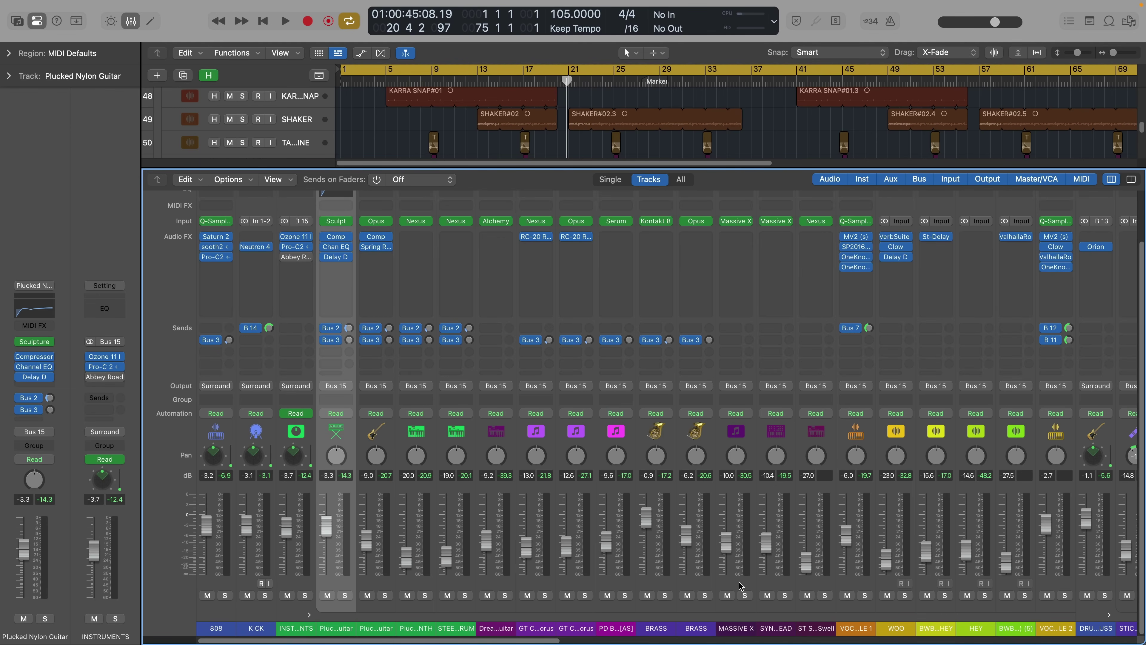
{"action": "scroll", "coordinate": [822, 580], "scroll_direction": "right", "scroll_amount": 10}
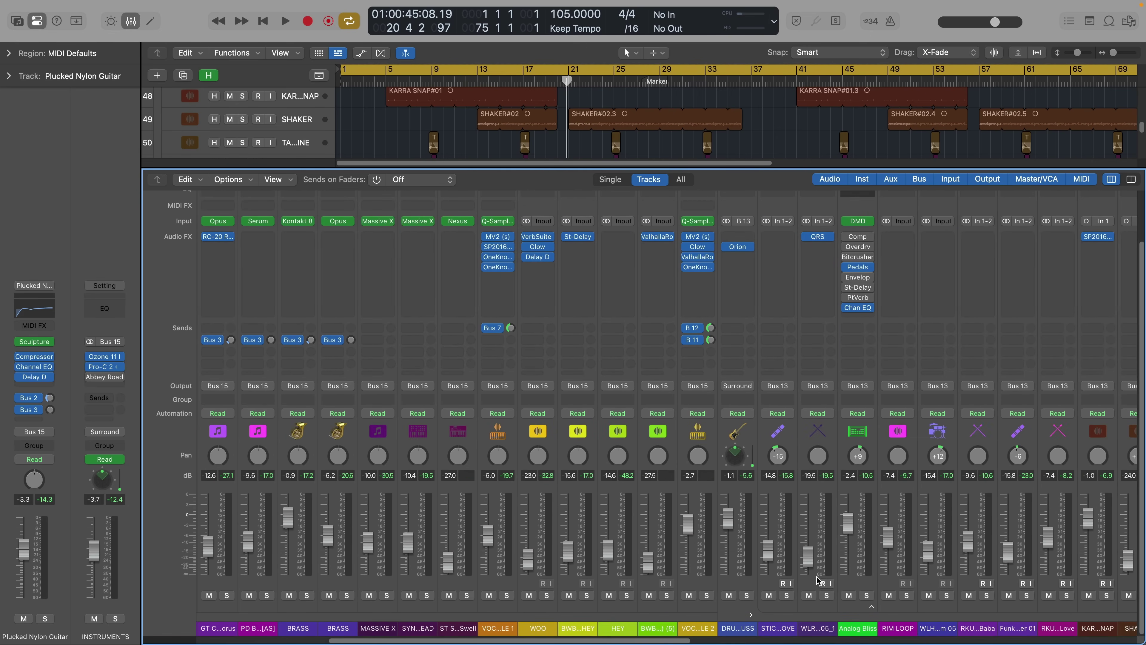
{"action": "scroll", "coordinate": [818, 579], "scroll_direction": "right", "scroll_amount": 15}
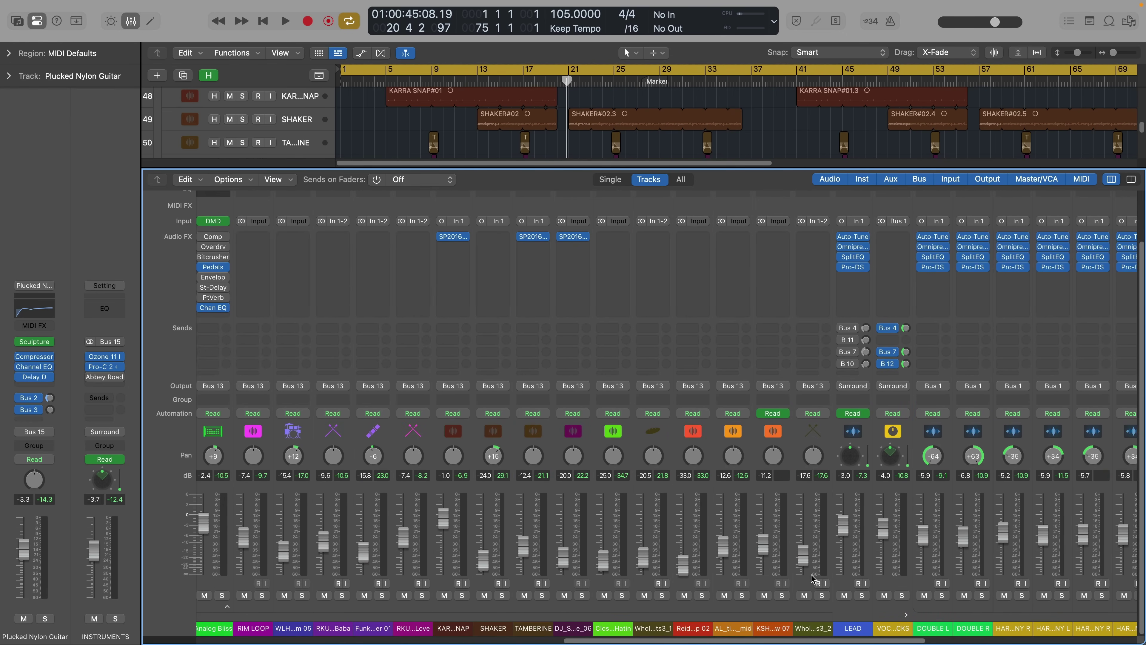
{"action": "scroll", "coordinate": [812, 581], "scroll_direction": "right", "scroll_amount": 14}
{"action": "scroll", "coordinate": [810, 583], "scroll_direction": "right", "scroll_amount": 1}
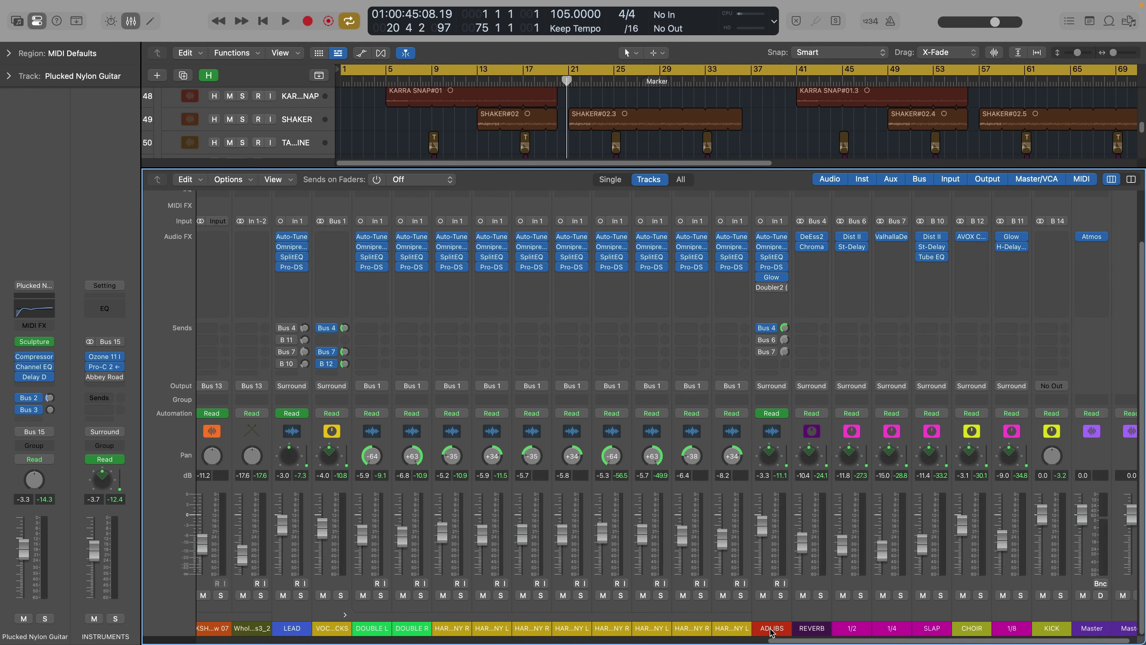
{"action": "left_click", "coordinate": [770, 629], "text": "shift"}
{"action": "left_click", "coordinate": [729, 386]}
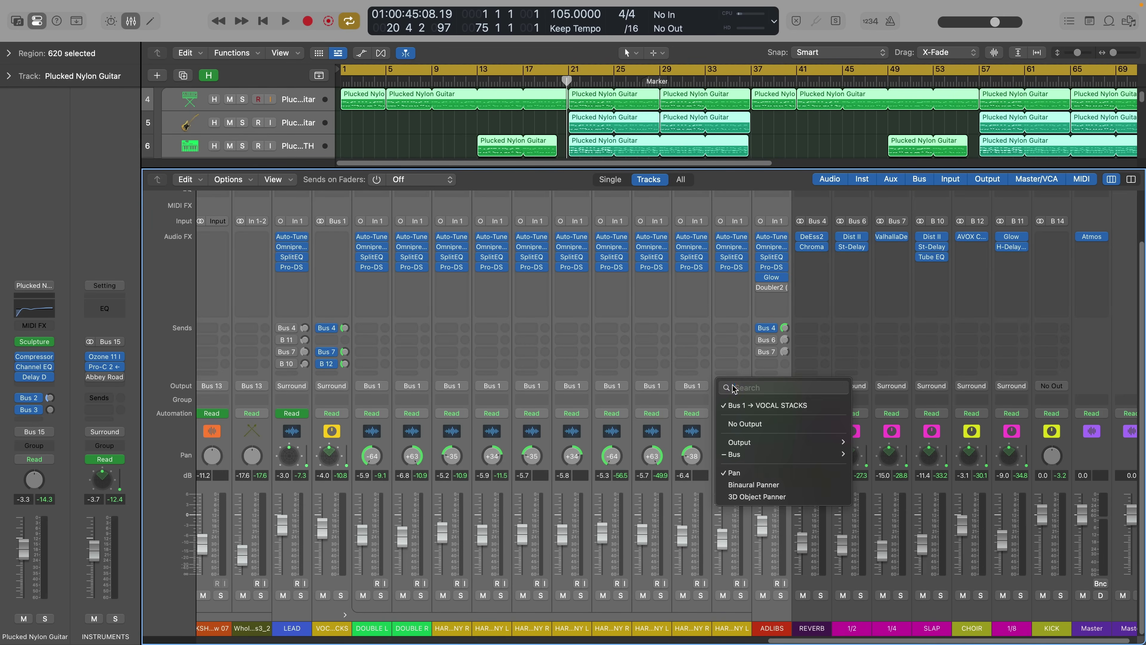
{"action": "mouse_move", "coordinate": [775, 452]}
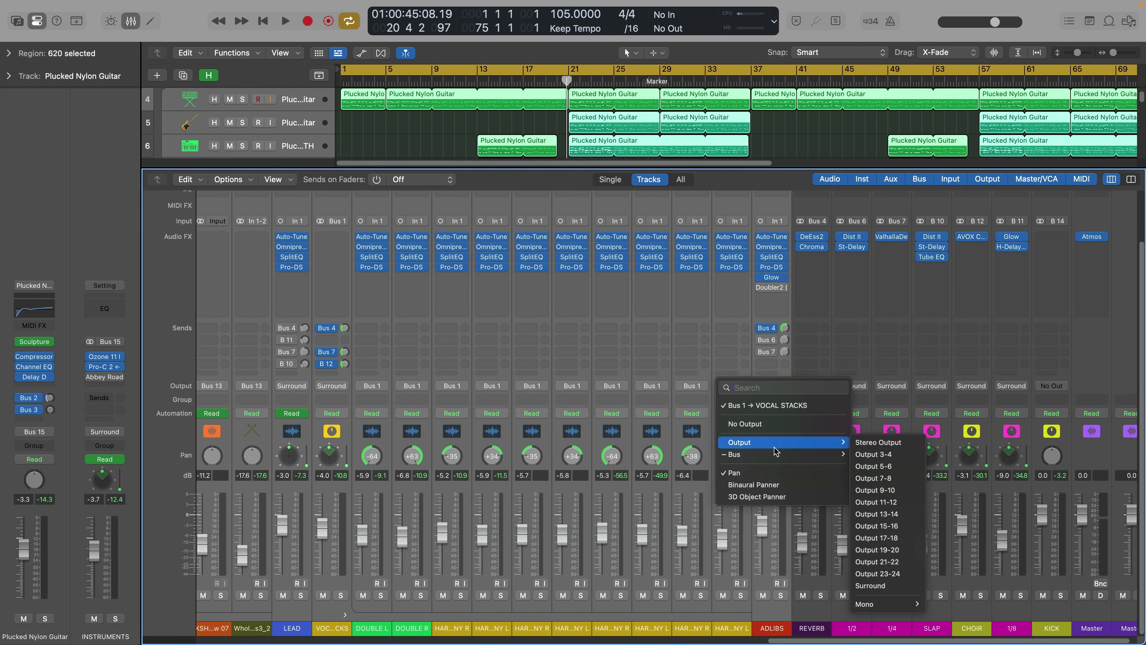
{"action": "left_click", "coordinate": [885, 586]}
{"action": "scroll", "coordinate": [730, 465], "scroll_direction": "right", "scroll_amount": 1}
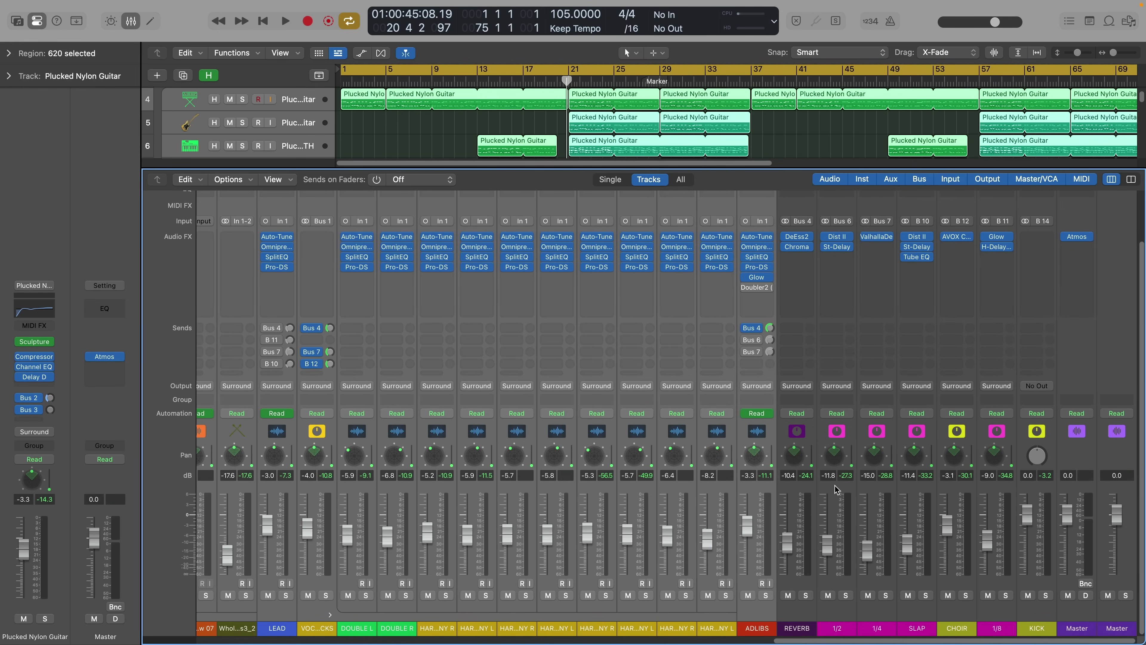
Step: Insert the FabFilter Pro-L 2 limiter below the Atmos plug-in on the Master channel and close its window
{"action": "left_click", "coordinate": [1113, 629]}
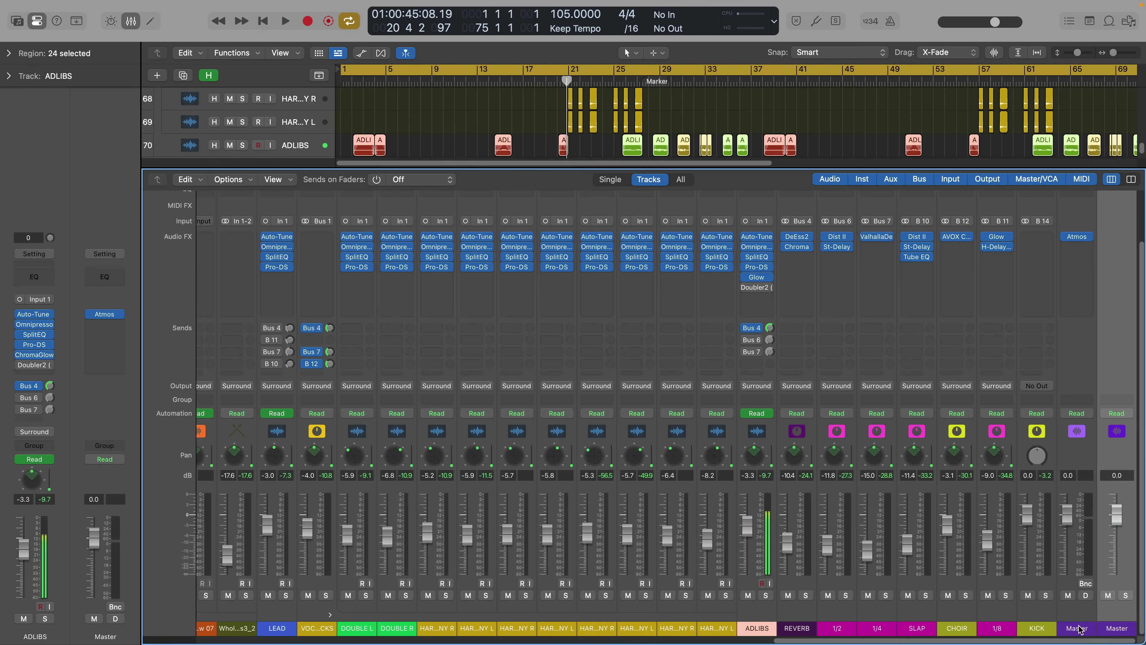
{"action": "left_click", "coordinate": [1081, 629]}
{"action": "left_click", "coordinate": [1076, 246]}
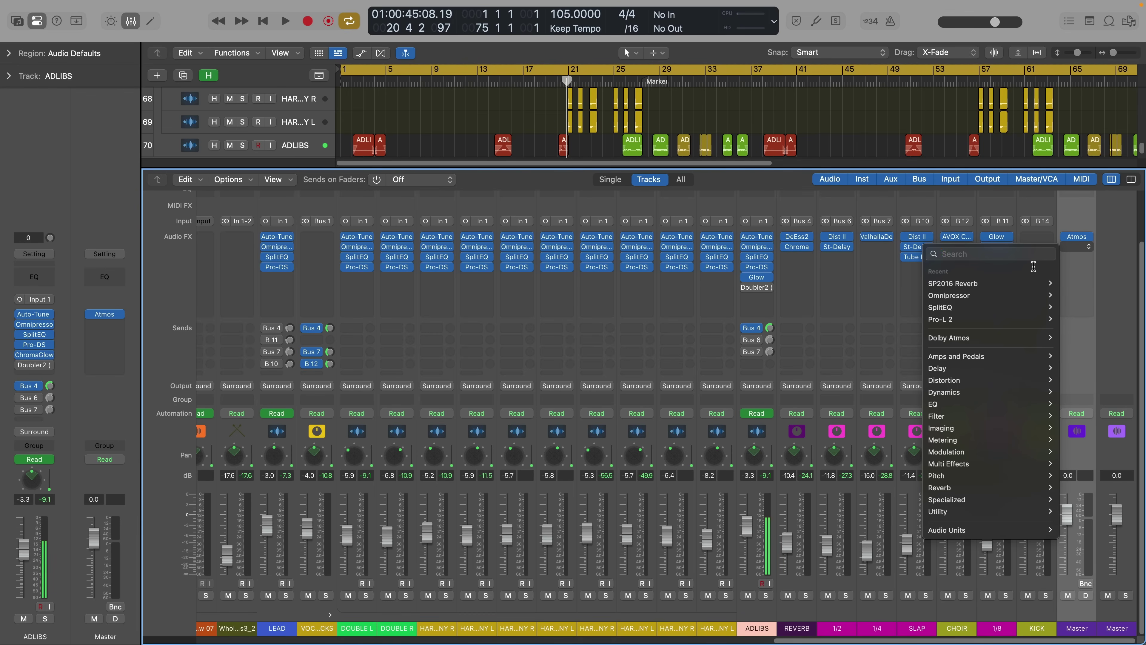
{"action": "type", "text": "FABF"}
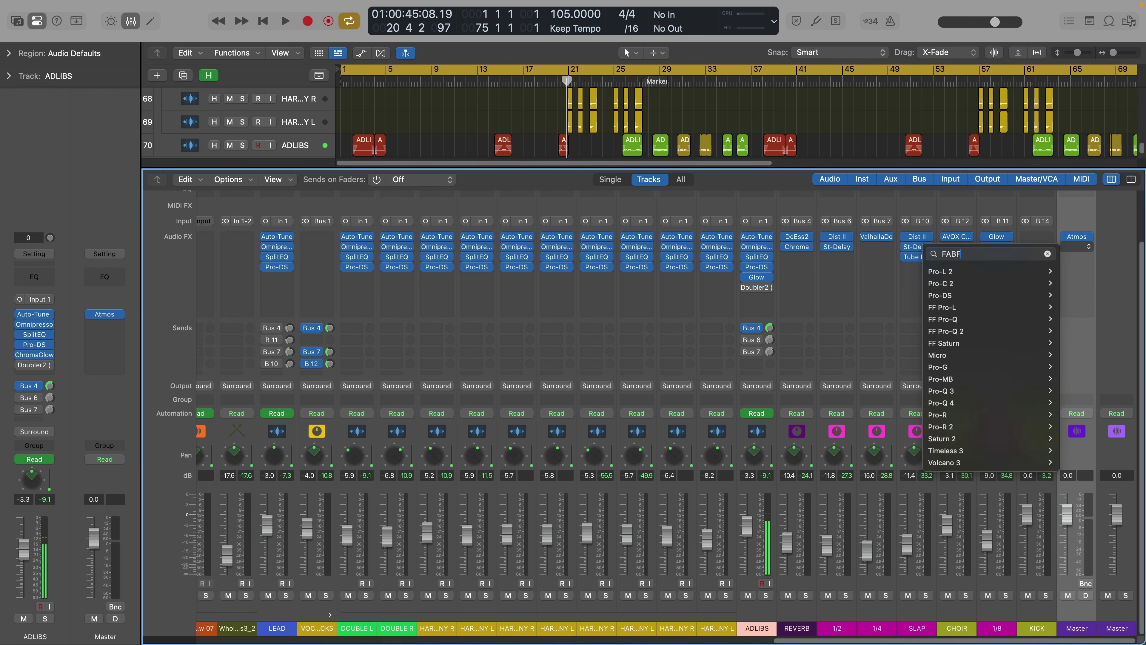
{"action": "key", "text": "Down"}
{"action": "key", "text": "Return"}
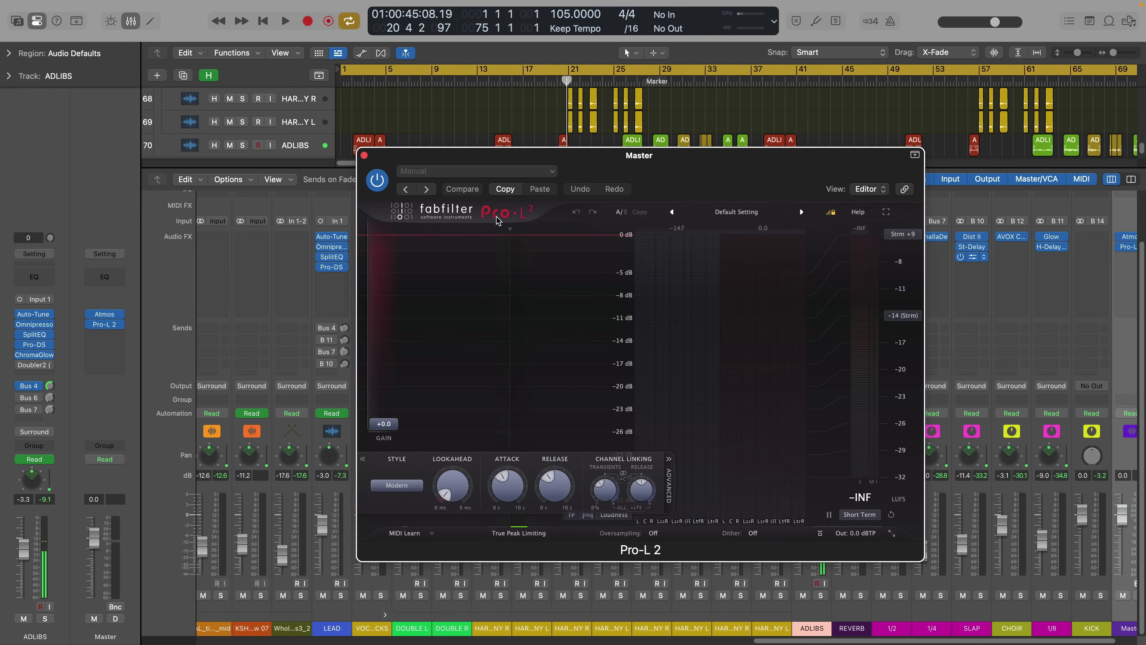
{"action": "left_click", "coordinate": [364, 155]}
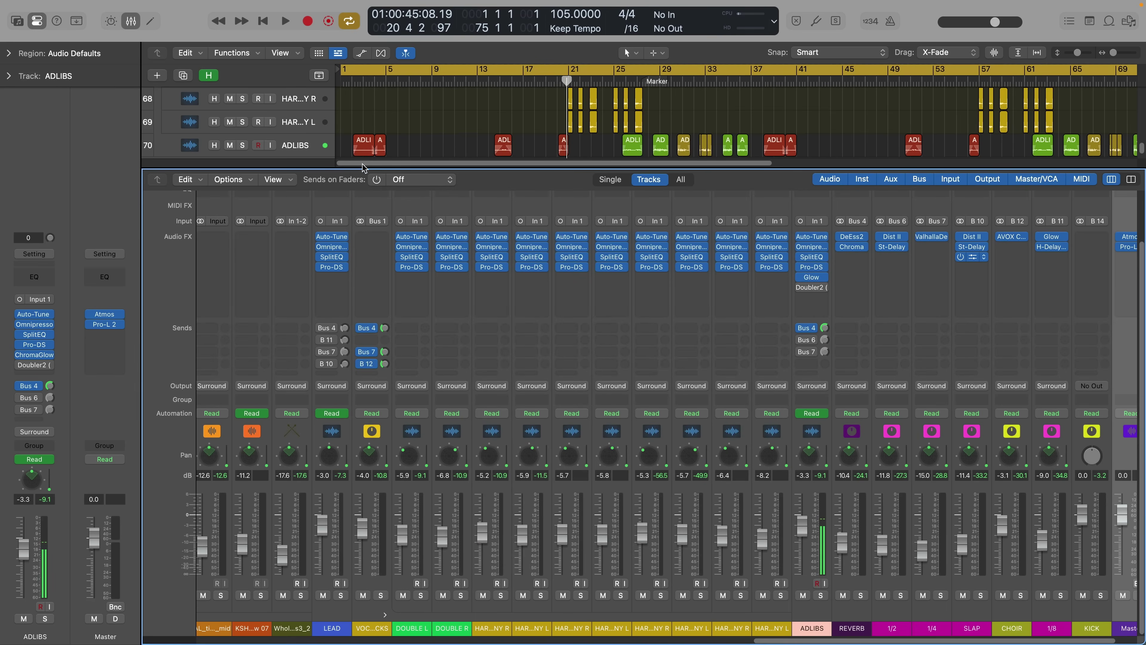
Step: Open the 808 channel's Surround Panner, shift its angle to +1.0°, and try a spread of 0° before restoring 90°
{"action": "scroll", "coordinate": [424, 282], "scroll_direction": "left", "scroll_amount": 15}
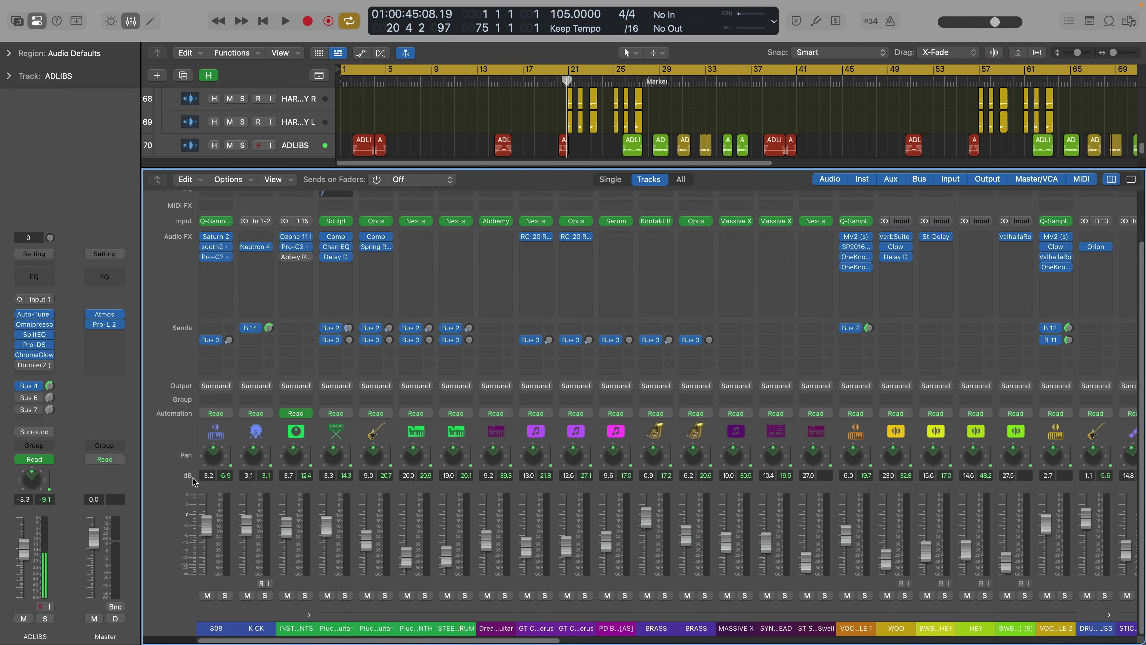
{"action": "double_click", "coordinate": [216, 456]}
{"action": "mouse_move", "coordinate": [511, 266]}
{"action": "left_mouse_down"}
{"action": "mouse_move", "coordinate": [560, 276]}
{"action": "mouse_move", "coordinate": [625, 361]}
{"action": "mouse_move", "coordinate": [623, 339]}
{"action": "mouse_move", "coordinate": [562, 257]}
{"action": "mouse_move", "coordinate": [413, 296]}
{"action": "mouse_move", "coordinate": [373, 401]}
{"action": "mouse_move", "coordinate": [526, 467]}
{"action": "mouse_move", "coordinate": [392, 388]}
{"action": "mouse_move", "coordinate": [468, 310]}
{"action": "mouse_move", "coordinate": [521, 291]}
{"action": "mouse_move", "coordinate": [513, 256]}
{"action": "left_mouse_up"}
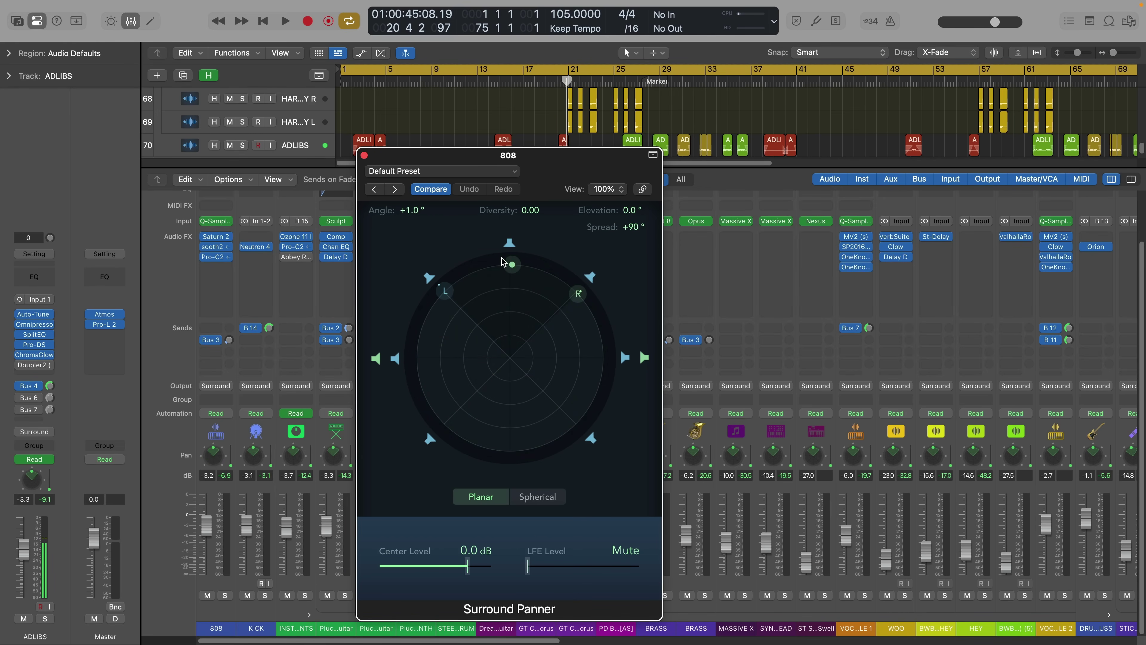
{"action": "left_click_drag", "start_coordinate": [637, 226], "coordinate": [636, 292]}
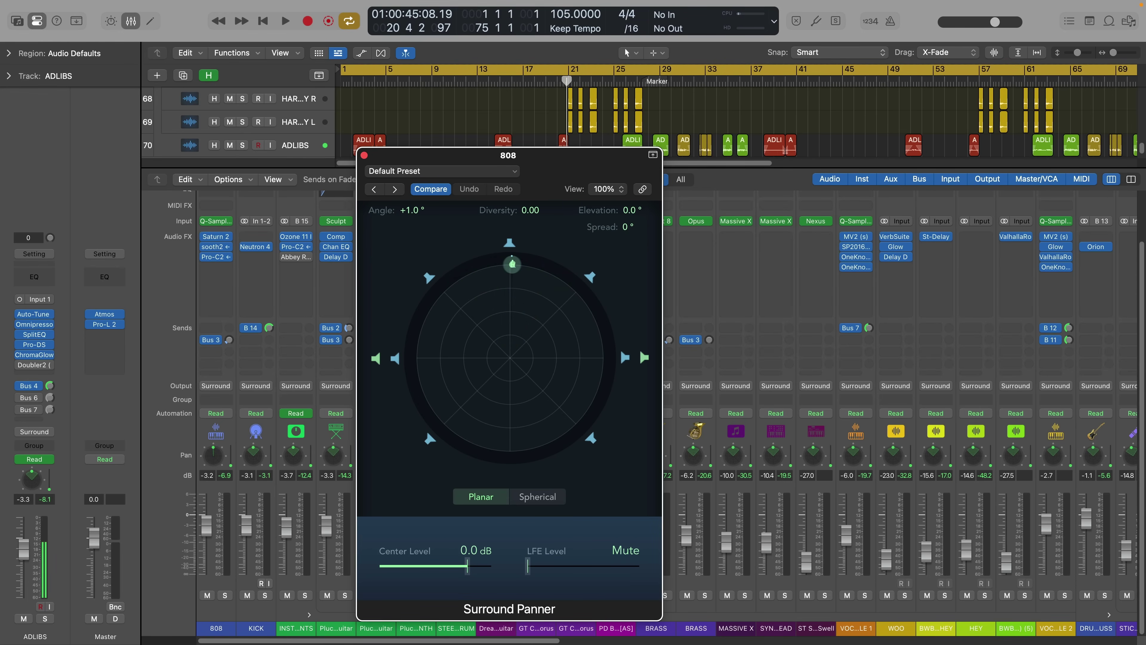
{"action": "double_click", "coordinate": [625, 226]}
{"action": "type", "text": "90"}
{"action": "key", "text": "Return"}
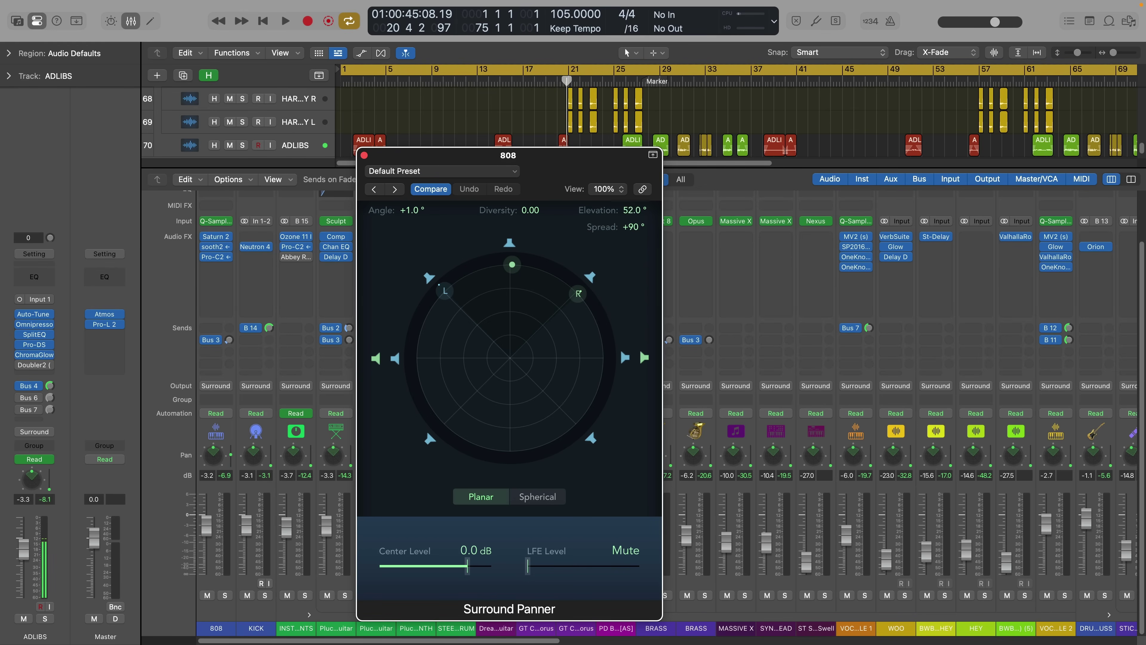
Step: Reset the 808's elevation to 0°, then try a diversity of 1.00 and return it to 0.00
{"action": "left_click_drag", "start_coordinate": [632, 210], "coordinate": [632, 240]}
{"action": "left_click_drag", "start_coordinate": [634, 214], "coordinate": [633, 239]}
{"action": "left_click_drag", "start_coordinate": [539, 210], "coordinate": [539, 176]}
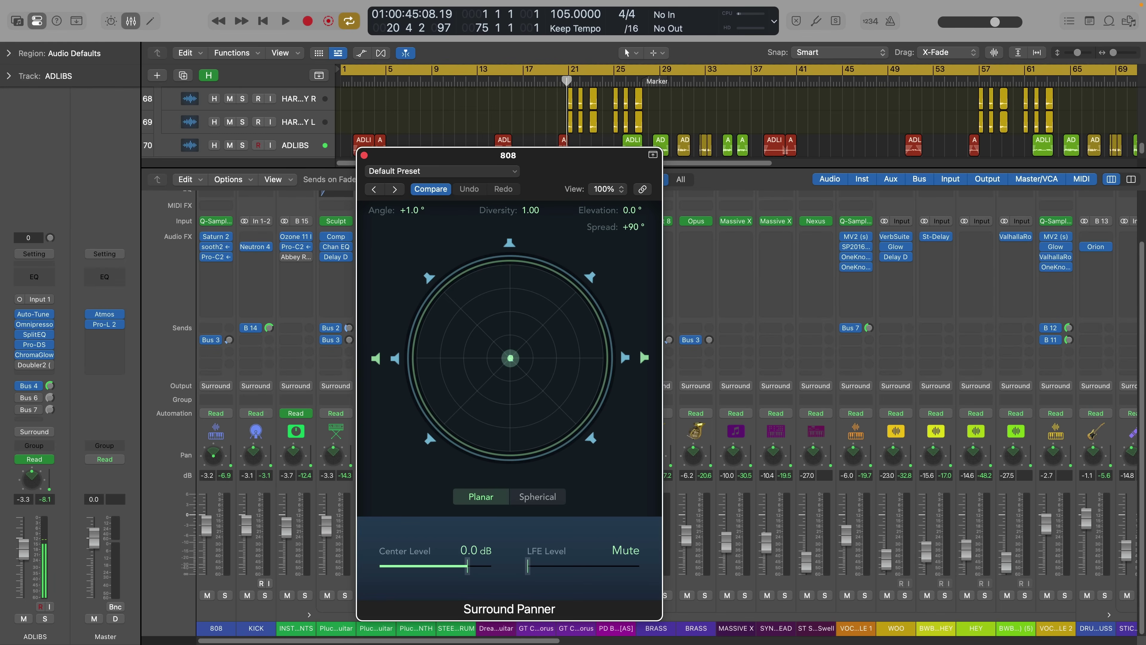
{"action": "left_click_drag", "start_coordinate": [539, 176], "coordinate": [539, 211]}
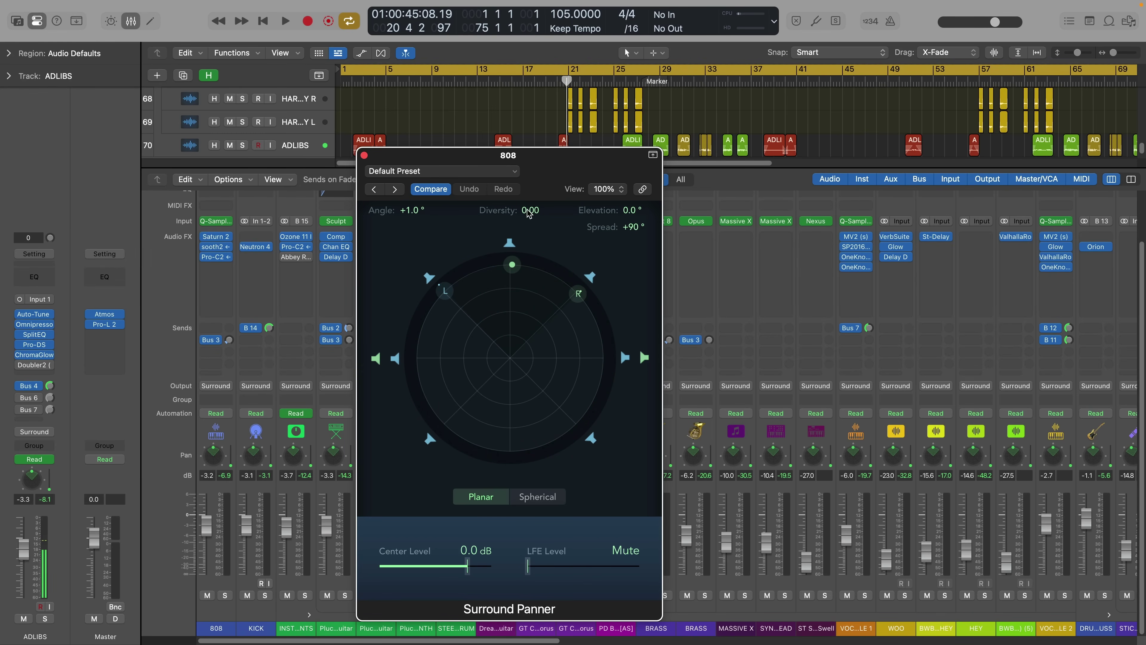
Step: Reset the 808's pan angle to 0° and adjust its LFE level in the Surround Panner
{"action": "double_click", "coordinate": [413, 211]}
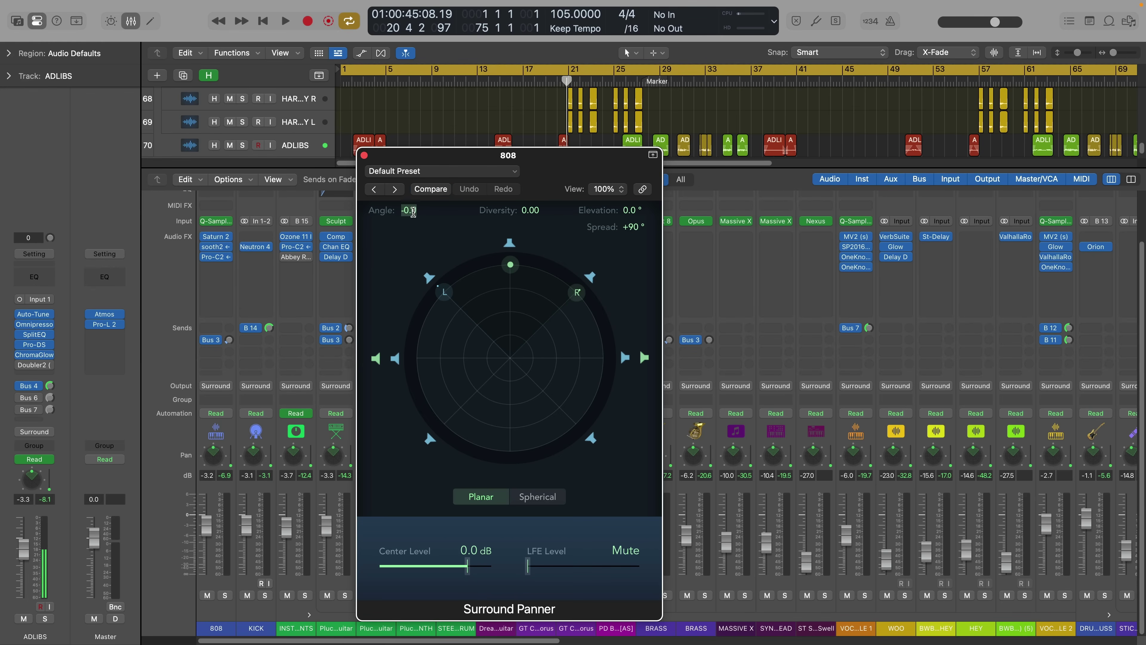
{"action": "key", "text": "Return"}
{"action": "mouse_move", "coordinate": [541, 567]}
{"action": "left_mouse_down"}
{"action": "mouse_move", "coordinate": [621, 568]}
{"action": "mouse_move", "coordinate": [533, 566]}
{"action": "left_mouse_up"}
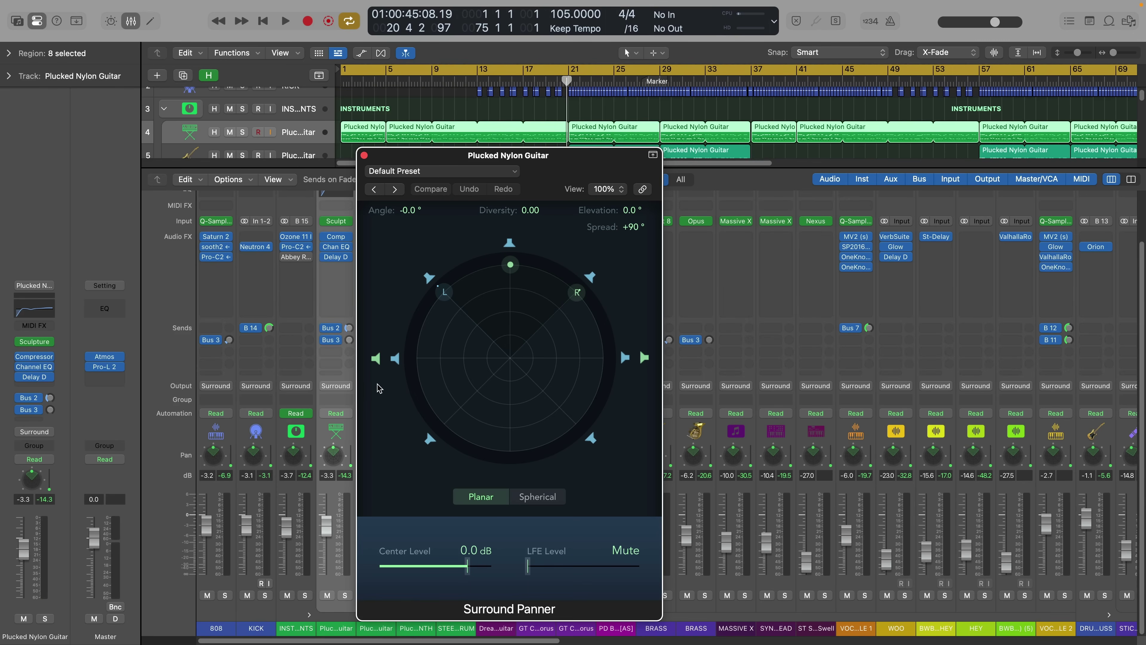
Step: Switch the first Plucked Nylon Guitar channel to the 3D Object Panner
{"action": "right_click", "coordinate": [336, 457]}
{"action": "left_click", "coordinate": [335, 453]}
{"action": "right_click", "coordinate": [335, 453]}
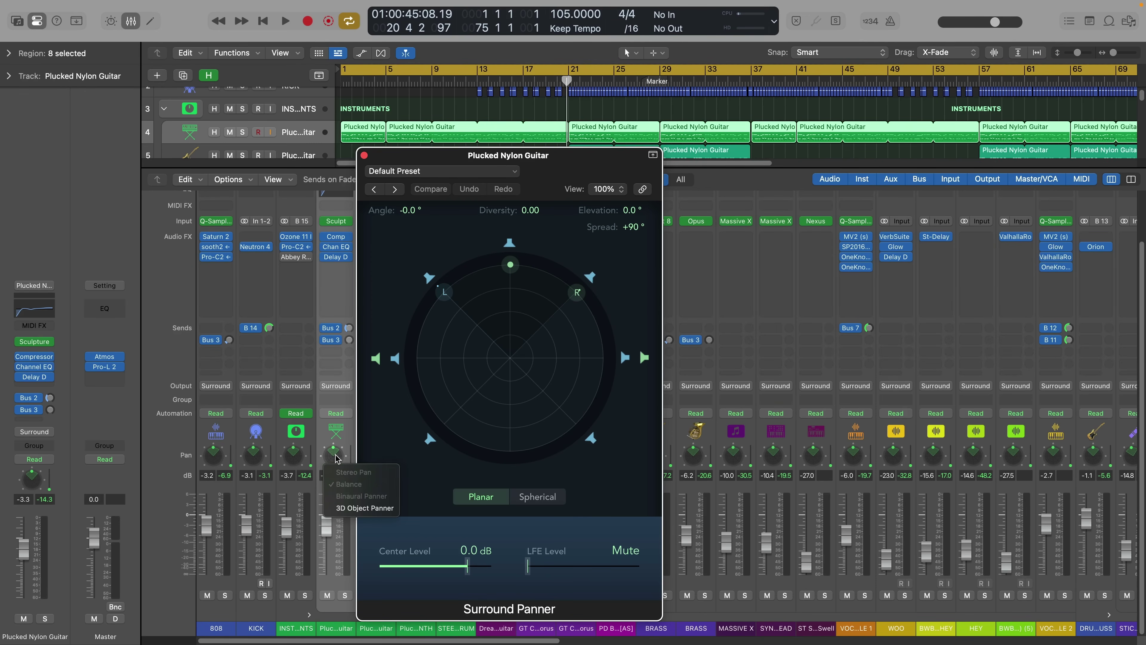
{"action": "left_click", "coordinate": [363, 508]}
{"action": "left_click", "coordinate": [510, 266]}
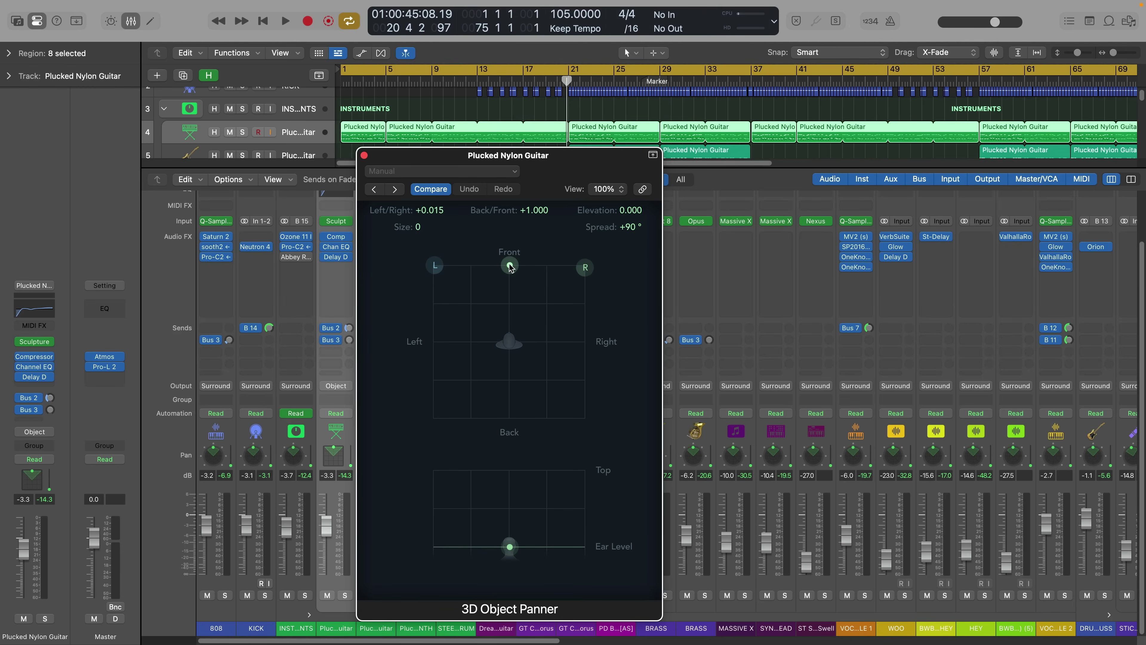
Step: Try moving the guitar object around the room, raise its elevation to about +0.495, and return it to front center
{"action": "left_click_drag", "start_coordinate": [510, 268], "coordinate": [533, 291]}
{"action": "left_click_drag", "start_coordinate": [540, 314], "coordinate": [469, 288]}
{"action": "left_click_drag", "start_coordinate": [543, 551], "coordinate": [540, 513]}
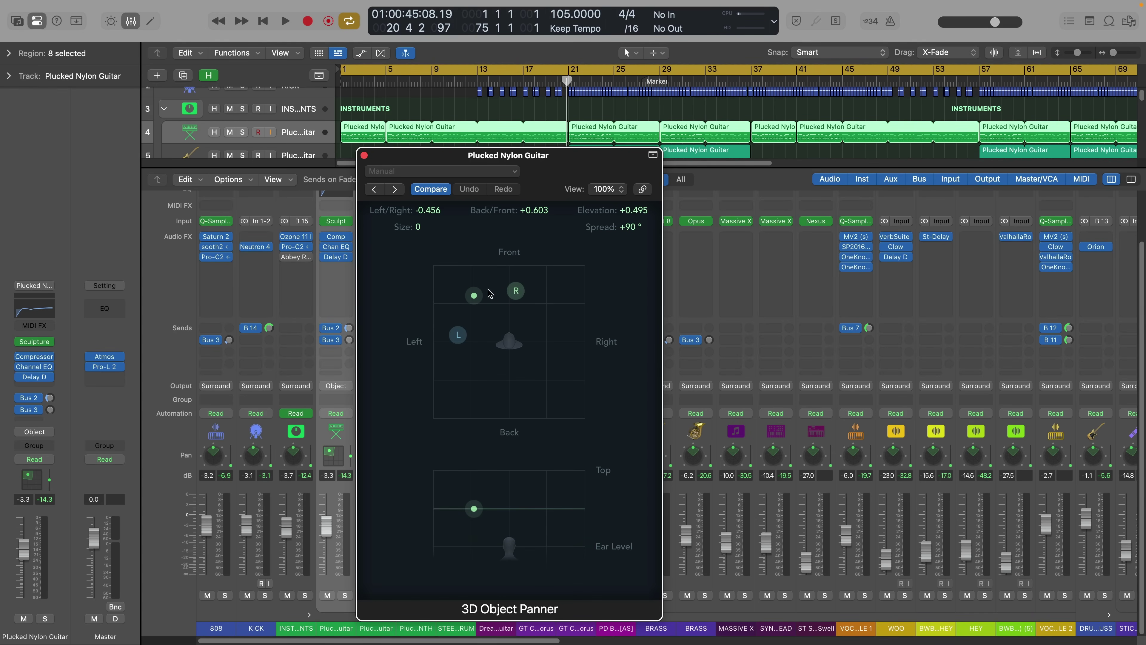
{"action": "left_click_drag", "start_coordinate": [484, 296], "coordinate": [509, 265]}
Step: Reset the guitar's object position by switching to regular panning and back to the 3D Object Panner
{"action": "right_click", "coordinate": [333, 457]}
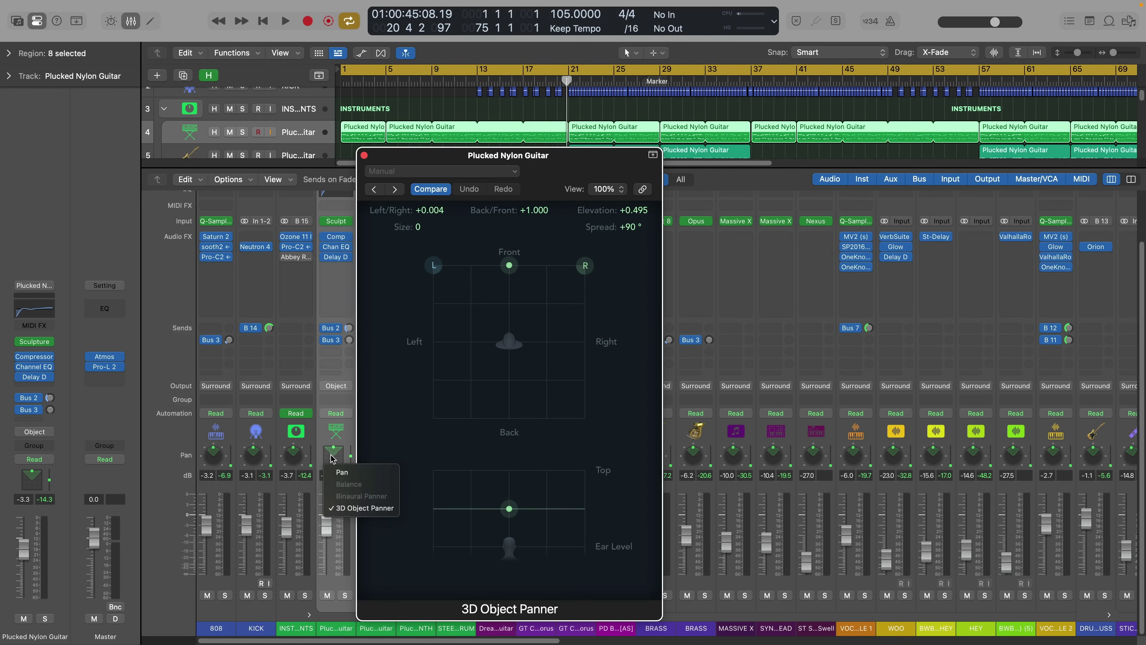
{"action": "left_click", "coordinate": [367, 508]}
{"action": "right_click", "coordinate": [338, 457]}
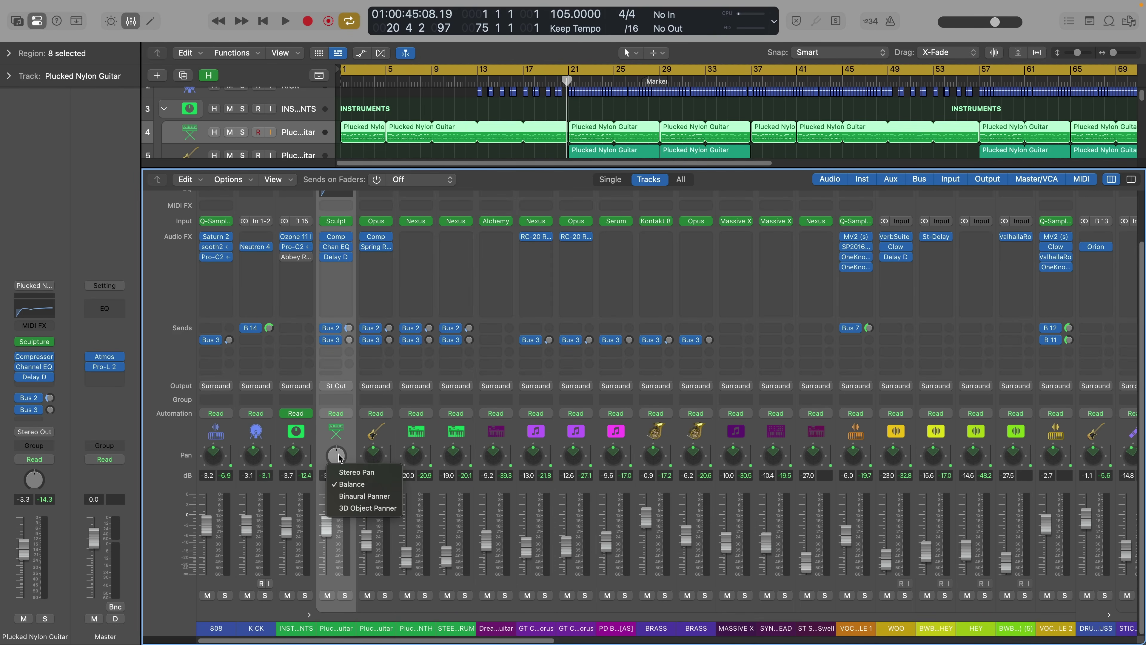
{"action": "left_click", "coordinate": [364, 495]}
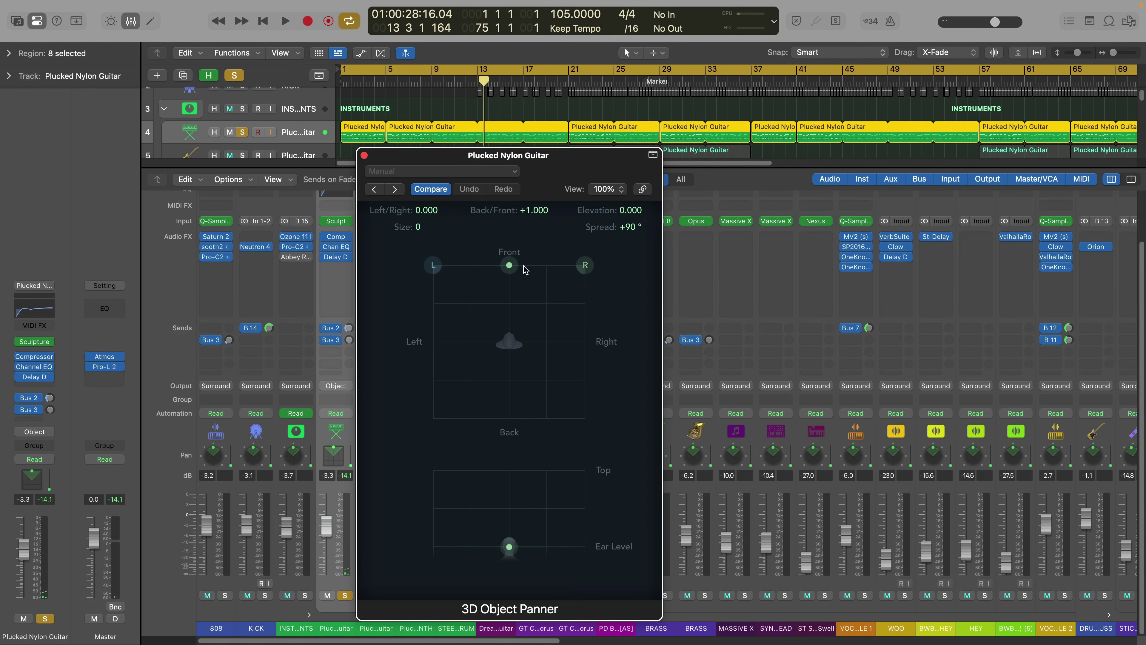
Step: Audition the soloed guitar while moving its object to the back, raising it to the top, and returning it to the front
{"action": "key", "text": "space"}
{"action": "left_click_drag", "start_coordinate": [510, 265], "coordinate": [515, 462]}
{"action": "left_click_drag", "start_coordinate": [508, 546], "coordinate": [517, 470]}
{"action": "left_click_drag", "start_coordinate": [516, 418], "coordinate": [507, 248]}
{"action": "key", "text": "space"}
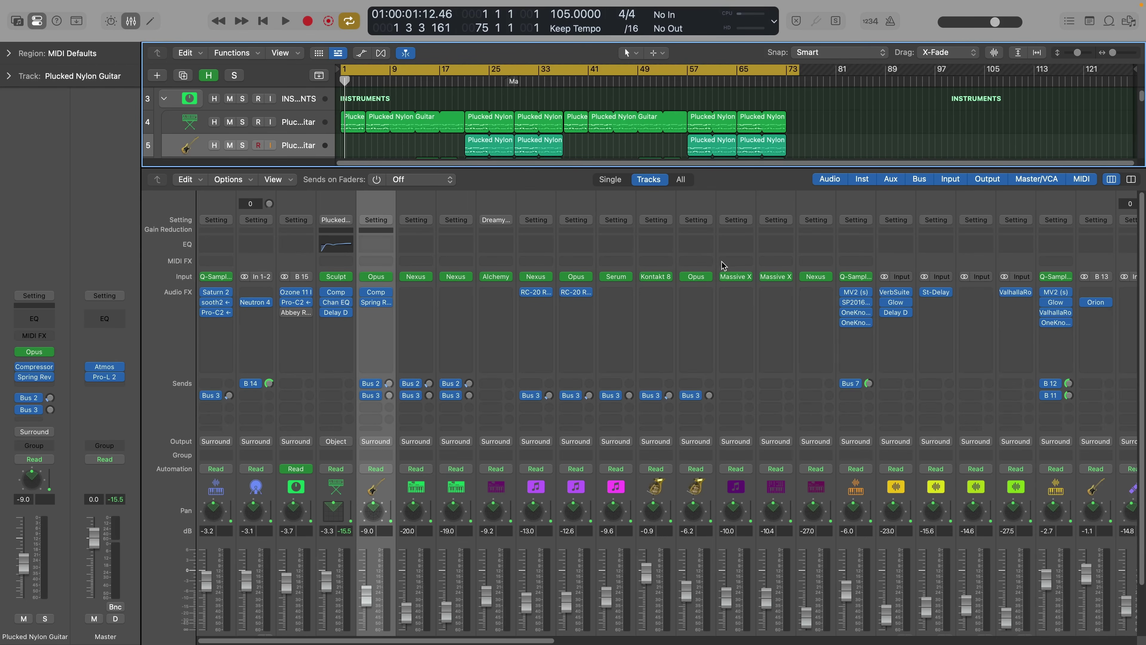
Step: Replace the second Plucked Nylon Guitar channel's Bus 2 and Bus 3 sends with a send to Bus 16
{"action": "scroll", "coordinate": [365, 279], "scroll_direction": "down", "scroll_amount": 3}
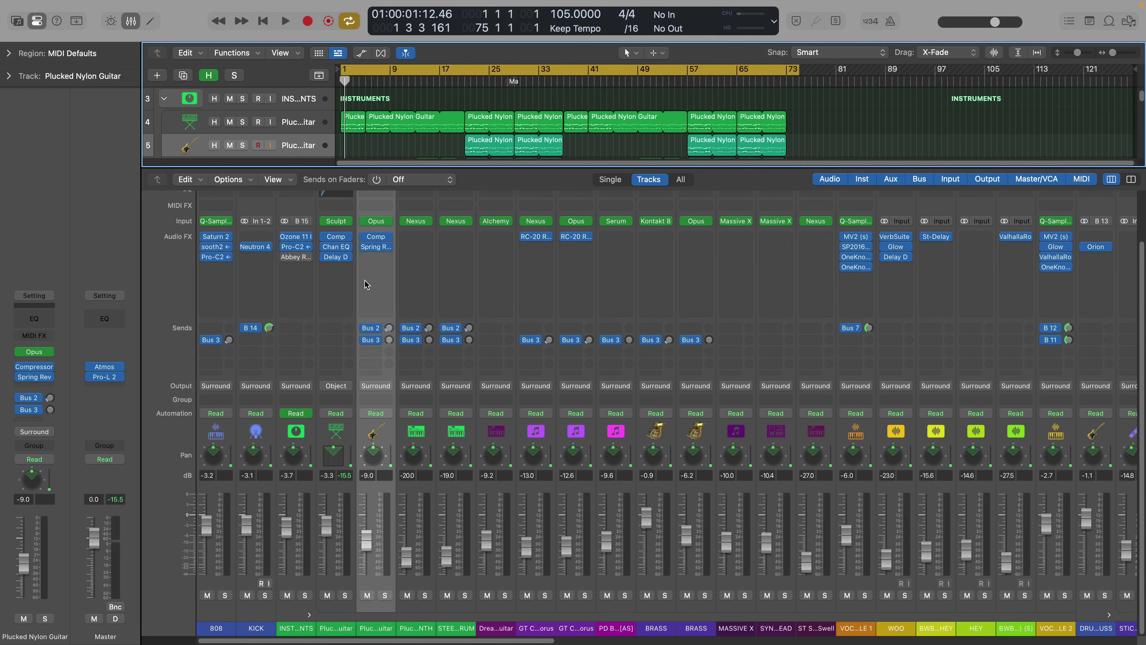
{"action": "left_click", "coordinate": [378, 341]}
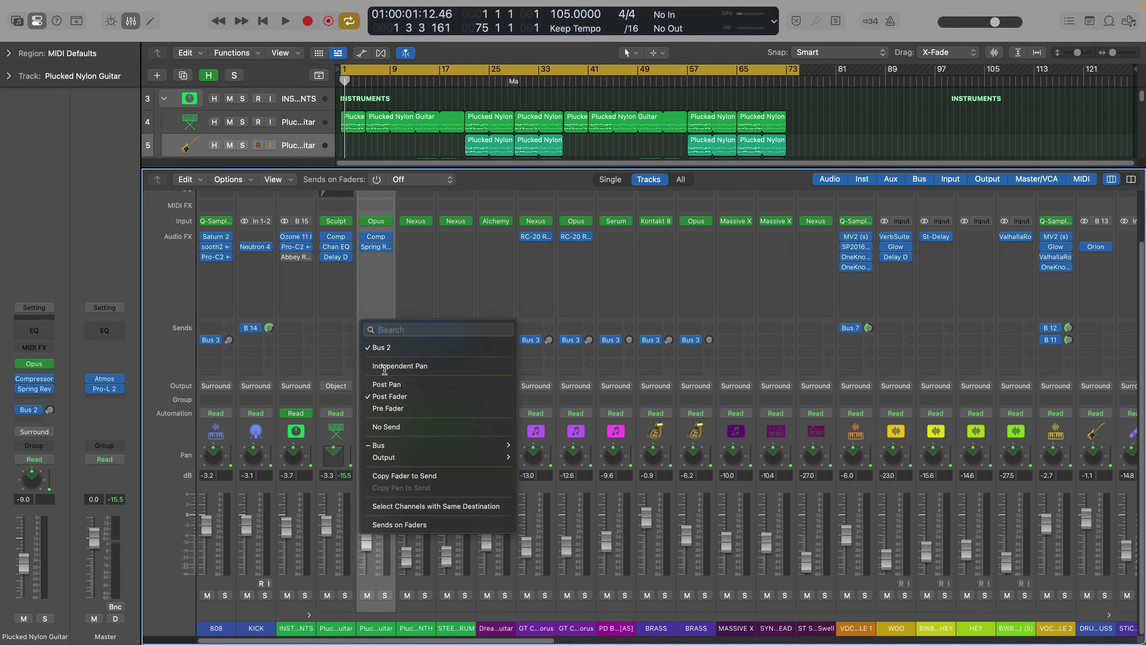
{"action": "left_click", "coordinate": [386, 427]}
{"action": "left_click", "coordinate": [378, 340]}
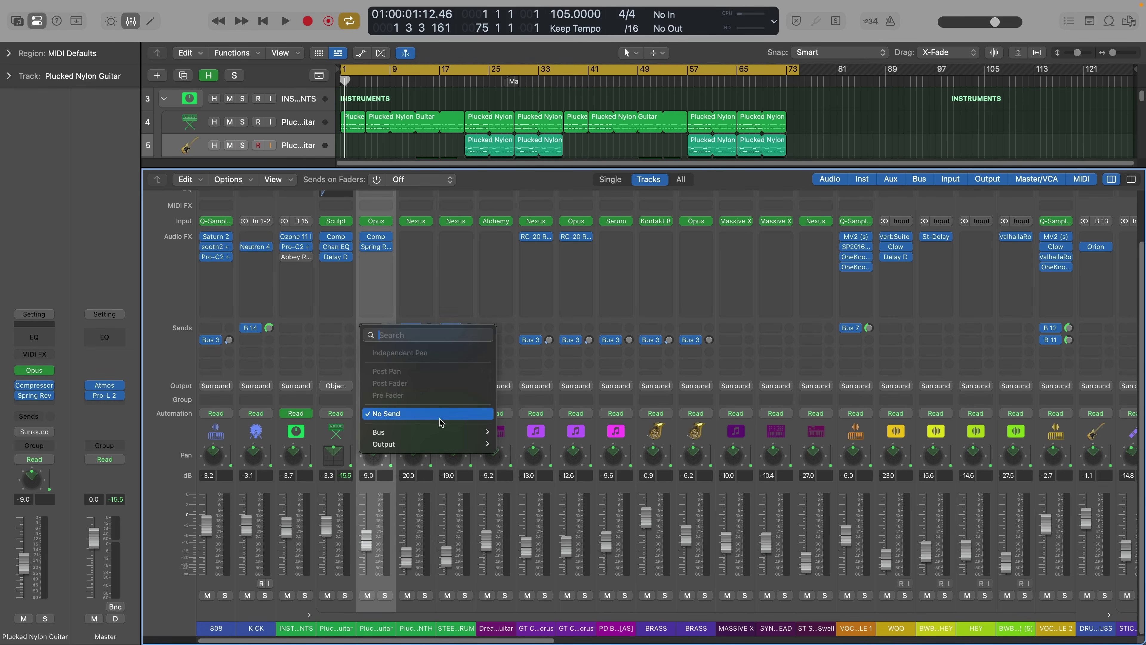
{"action": "mouse_move", "coordinate": [453, 432]}
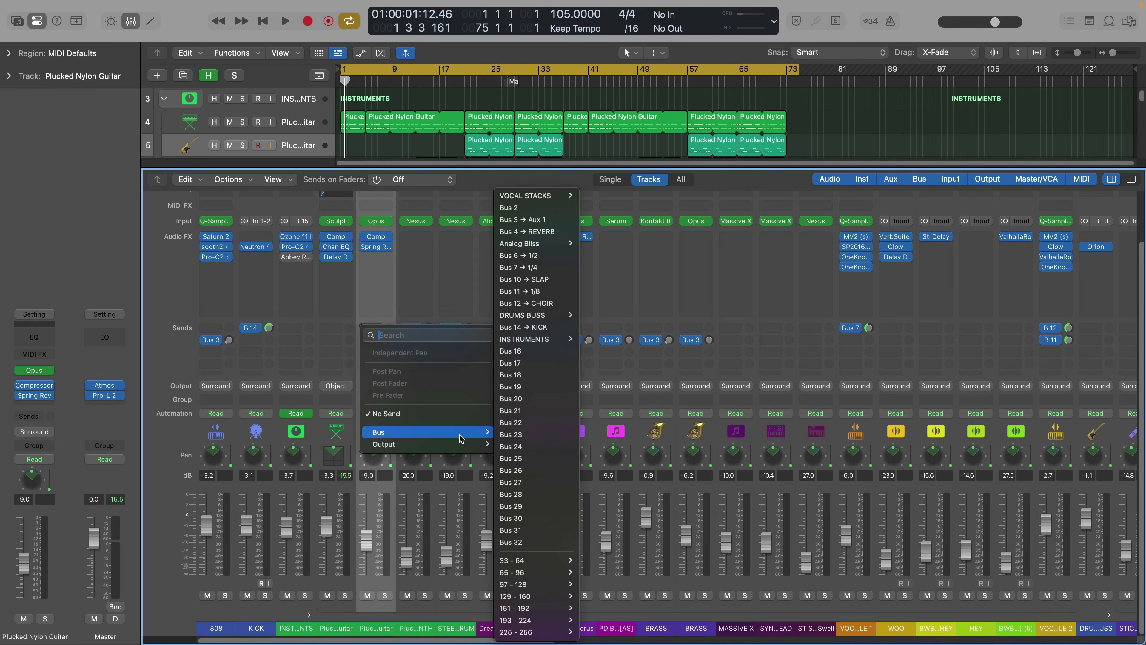
{"action": "left_click", "coordinate": [533, 351]}
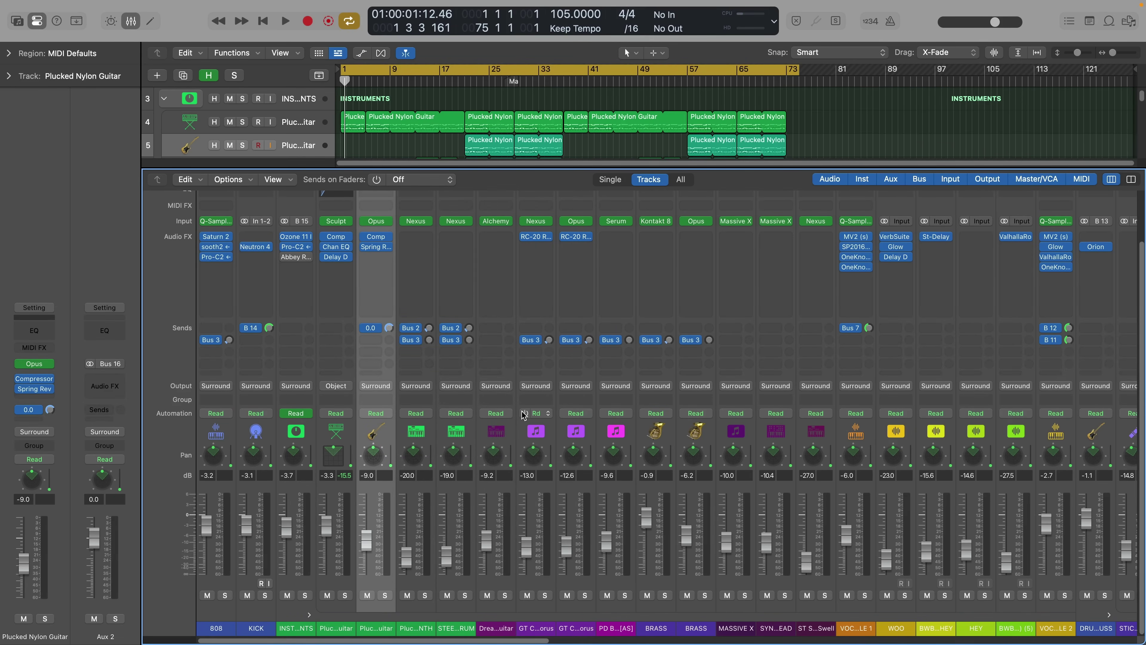
Step: Insert Eventide's Blackhole Immersive reverb on the Aux 2 channel fed by Bus 16
{"action": "scroll", "coordinate": [522, 414], "scroll_direction": "right", "scroll_amount": 10}
{"action": "left_click", "coordinate": [736, 613]}
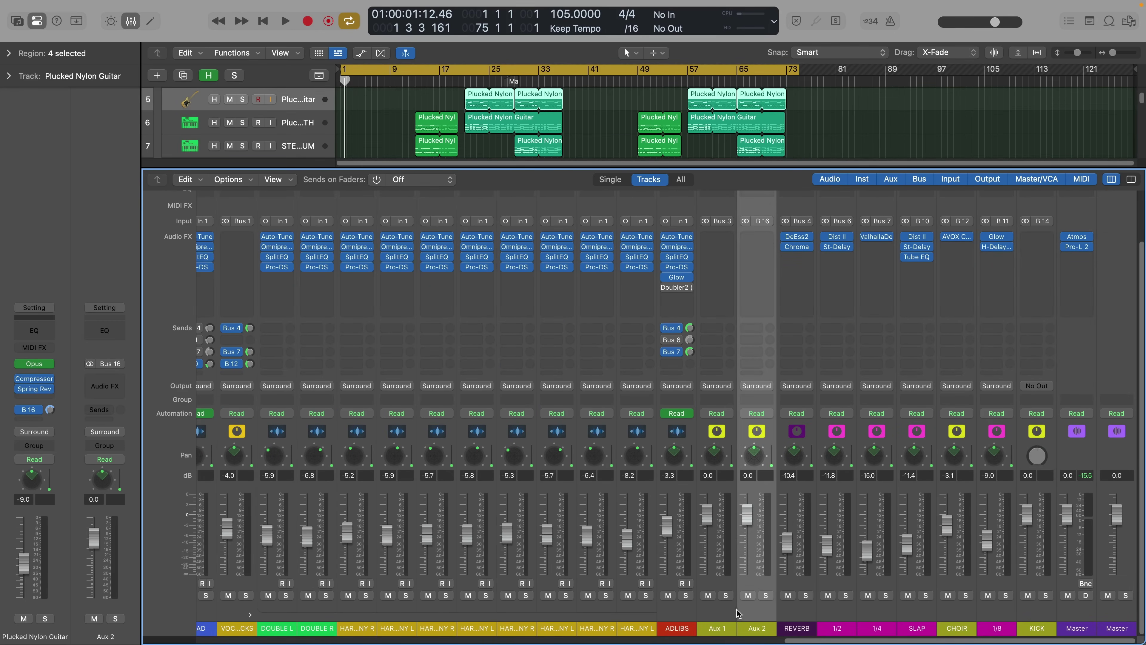
{"action": "left_click", "coordinate": [759, 236]}
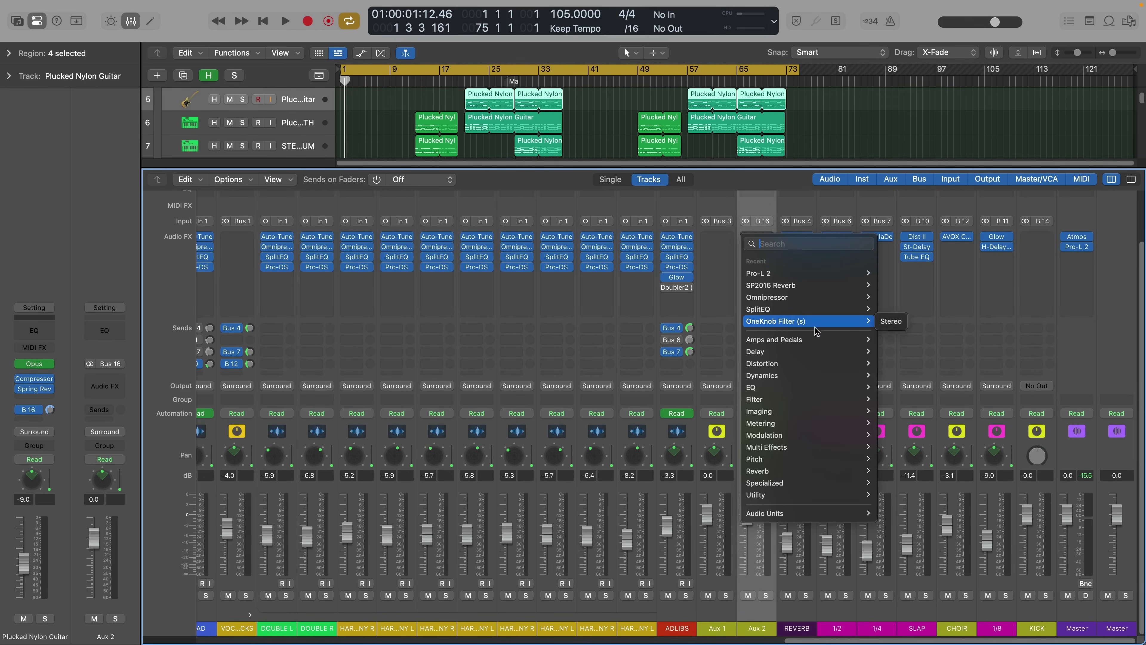
{"action": "mouse_move", "coordinate": [836, 512]}
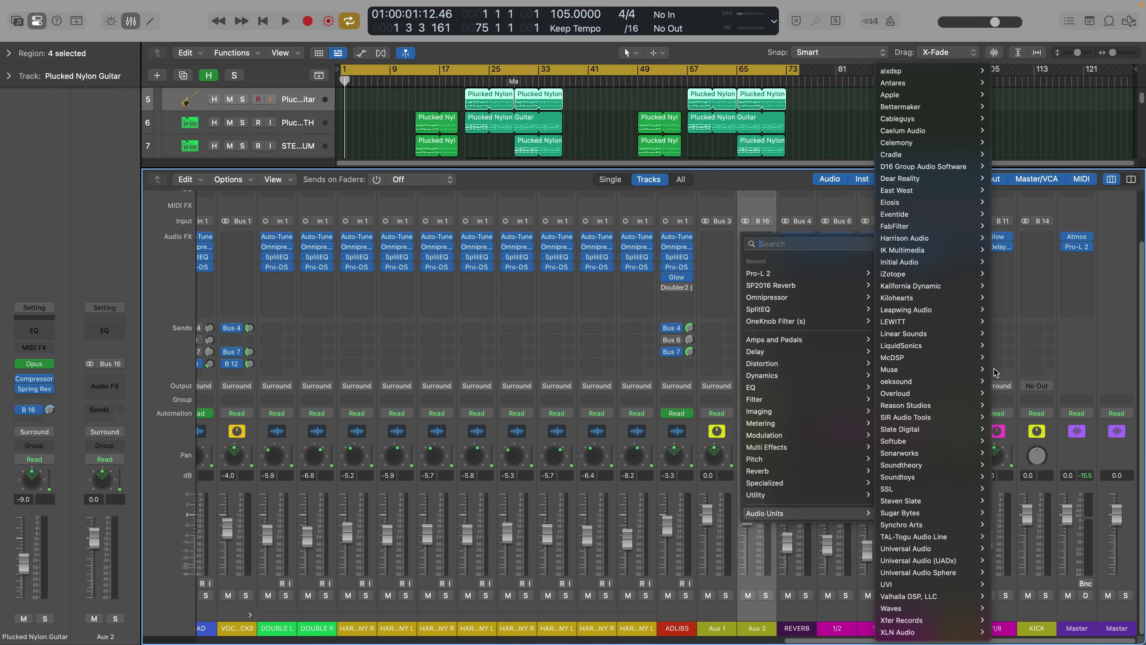
{"action": "mouse_move", "coordinate": [961, 215]}
{"action": "mouse_move", "coordinate": [1024, 230]}
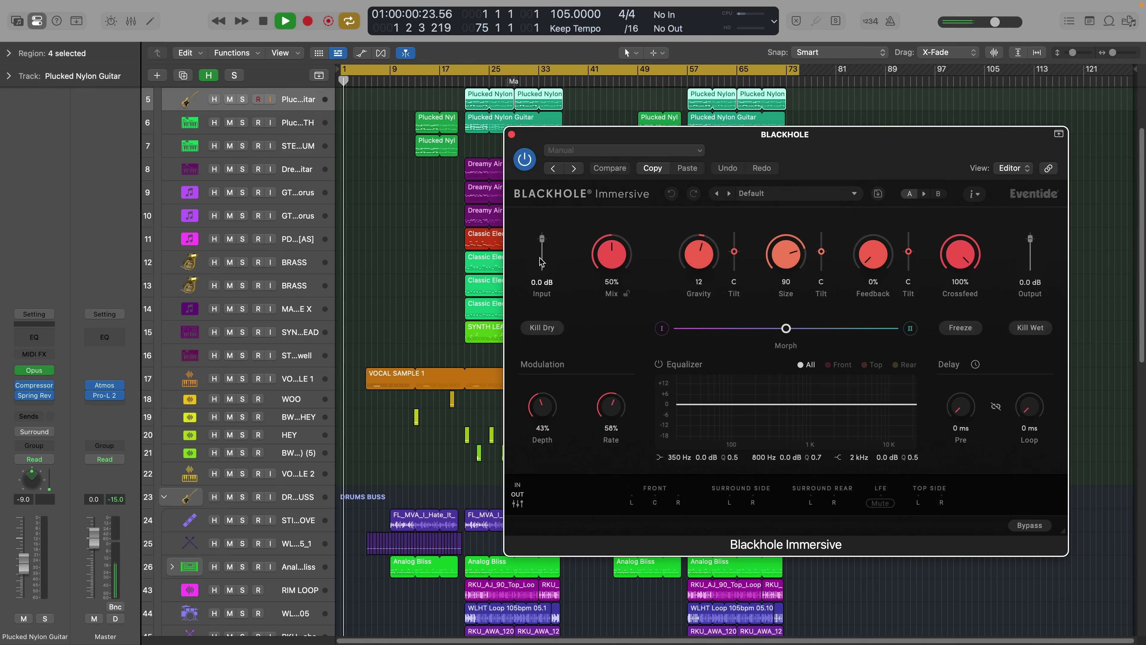
Step: Solo the first Plucked Nylon Guitar channel in the mixer and audition it through the new reverb
{"action": "key", "text": "x"}
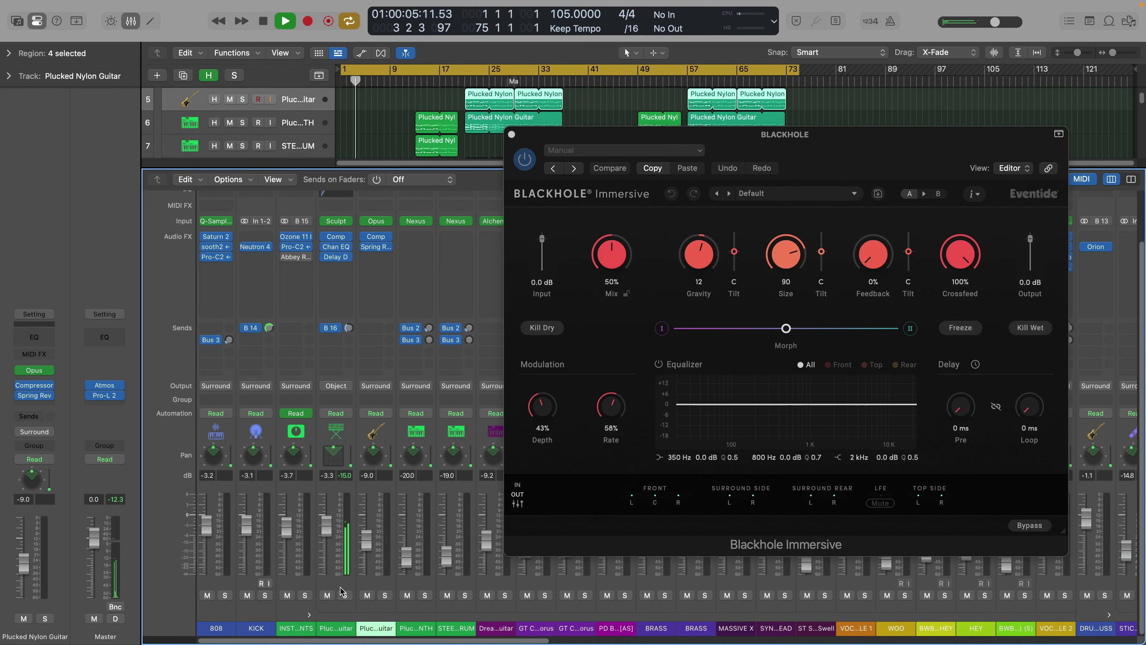
{"action": "left_click", "coordinate": [345, 595]}
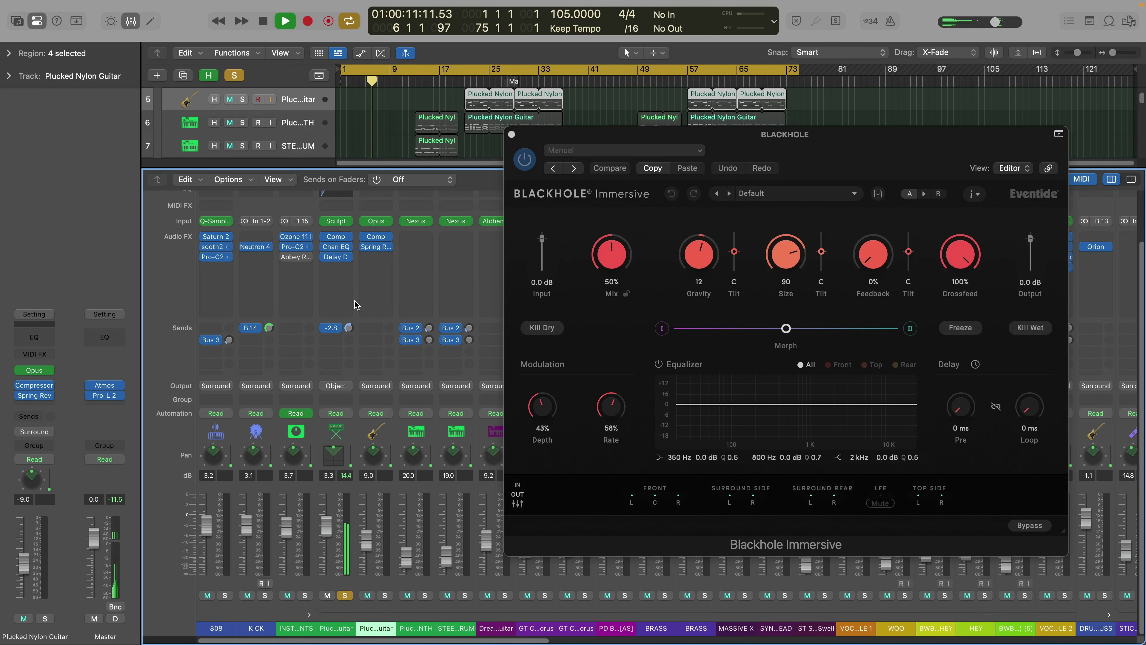
{"action": "key", "text": "space"}
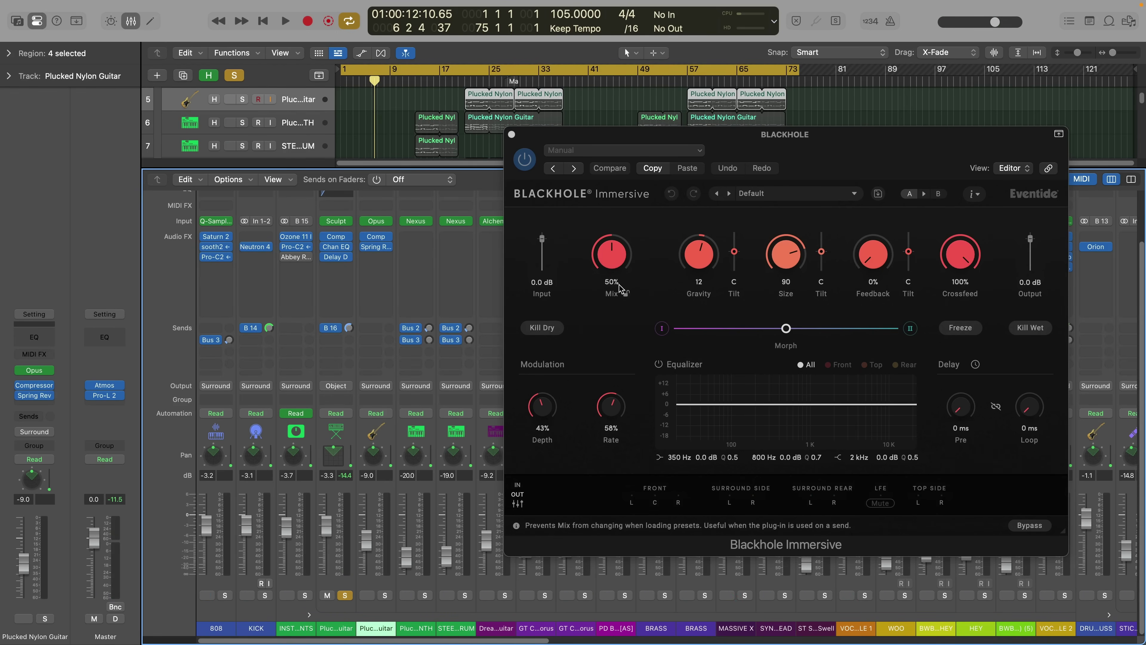
Step: Set the Blackhole reverb to 100% Mix, Gravity 16, Size 3 and Feedback 56% while auditioning the guitar
{"action": "left_click_drag", "start_coordinate": [614, 255], "coordinate": [639, 211]}
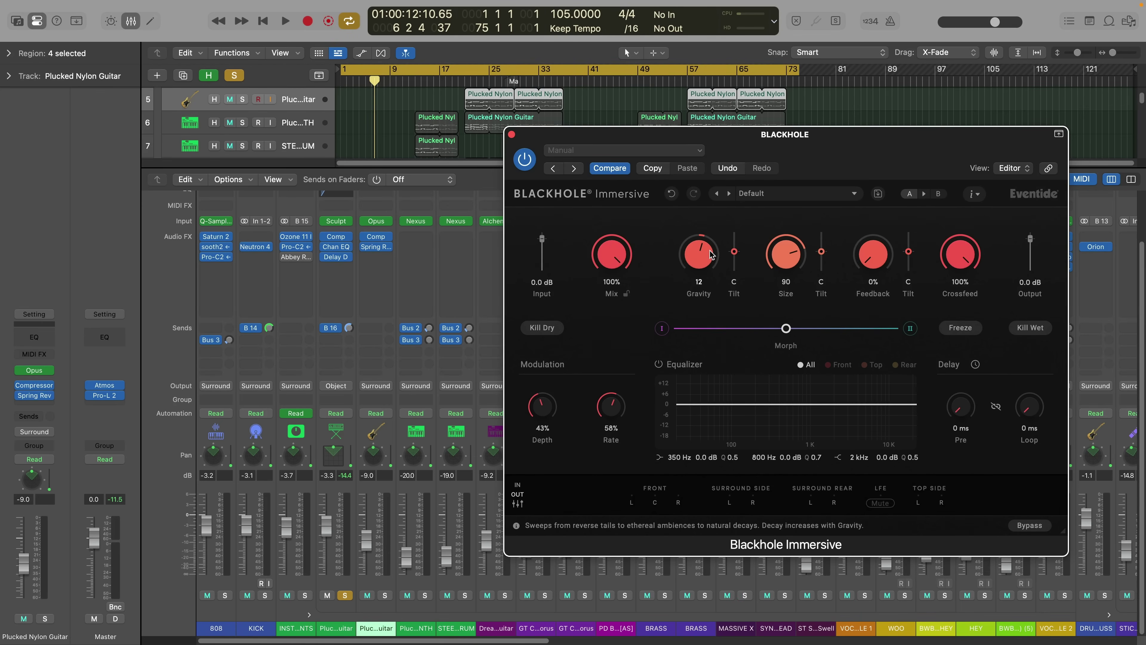
{"action": "left_click_drag", "start_coordinate": [695, 248], "coordinate": [701, 251]}
{"action": "left_click_drag", "start_coordinate": [785, 261], "coordinate": [769, 307]}
{"action": "key", "text": "space"}
{"action": "mouse_move", "coordinate": [789, 254]}
{"action": "left_mouse_down"}
{"action": "mouse_move", "coordinate": [783, 270]}
{"action": "mouse_move", "coordinate": [795, 252]}
{"action": "left_mouse_up"}
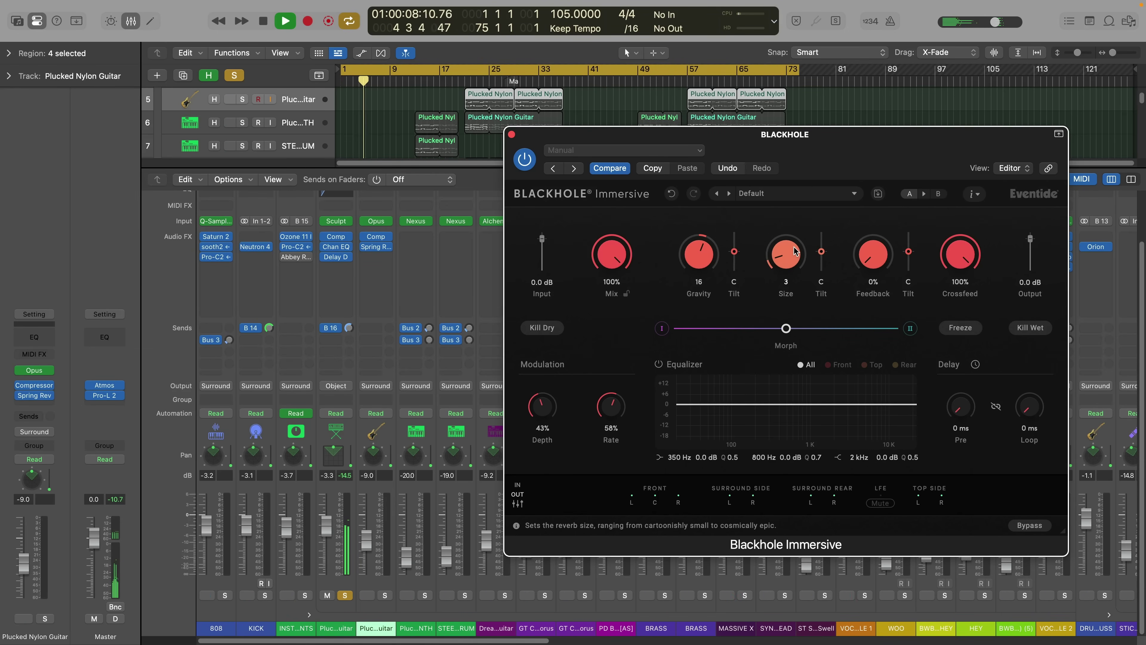
{"action": "mouse_move", "coordinate": [882, 261]}
{"action": "left_mouse_down"}
{"action": "mouse_move", "coordinate": [874, 180]}
{"action": "mouse_move", "coordinate": [875, 264]}
{"action": "left_mouse_up"}
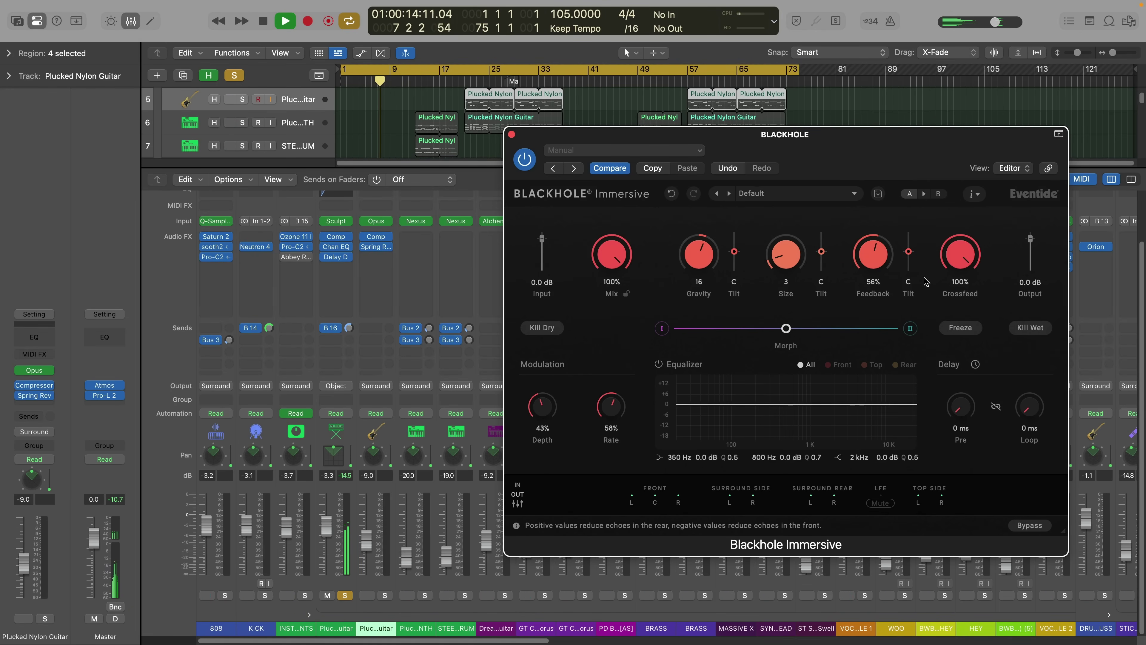
{"action": "key", "text": "space"}
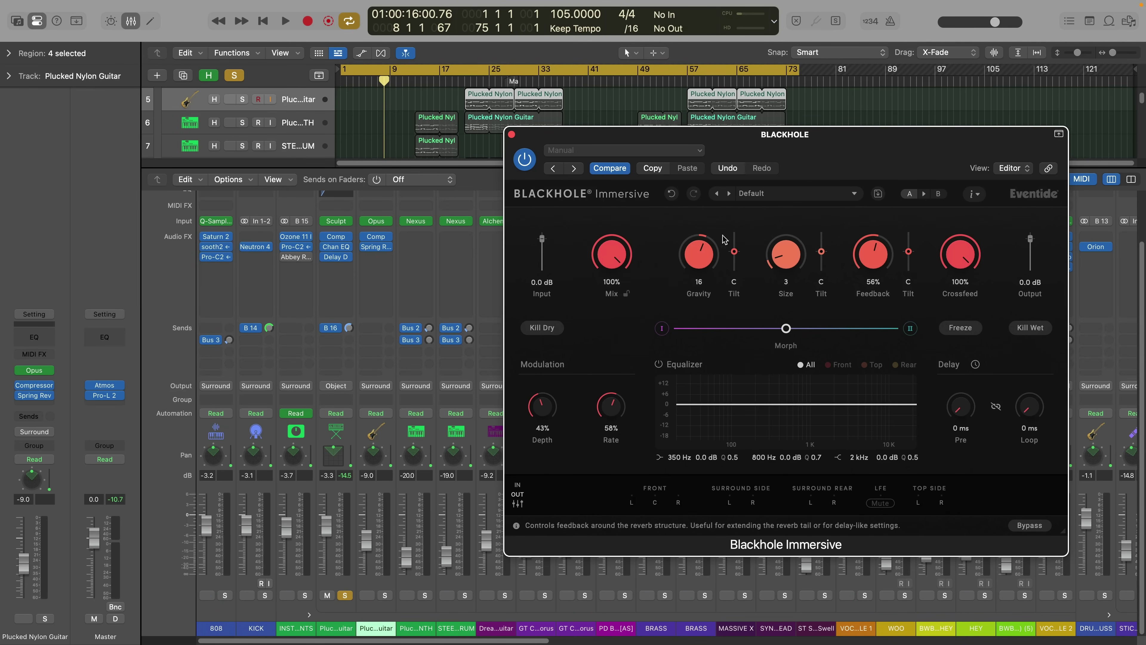
Step: Tilt both Gravity and Size to 100 F, trying Size tilt at 100 R and undoing it
{"action": "mouse_move", "coordinate": [733, 234]}
{"action": "left_mouse_down"}
{"action": "mouse_move", "coordinate": [738, 276]}
{"action": "mouse_move", "coordinate": [738, 233]}
{"action": "left_mouse_up"}
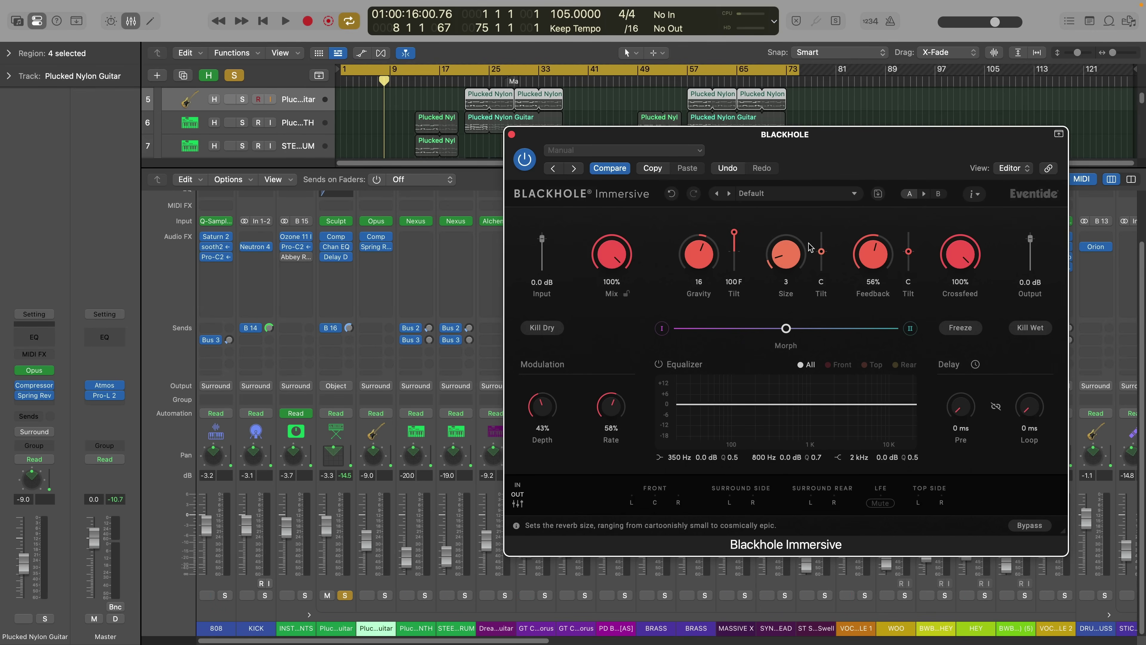
{"action": "left_click_drag", "start_coordinate": [821, 252], "coordinate": [822, 231]}
{"action": "left_click_drag", "start_coordinate": [736, 233], "coordinate": [740, 237]}
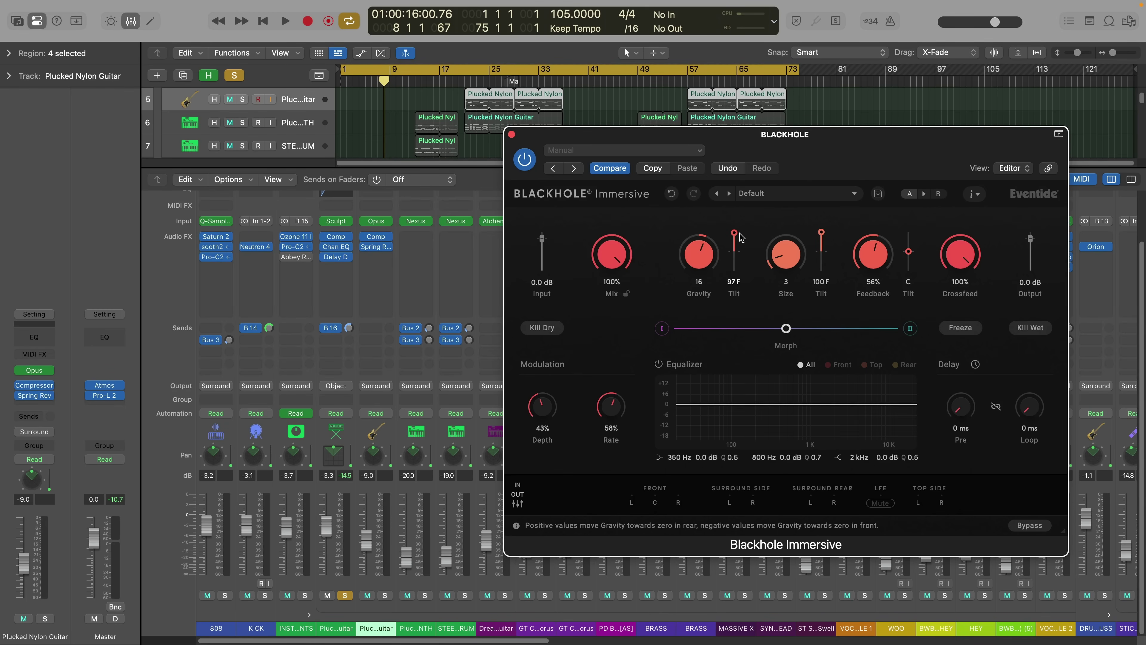
{"action": "mouse_move", "coordinate": [821, 231]}
{"action": "left_mouse_down"}
{"action": "mouse_move", "coordinate": [818, 262]}
{"action": "mouse_move", "coordinate": [824, 237]}
{"action": "left_mouse_up"}
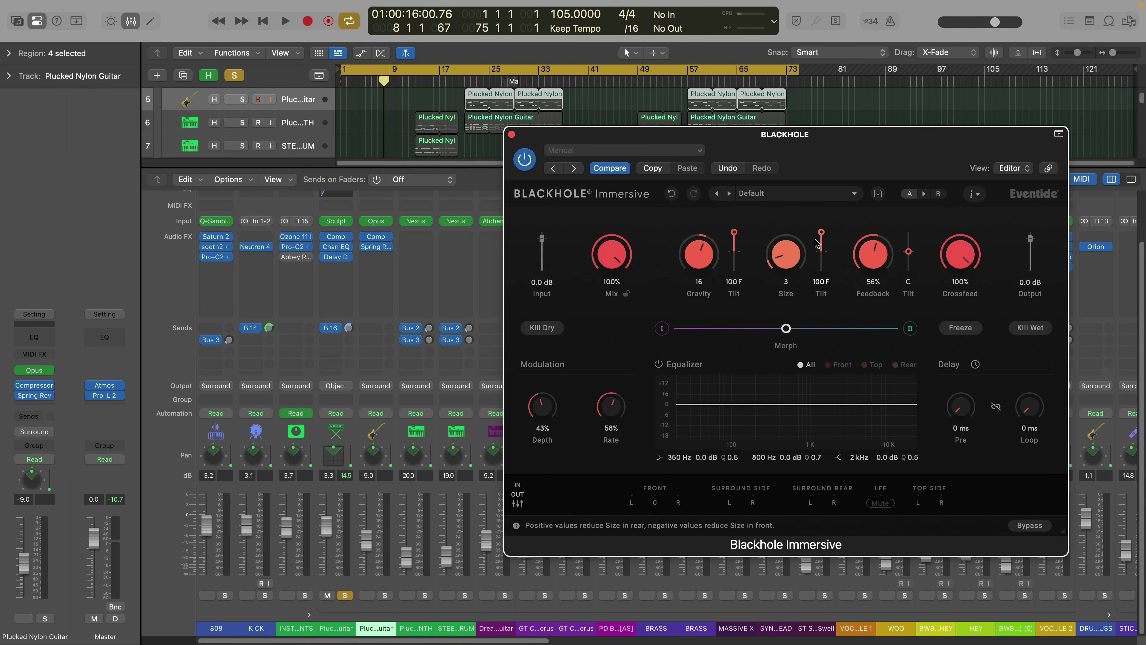
{"action": "left_click", "coordinate": [822, 261]}
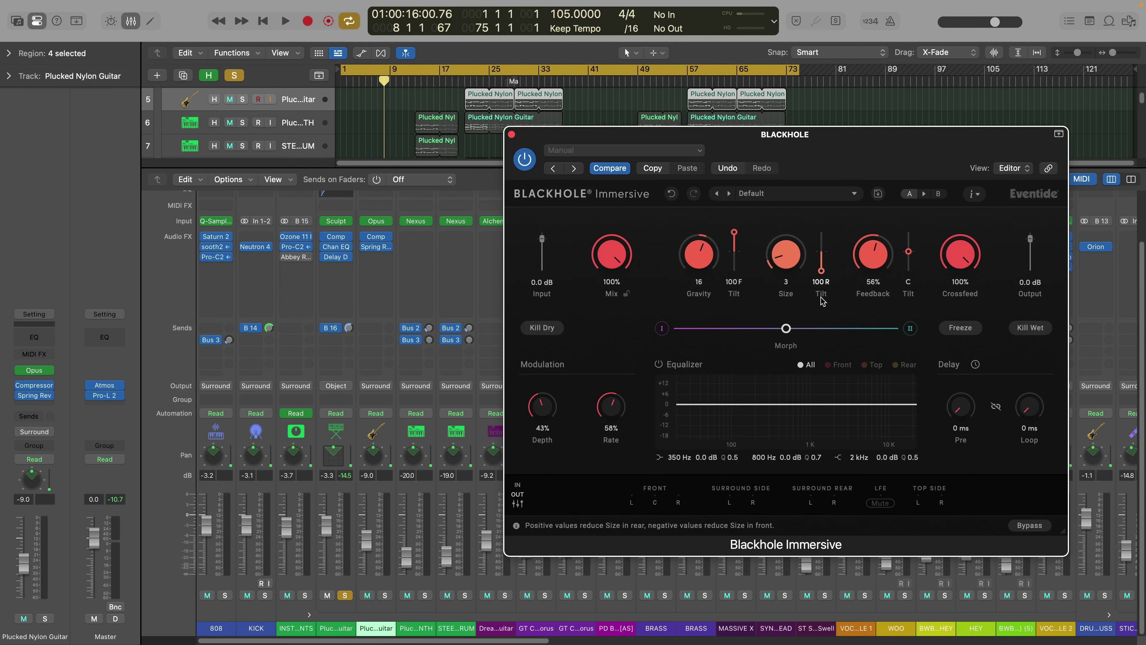
{"action": "key", "text": "super+z"}
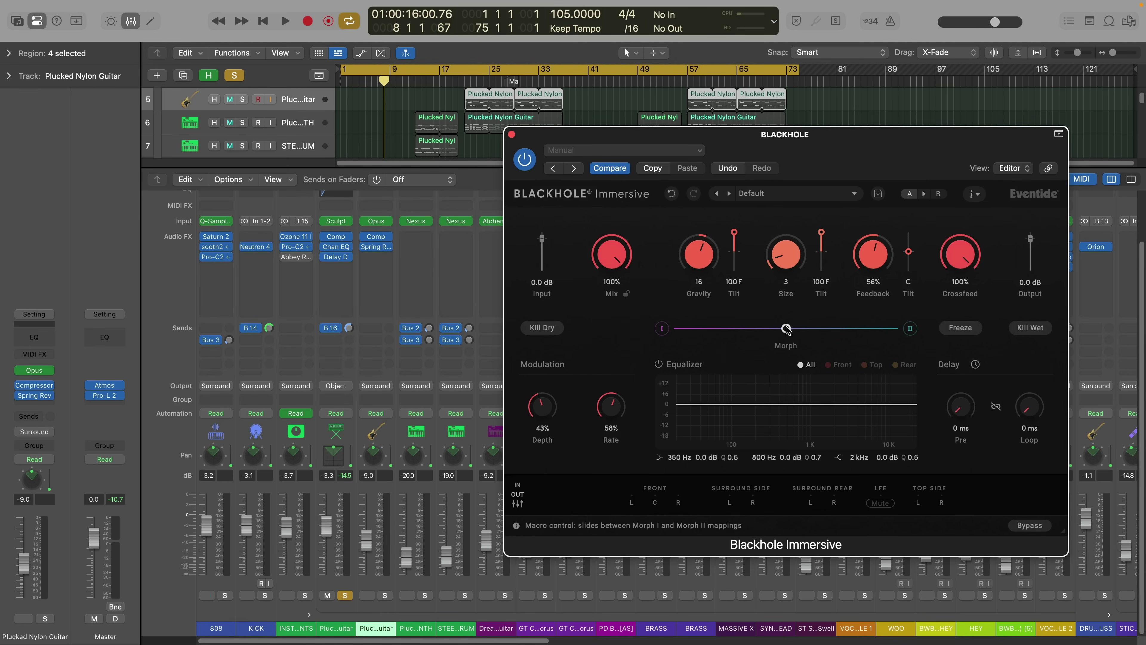
Step: Map the Morph I state to Gravity 48, Size 37, Feedback 0% and Crossfeed 51%
{"action": "left_click_drag", "start_coordinate": [786, 329], "coordinate": [674, 329]}
{"action": "left_click", "coordinate": [661, 328]}
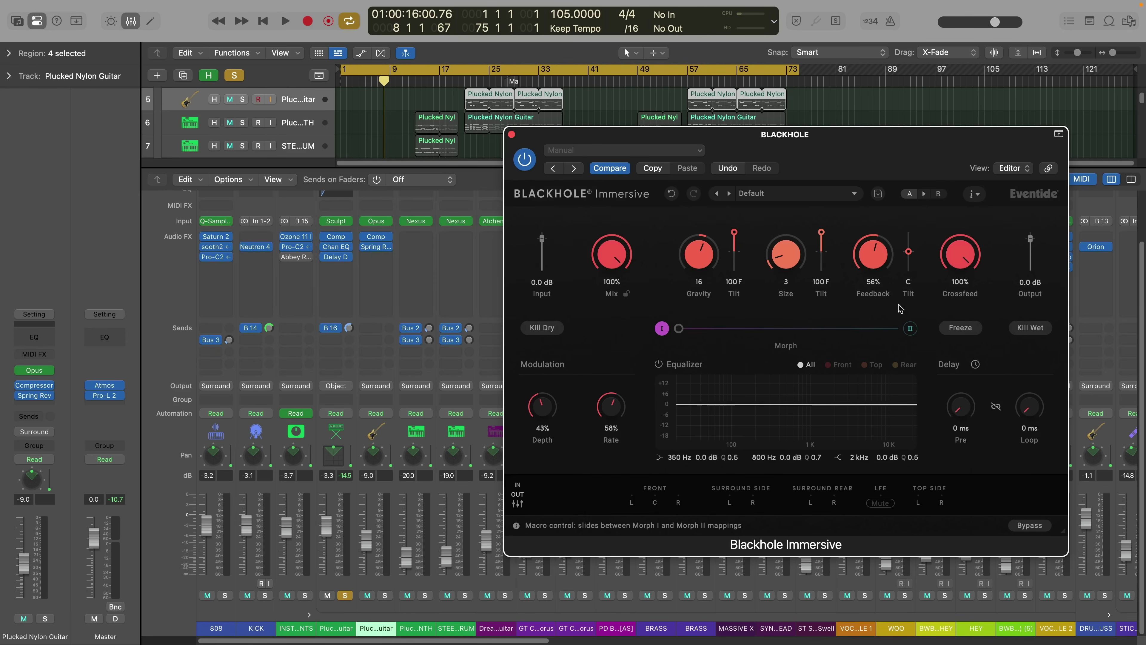
{"action": "left_click_drag", "start_coordinate": [697, 273], "coordinate": [700, 255]}
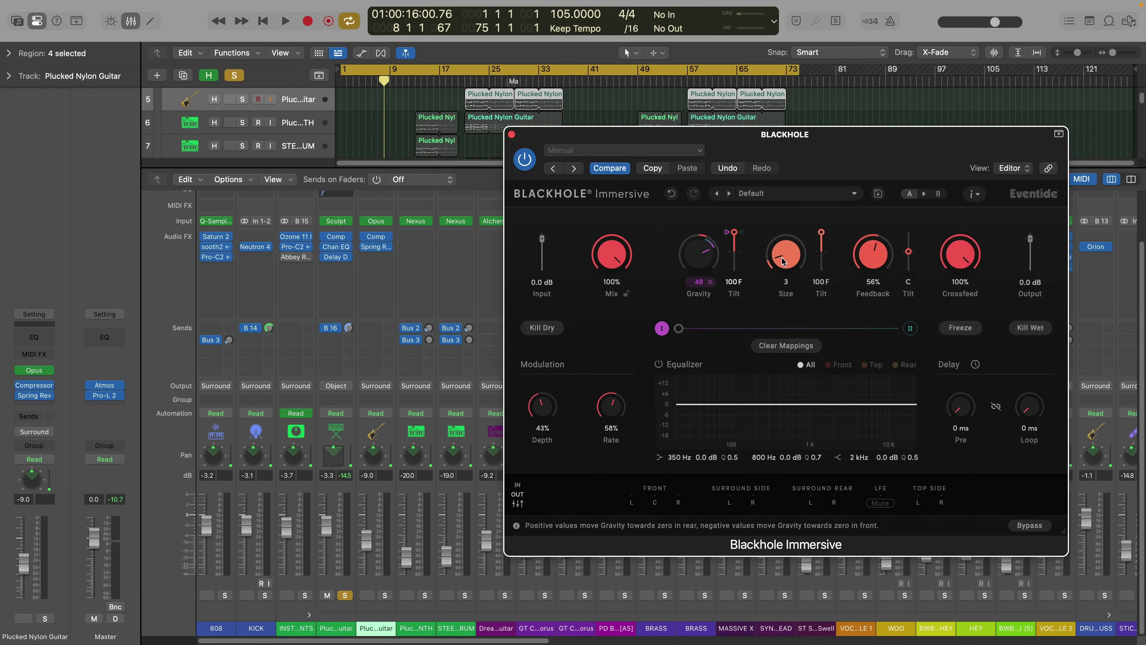
{"action": "left_click_drag", "start_coordinate": [791, 264], "coordinate": [784, 235]}
{"action": "left_click_drag", "start_coordinate": [873, 252], "coordinate": [876, 289]}
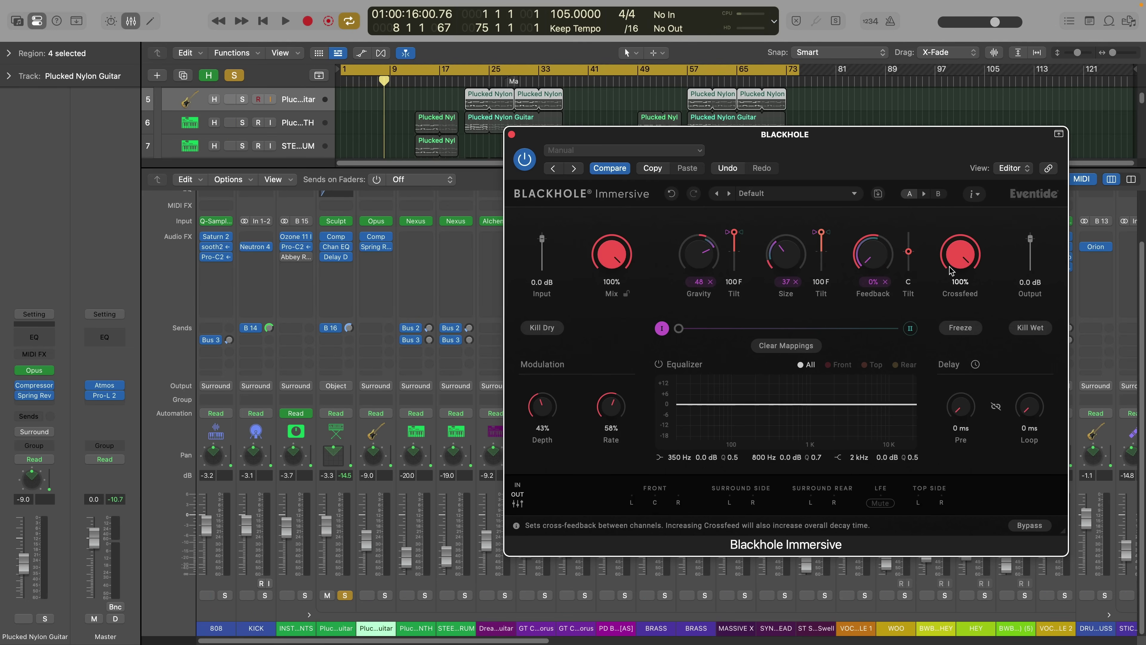
{"action": "left_click_drag", "start_coordinate": [949, 271], "coordinate": [949, 282]}
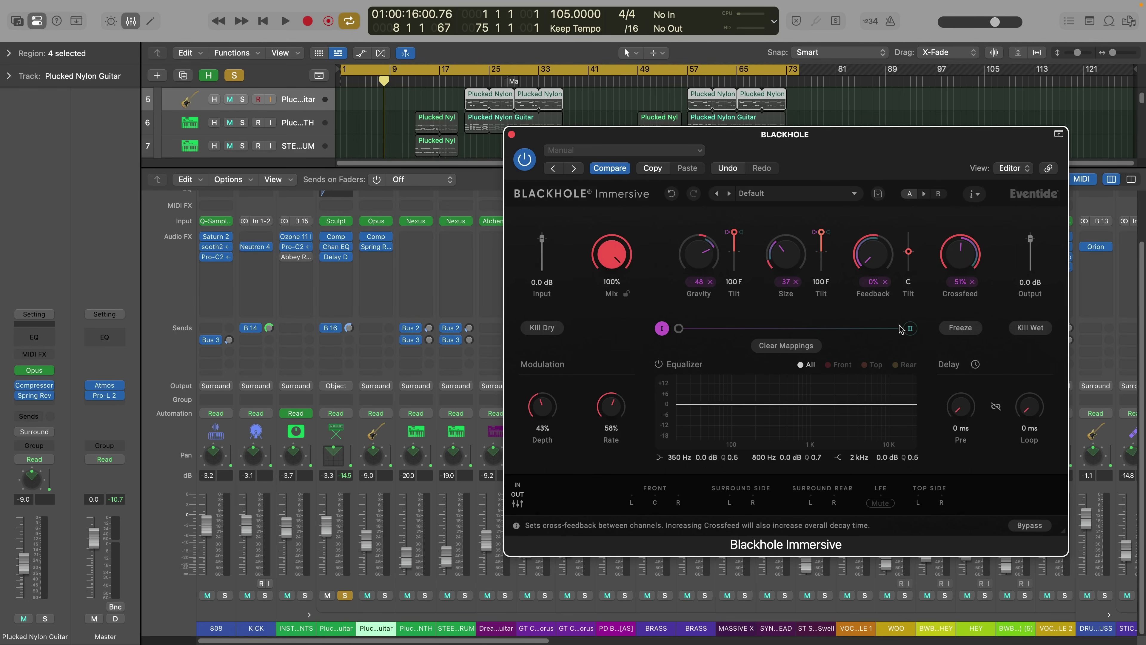
Step: Map the Morph II state to Gravity 63, Size -10, Feedback 33% and Crossfeed 100%
{"action": "left_click", "coordinate": [910, 328]}
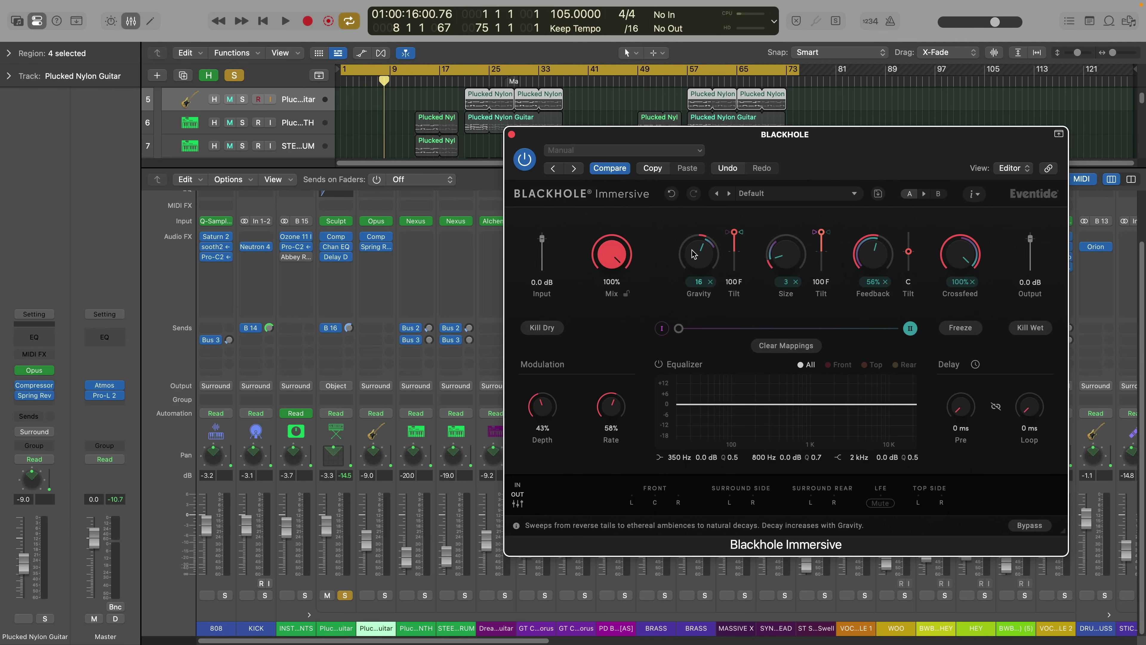
{"action": "left_click_drag", "start_coordinate": [697, 230], "coordinate": [697, 227]}
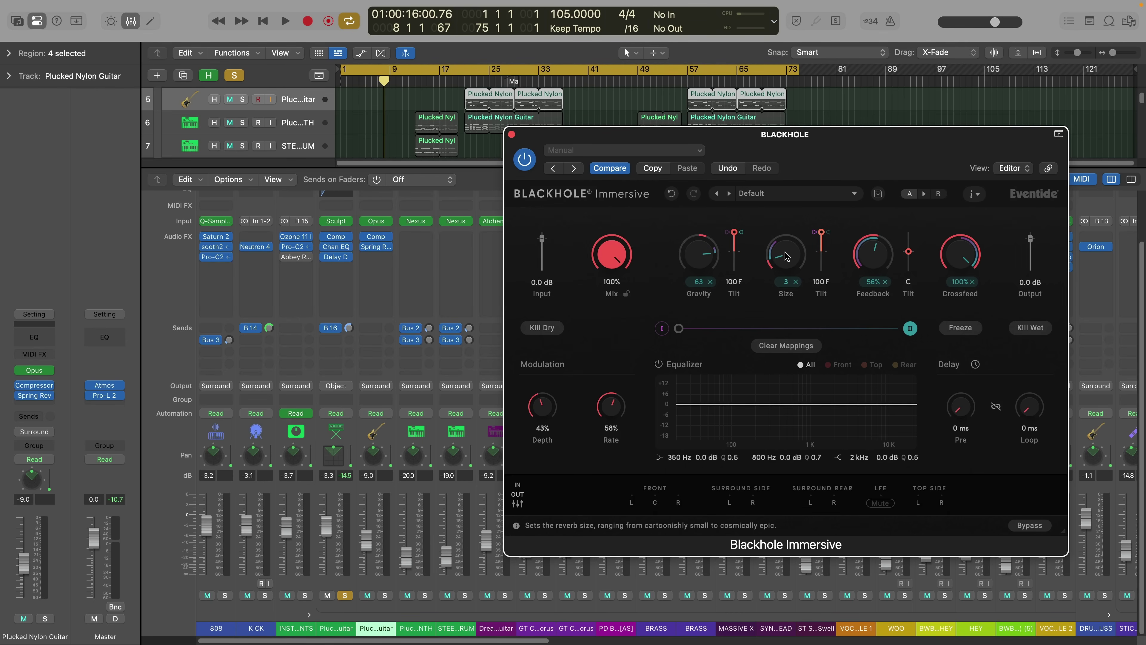
{"action": "left_click_drag", "start_coordinate": [785, 253], "coordinate": [780, 263]}
{"action": "left_click_drag", "start_coordinate": [890, 256], "coordinate": [898, 282]}
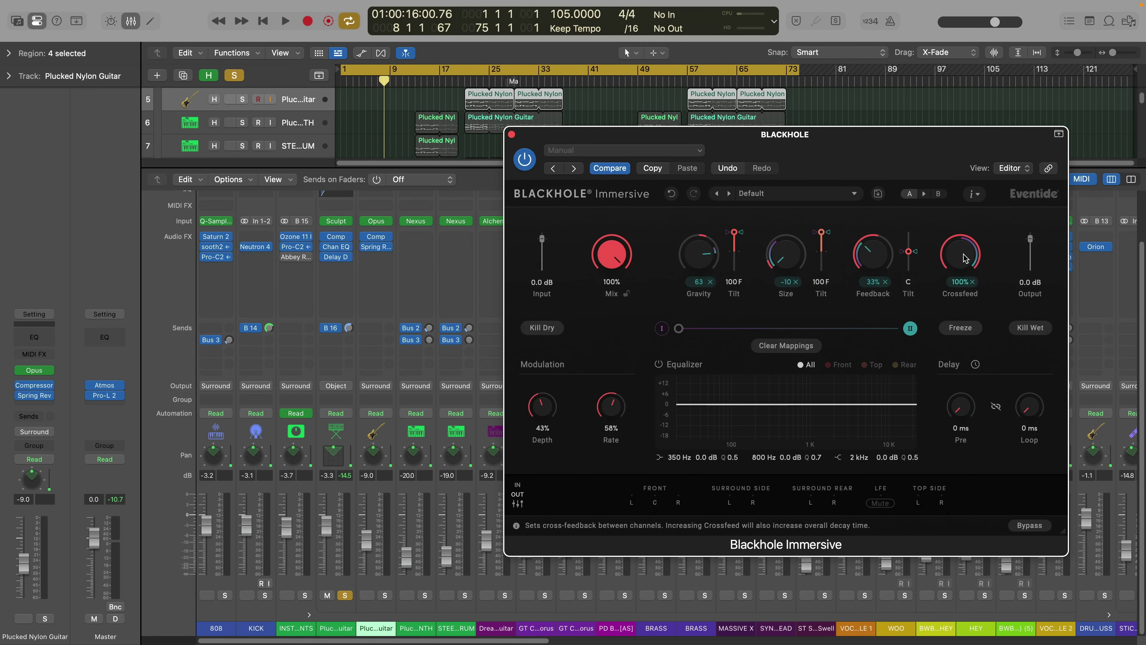
{"action": "left_click", "coordinate": [909, 328]}
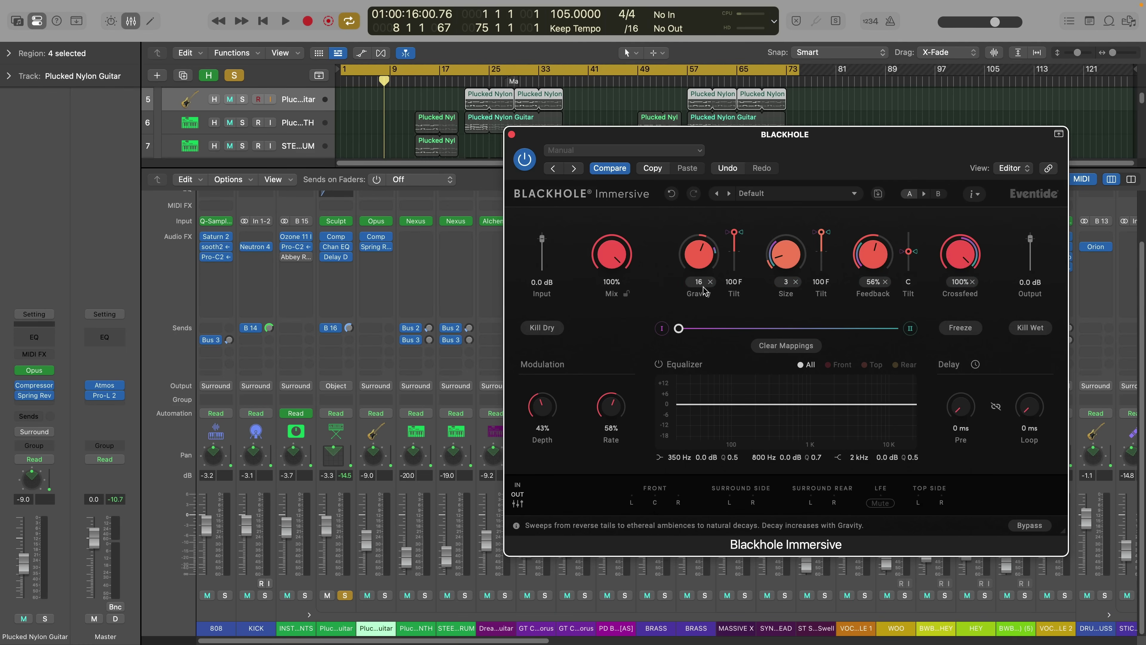
Step: Audition the morph from state I to state II during playback from the song's start, and return it to state I
{"action": "mouse_move", "coordinate": [678, 329]}
{"action": "left_mouse_down"}
{"action": "mouse_move", "coordinate": [907, 331]}
{"action": "mouse_move", "coordinate": [678, 333]}
{"action": "left_mouse_up"}
{"action": "key", "text": "Return"}
{"action": "key", "text": "space"}
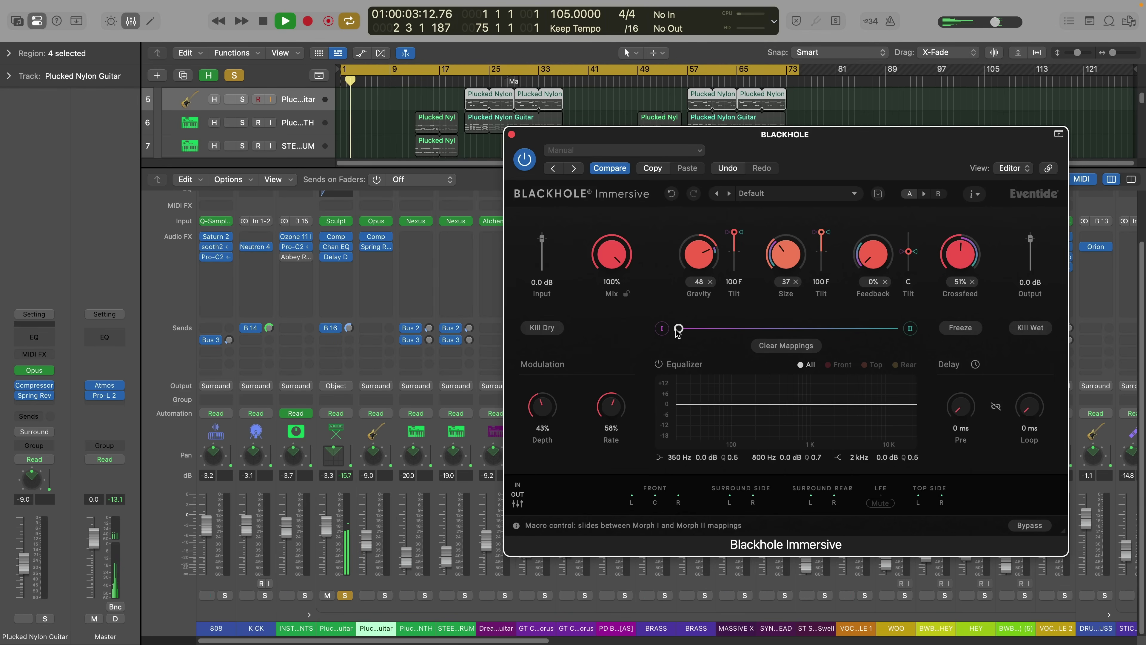
{"action": "left_click_drag", "start_coordinate": [678, 333], "coordinate": [893, 328]}
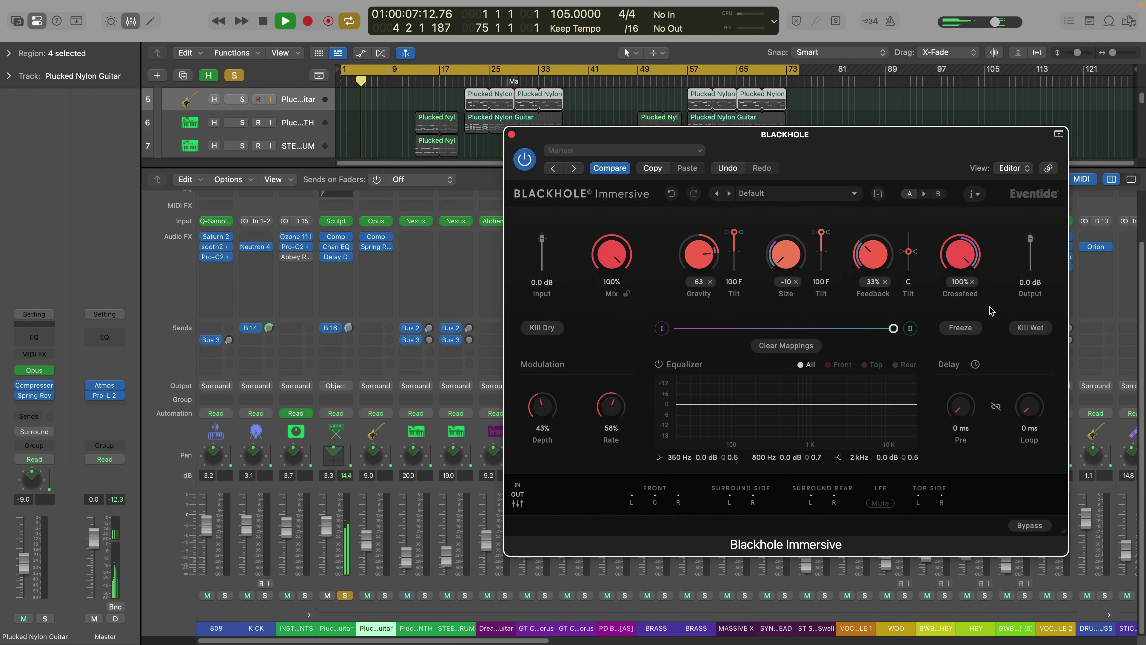
{"action": "key", "text": "space"}
{"action": "left_click_drag", "start_coordinate": [896, 330], "coordinate": [679, 332]}
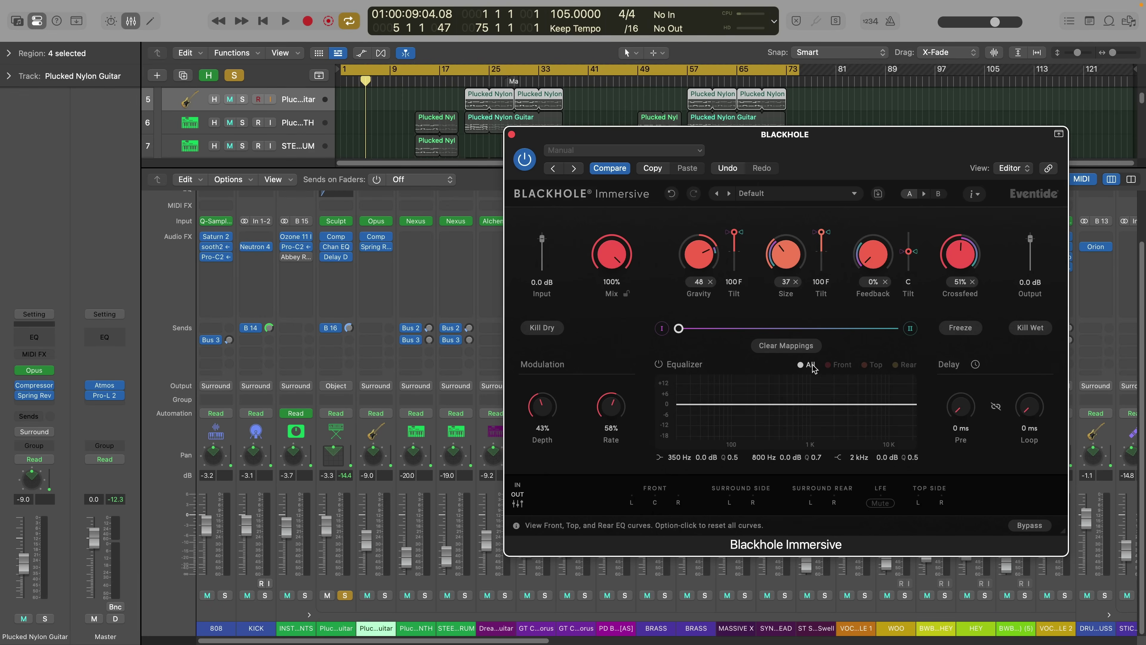
Step: During playback, set the reverb's front high EQ band to +0.9 dB at 2.9 kHz and the rear one to -6.2 dB at 1.9 kHz
{"action": "left_click", "coordinate": [834, 365]}
{"action": "mouse_move", "coordinate": [844, 403]}
{"action": "left_mouse_down"}
{"action": "mouse_move", "coordinate": [848, 369]}
{"action": "mouse_move", "coordinate": [850, 403]}
{"action": "left_mouse_up"}
{"action": "key", "text": "space"}
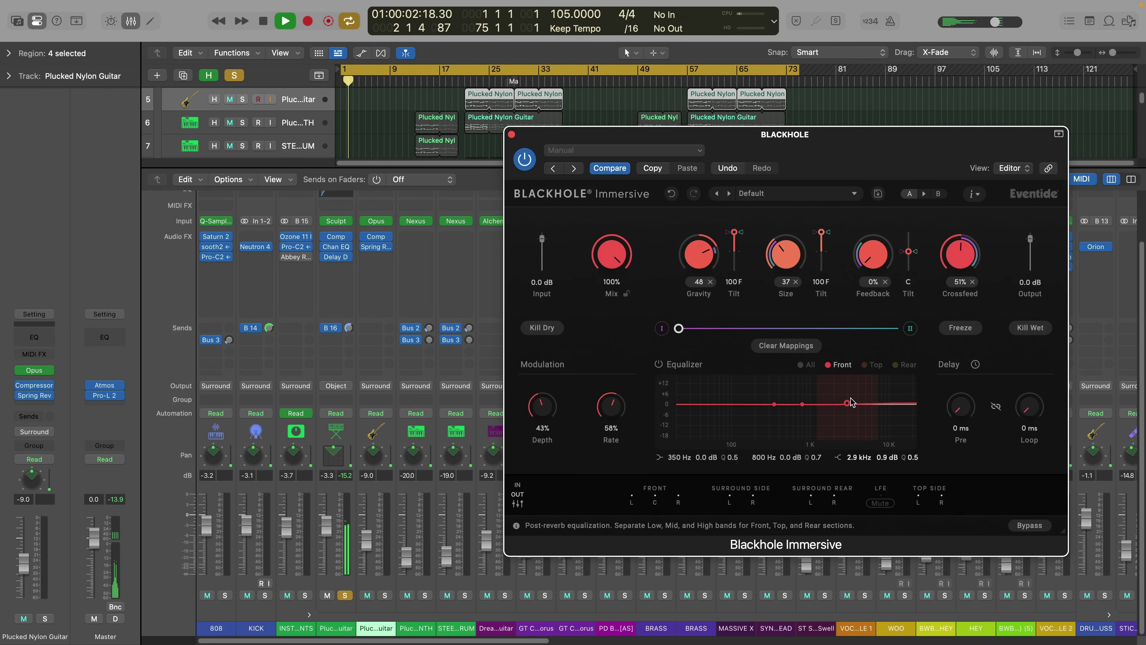
{"action": "left_click", "coordinate": [898, 365]}
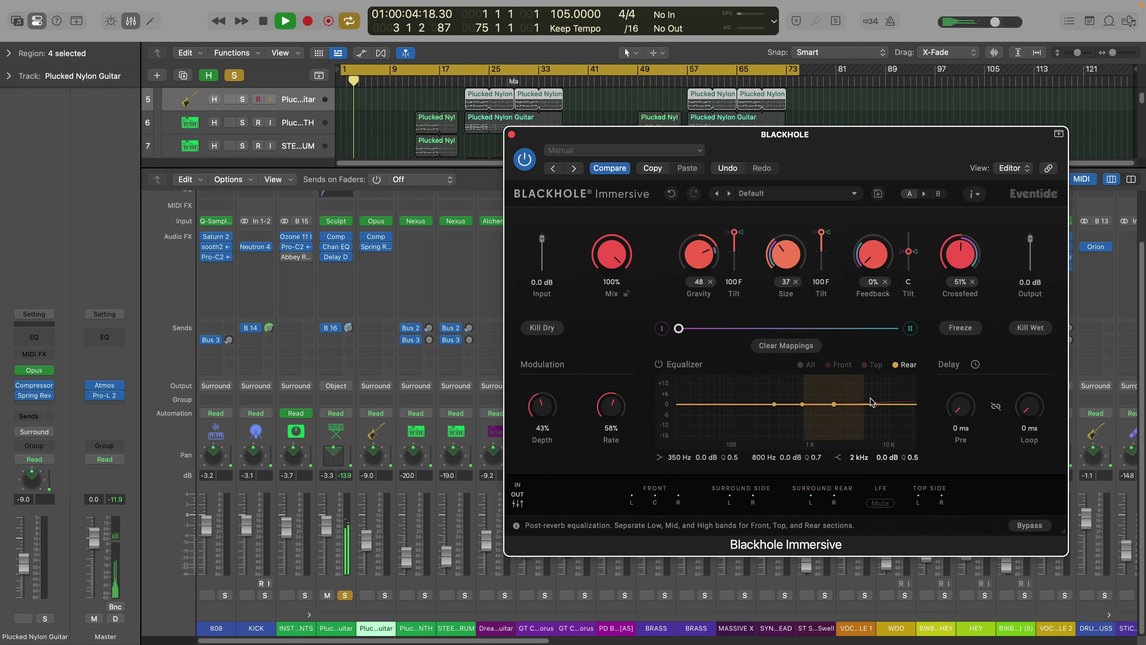
{"action": "left_click_drag", "start_coordinate": [839, 403], "coordinate": [834, 415]}
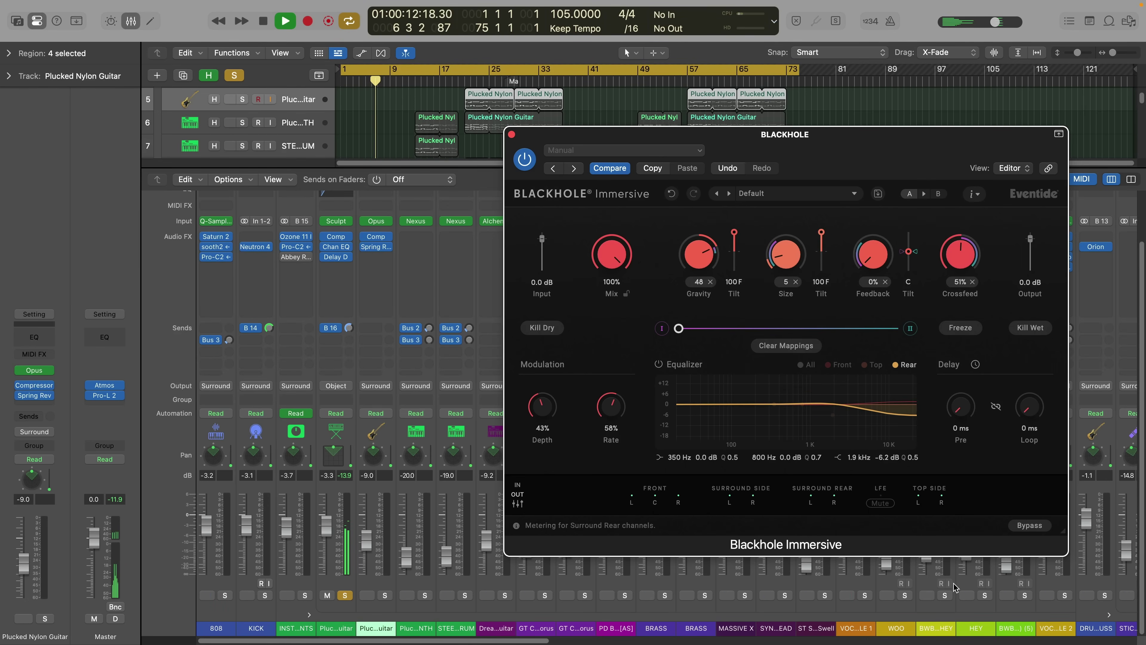
Step: Move the reverb window clear of its aux channel and lower the Blackhole channel's fader to -2.2 dB
{"action": "scroll", "coordinate": [974, 574], "scroll_direction": "right", "scroll_amount": 15}
{"action": "scroll", "coordinate": [975, 574], "scroll_direction": "right", "scroll_amount": 1}
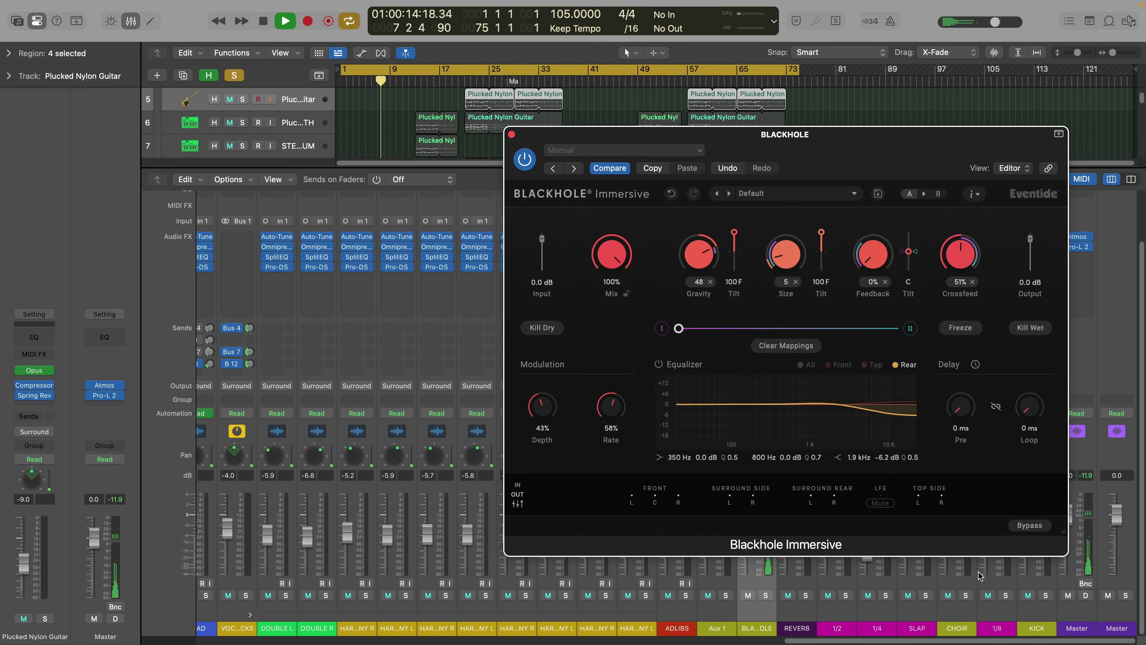
{"action": "left_click_drag", "start_coordinate": [994, 132], "coordinate": [613, 121]}
{"action": "left_click_drag", "start_coordinate": [750, 504], "coordinate": [741, 530]}
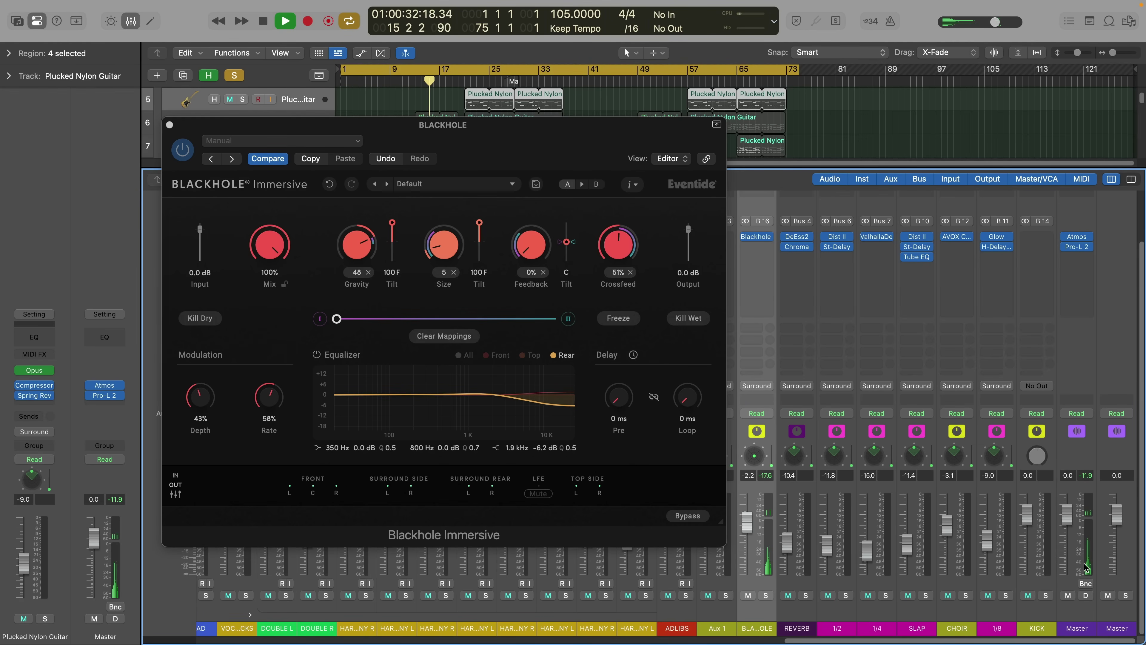
Step: Open the Dolby Atmos plug-in on the Master channel and place it beside the Blackhole window to view the object positions during playback
{"action": "left_click", "coordinate": [1078, 237]}
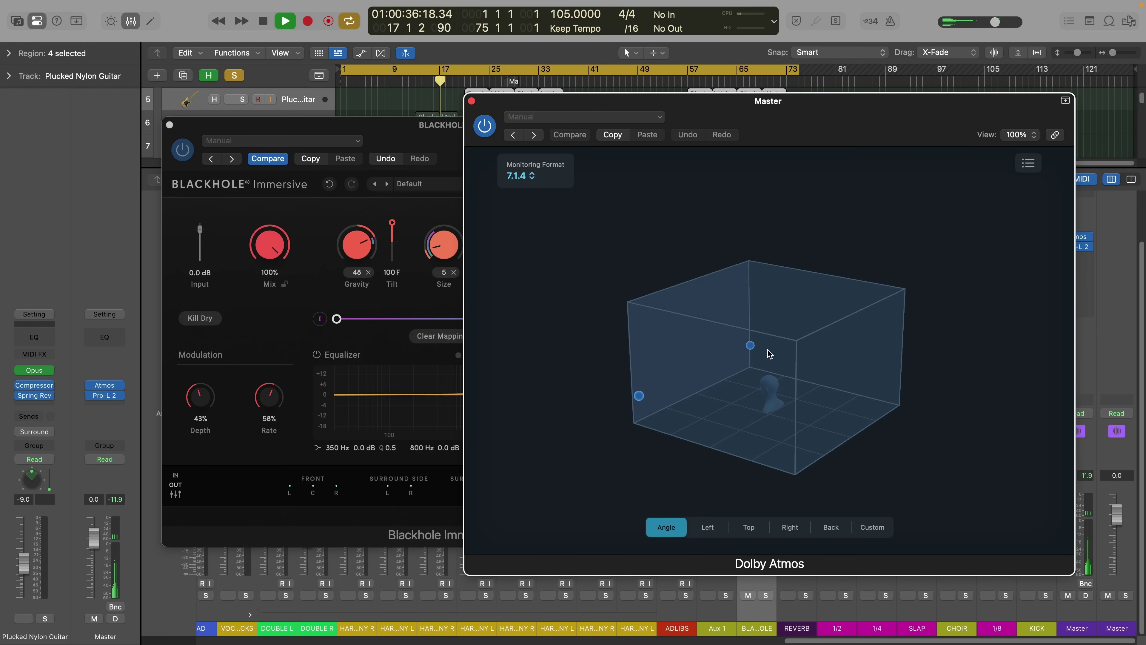
{"action": "left_click_drag", "start_coordinate": [735, 101], "coordinate": [787, 103]}
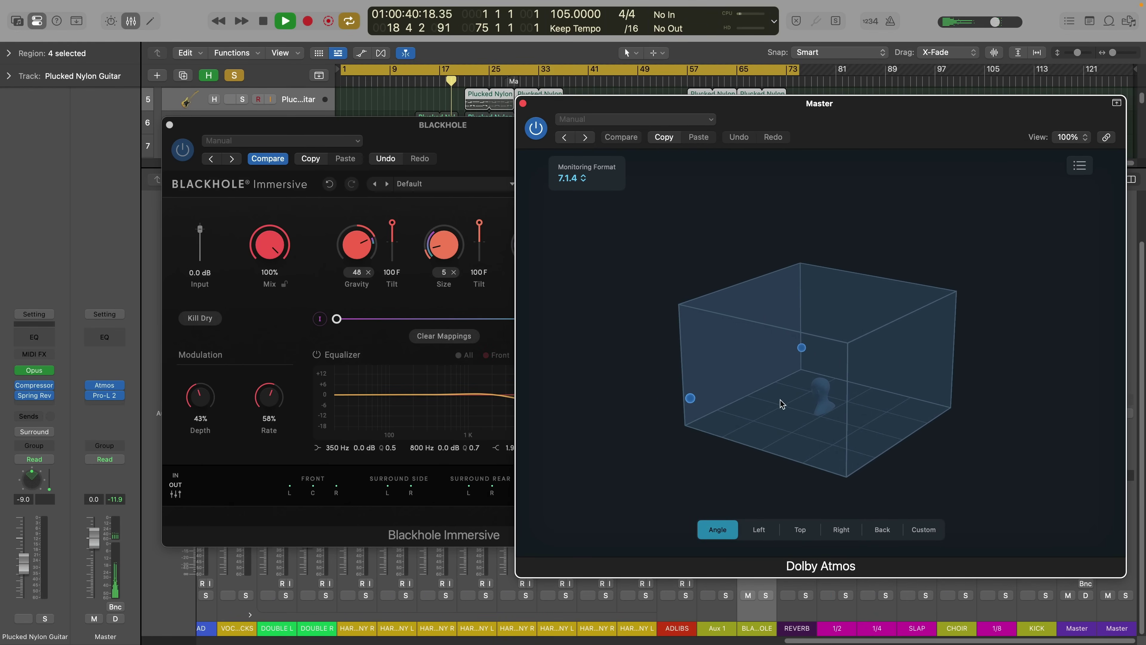
{"action": "left_click_drag", "start_coordinate": [463, 138], "coordinate": [344, 123]}
{"action": "key", "text": "space"}
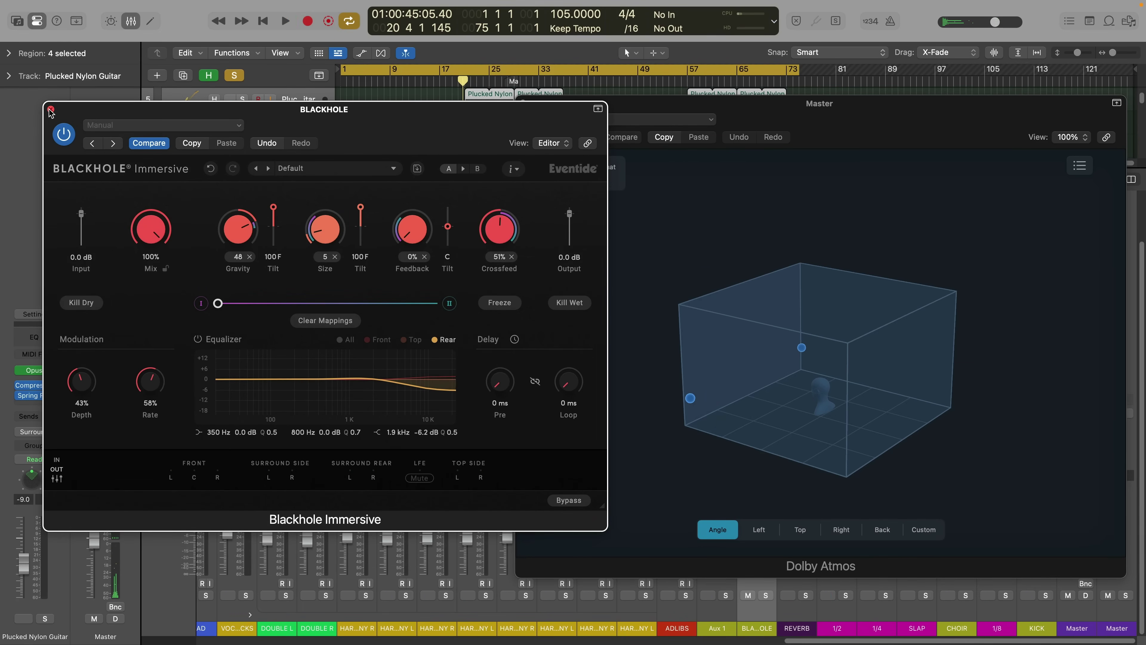
Step: Set the Blackhole reverb's modulation depth to 37% and rate to 50%, and close both plug-in windows with playback running from the song's start
{"action": "left_click_drag", "start_coordinate": [88, 385], "coordinate": [144, 397]}
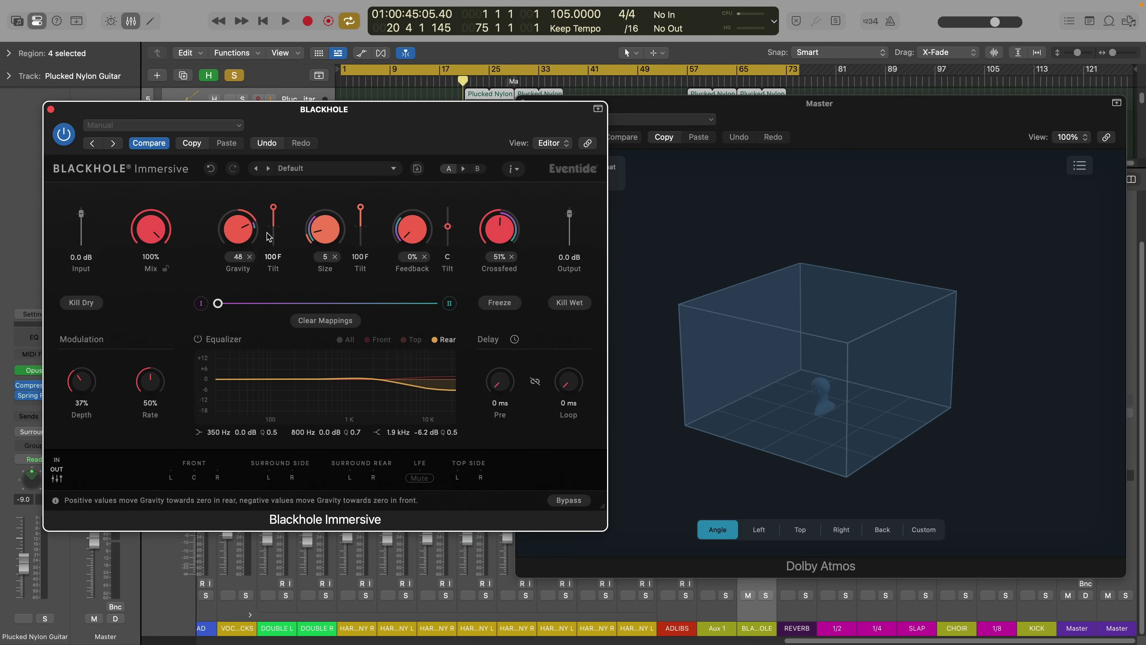
{"action": "left_click", "coordinate": [51, 110]}
{"action": "key", "text": "Return"}
{"action": "key", "text": "space"}
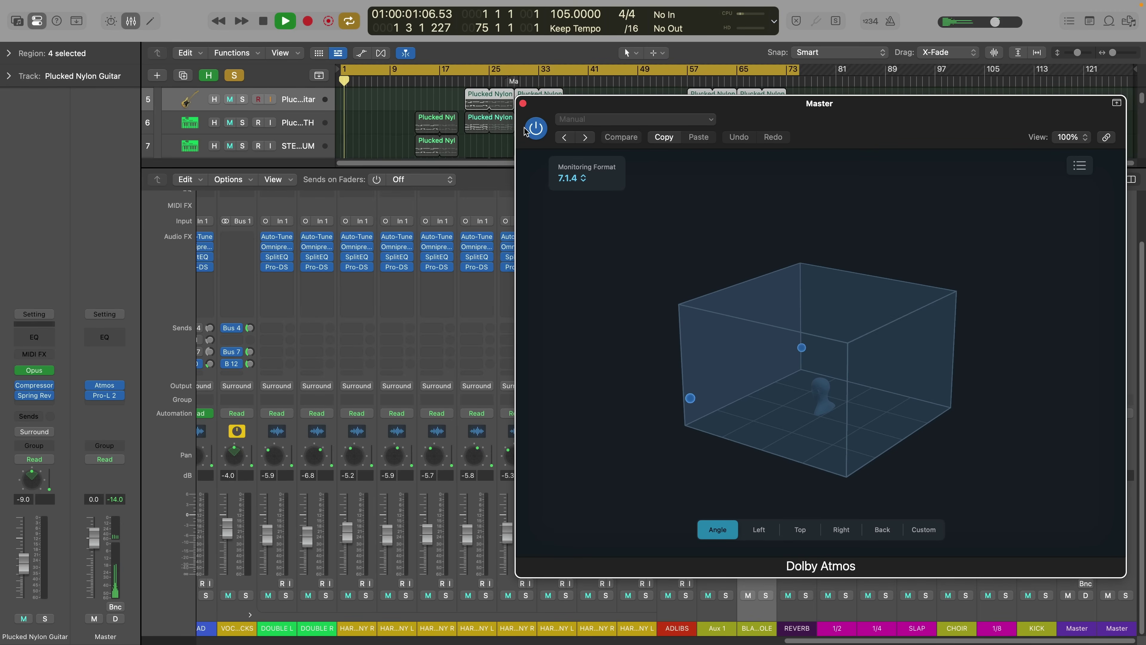
{"action": "left_click", "coordinate": [523, 104]}
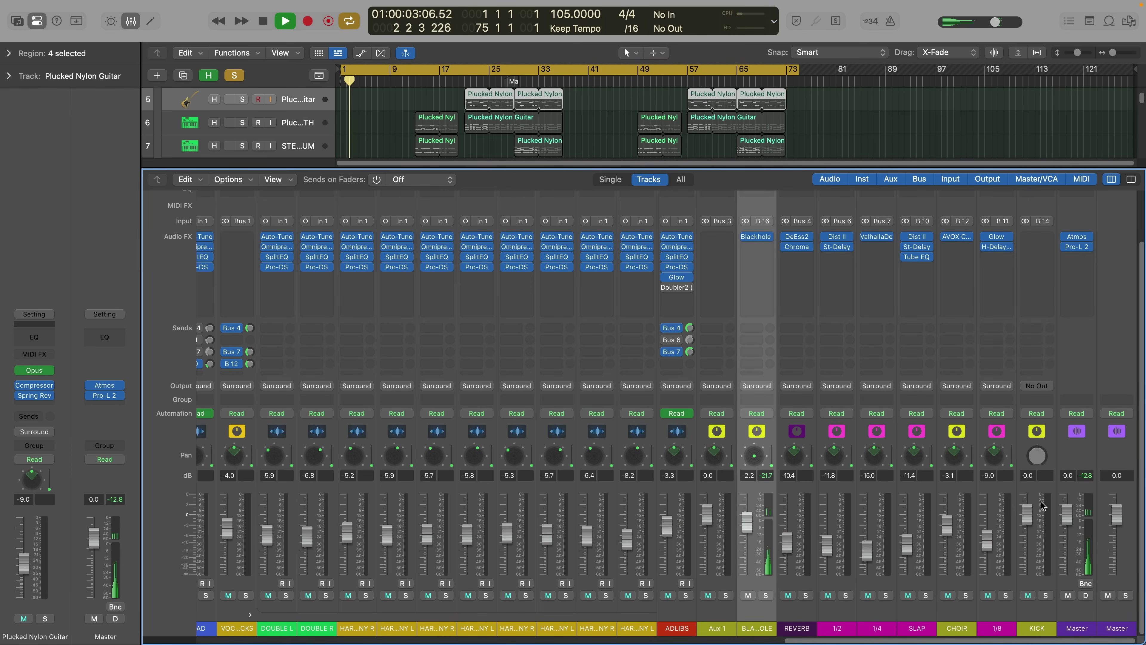
Step: Lower the BLACKHOLE aux channel's fader to -9.8 dB during playback and take the soloed plucked guitar channel out of solo
{"action": "left_click_drag", "start_coordinate": [748, 522], "coordinate": [747, 545]}
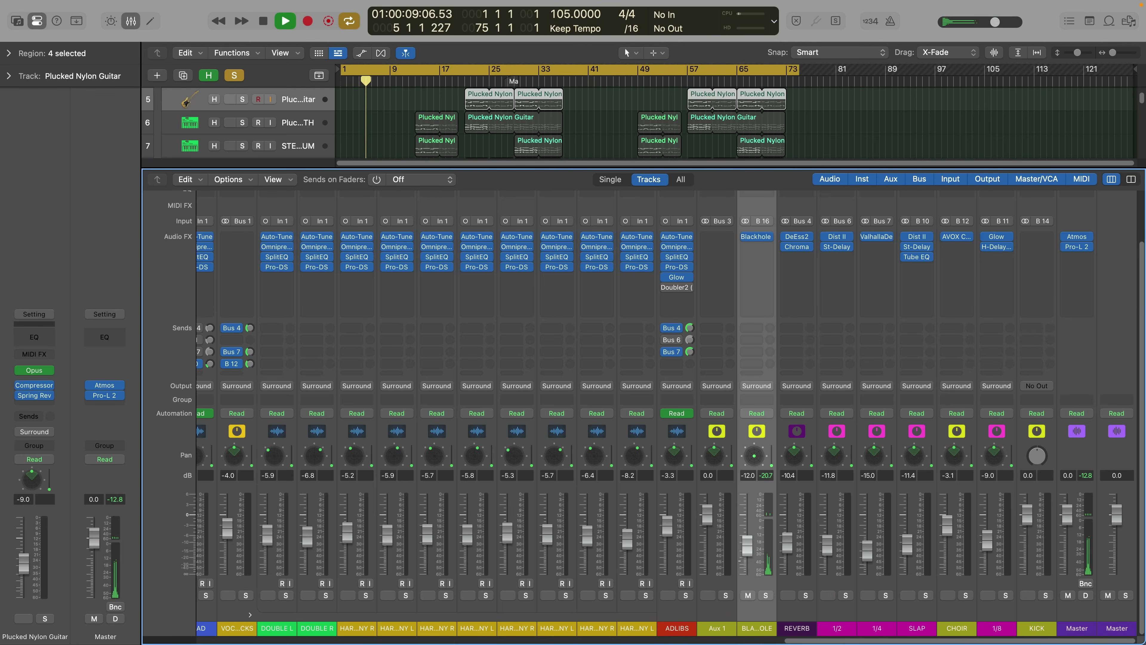
{"action": "left_click_drag", "start_coordinate": [748, 545], "coordinate": [747, 541]}
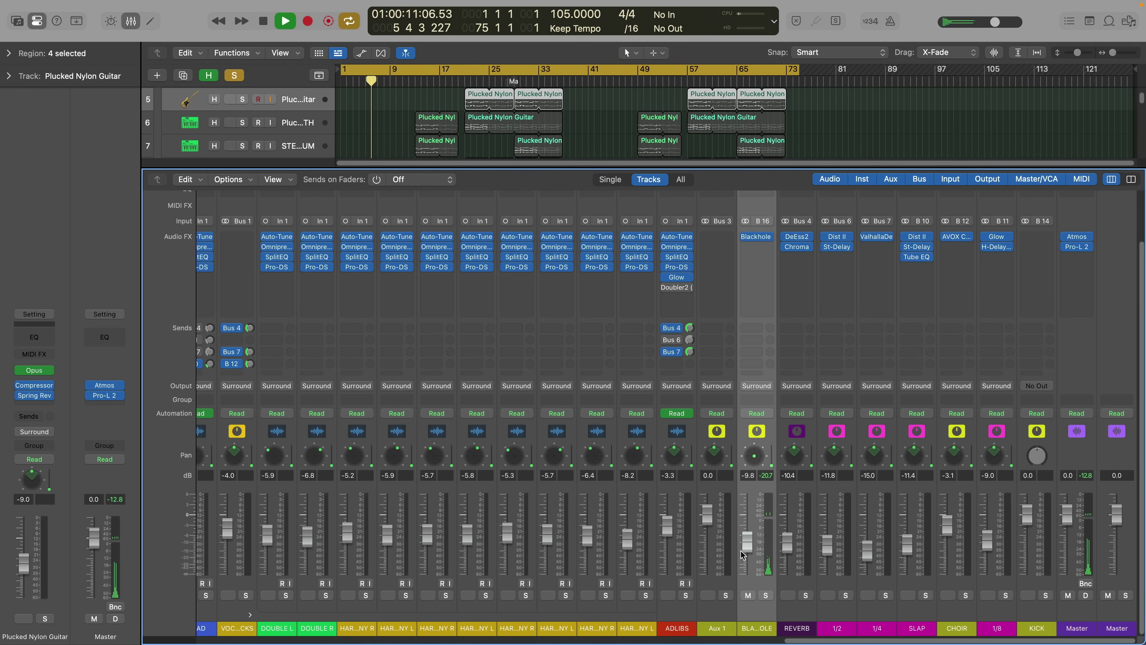
{"action": "scroll", "coordinate": [738, 534], "scroll_direction": "left", "scroll_amount": 15}
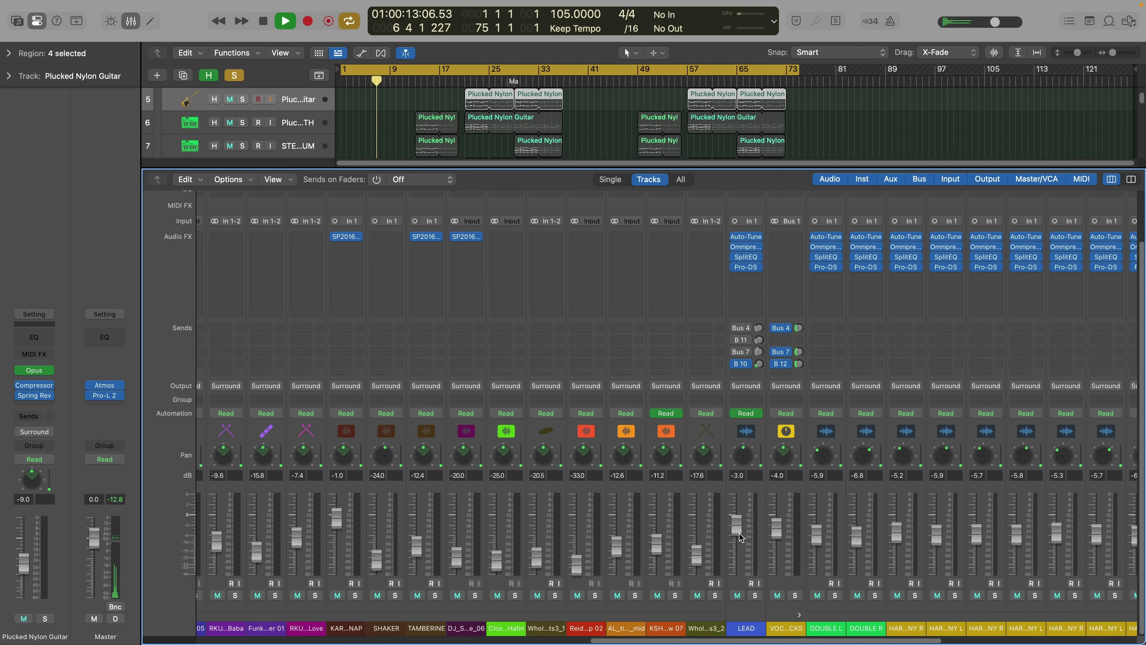
{"action": "scroll", "coordinate": [519, 556], "scroll_direction": "left", "scroll_amount": 10}
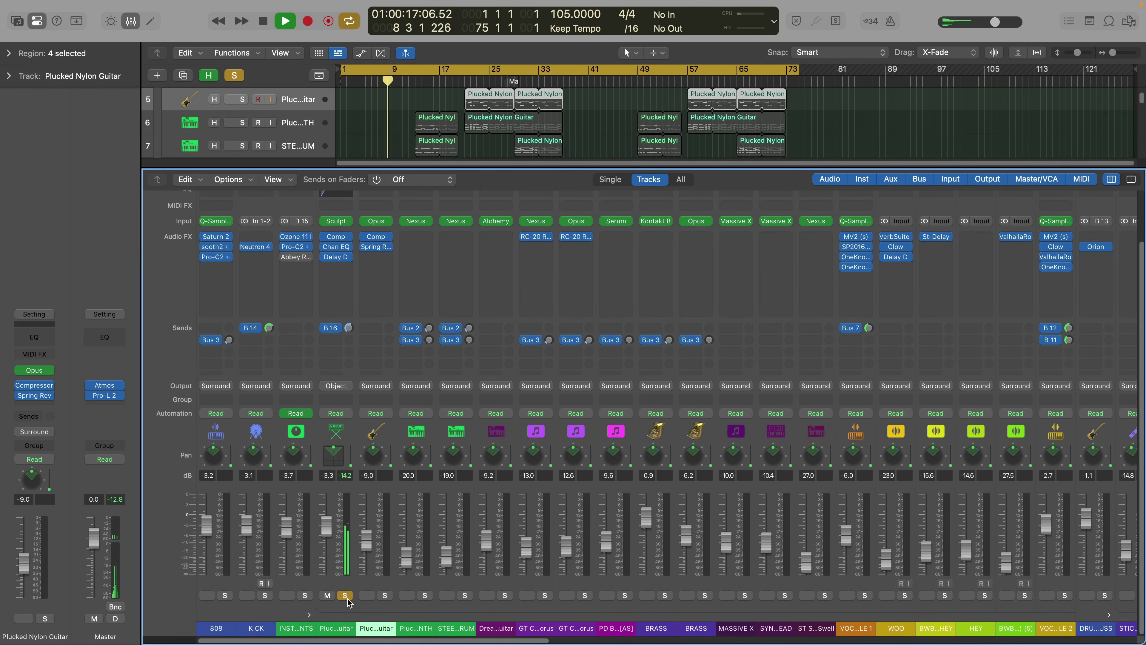
{"action": "key", "text": "space"}
Step: Hide the mixer and mute all the vocal tracks from LEAD down through ADLIBS
{"action": "key", "text": "x"}
{"action": "scroll", "coordinate": [321, 341], "scroll_direction": "up", "scroll_amount": 15}
{"action": "scroll", "coordinate": [320, 340], "scroll_direction": "down", "scroll_amount": 10}
{"action": "left_click_drag", "start_coordinate": [230, 287], "coordinate": [236, 563]}
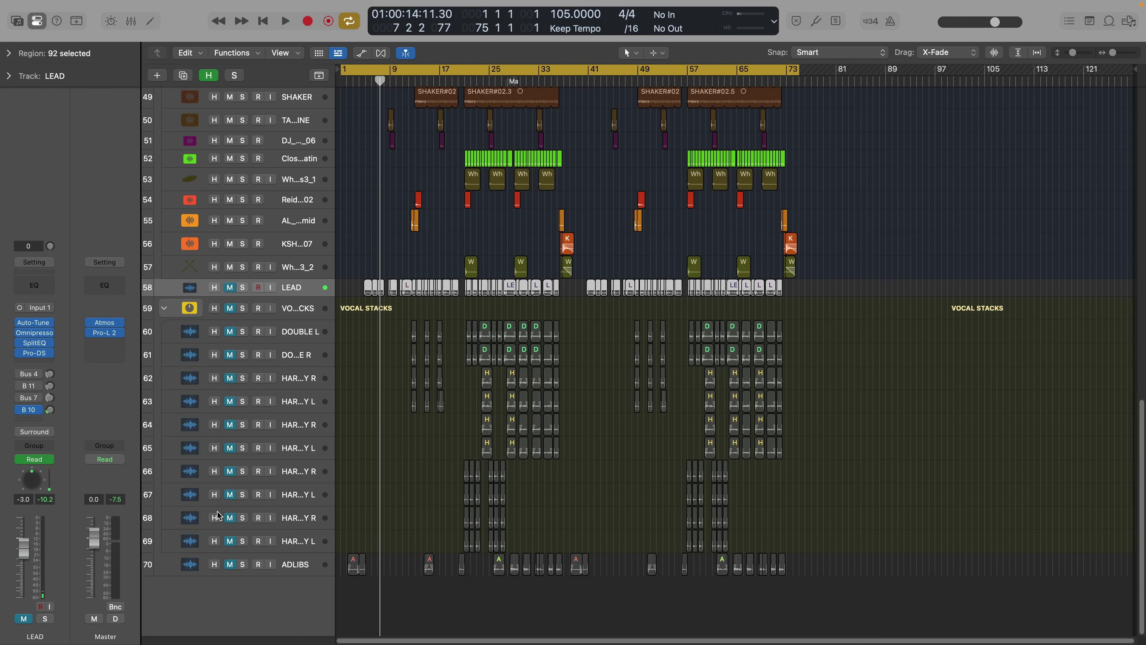
Step: Move the cycle range so it runs from bar 5 to bar 79, and start playback there
{"action": "scroll", "coordinate": [295, 303], "scroll_direction": "up", "scroll_amount": 15}
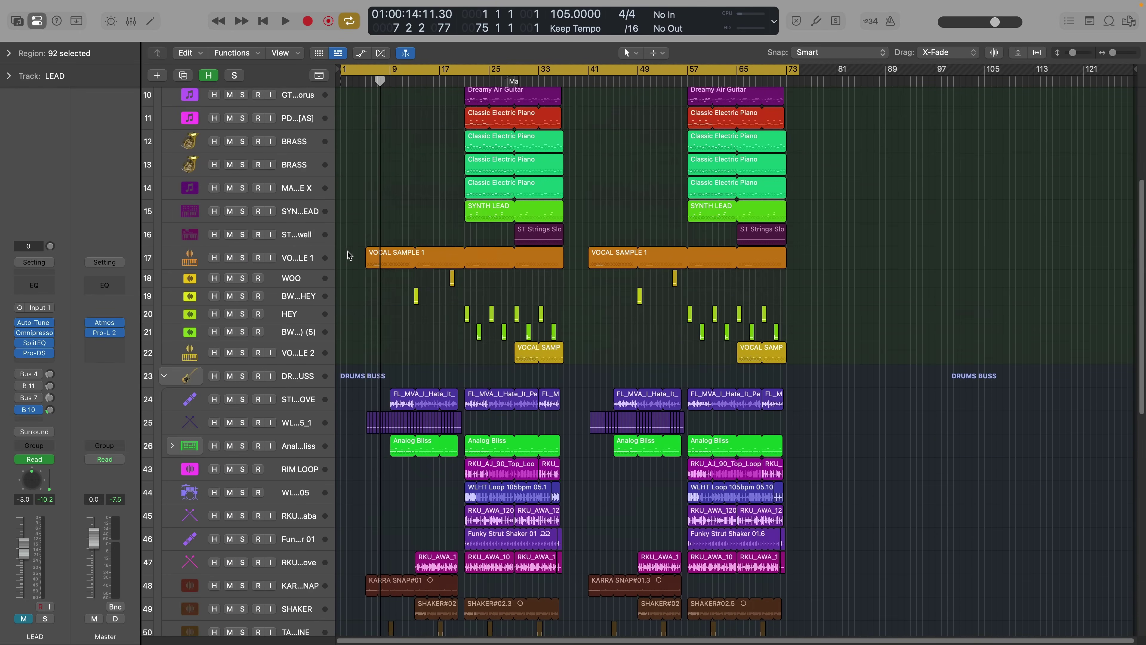
{"action": "left_click_drag", "start_coordinate": [372, 72], "coordinate": [396, 72]}
{"action": "key", "text": "space"}
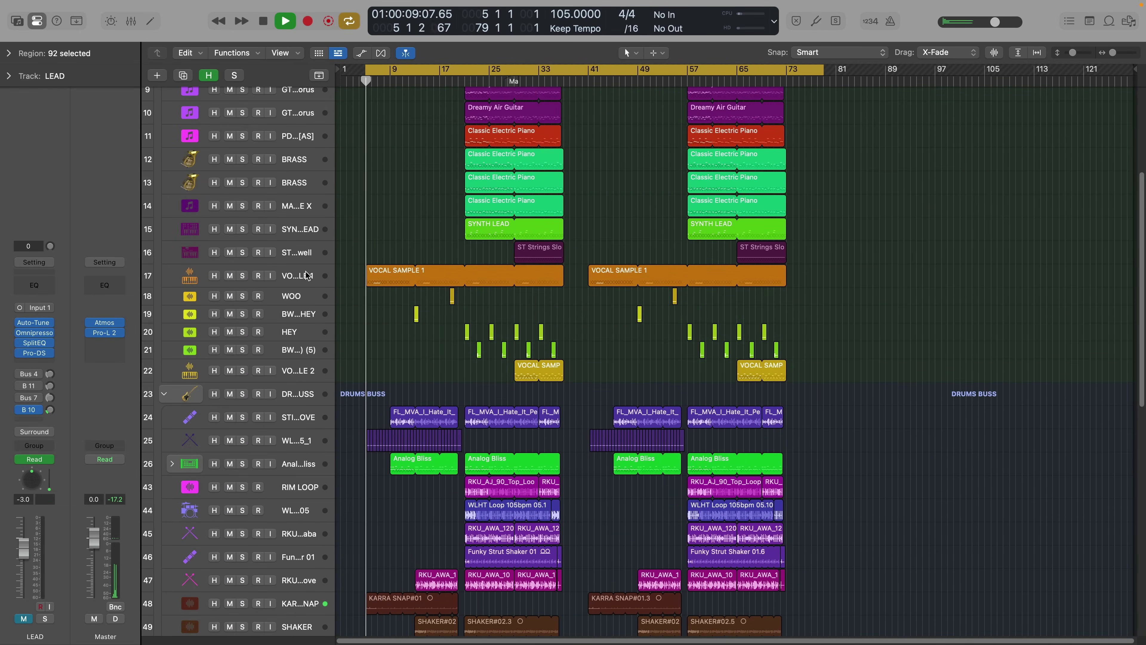
Step: Remove the SP2016 Reverb insert from the VOCAL SAMPLE 1 channel in the mixer
{"action": "left_click", "coordinate": [304, 277]}
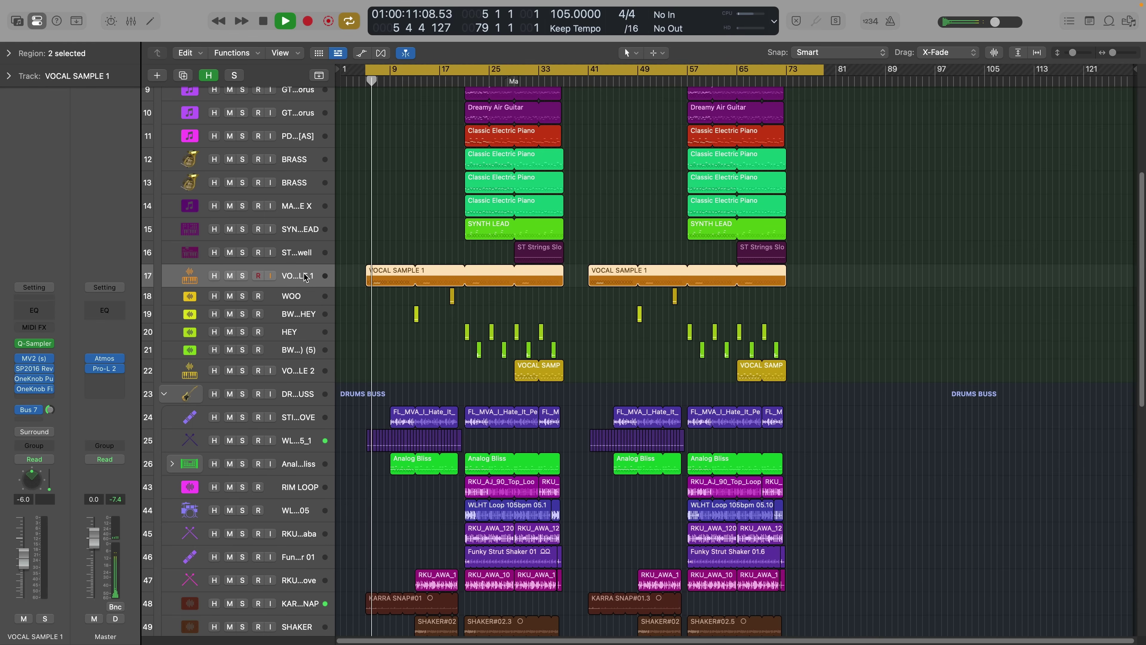
{"action": "key", "text": "x"}
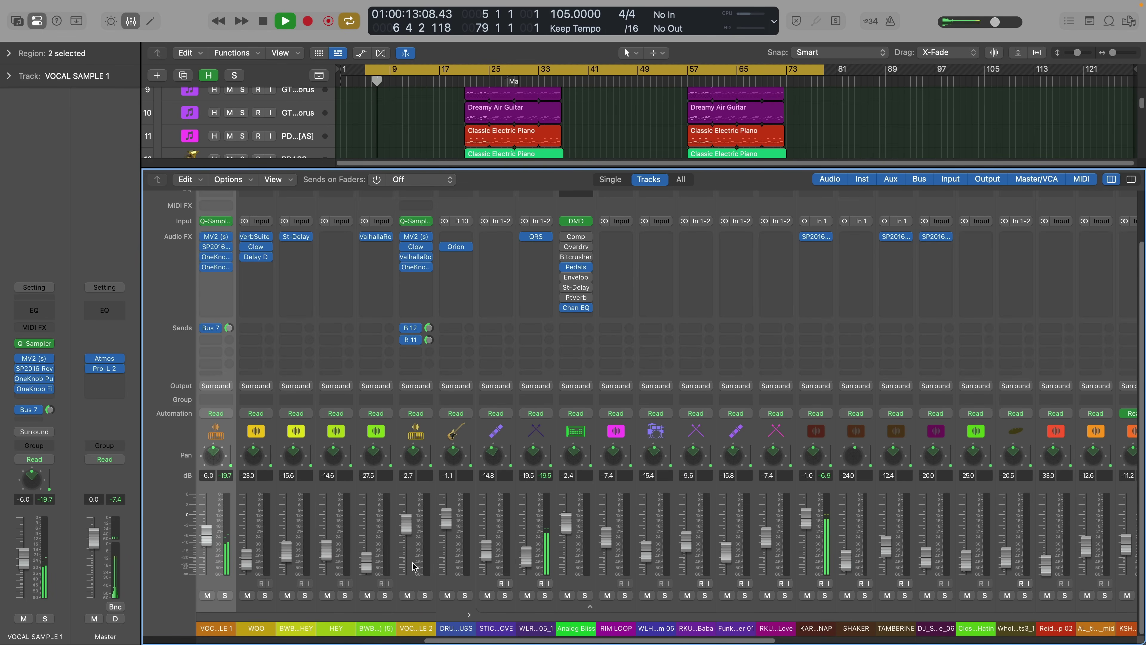
{"action": "scroll", "coordinate": [606, 474], "scroll_direction": "left", "scroll_amount": 9}
{"action": "key", "text": "space"}
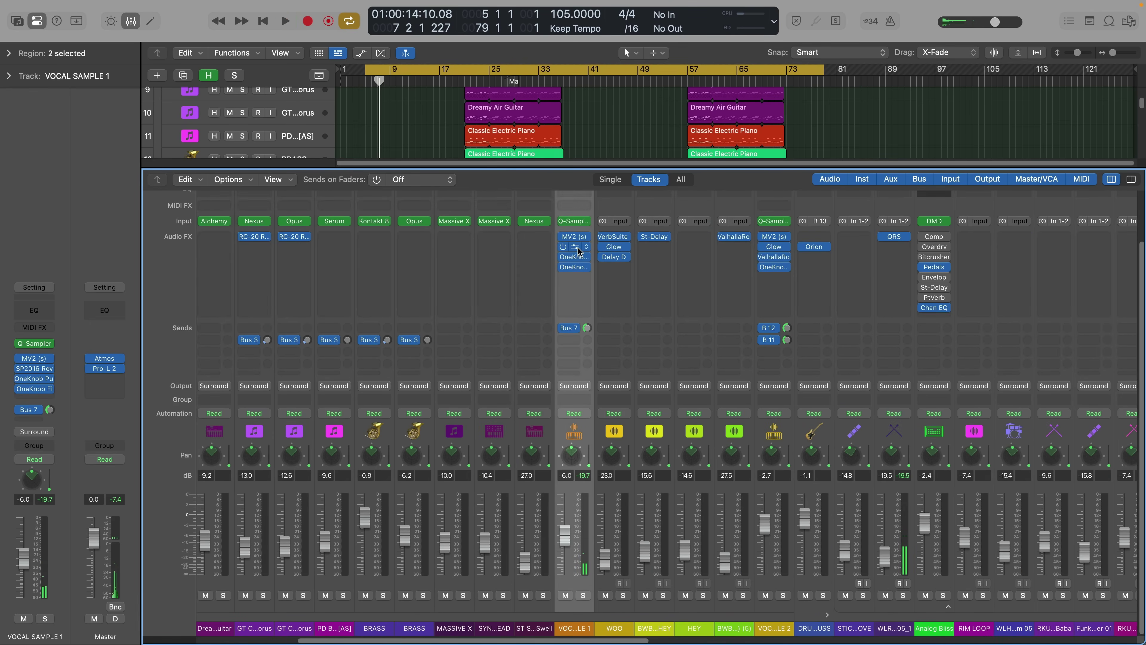
{"action": "left_click", "coordinate": [587, 248]}
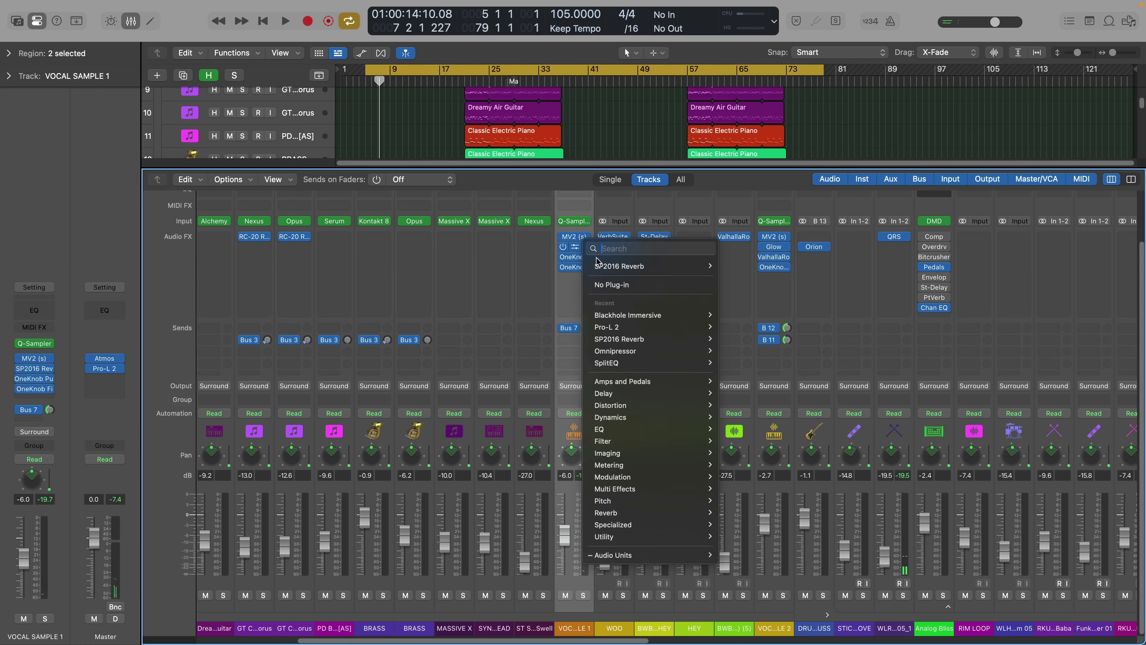
{"action": "mouse_move", "coordinate": [614, 269]}
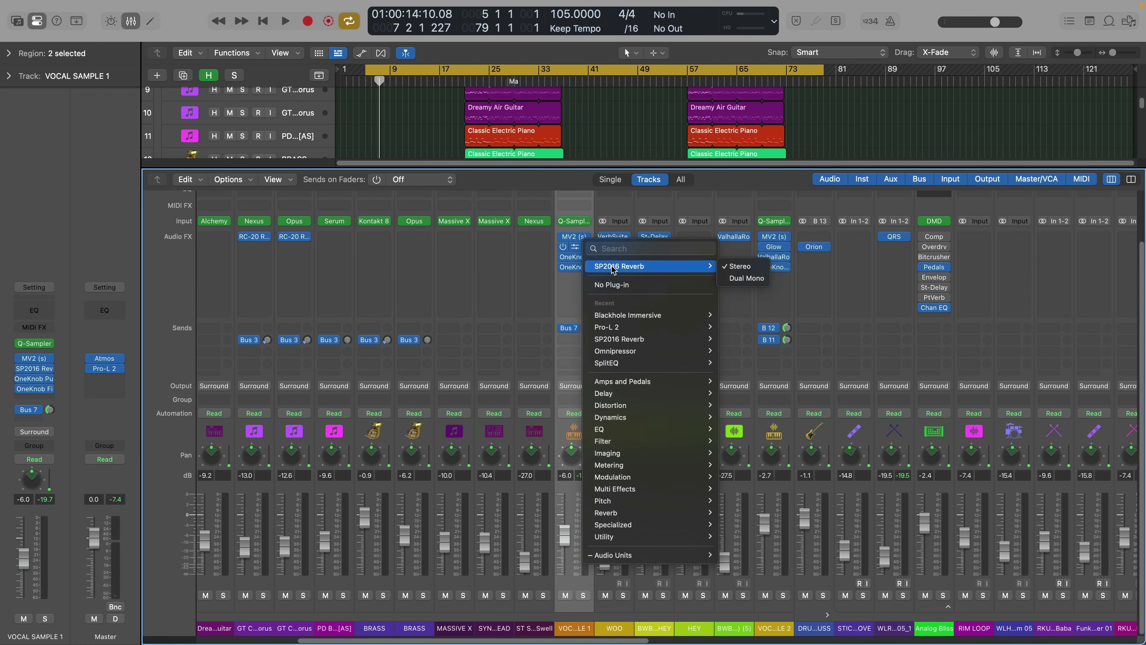
{"action": "left_click", "coordinate": [615, 285]}
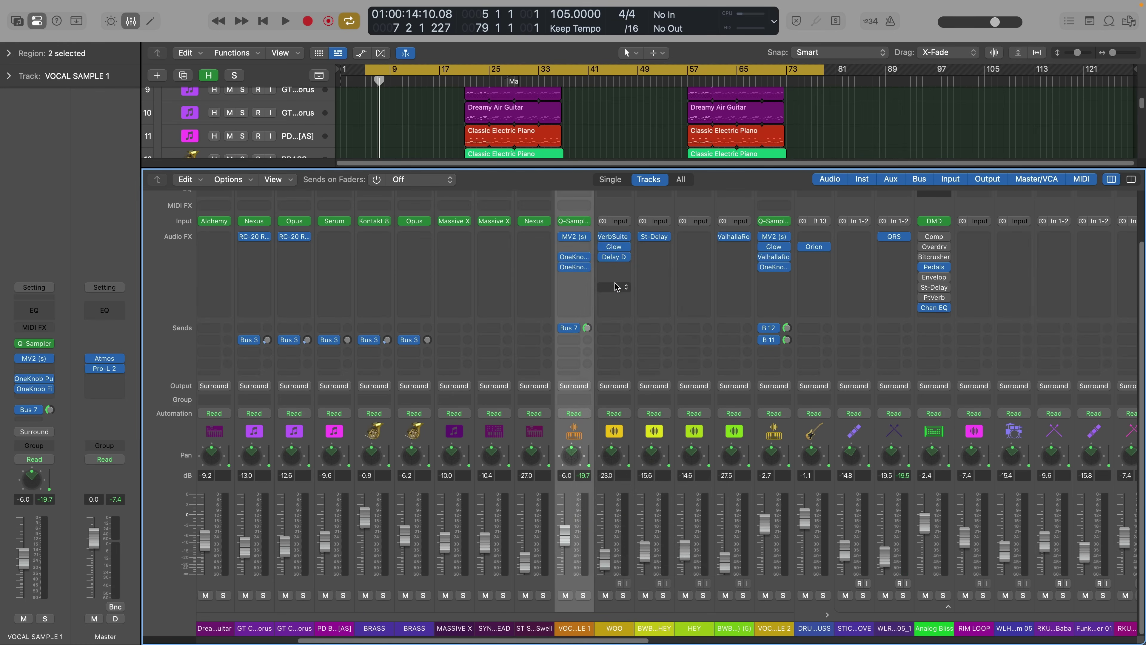
Step: Reroute VOCAL SAMPLE 1's send from Bus 7 to Bus 16 (BLACKHOLE) and set its level to 0.0 dB, listening during playback
{"action": "left_click", "coordinate": [577, 328]}
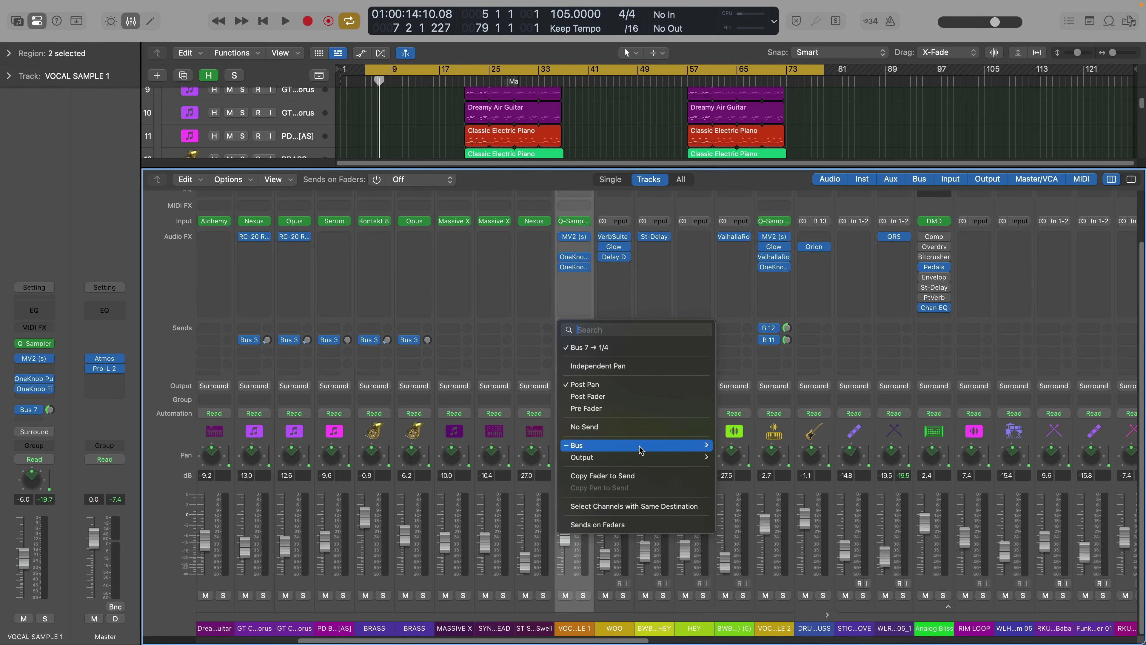
{"action": "mouse_move", "coordinate": [640, 445]}
{"action": "left_click", "coordinate": [777, 355]}
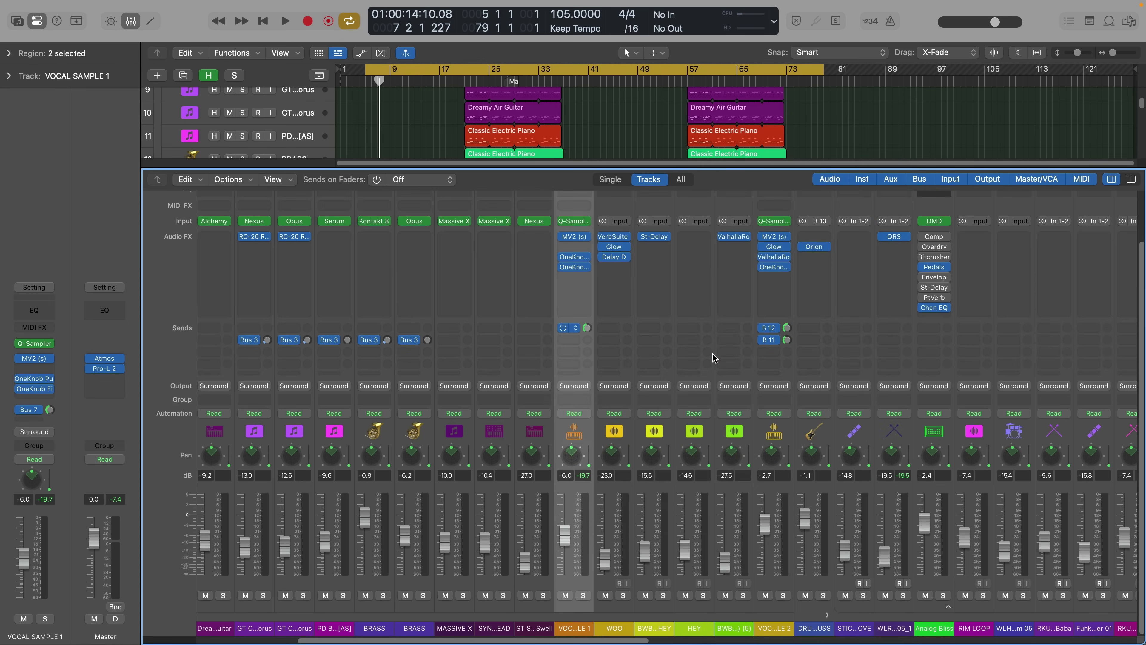
{"action": "left_click", "coordinate": [586, 328]}
{"action": "key", "text": "space"}
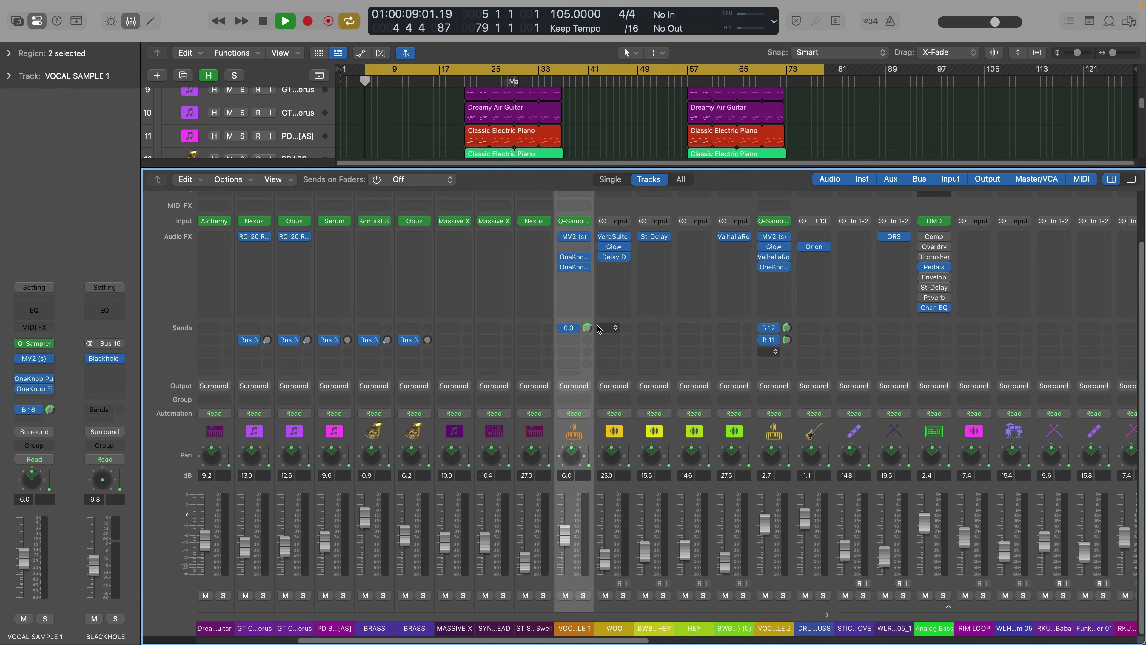
{"action": "left_click_drag", "start_coordinate": [588, 330], "coordinate": [591, 327]}
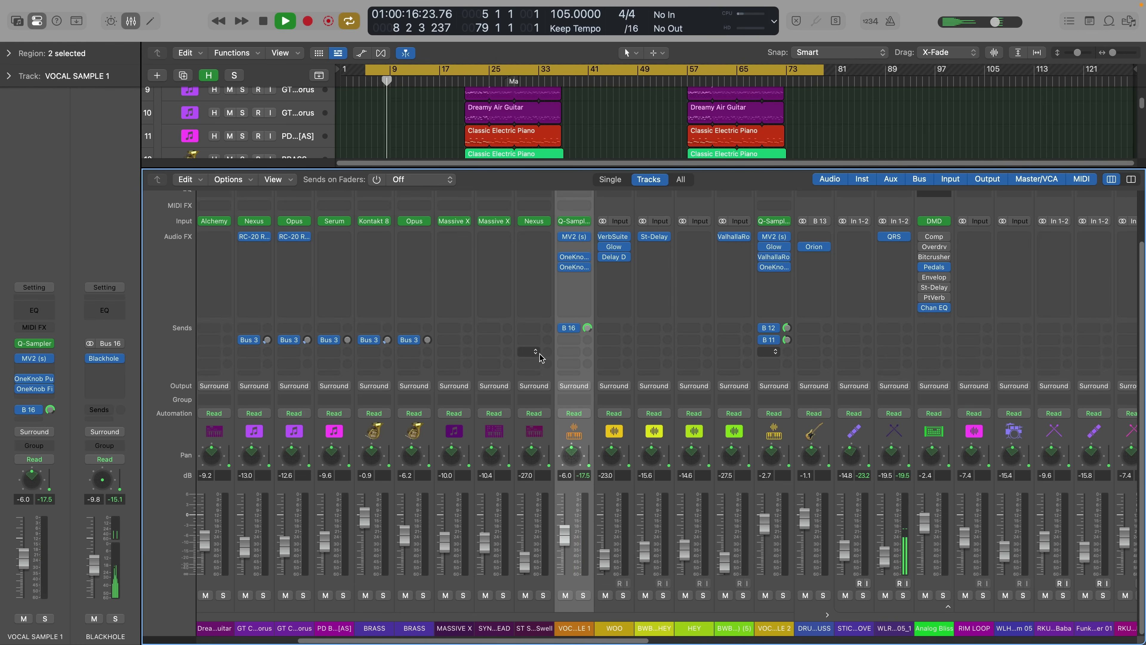
Step: Set the plucked guitar object channel's Bus 16 send to -12.5 dB during playback and replay the section
{"action": "scroll", "coordinate": [539, 376], "scroll_direction": "left", "scroll_amount": 6}
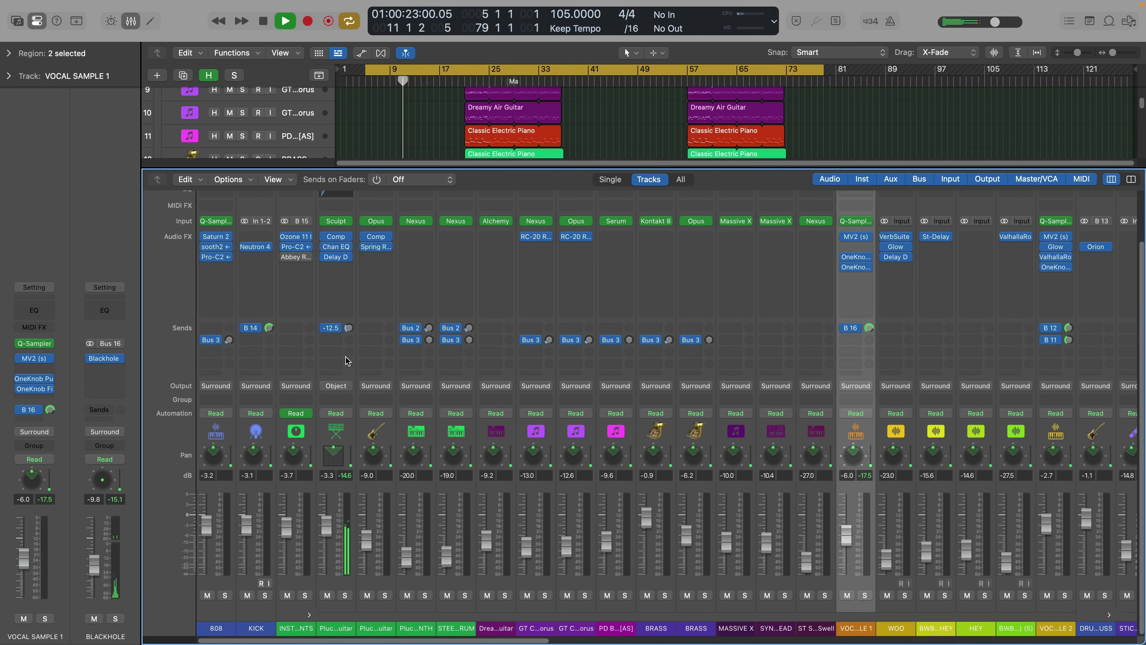
{"action": "key", "text": "space"}
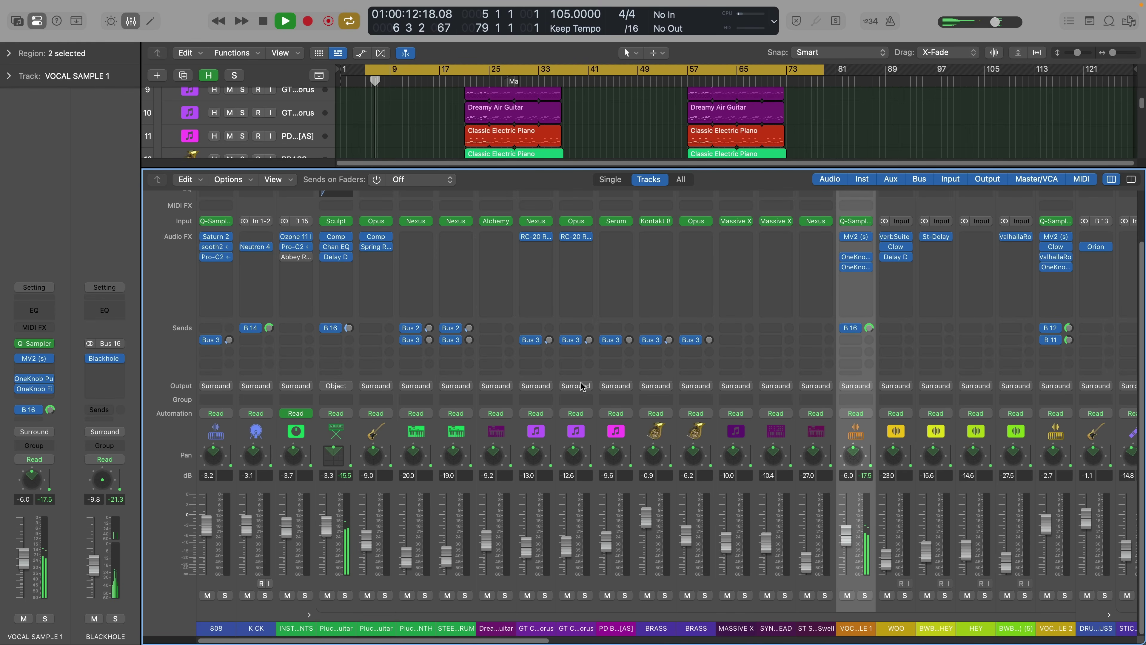
Step: Select the KARRA SNAP channel, stop playback, and add a Bus 16 (BLACKHOLE) send to it at 0.0 dB
{"action": "scroll", "coordinate": [731, 403], "scroll_direction": "right", "scroll_amount": 10}
{"action": "scroll", "coordinate": [731, 403], "scroll_direction": "right", "scroll_amount": 3}
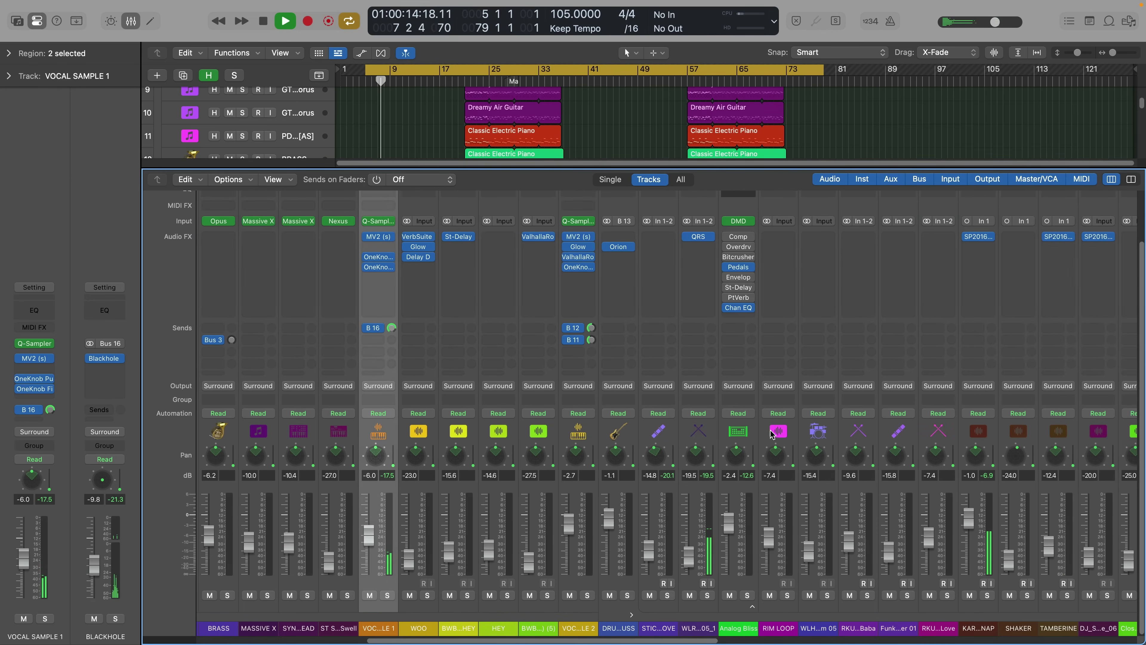
{"action": "left_click", "coordinate": [706, 619]}
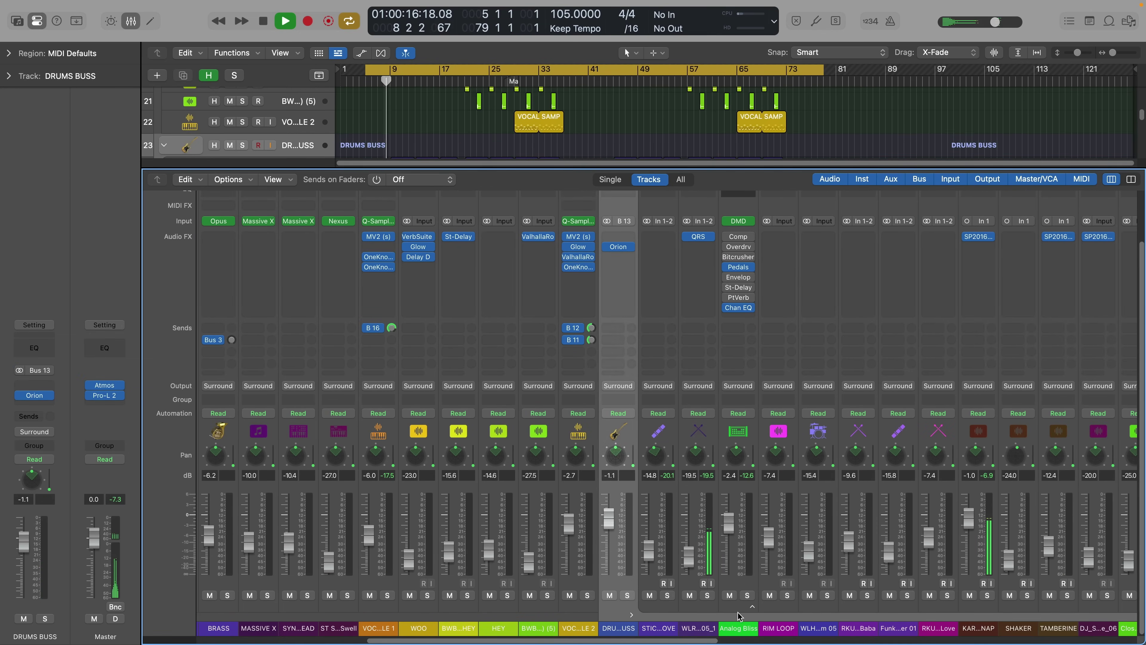
{"action": "left_click", "coordinate": [994, 628]}
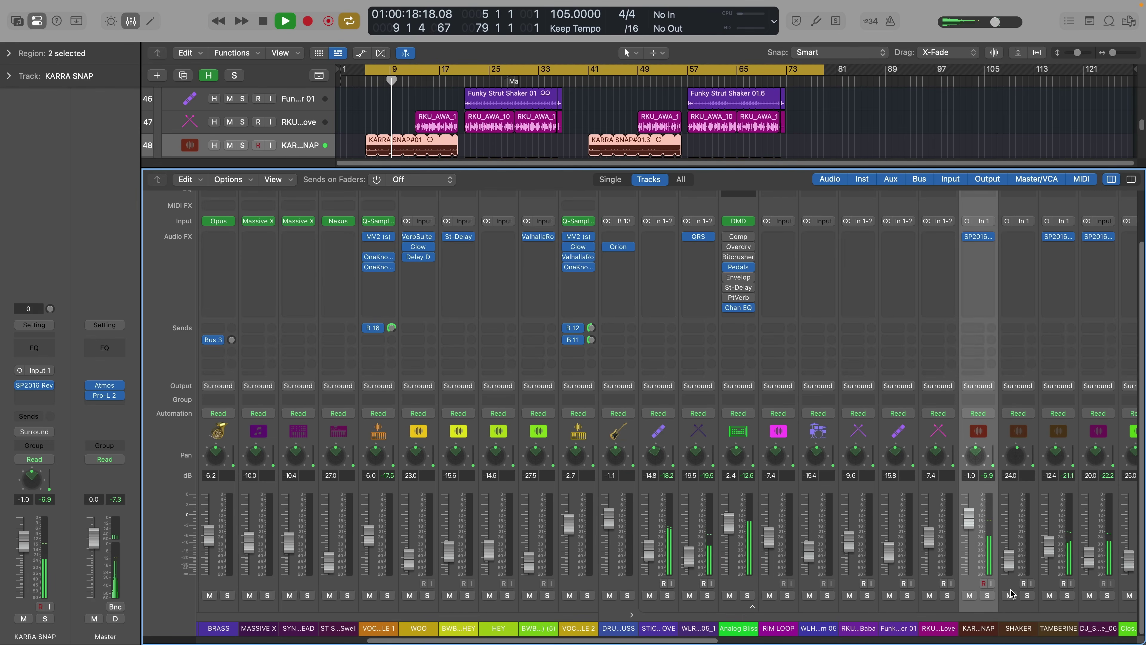
{"action": "scroll", "coordinate": [974, 549], "scroll_direction": "right", "scroll_amount": 9}
{"action": "key", "text": "space"}
{"action": "mouse_move", "coordinate": [614, 239]}
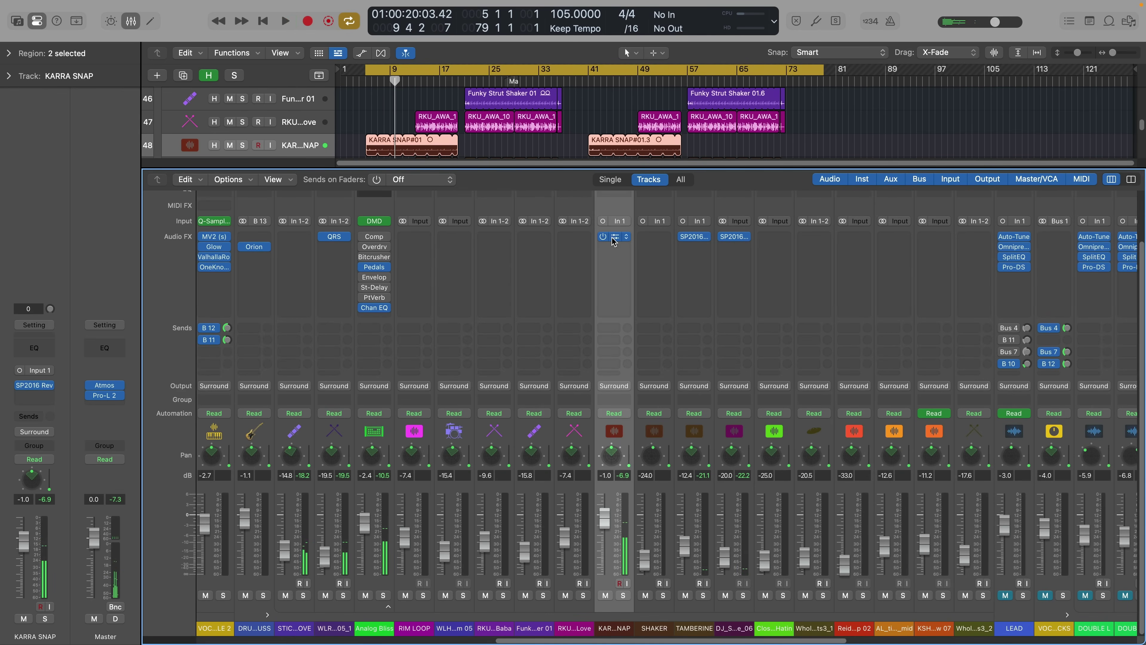
{"action": "left_click", "coordinate": [615, 328]}
{"action": "mouse_move", "coordinate": [632, 432]}
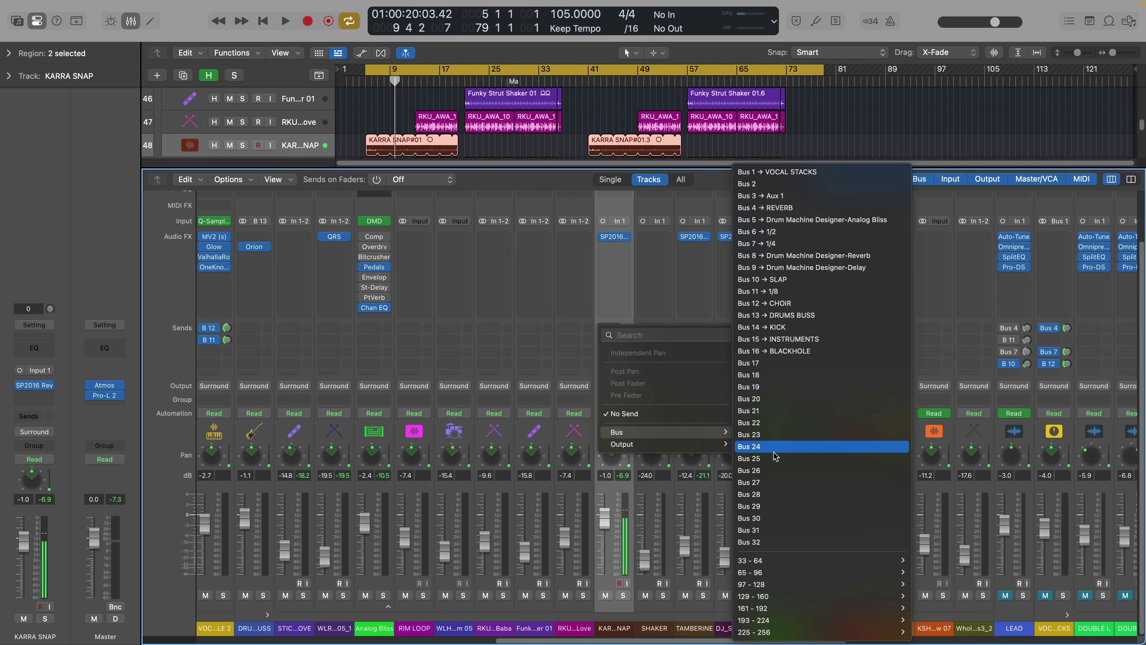
{"action": "left_click", "coordinate": [767, 360]}
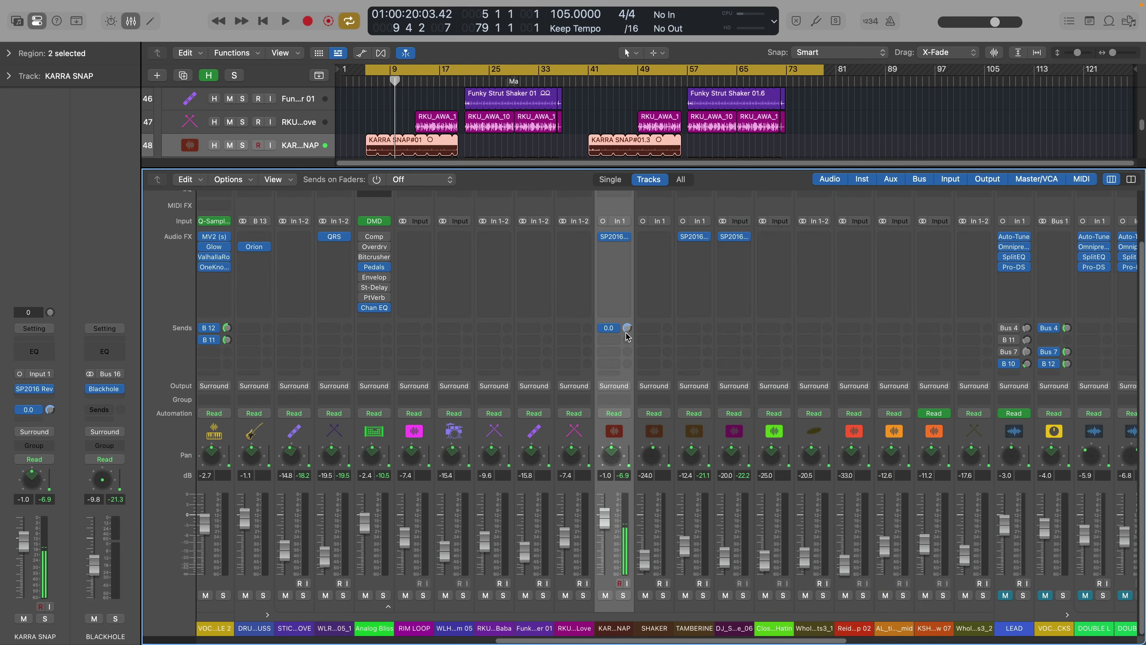
{"action": "left_click", "coordinate": [614, 330]}
{"action": "key", "text": "Escape"}
Step: Select the TAMBERINE channel together with the neighbouring DJ_S…06 channel and add a Bus 16 (BLACKHOLE) send to both
{"action": "left_click", "coordinate": [714, 628]}
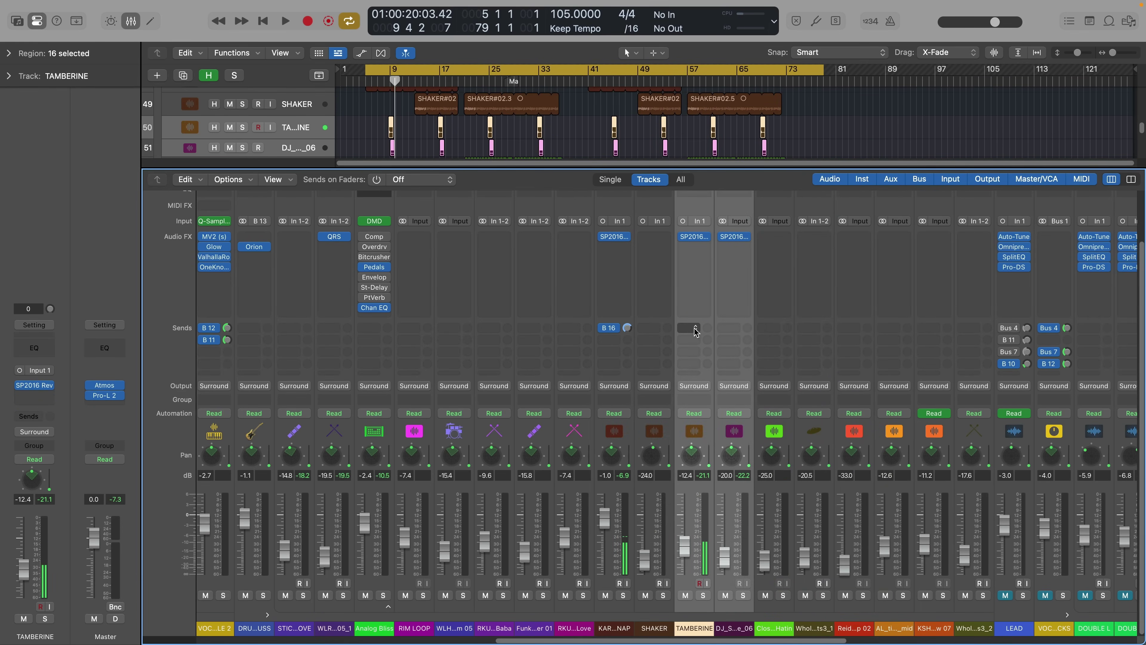
{"action": "left_click", "coordinate": [695, 329]}
{"action": "mouse_move", "coordinate": [760, 431]}
{"action": "left_click", "coordinate": [876, 352]}
Step: During playback, lower KARRA SNAP's Bus 16 send to about -16.1 dB and turn down the TAMBERINE and DJ_S…06 sends
{"action": "key", "text": "space"}
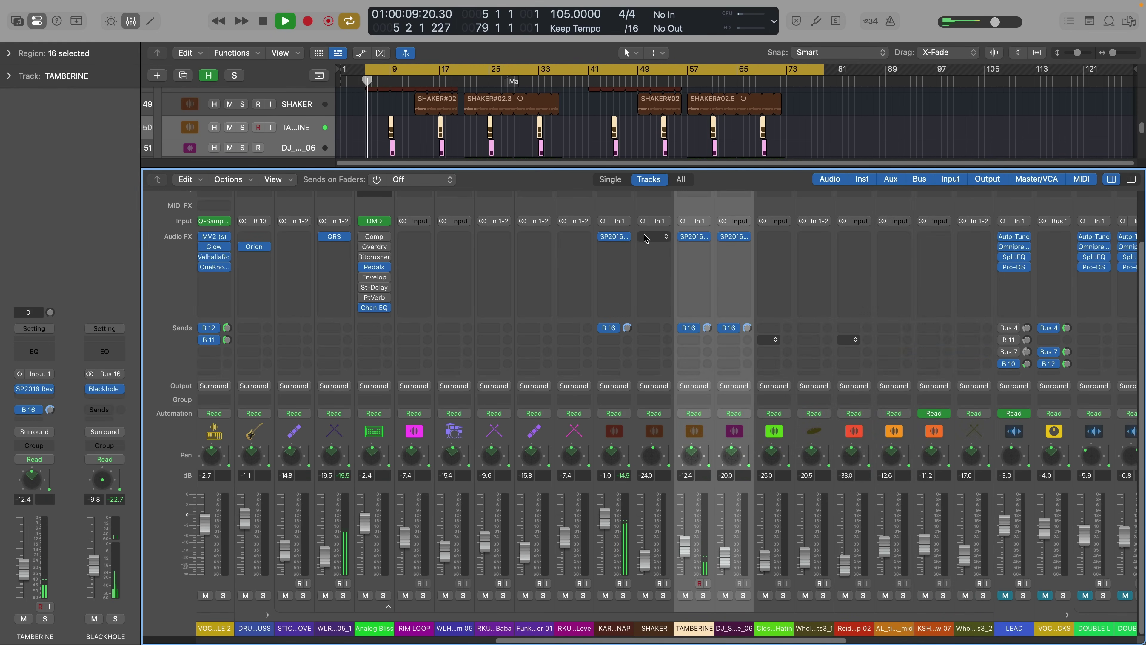
{"action": "left_click_drag", "start_coordinate": [626, 337], "coordinate": [613, 383]}
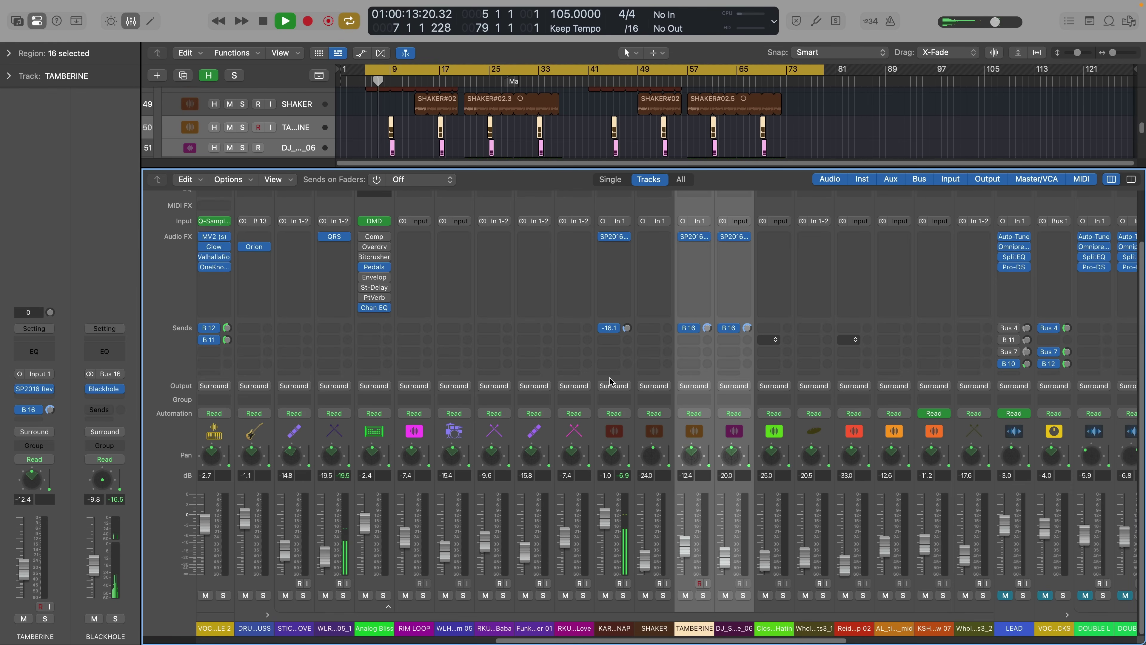
{"action": "left_click_drag", "start_coordinate": [703, 347], "coordinate": [693, 378]}
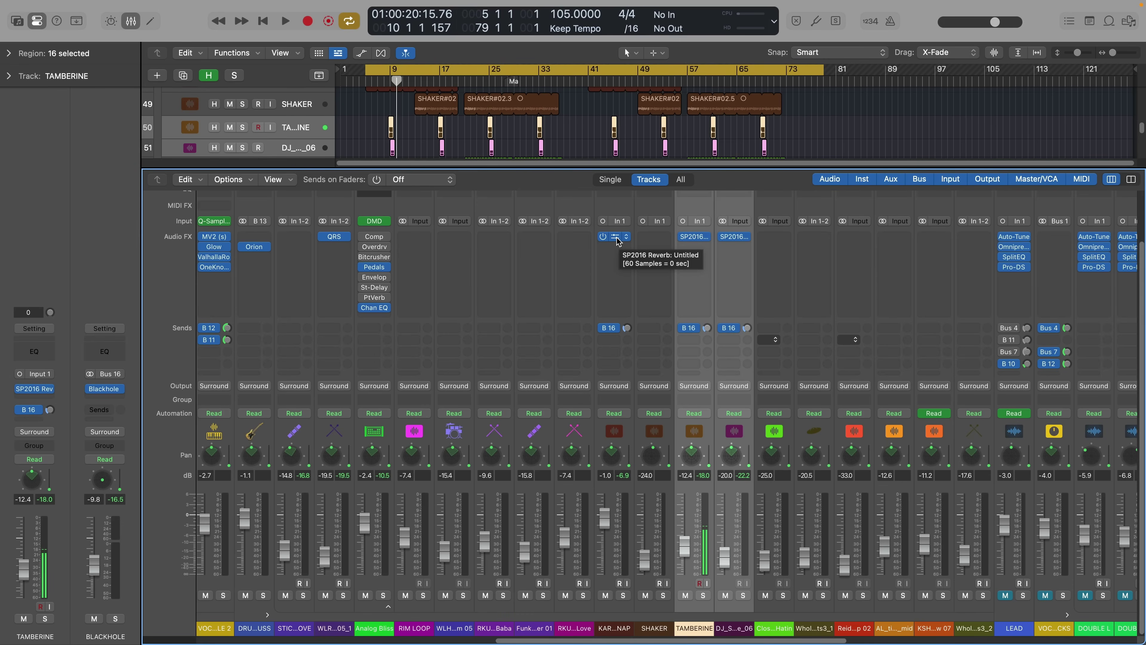
Step: Open the SP2016 Reverb on KARRA SNAP, move its window aside to view the settings, and close it
{"action": "left_click", "coordinate": [616, 239]}
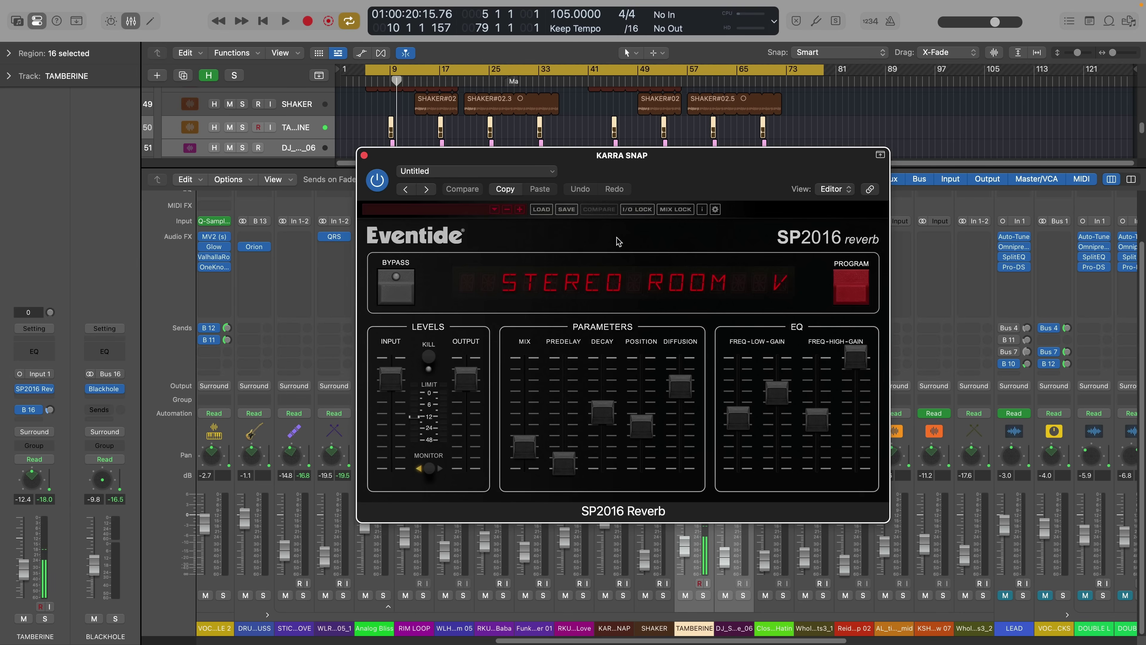
{"action": "left_click_drag", "start_coordinate": [537, 163], "coordinate": [384, 165]}
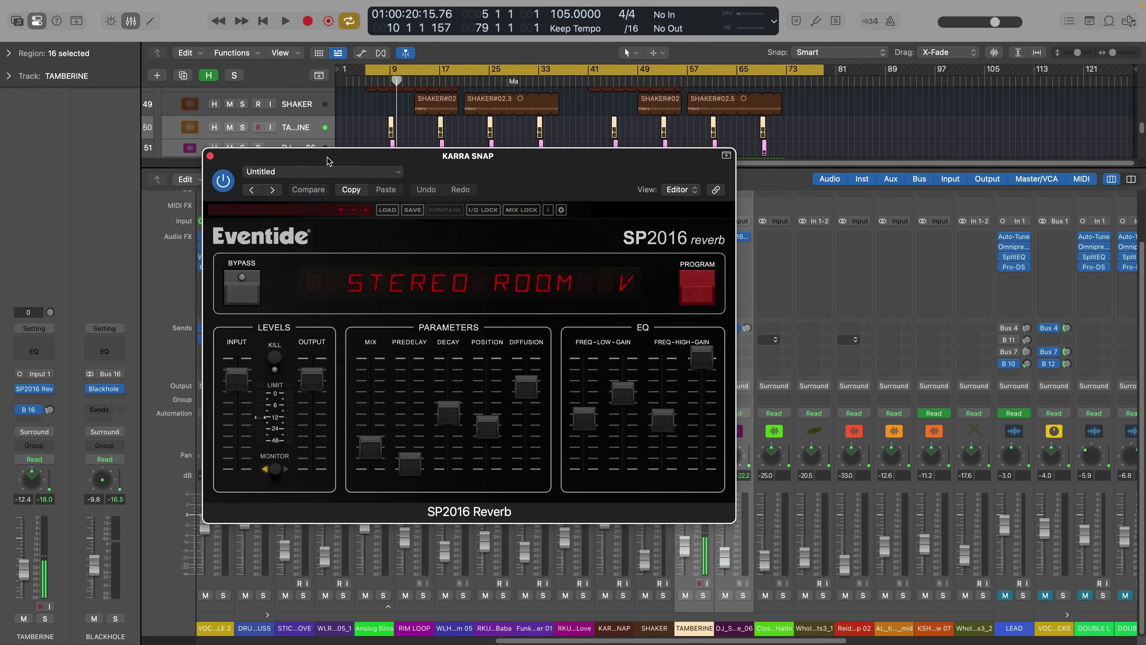
{"action": "left_click", "coordinate": [210, 157]}
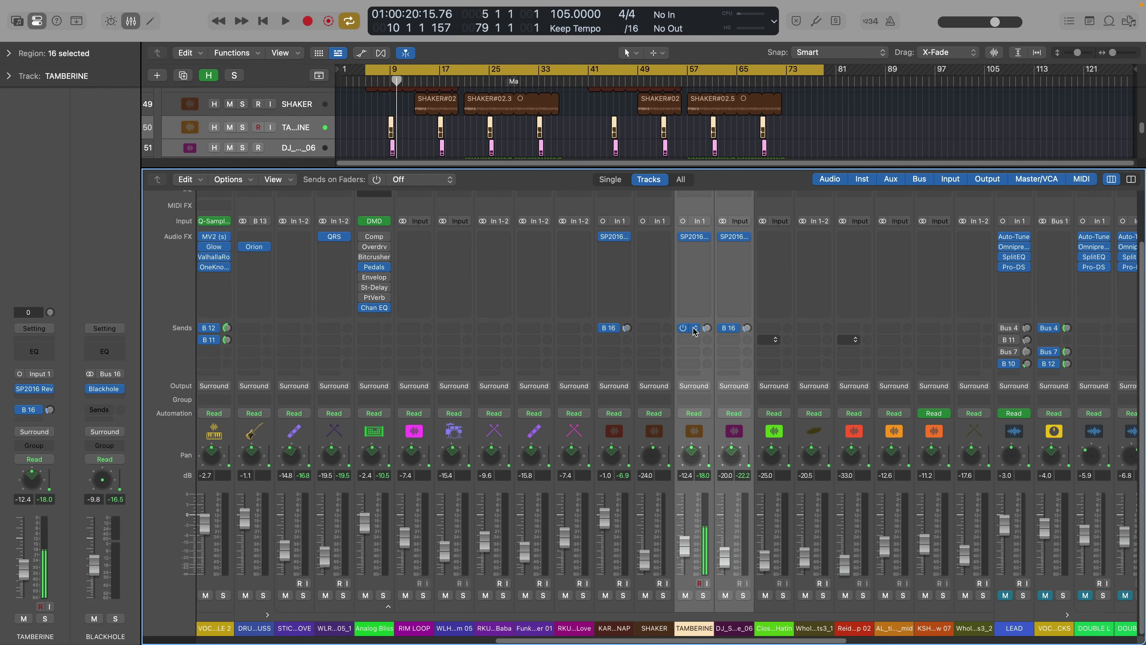
Step: Hide the mixer, clear the region selection, unmute the LEAD, VOCAL STACKS and ADLIBS tracks, and start playback
{"action": "key", "text": "x"}
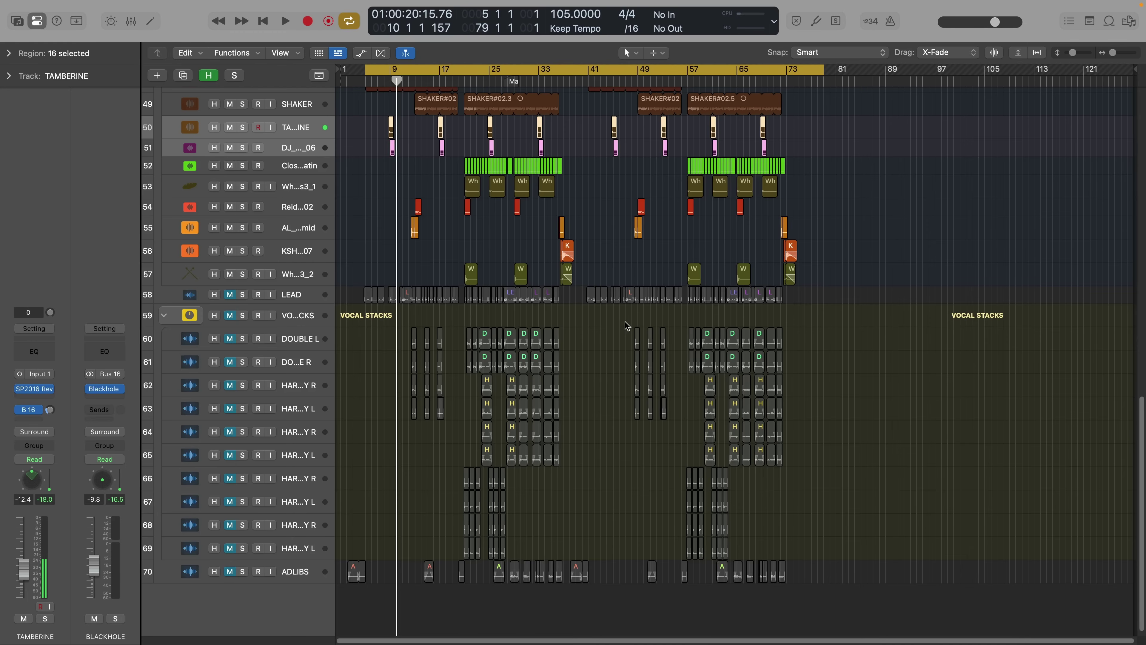
{"action": "left_click", "coordinate": [368, 259]}
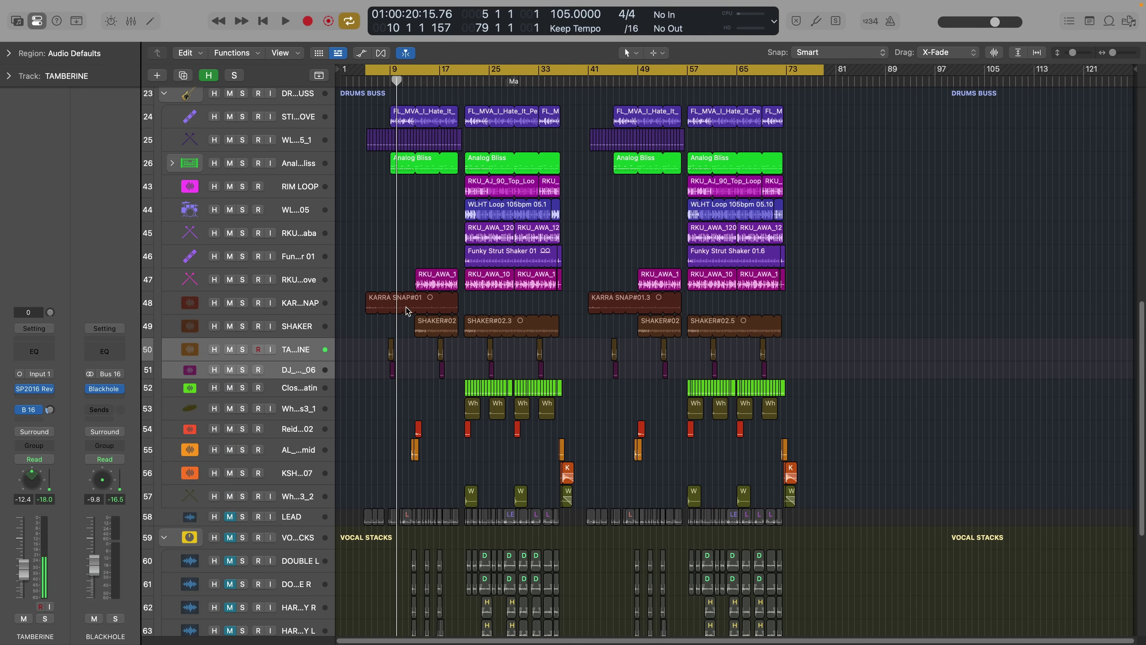
{"action": "scroll", "coordinate": [413, 337], "scroll_direction": "down", "scroll_amount": 8}
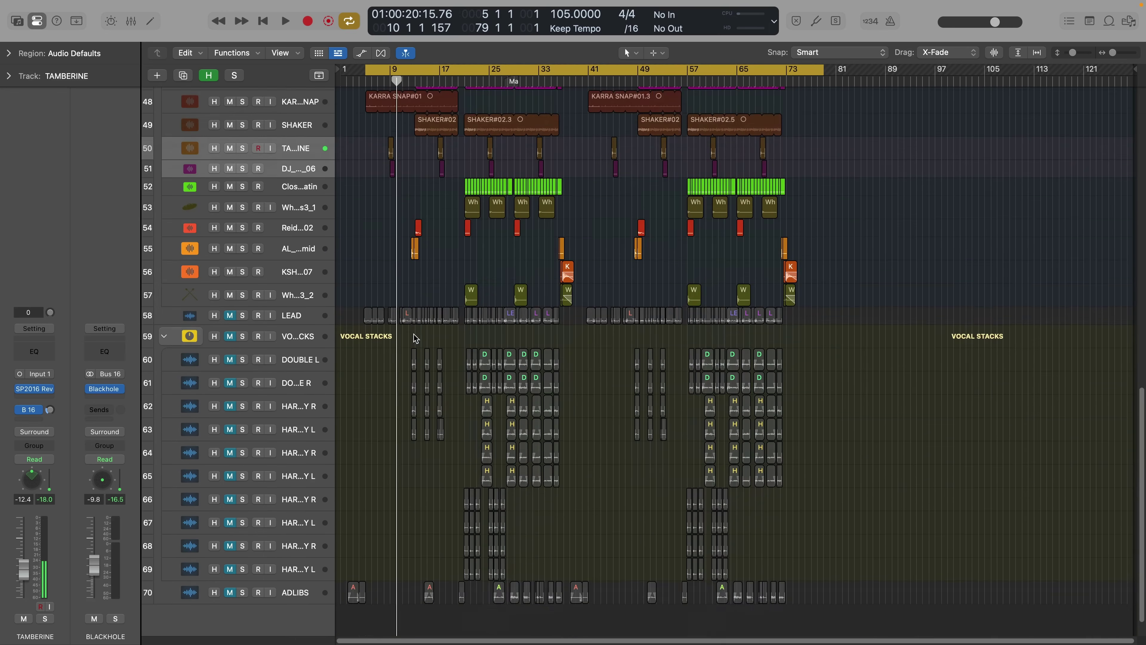
{"action": "left_click_drag", "start_coordinate": [234, 292], "coordinate": [256, 554]}
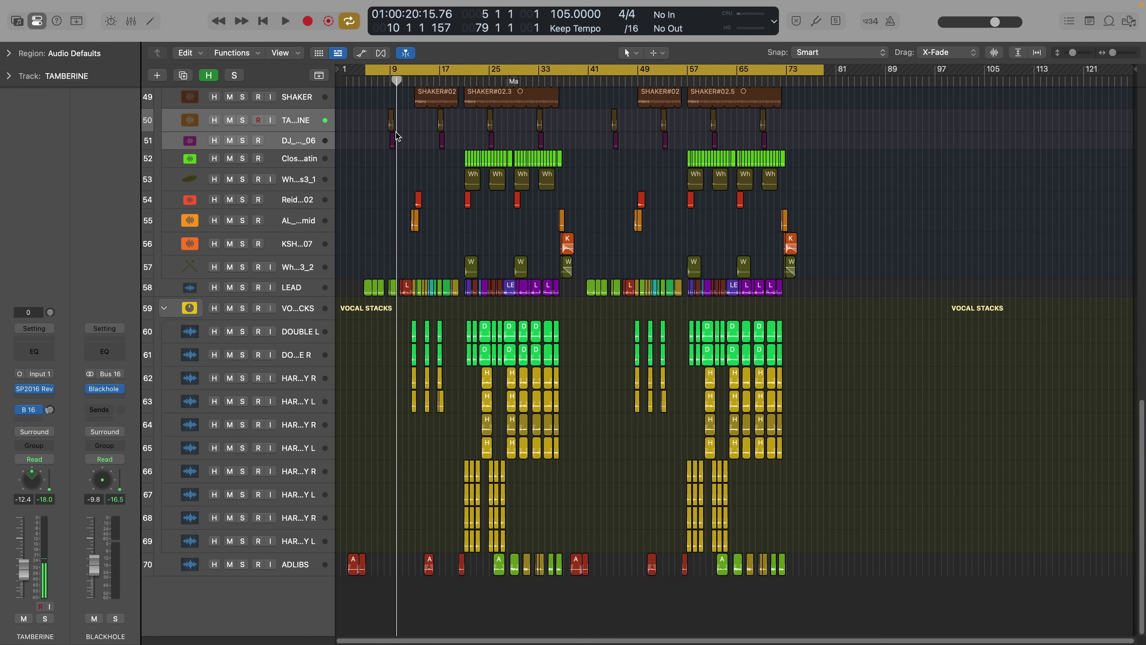
{"action": "key", "text": "space"}
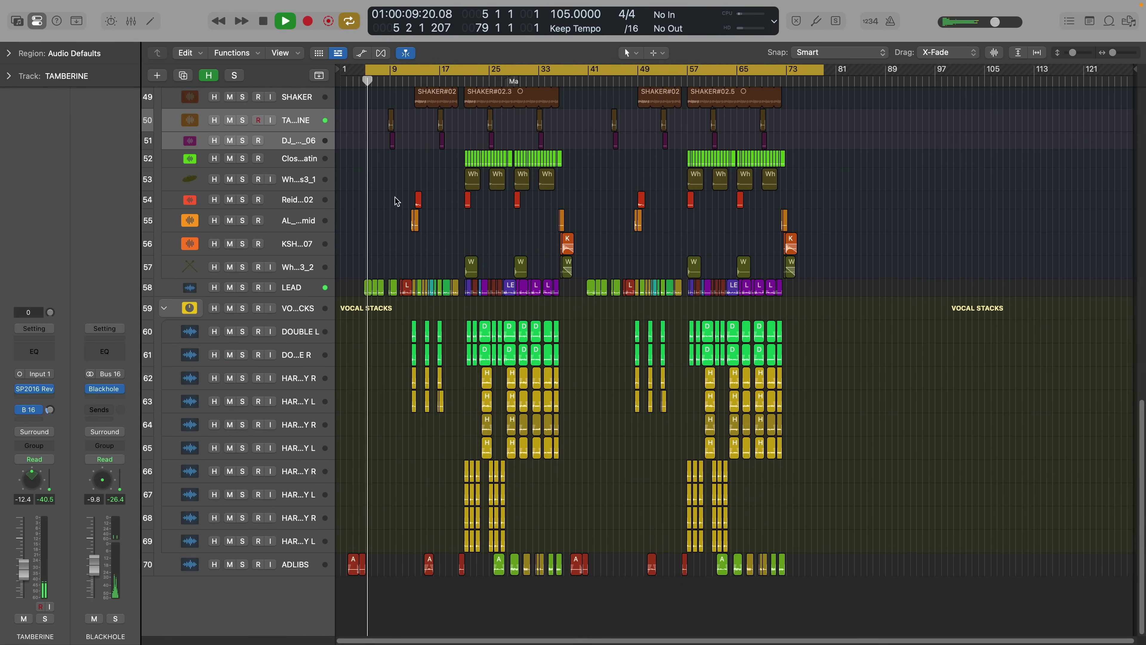
Step: Bring back the mixer, set the Diversity in LEAD's Surround Panner to about 0.25, audition it, and close the panner
{"action": "key", "text": "x"}
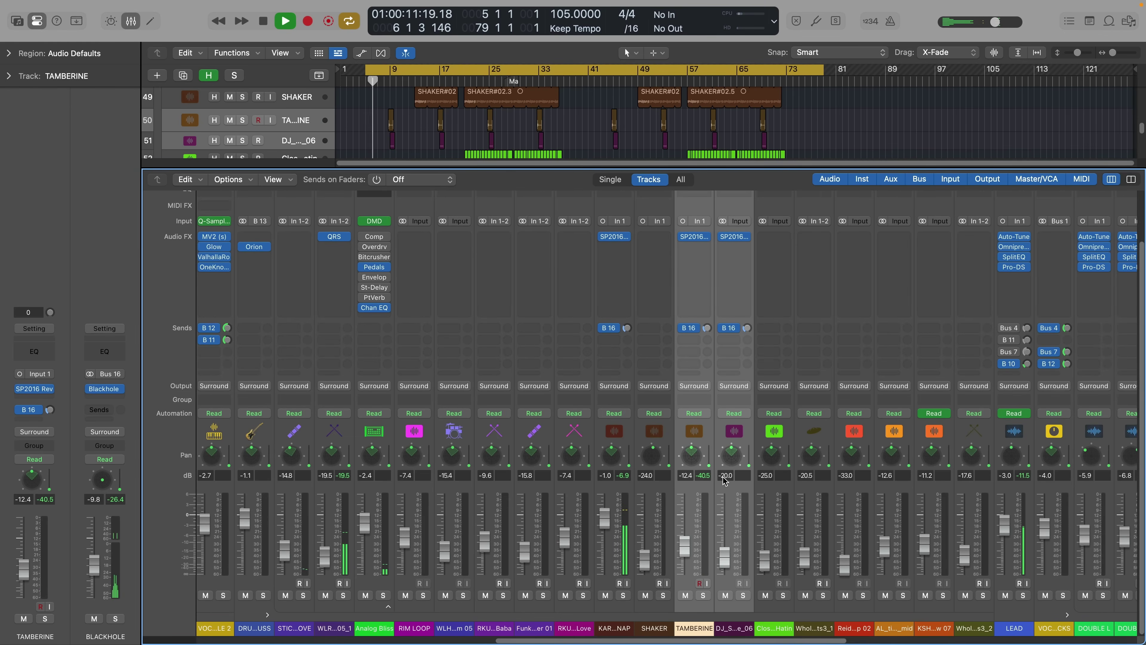
{"action": "scroll", "coordinate": [717, 478], "scroll_direction": "right", "scroll_amount": 10}
{"action": "scroll", "coordinate": [718, 478], "scroll_direction": "right", "scroll_amount": 5}
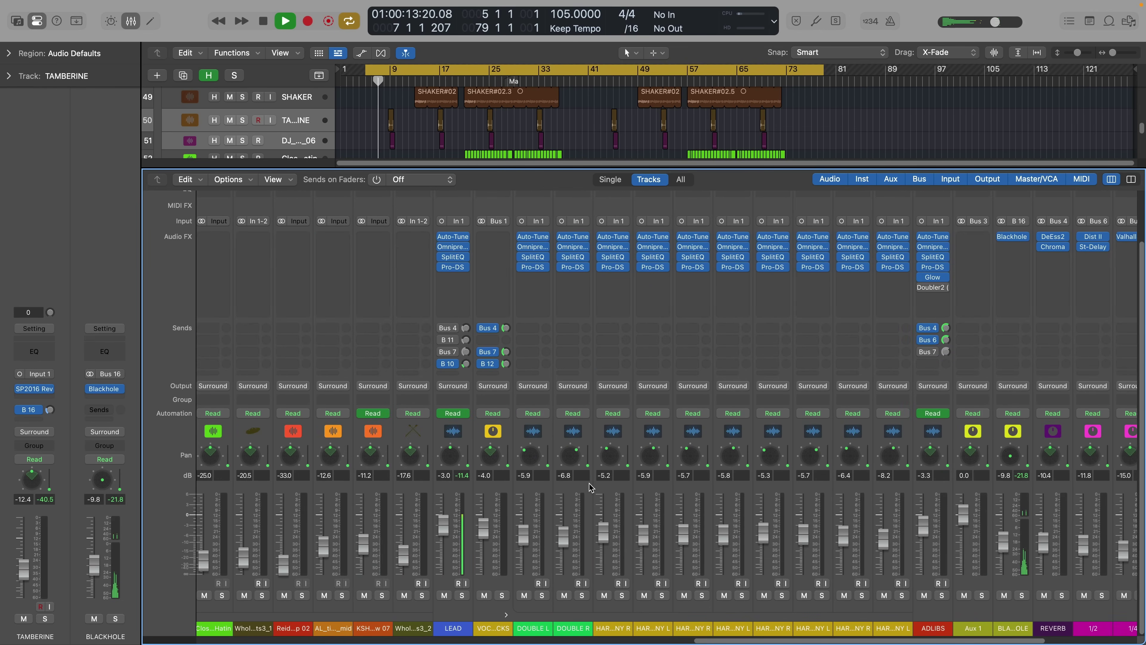
{"action": "double_click", "coordinate": [453, 456]}
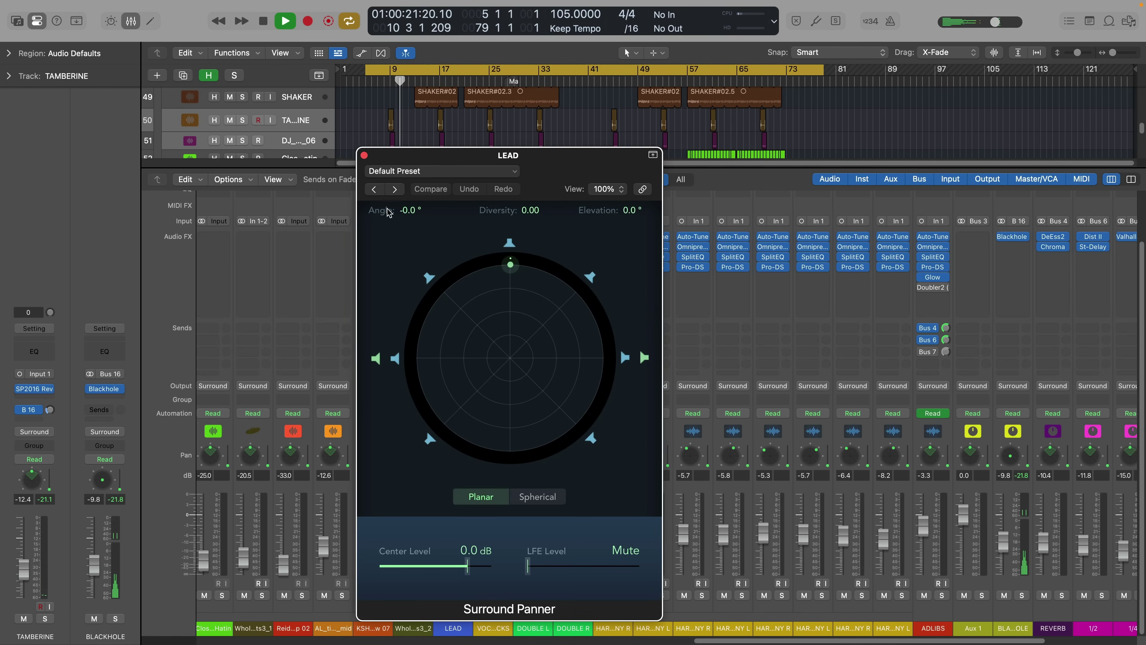
{"action": "mouse_move", "coordinate": [411, 212]}
{"action": "left_mouse_down"}
{"action": "mouse_move", "coordinate": [412, 252]}
{"action": "mouse_move", "coordinate": [411, 99]}
{"action": "mouse_move", "coordinate": [411, 249]}
{"action": "mouse_move", "coordinate": [411, 212]}
{"action": "left_mouse_up"}
{"action": "key", "text": "space"}
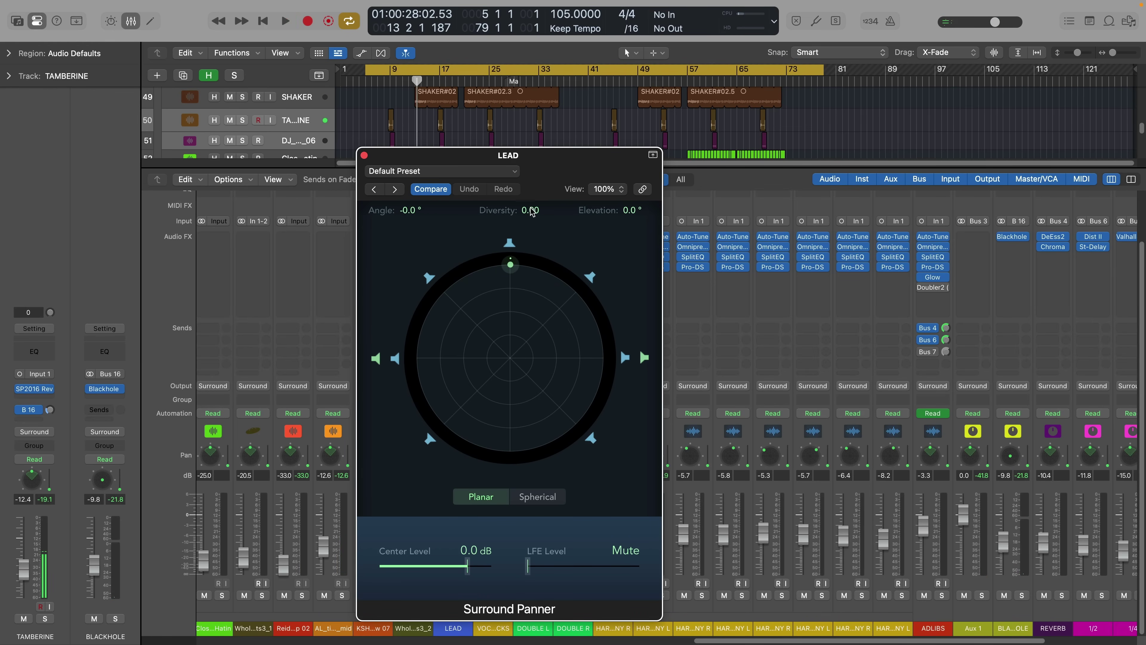
{"action": "left_click_drag", "start_coordinate": [530, 205], "coordinate": [530, 188]}
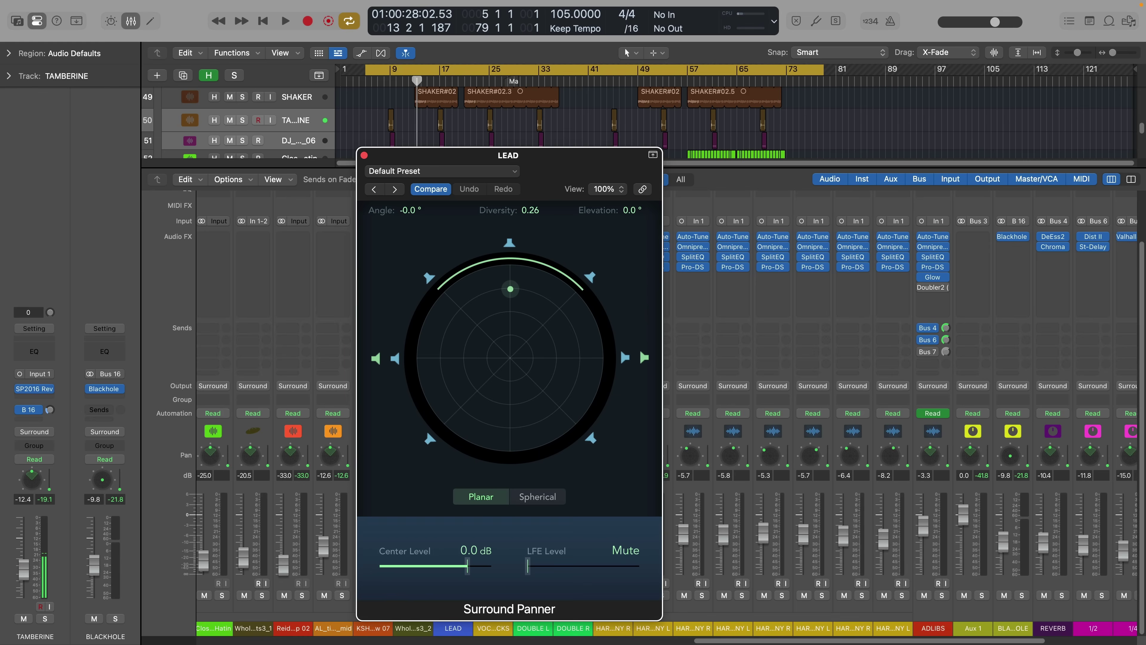
{"action": "key", "text": "space"}
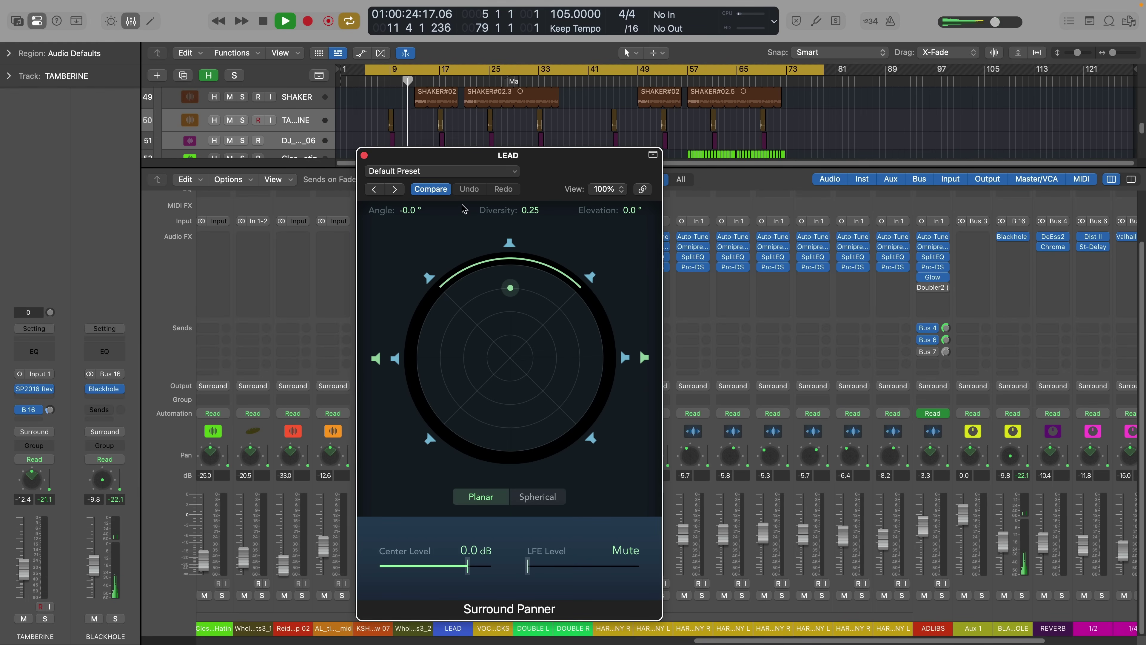
{"action": "left_click", "coordinate": [364, 155]}
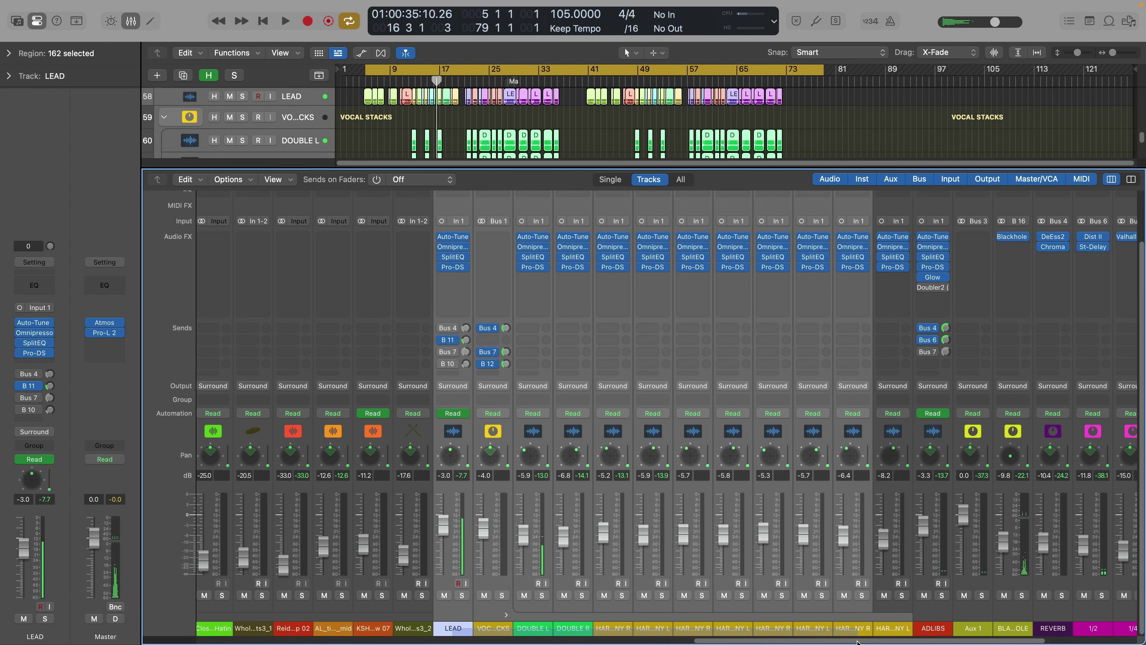
Step: Solo LEAD and all the VOCAL STACKS channels, play them, and collapse and re-expand the VOCAL STACKS folder in the mixer
{"action": "left_click", "coordinate": [461, 595]}
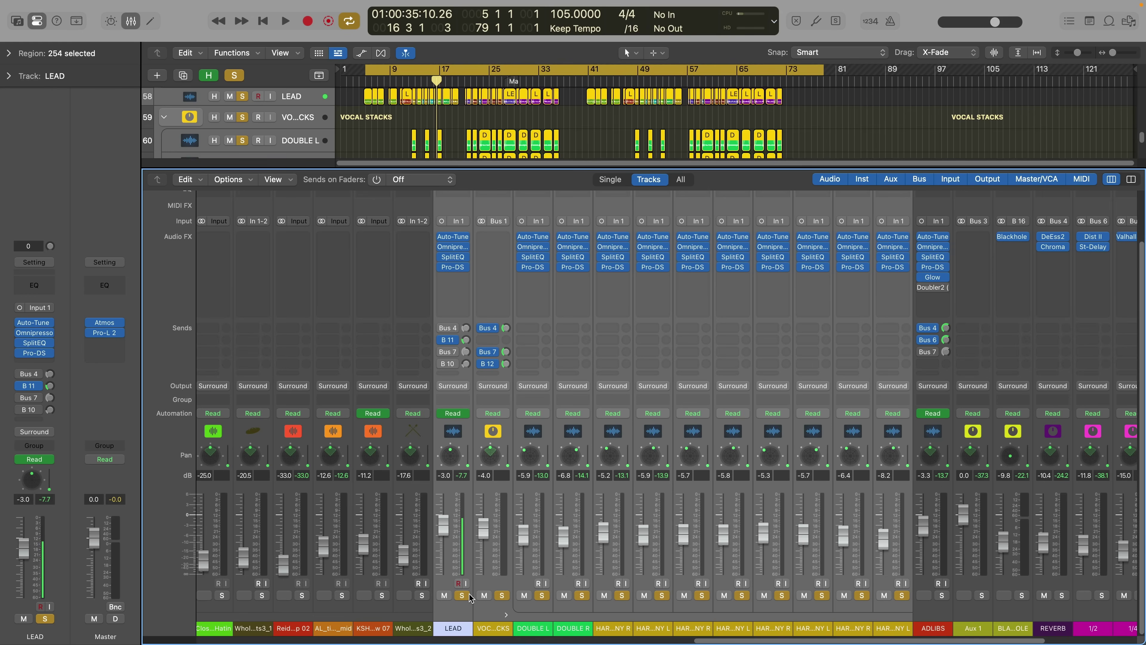
{"action": "key", "text": "space"}
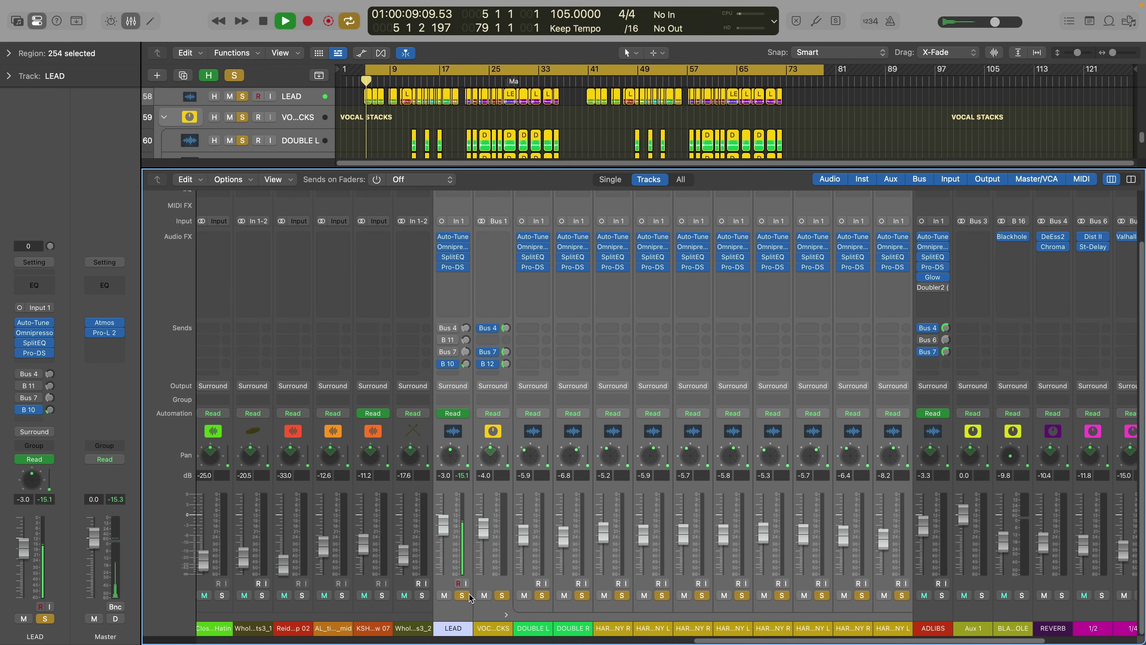
{"action": "left_click", "coordinate": [501, 628]}
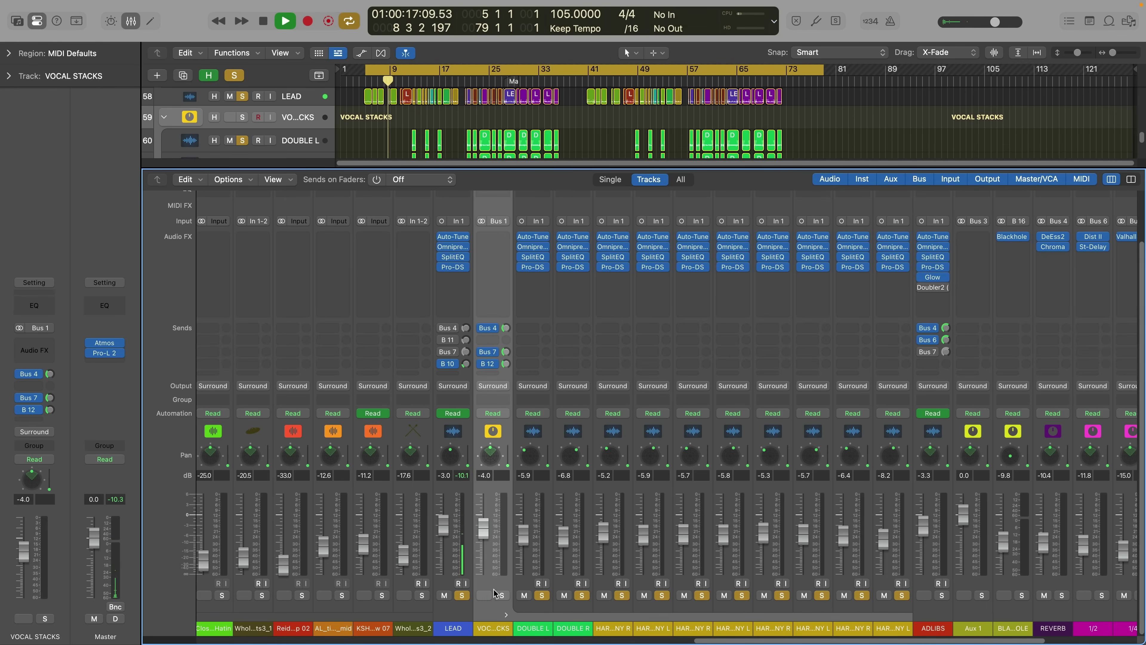
{"action": "left_click", "coordinate": [506, 615]}
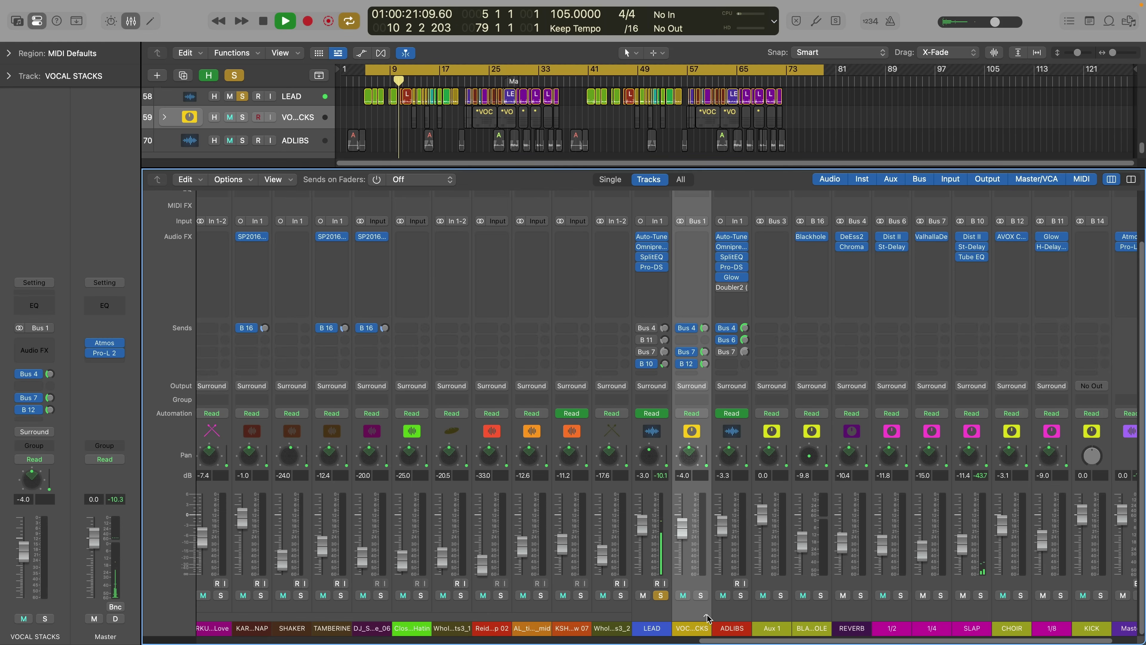
{"action": "left_click", "coordinate": [705, 616]}
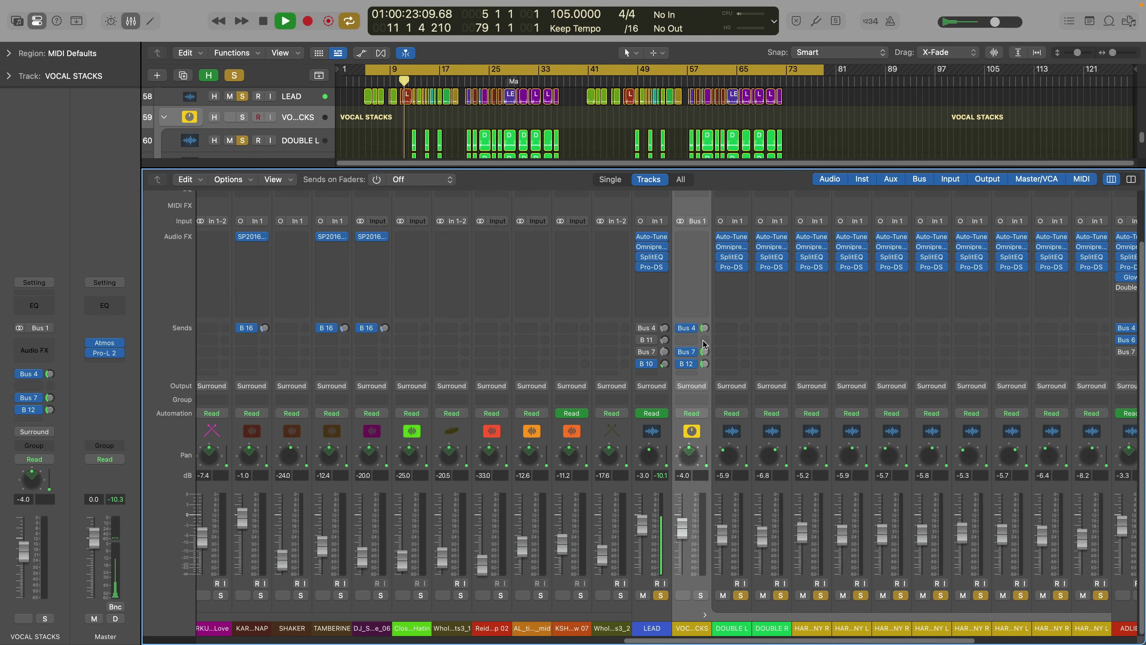
Step: Remove the Bus 4, Bus 7 and Bus 12 sends from the VOCAL STACKS channel
{"action": "left_click", "coordinate": [689, 328]}
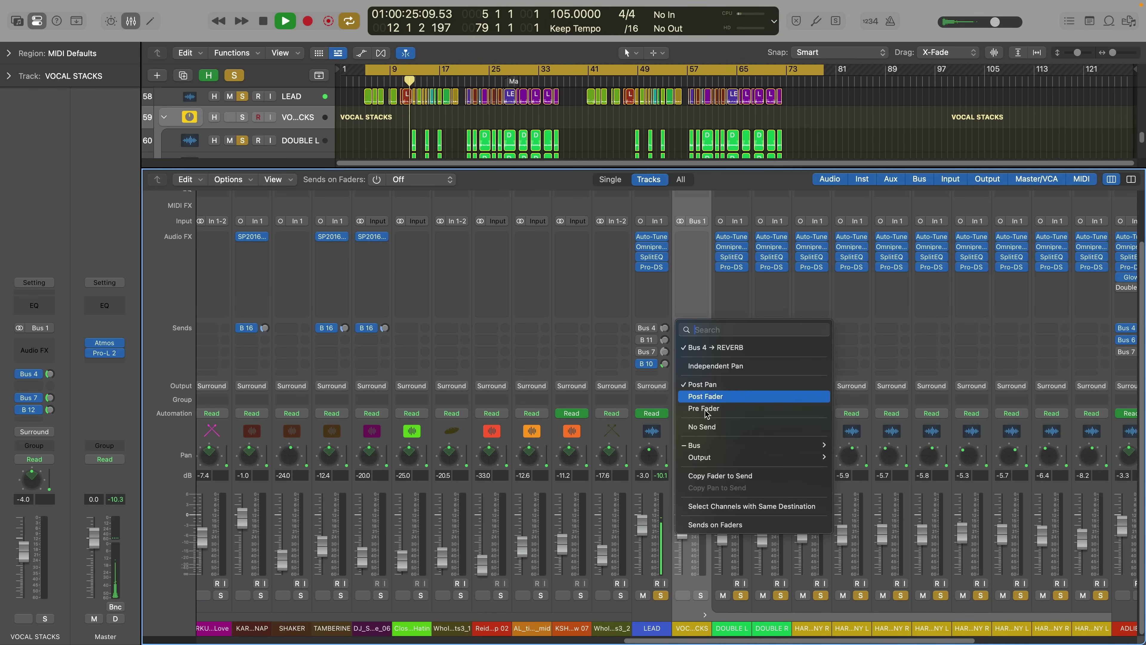
{"action": "left_click", "coordinate": [702, 427]}
{"action": "left_click", "coordinate": [694, 354]}
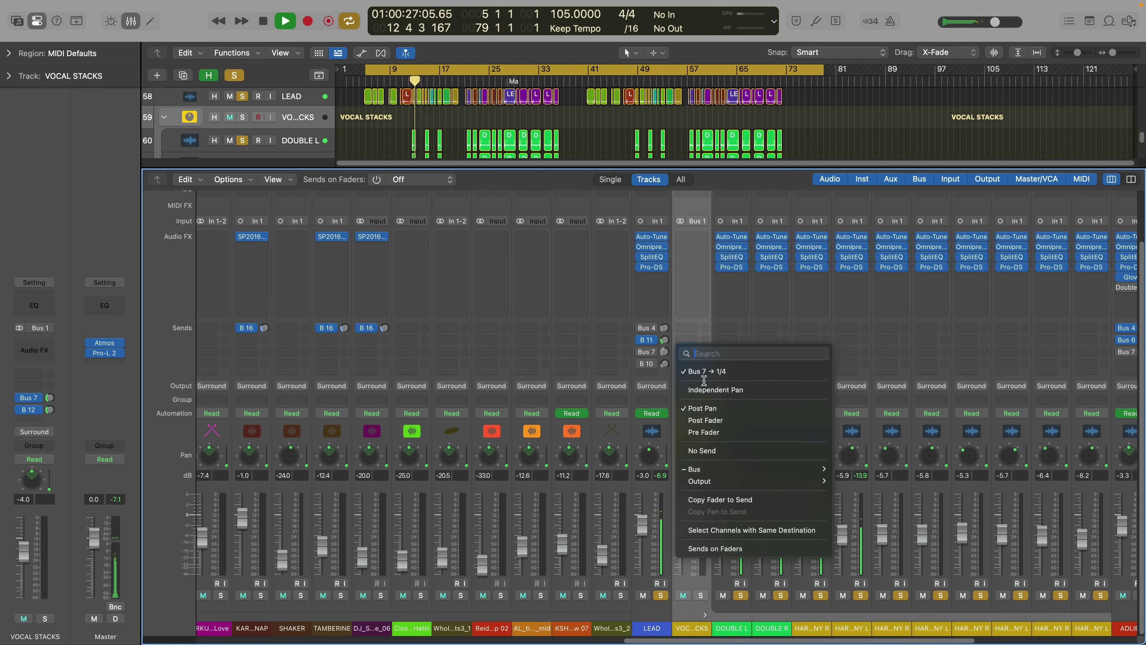
{"action": "left_click", "coordinate": [722, 451]}
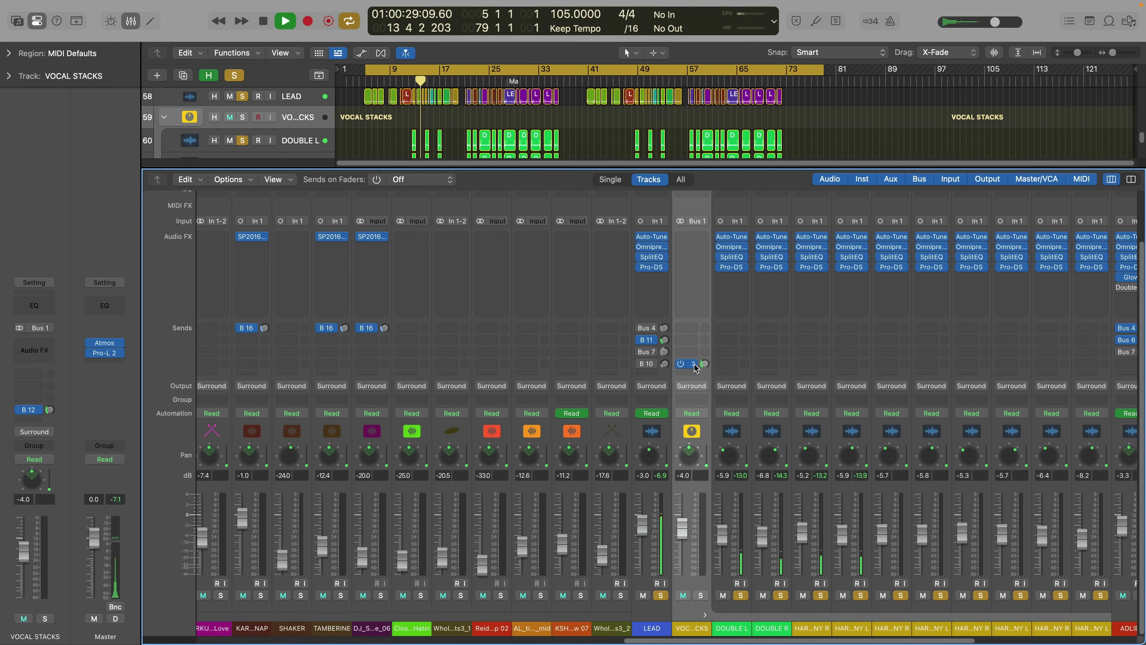
{"action": "left_click", "coordinate": [687, 364]}
{"action": "left_click", "coordinate": [713, 464]}
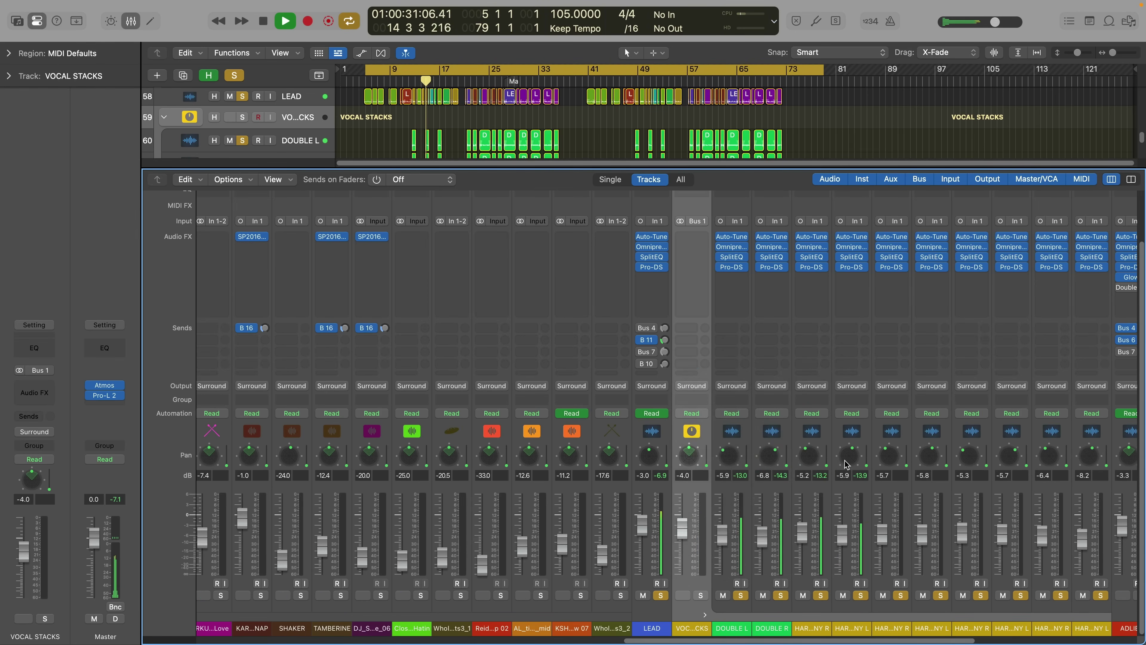
Step: Stop playback, adjust the surround pan of the first HARMONY R channel, and play the soloed vocals again
{"action": "key", "text": "space"}
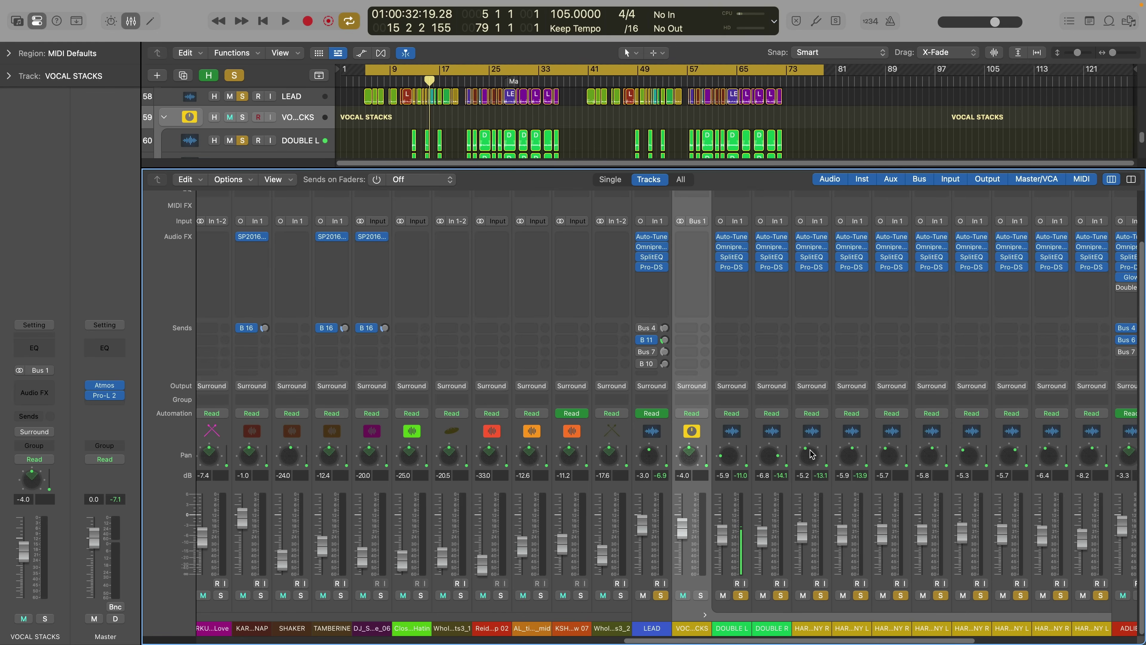
{"action": "left_click_drag", "start_coordinate": [809, 455], "coordinate": [808, 451]}
{"action": "key", "text": "space"}
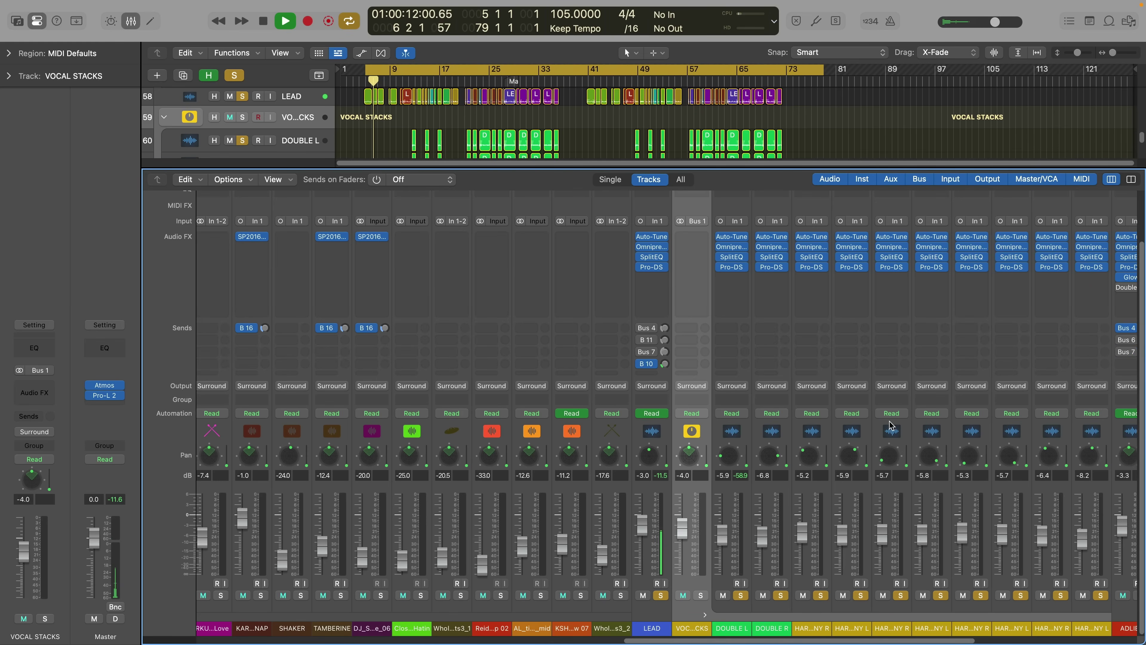
Step: Open the Dolby Atmos plug-in on the Master, switch LEAD and the vocal stack channels' outputs to Object, and replay from around bar 9
{"action": "scroll", "coordinate": [887, 400], "scroll_direction": "right", "scroll_amount": 10}
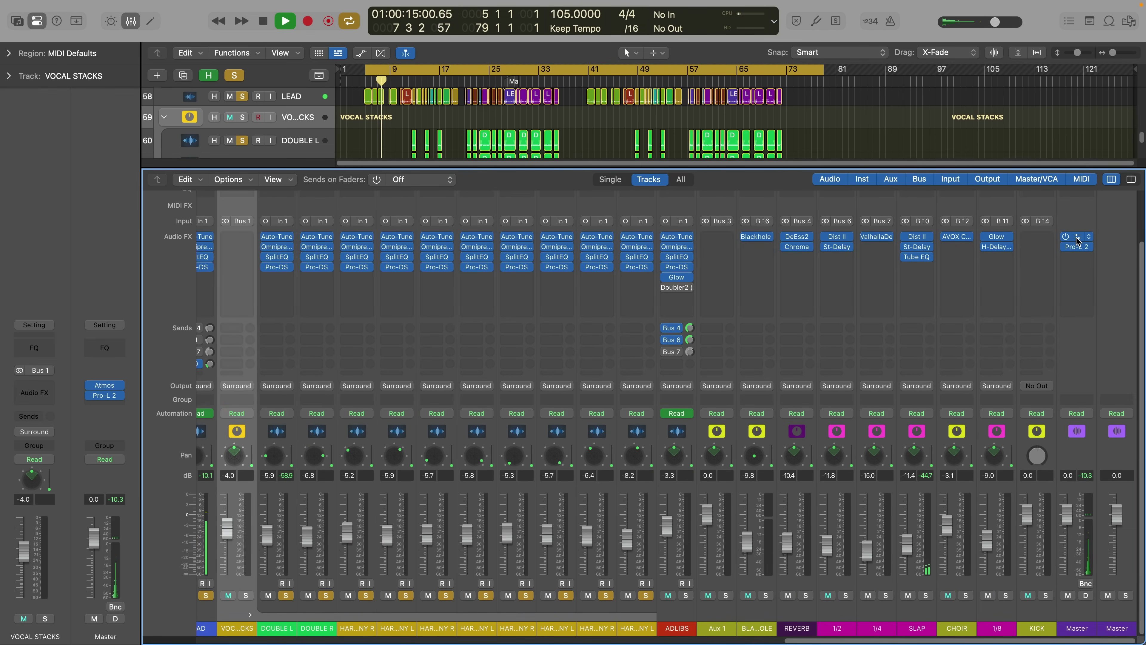
{"action": "left_click", "coordinate": [1077, 237]}
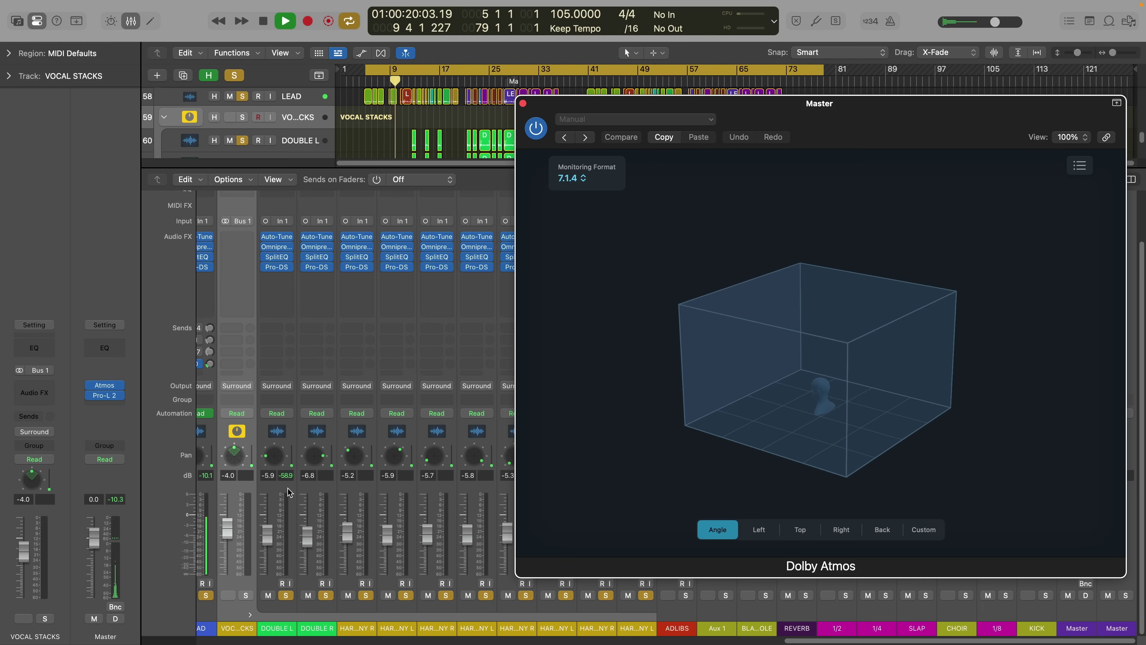
{"action": "scroll", "coordinate": [289, 492], "scroll_direction": "left", "scroll_amount": 2}
{"action": "scroll", "coordinate": [253, 509], "scroll_direction": "left", "scroll_amount": 2}
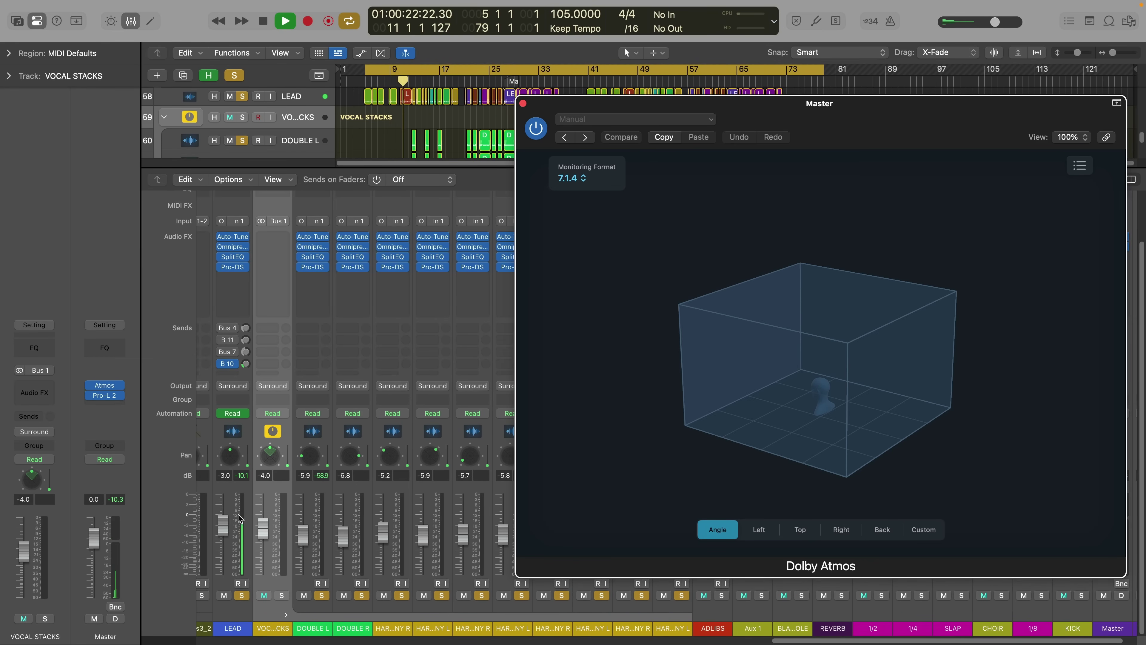
{"action": "left_click", "coordinate": [234, 628]}
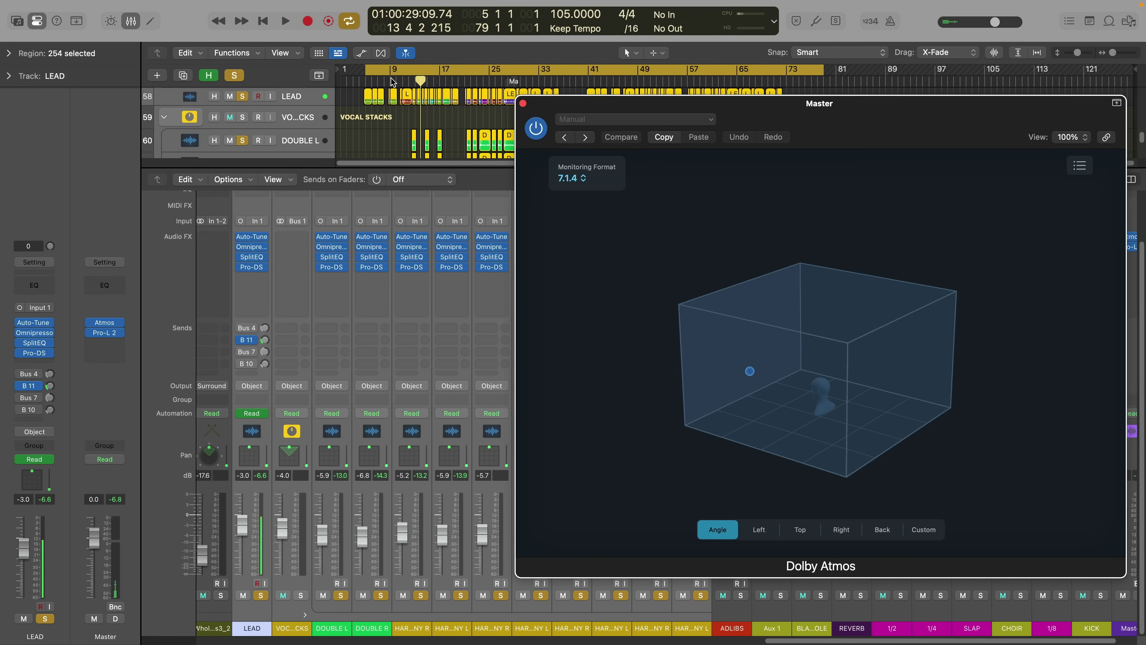
{"action": "double_click", "coordinate": [391, 81]}
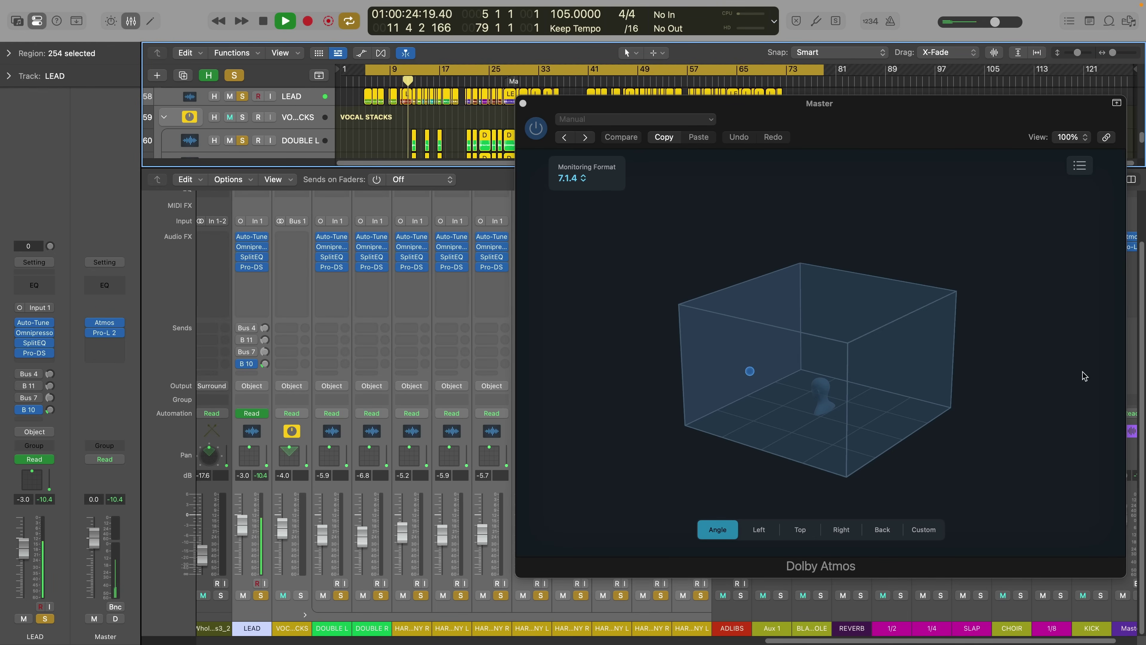
Step: Solo and select the ADLIBS channel, and stop playback
{"action": "left_click", "coordinate": [742, 596]}
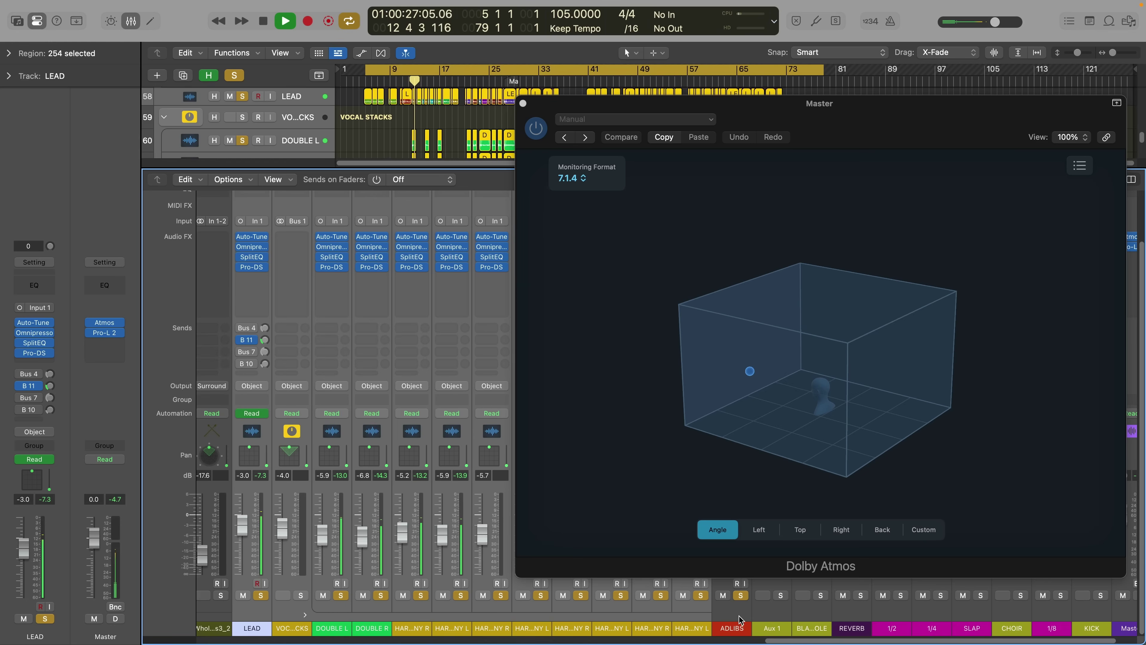
{"action": "left_click", "coordinate": [740, 617]}
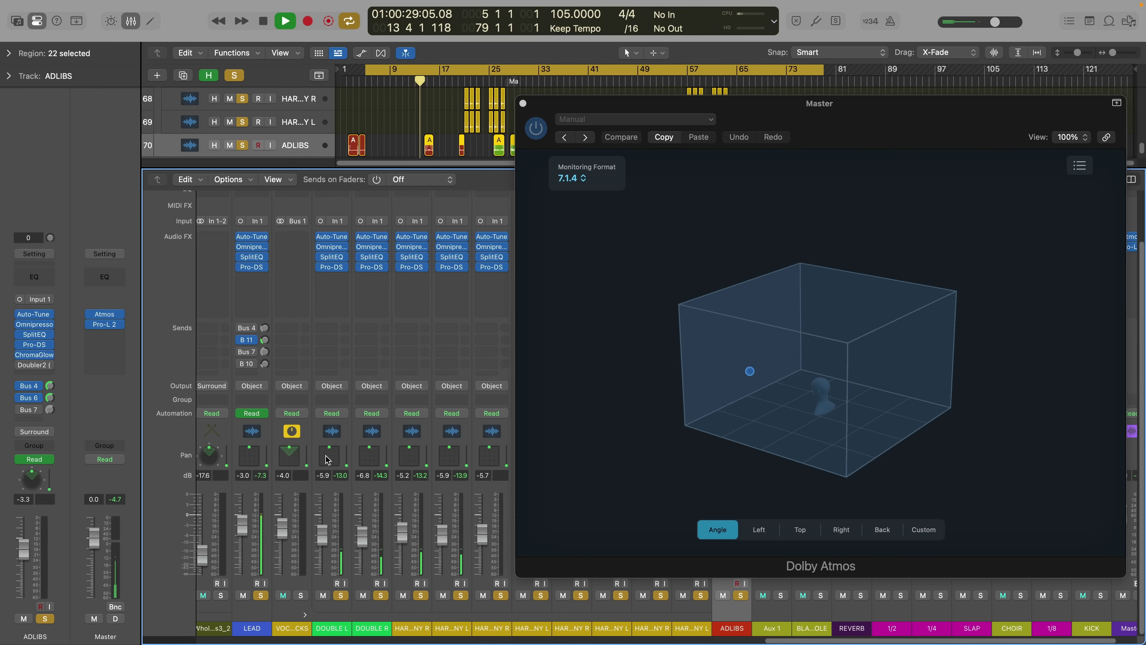
{"action": "key", "text": "space"}
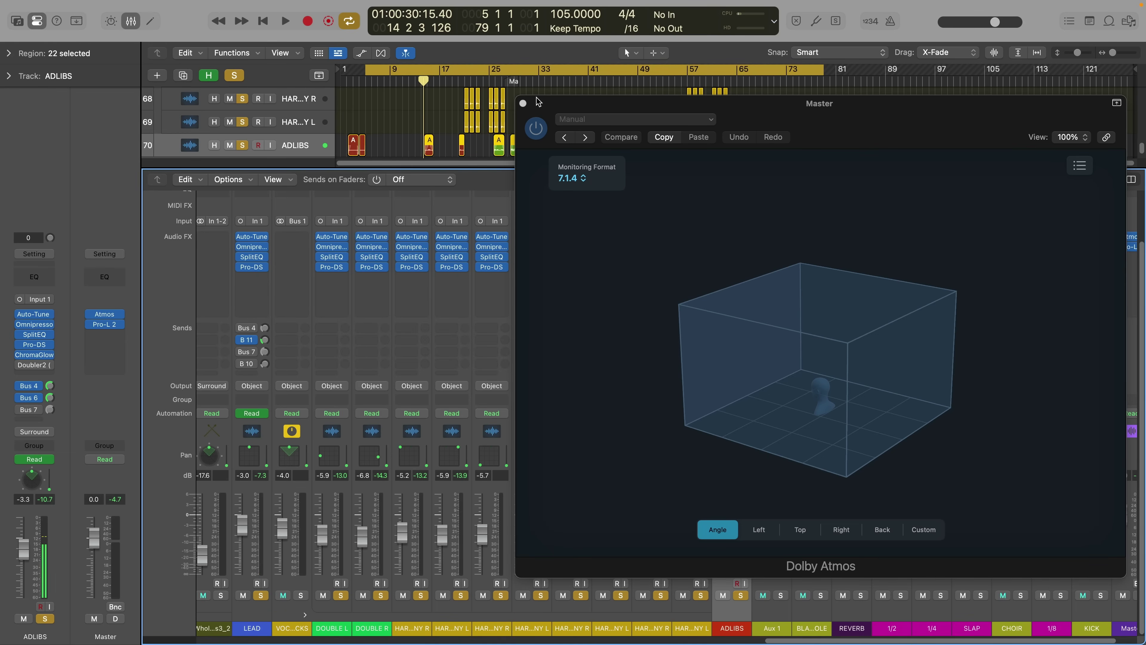
Step: Position the harmony vocals and ADLIBS as objects around the listener, moving the Dolby Atmos window clear of the mixer as needed
{"action": "left_click_drag", "start_coordinate": [533, 96], "coordinate": [618, 101]}
{"action": "left_click", "coordinate": [573, 455]}
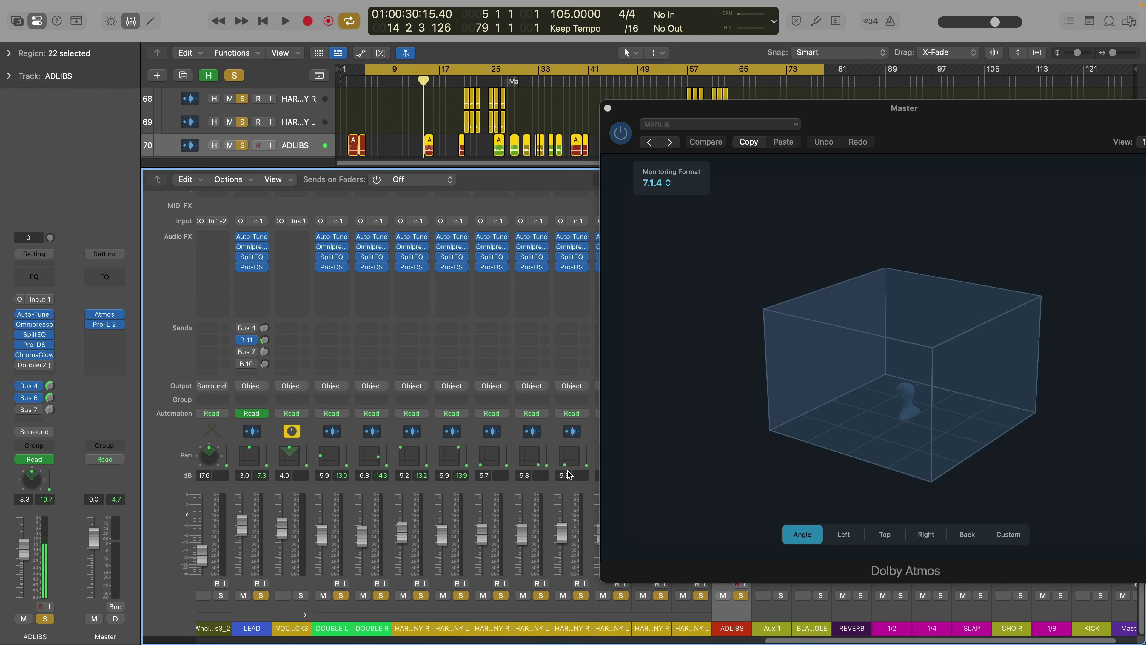
{"action": "left_click_drag", "start_coordinate": [664, 116], "coordinate": [499, 86]}
{"action": "key", "text": "space"}
{"action": "mouse_move", "coordinate": [667, 357]}
{"action": "left_mouse_down"}
{"action": "mouse_move", "coordinate": [726, 373]}
{"action": "mouse_move", "coordinate": [657, 324]}
{"action": "mouse_move", "coordinate": [647, 361]}
{"action": "left_mouse_up"}
Step: Play the full unsoloed mix with the ADLIBS track selected and examine the vocal objects in the Dolby Atmos view
{"action": "left_click", "coordinate": [628, 515]}
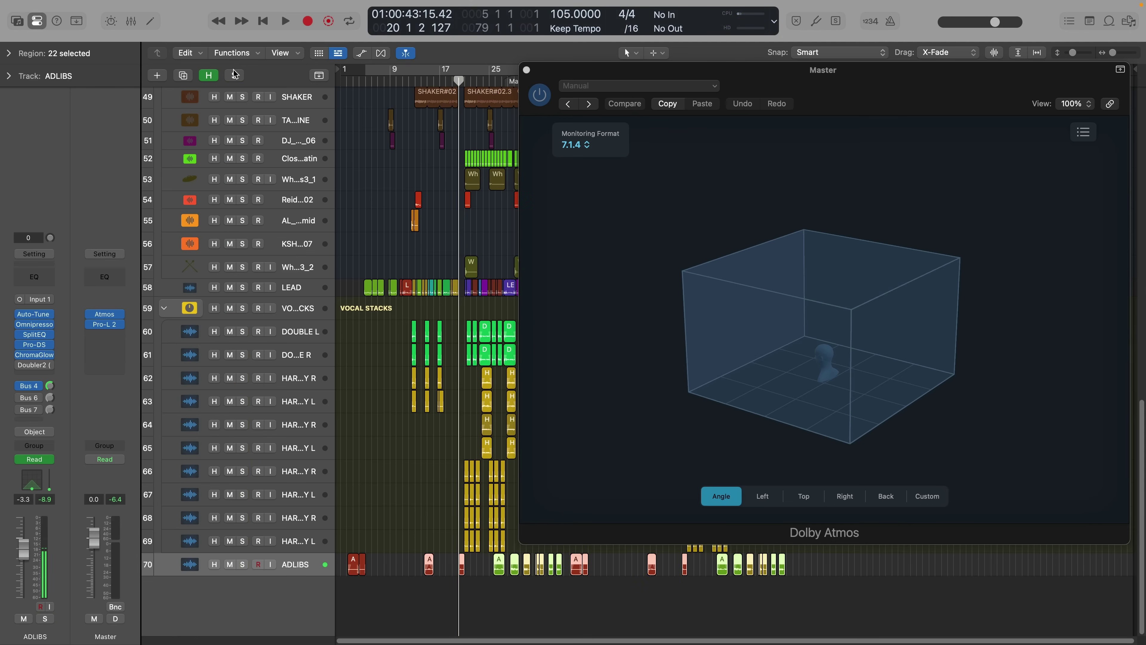
{"action": "key", "text": "space"}
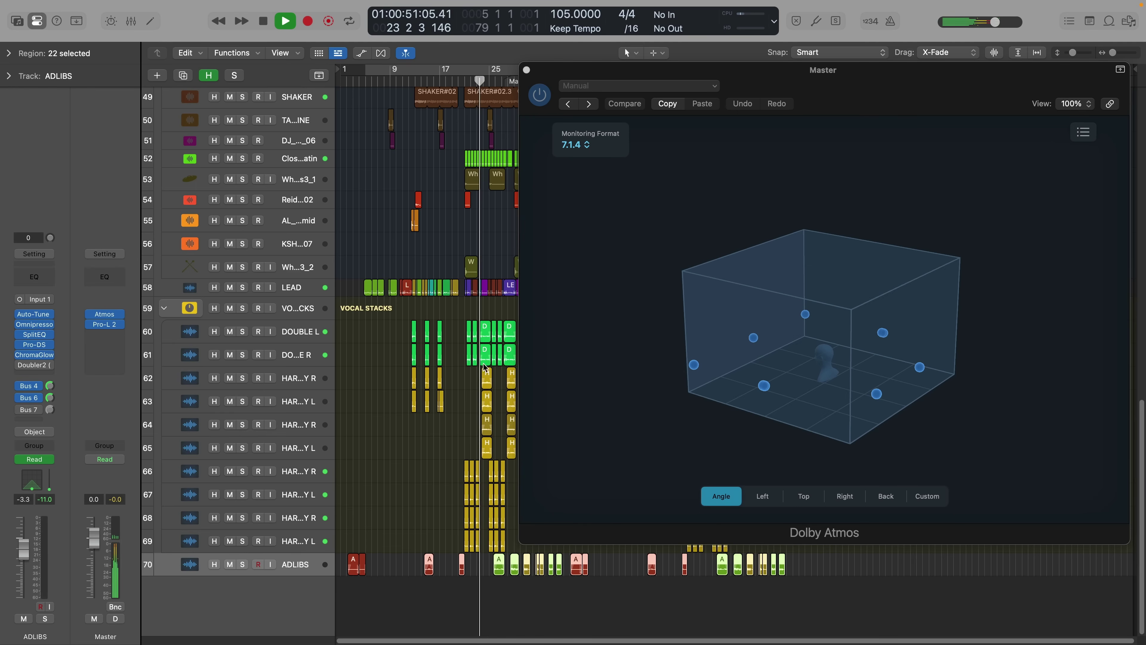
{"action": "left_click", "coordinate": [308, 561]}
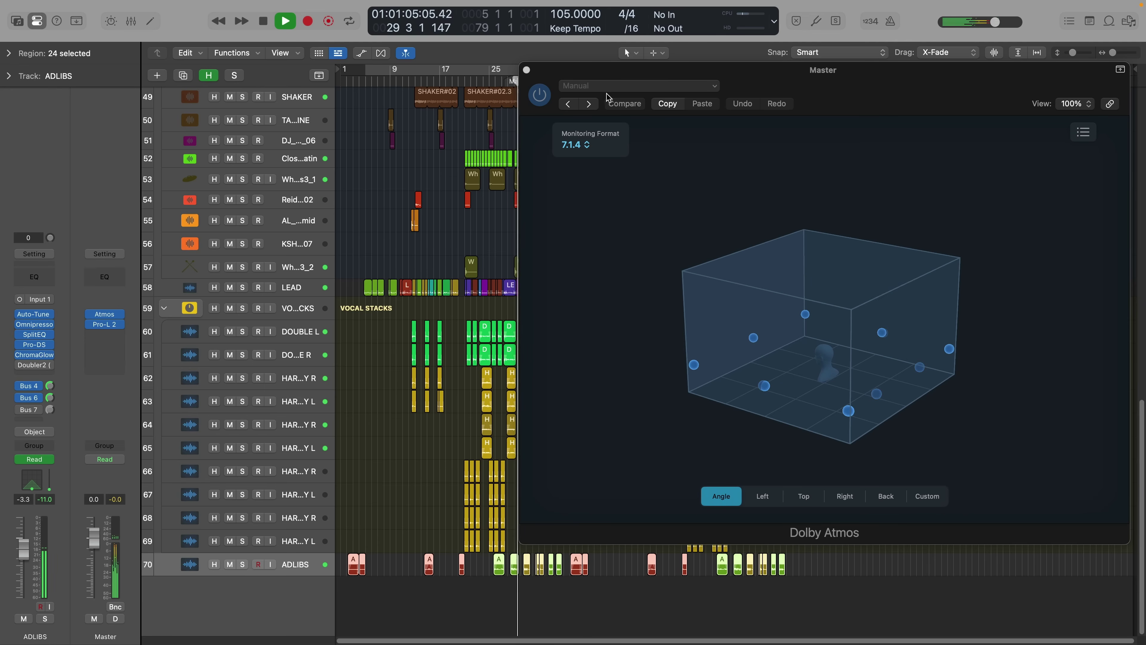
Step: Bring up the mixer with the Dolby Atmos window clear of the ADLIBS channel and set the ADLIBS object's spread to +40°
{"action": "left_click_drag", "start_coordinate": [596, 76], "coordinate": [654, 96]}
{"action": "scroll", "coordinate": [352, 209], "scroll_direction": "right", "scroll_amount": 1}
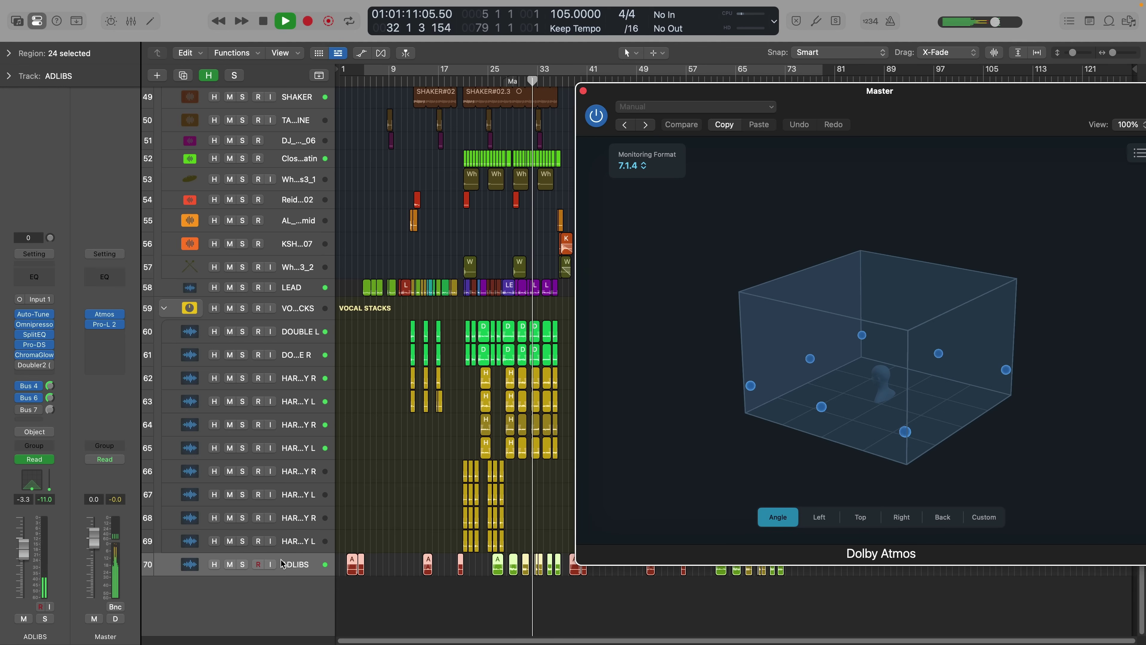
{"action": "key", "text": "x"}
{"action": "left_click_drag", "start_coordinate": [665, 95], "coordinate": [155, 71]}
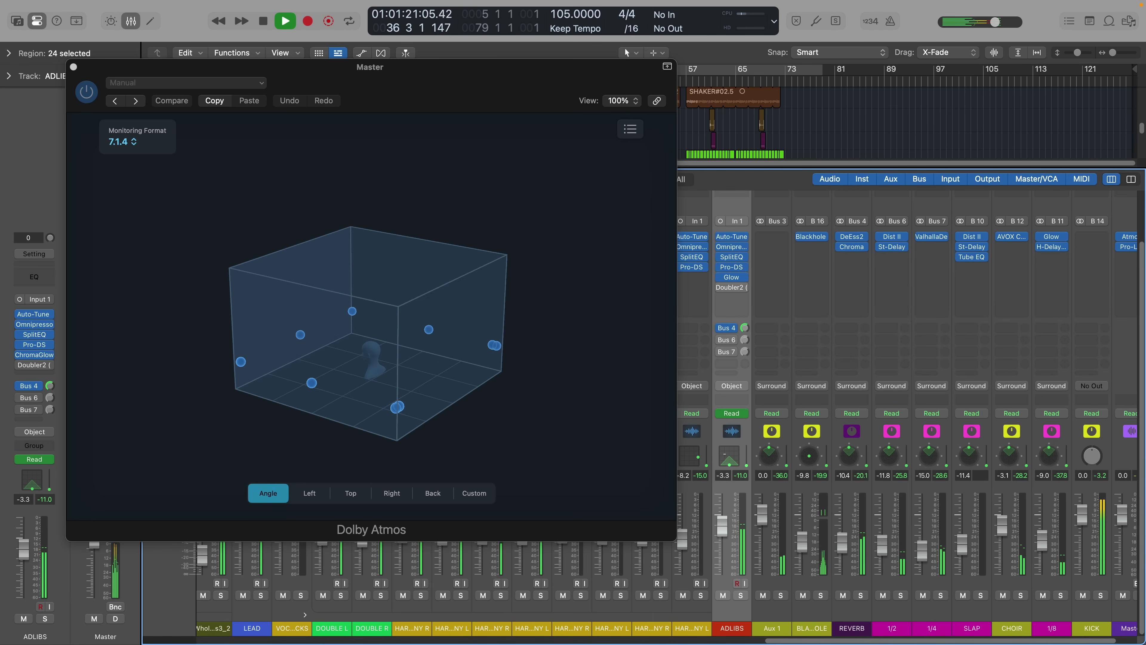
{"action": "double_click", "coordinate": [729, 456]}
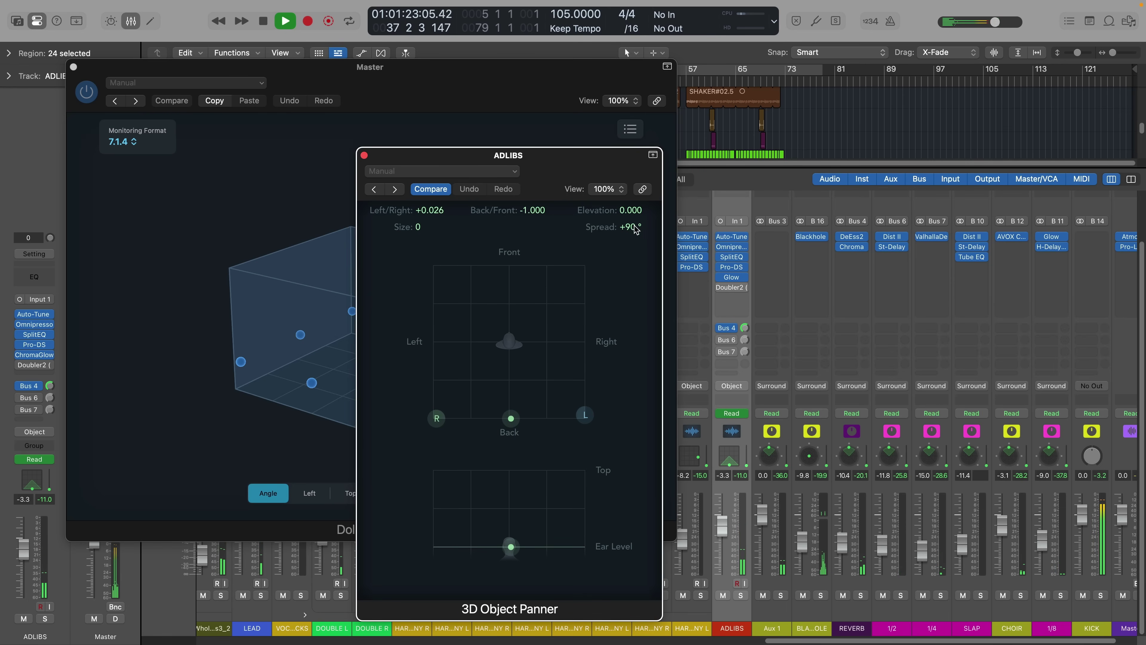
{"action": "mouse_move", "coordinate": [634, 233]}
{"action": "left_mouse_down"}
{"action": "mouse_move", "coordinate": [634, 266]}
{"action": "mouse_move", "coordinate": [634, 255]}
{"action": "left_mouse_up"}
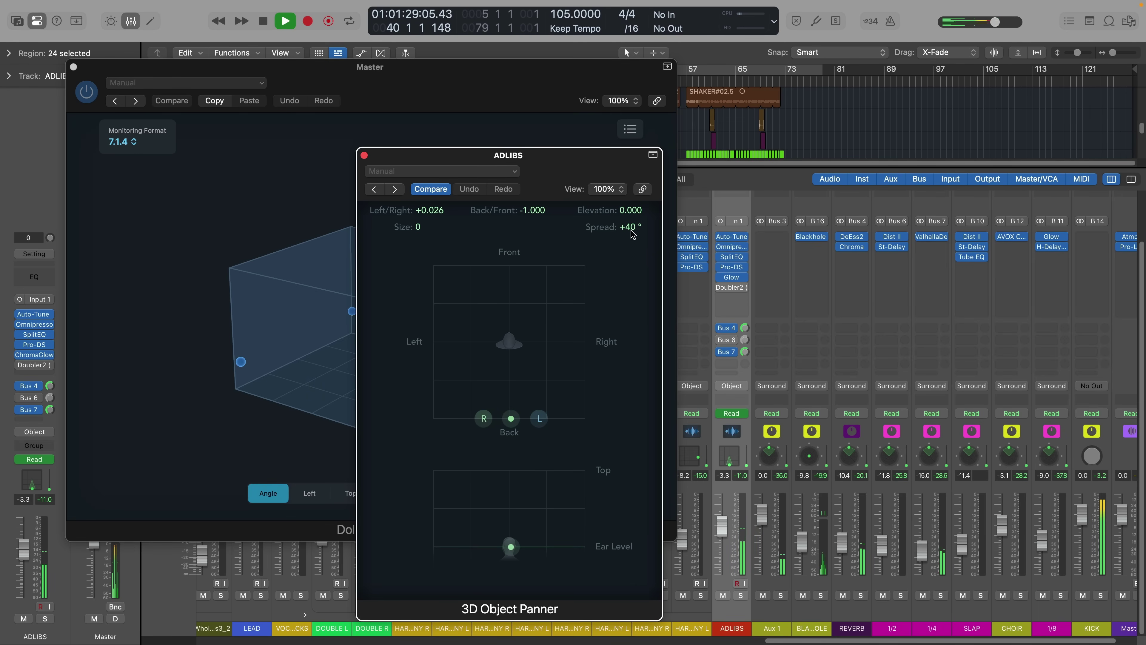
{"action": "left_click", "coordinate": [364, 155]}
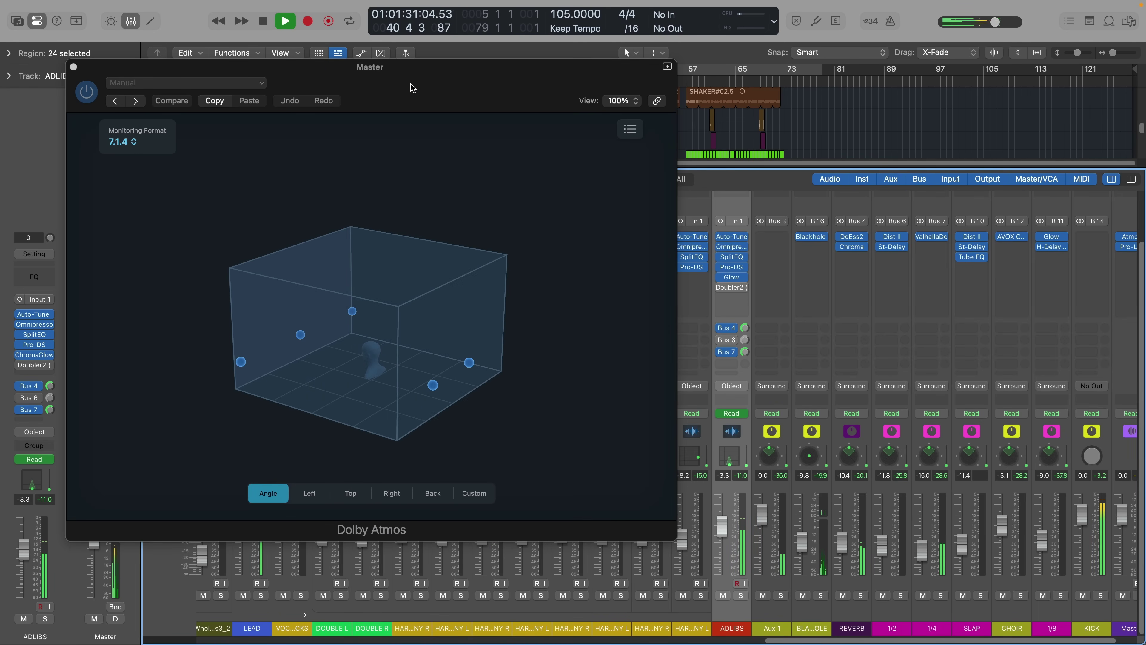
{"action": "key", "text": "x"}
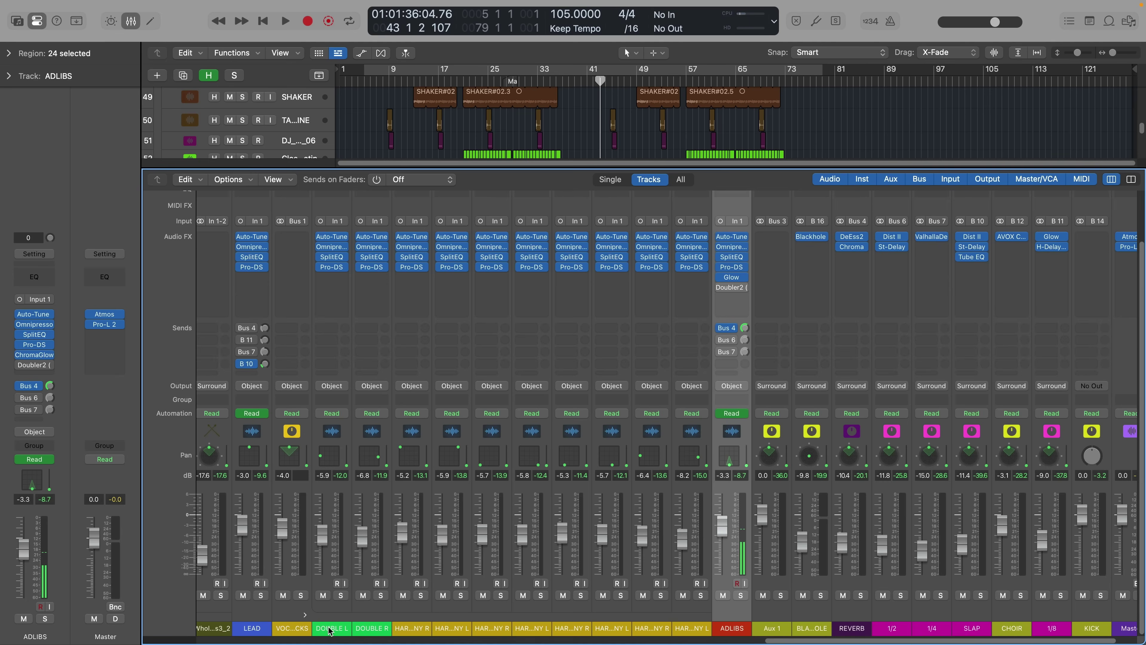
Step: Add a Bus 17 send to all double and harmony vocal channels together and reset the send levels to default
{"action": "left_click", "coordinate": [330, 628]}
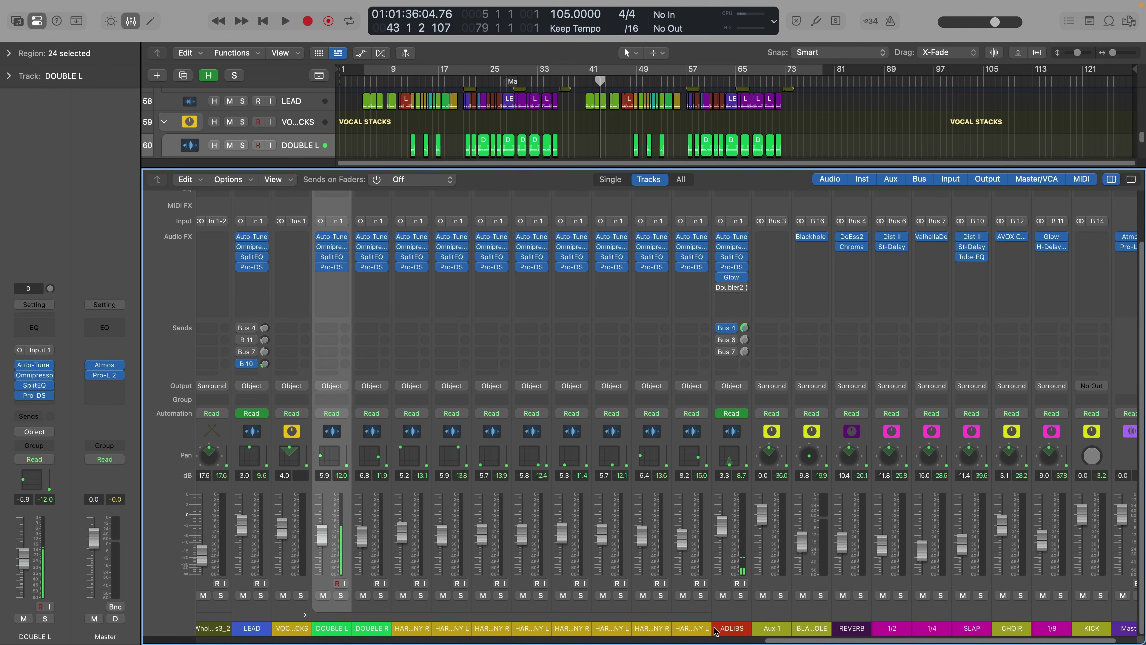
{"action": "left_click", "coordinate": [698, 631], "text": "shift"}
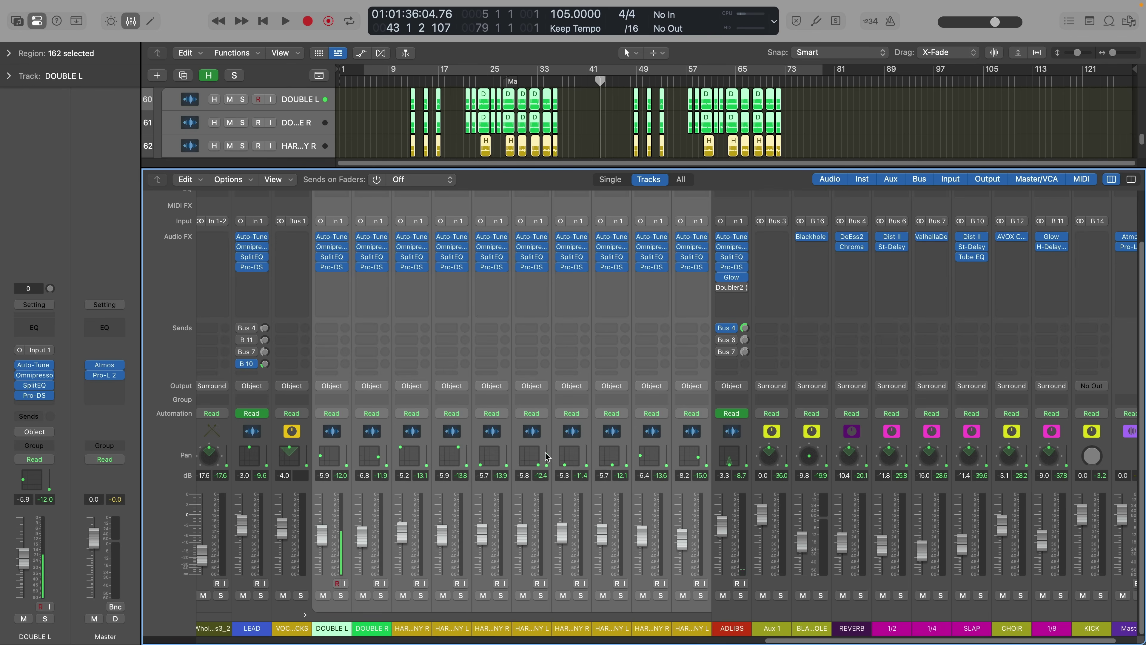
{"action": "left_click", "coordinate": [333, 330]}
{"action": "mouse_move", "coordinate": [343, 432]}
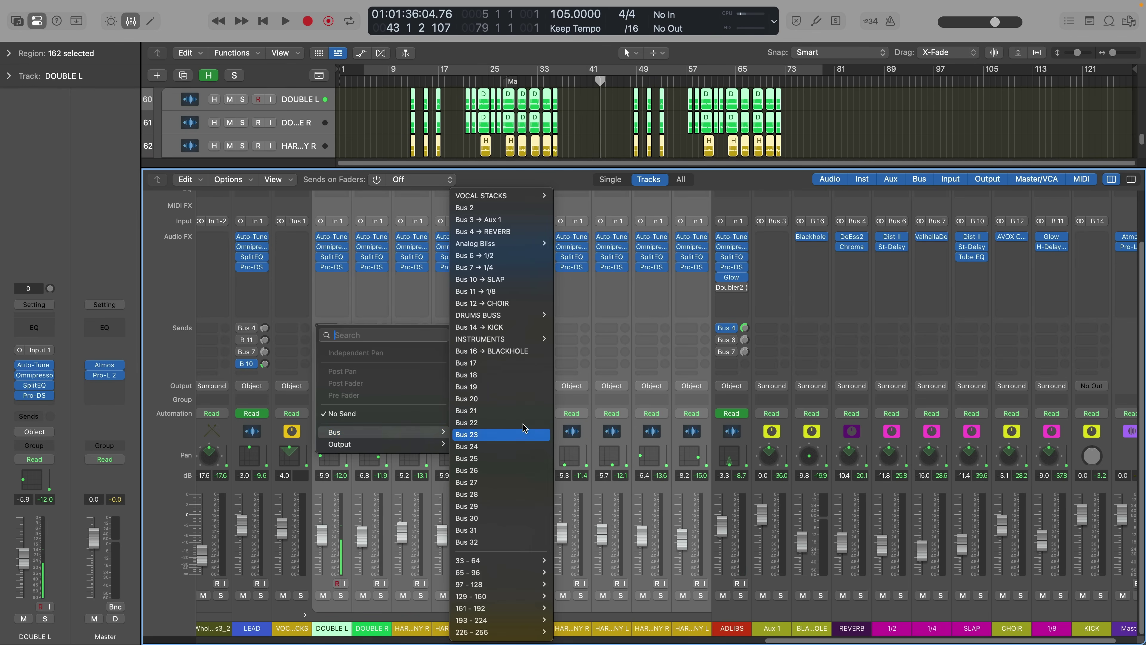
{"action": "left_click", "coordinate": [518, 368]}
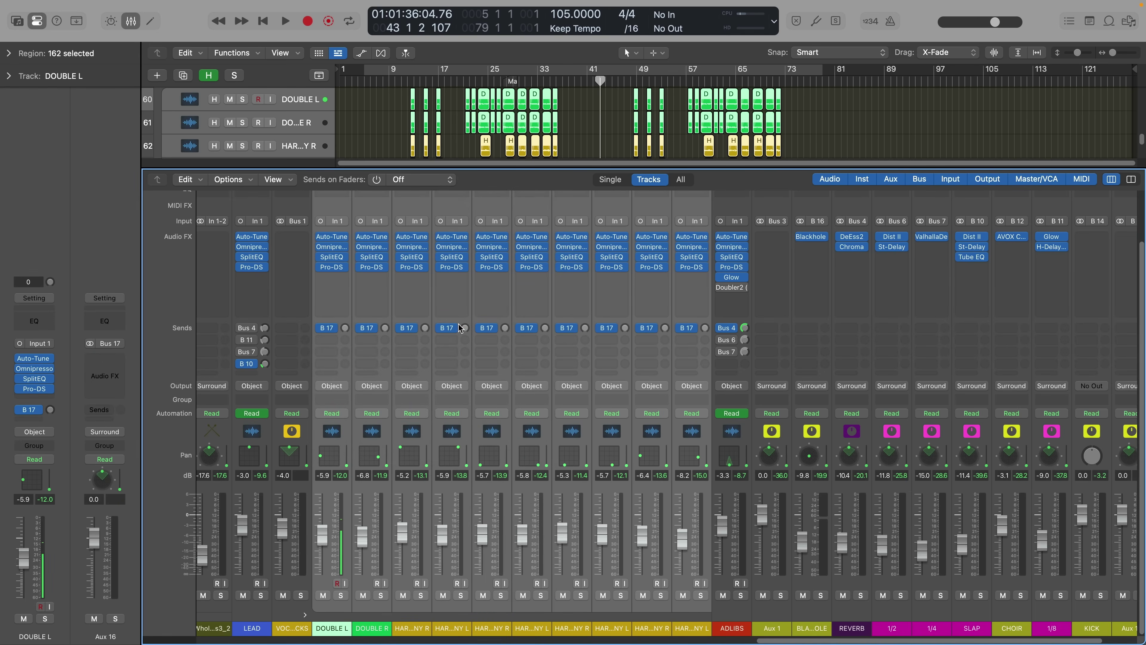
{"action": "left_click", "coordinate": [341, 331], "text": "alt"}
Step: Rename the new Bus 17 aux channel MICRO PITCH and insert MicroPitch Immersive on it as Stereo->7.1.2
{"action": "scroll", "coordinate": [1051, 554], "scroll_direction": "right", "scroll_amount": 4}
{"action": "double_click", "coordinate": [1040, 628]}
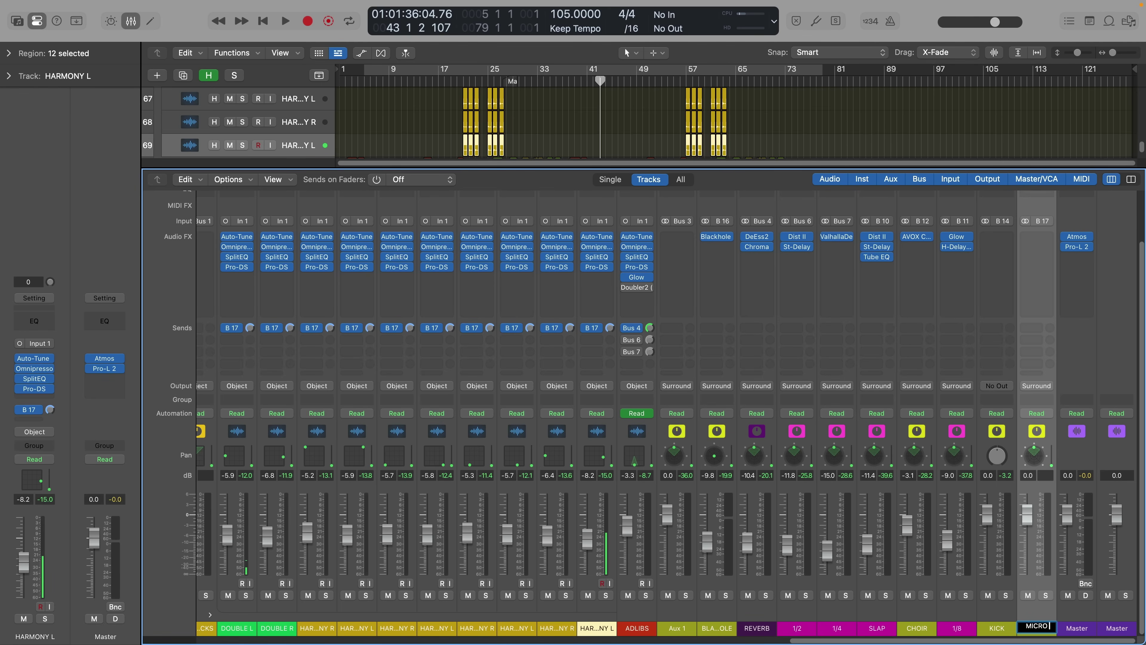
{"action": "key", "text": "Return"}
{"action": "scroll", "coordinate": [1026, 221], "scroll_direction": "left", "scroll_amount": 2}
{"action": "left_click", "coordinate": [1080, 237]}
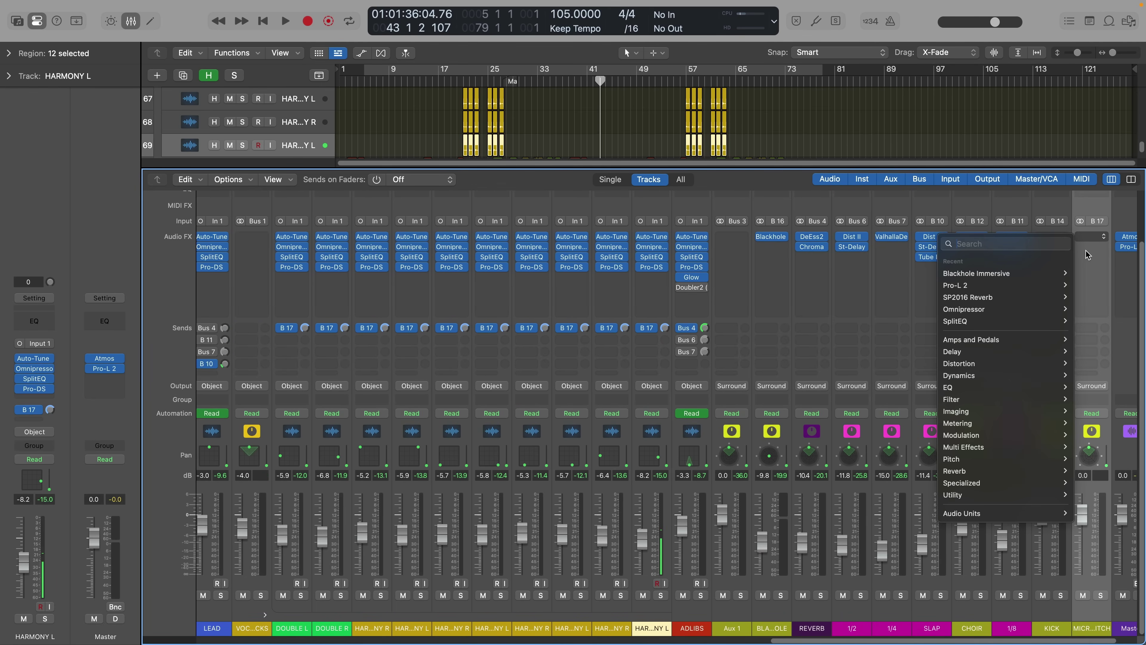
{"action": "type", "text": "IMMERSIVE"}
{"action": "mouse_move", "coordinate": [1037, 273]}
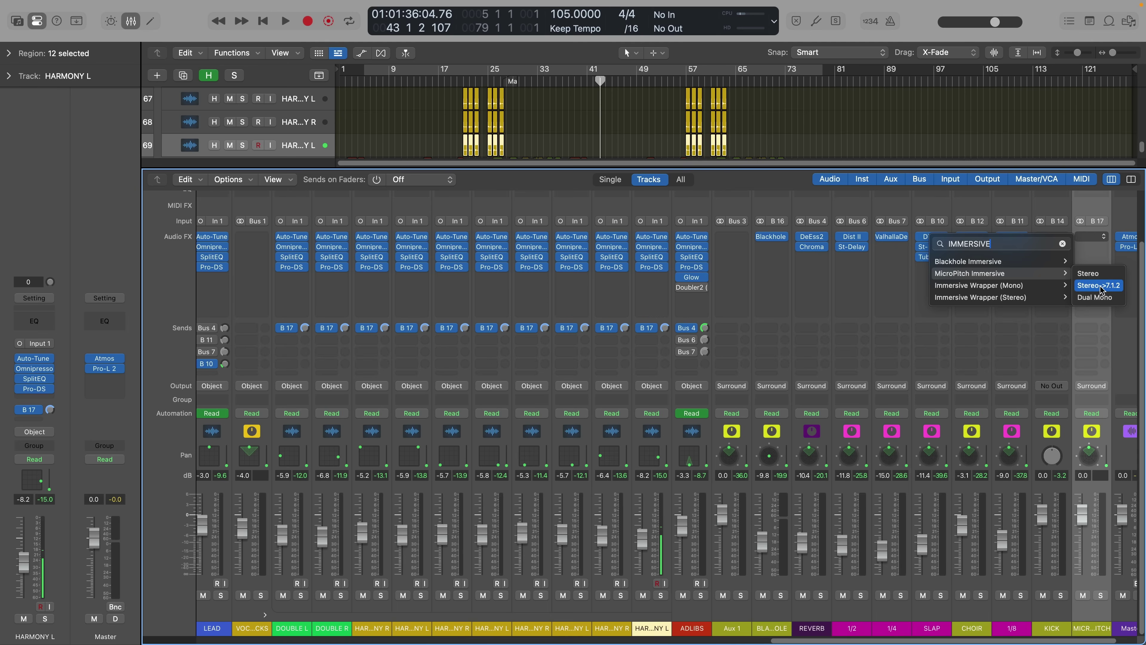
{"action": "left_click", "coordinate": [1100, 285]}
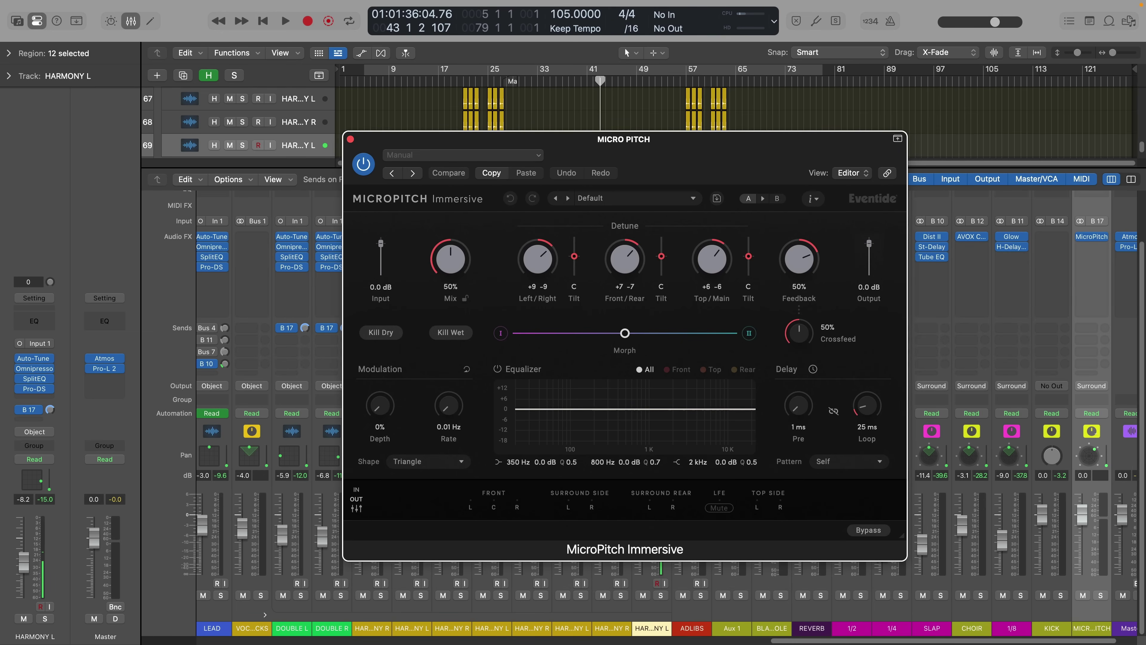
Step: Centre the MICRO PITCH channel's surround panner and set the MicroPitch feedback to 40%
{"action": "left_click", "coordinate": [1091, 456], "text": "alt"}
{"action": "double_click", "coordinate": [1090, 456]}
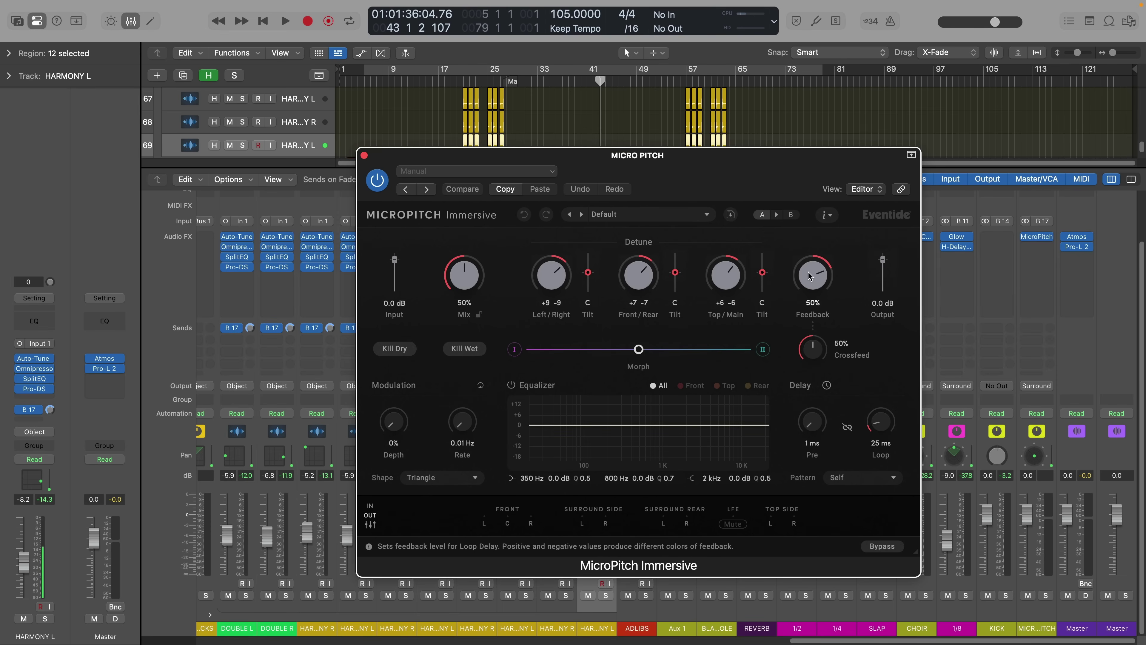
{"action": "left_click_drag", "start_coordinate": [810, 276], "coordinate": [806, 283]}
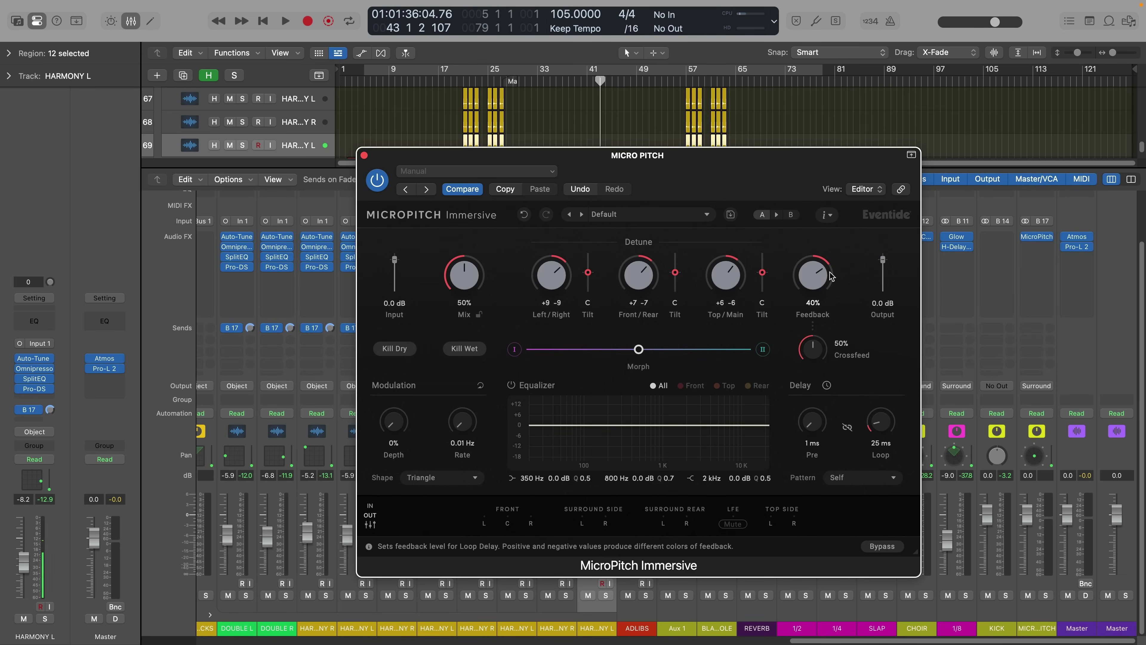
Step: Map the MicroPitch wet/dry mix to 100% for both Morph I and Morph II
{"action": "left_click", "coordinate": [514, 349]}
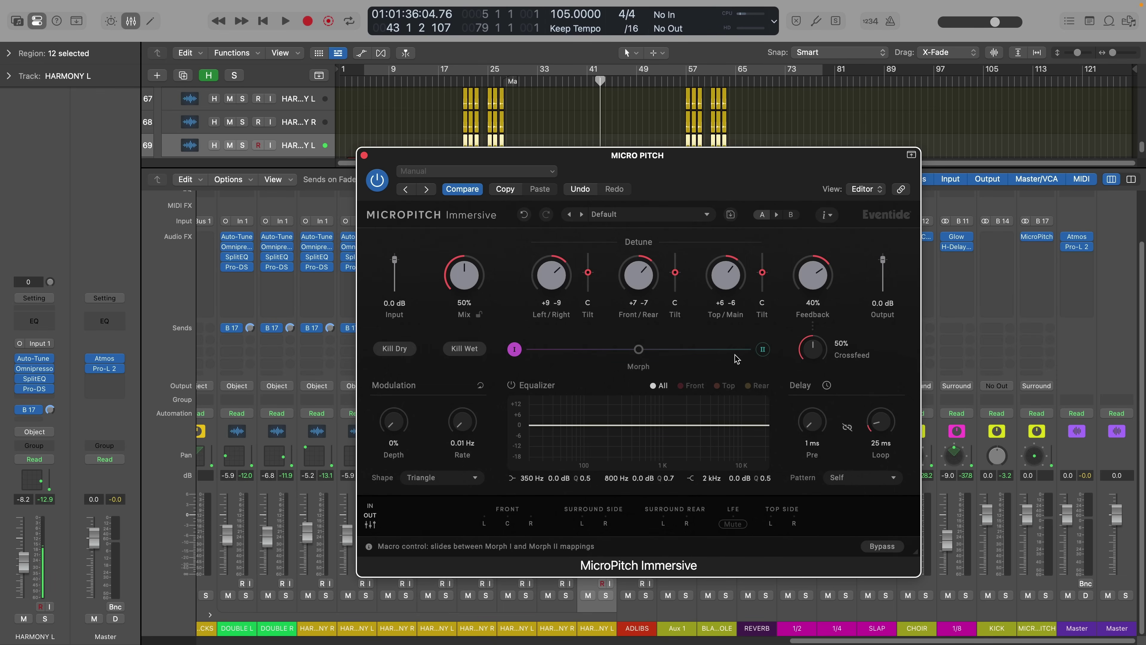
{"action": "left_click", "coordinate": [759, 351]}
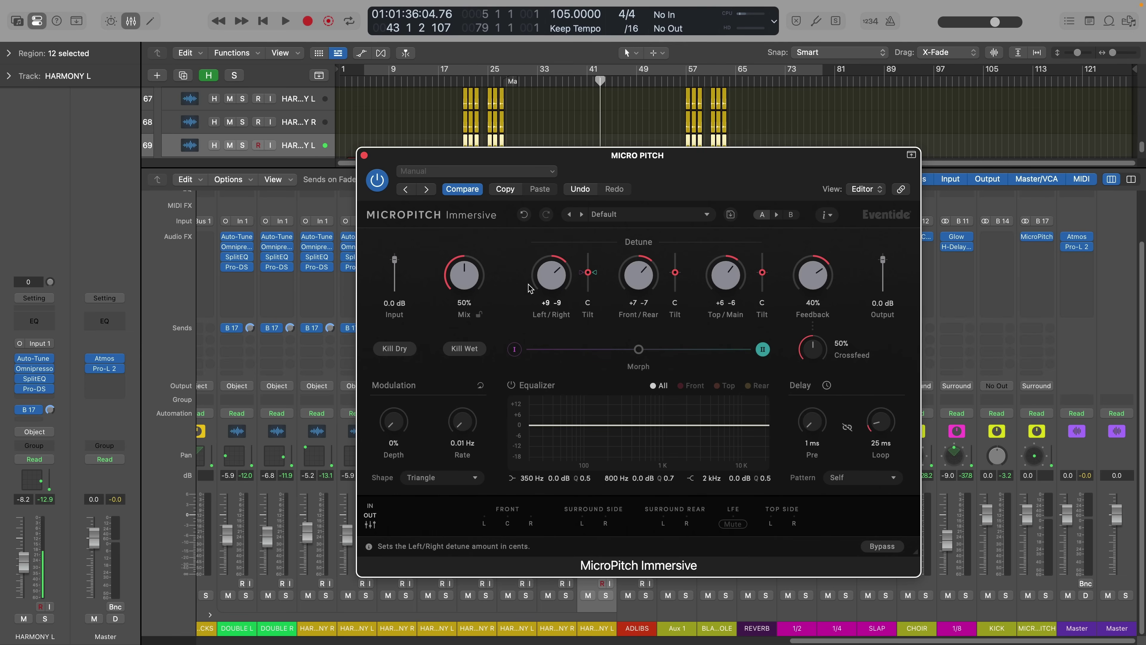
{"action": "left_click_drag", "start_coordinate": [464, 274], "coordinate": [479, 198]}
{"action": "left_click", "coordinate": [514, 349]}
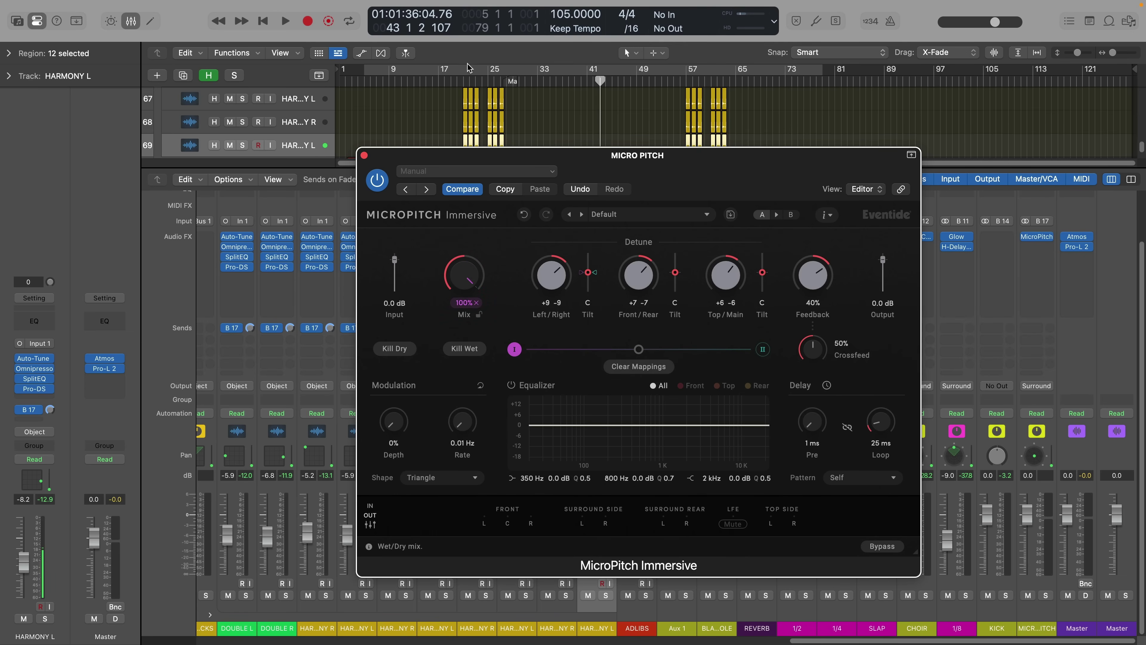
{"action": "left_click", "coordinate": [642, 347]}
Step: Map Morph I to Left/Right -6 +6, Front/Rear -11 +11, Top/Main -12 +12 and feedback -34%, and slide Morph fully to I
{"action": "left_click", "coordinate": [515, 349]}
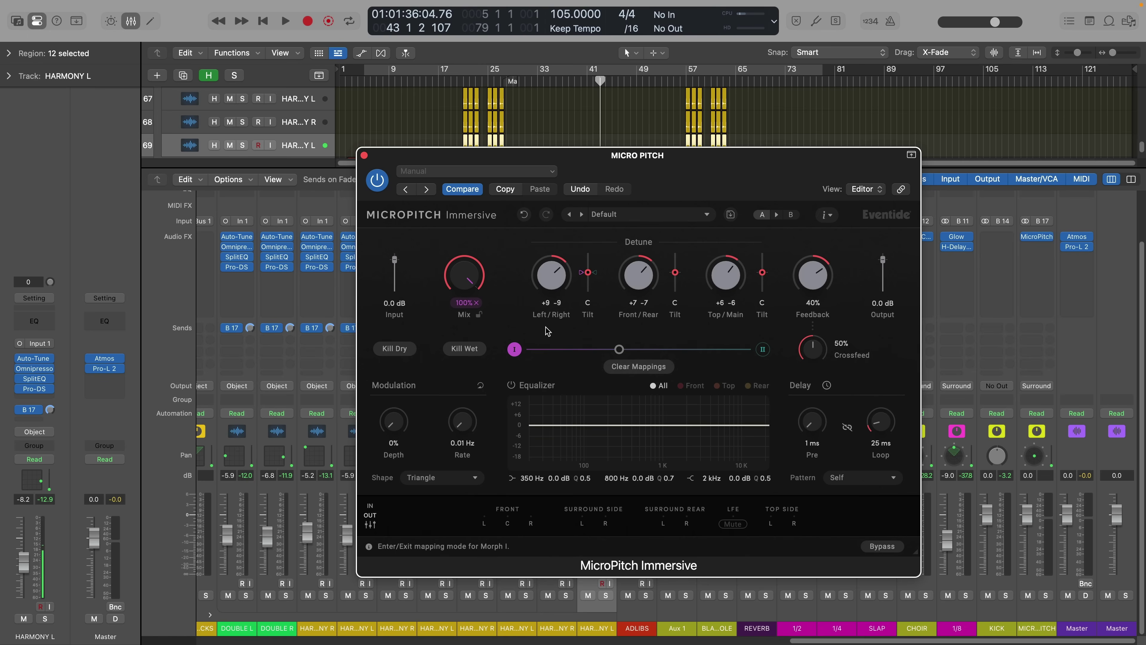
{"action": "left_click_drag", "start_coordinate": [545, 288], "coordinate": [546, 316]}
{"action": "left_click_drag", "start_coordinate": [638, 280], "coordinate": [614, 308]}
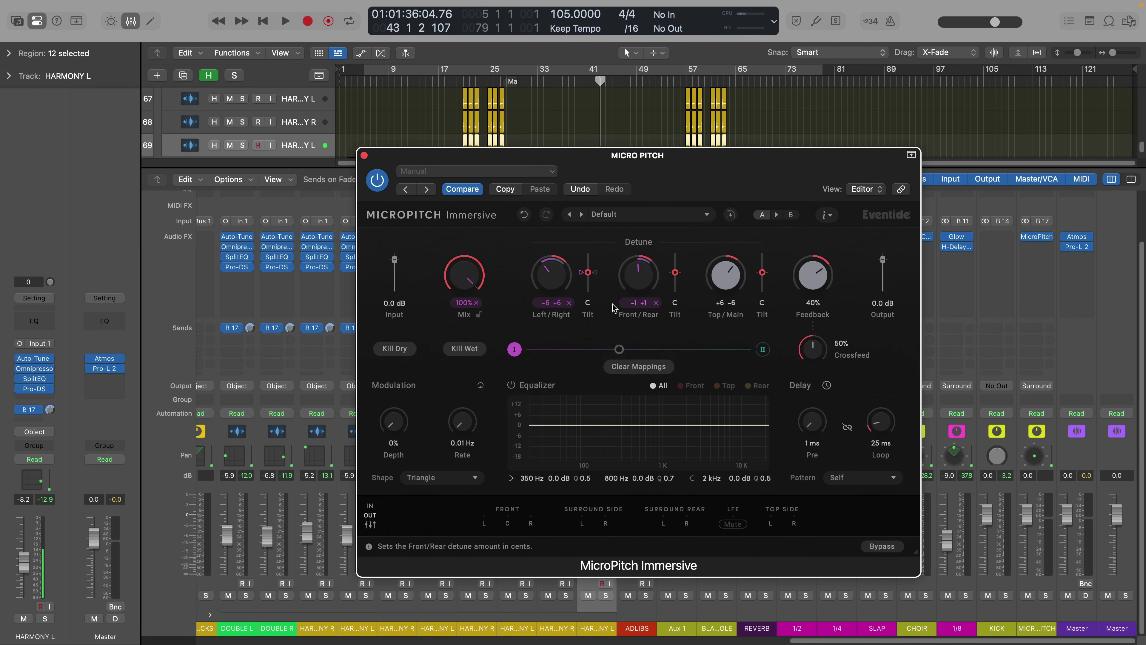
{"action": "left_click", "coordinate": [763, 348]}
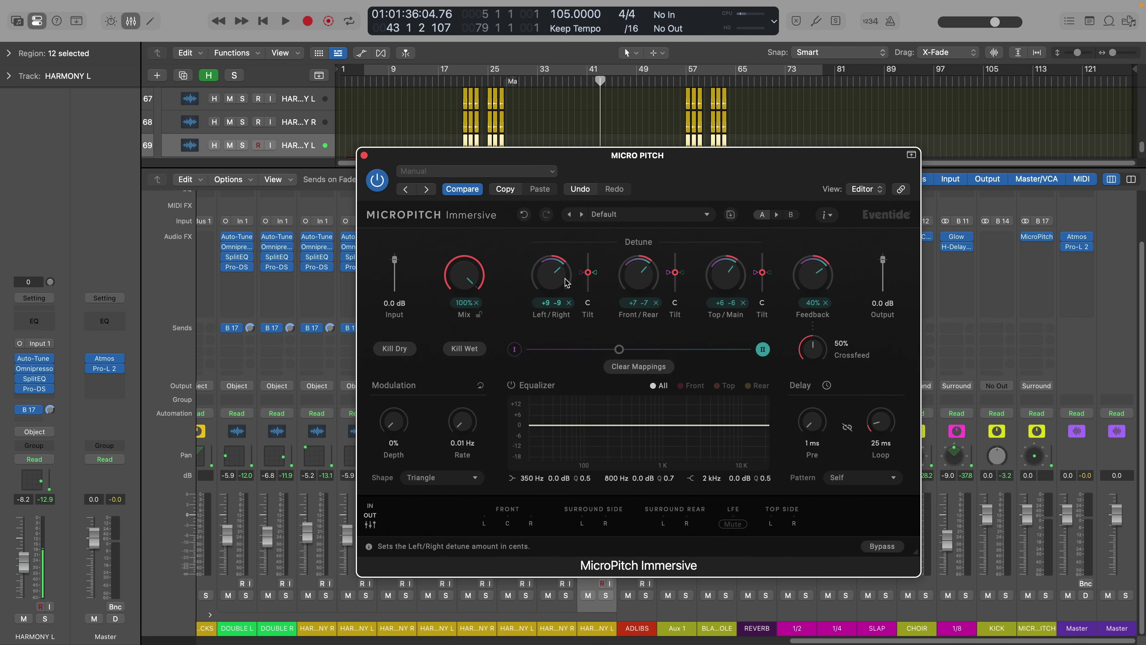
{"action": "left_click_drag", "start_coordinate": [616, 349], "coordinate": [529, 364]}
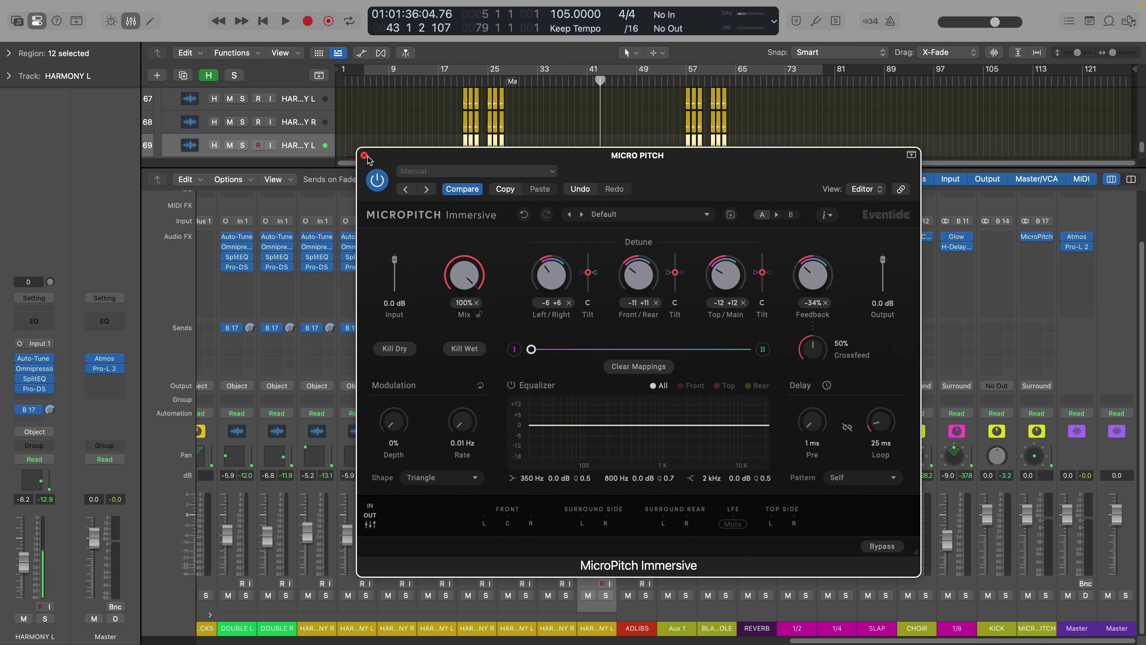
Step: Loop playback from bar 21 to about bar 28, lower the MICRO PITCH fader to -5.6 dB, and compare the effect by muting it
{"action": "left_click_drag", "start_coordinate": [412, 160], "coordinate": [331, 153]}
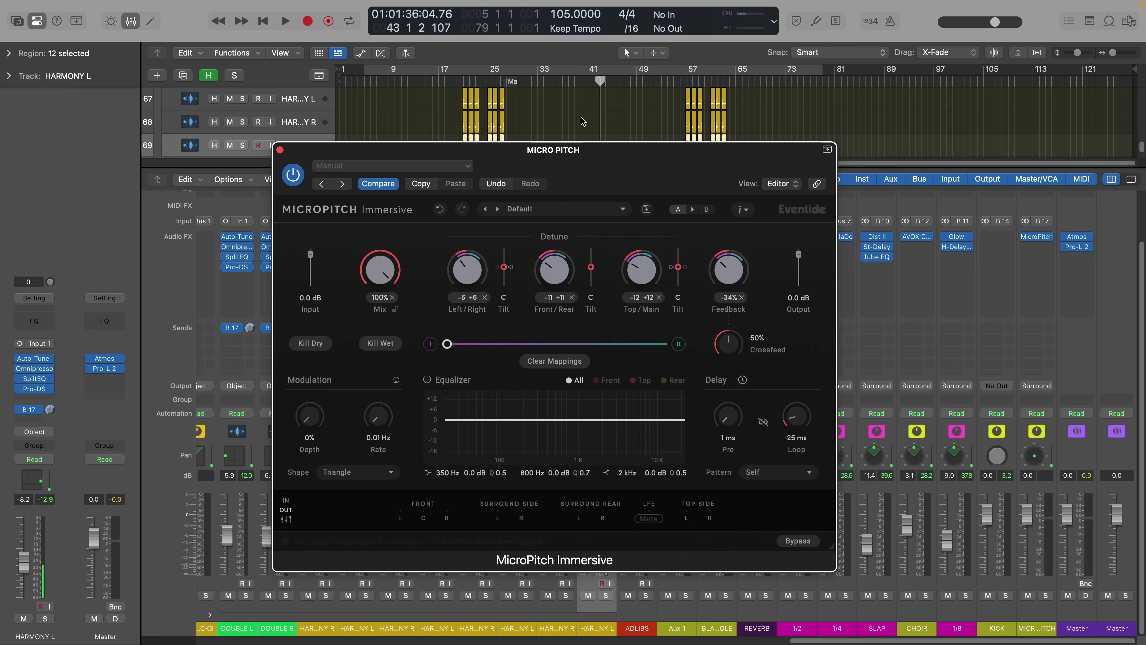
{"action": "left_click_drag", "start_coordinate": [467, 77], "coordinate": [506, 71]}
{"action": "key", "text": "space"}
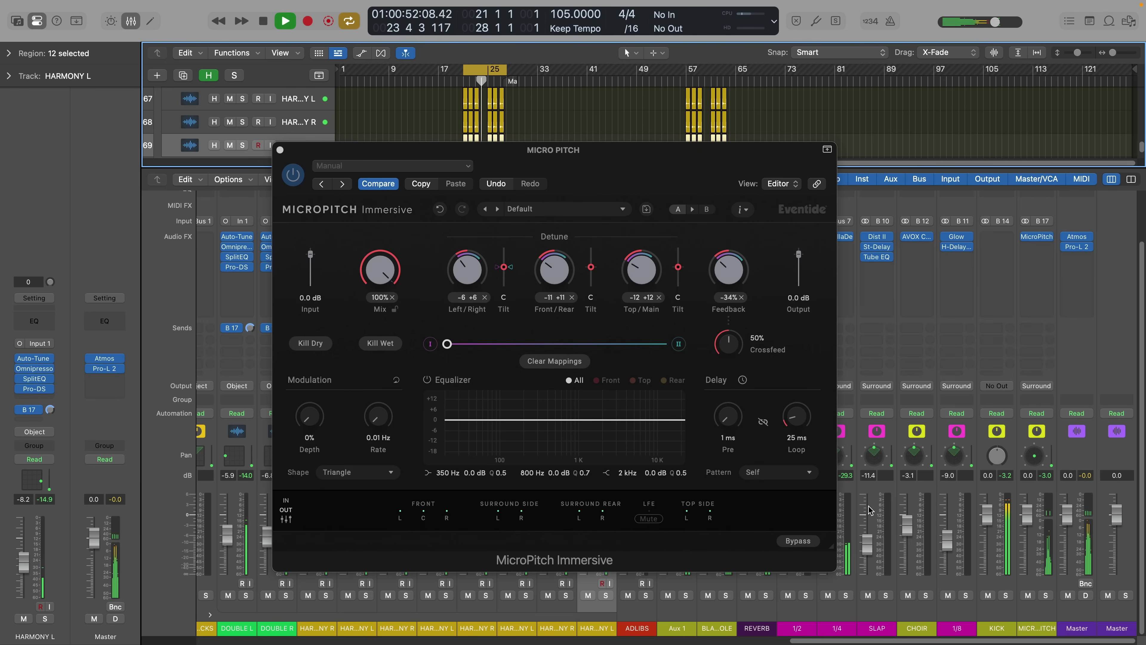
{"action": "left_click_drag", "start_coordinate": [1030, 525], "coordinate": [1030, 531]}
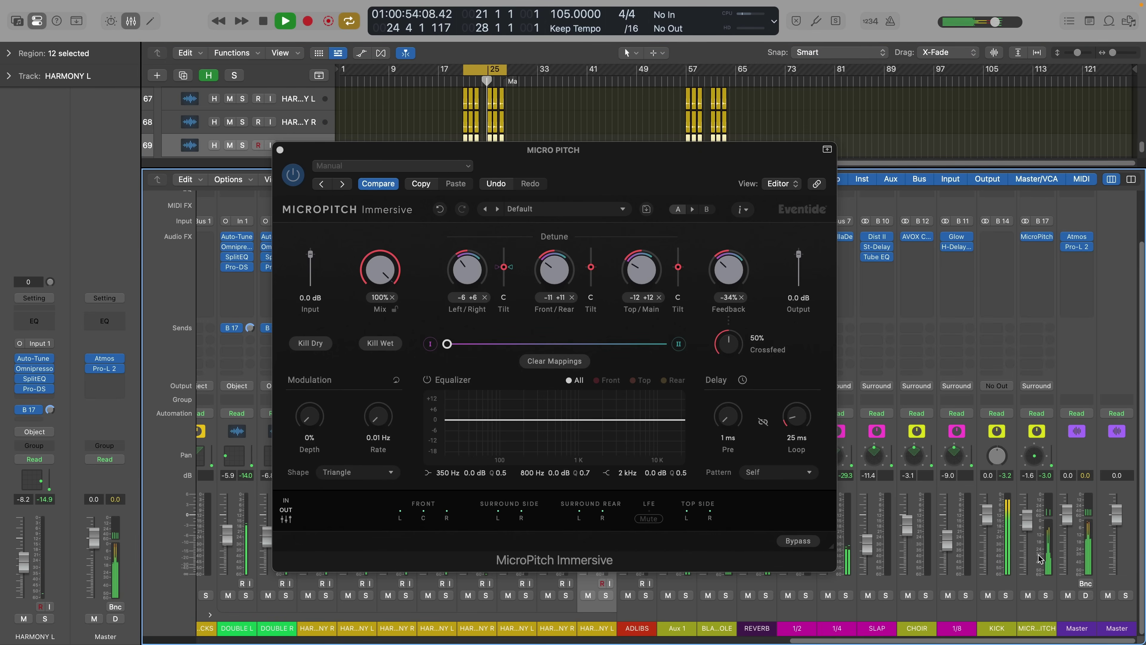
{"action": "left_click", "coordinate": [1028, 594]}
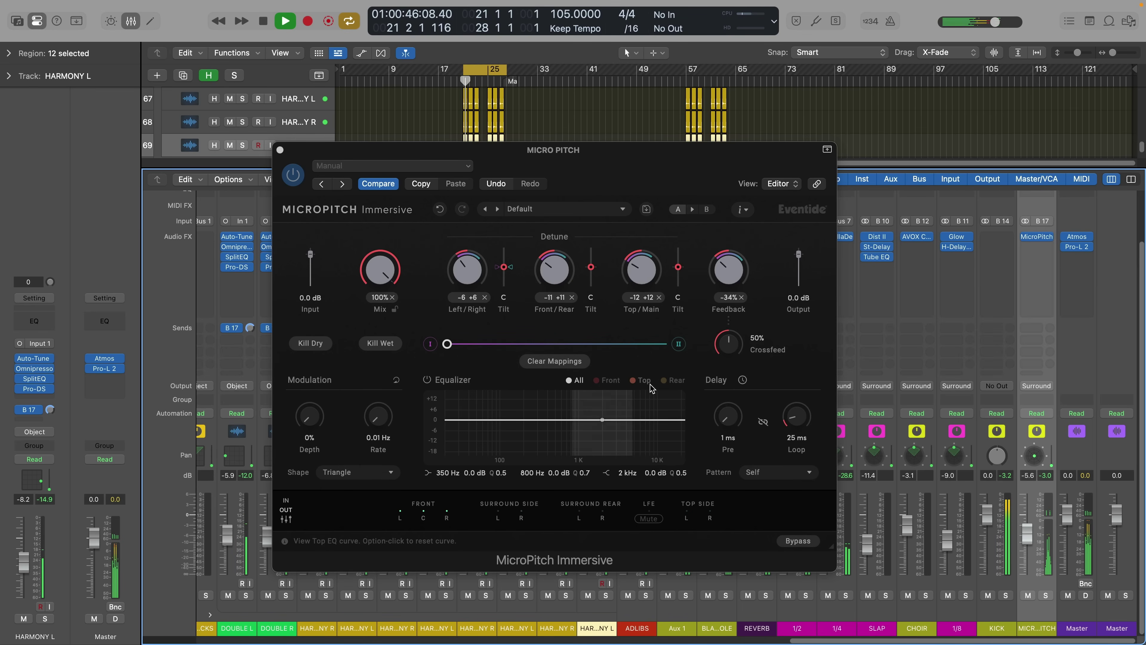
Step: Stop playback, cut the high shelf of the Front EQ curve, and boost the Rear curve's high shelf to 7.3 dB at 2.2 kHz
{"action": "key", "text": "space"}
{"action": "left_click", "coordinate": [607, 380]}
{"action": "mouse_move", "coordinate": [602, 419]}
{"action": "left_mouse_down"}
{"action": "mouse_move", "coordinate": [615, 427]}
{"action": "mouse_move", "coordinate": [613, 413]}
{"action": "mouse_move", "coordinate": [613, 432]}
{"action": "left_mouse_up"}
{"action": "left_click", "coordinate": [667, 380]}
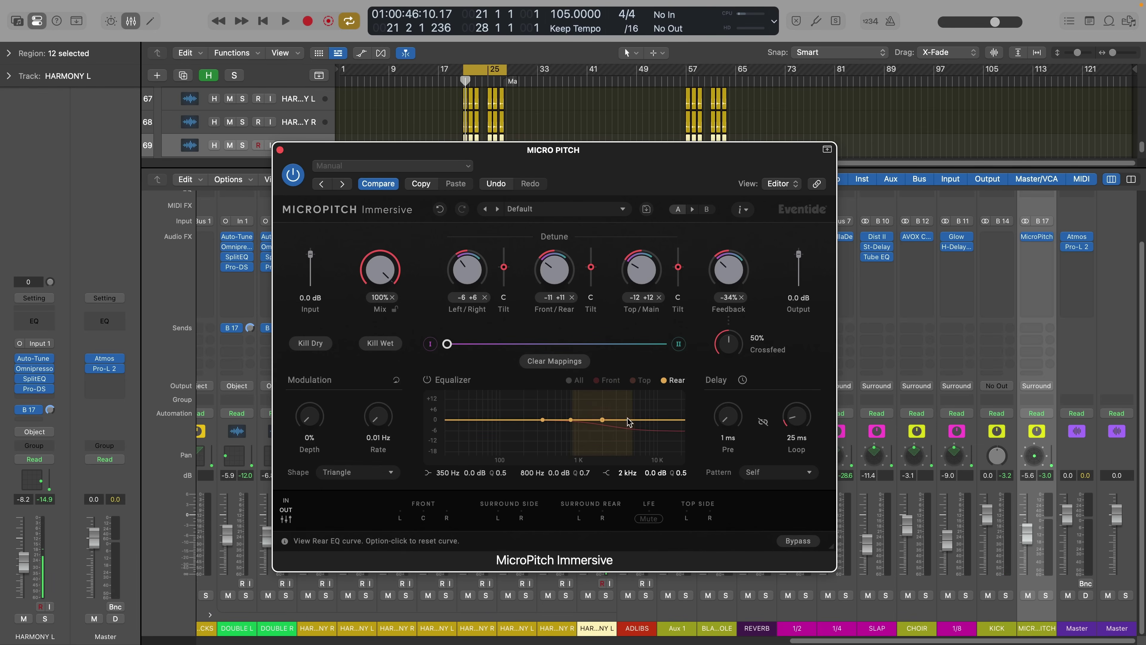
{"action": "left_click_drag", "start_coordinate": [607, 419], "coordinate": [609, 411]}
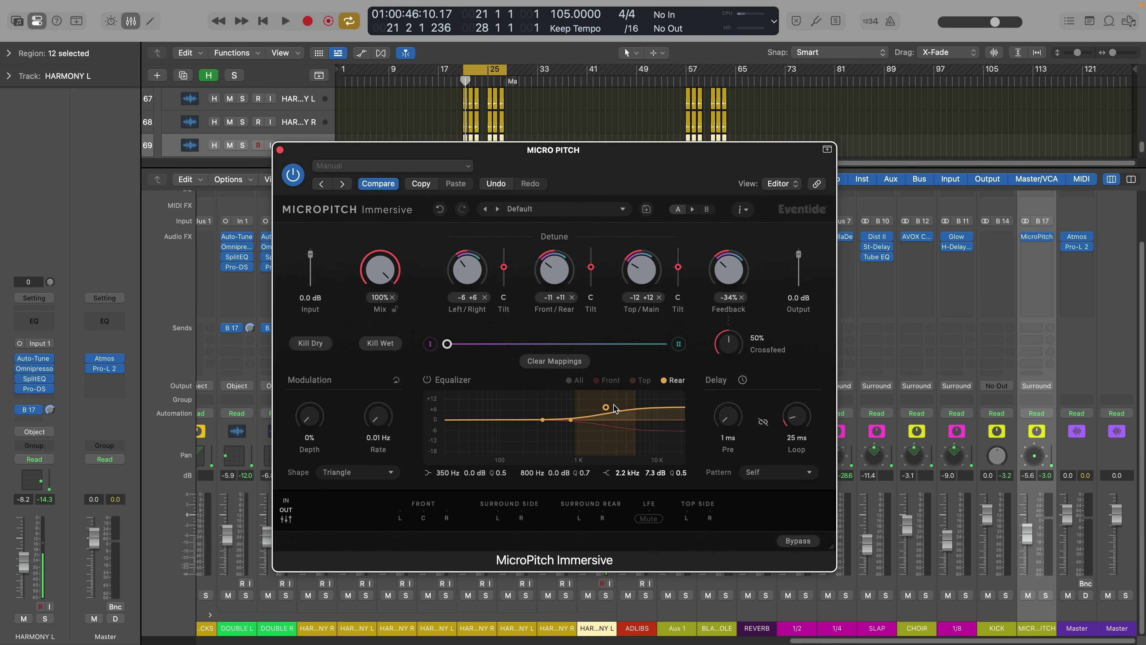
Step: During playback, set the detune modulation to 57% depth and 0.79 Hz rate with a Sine shape
{"action": "key", "text": "space"}
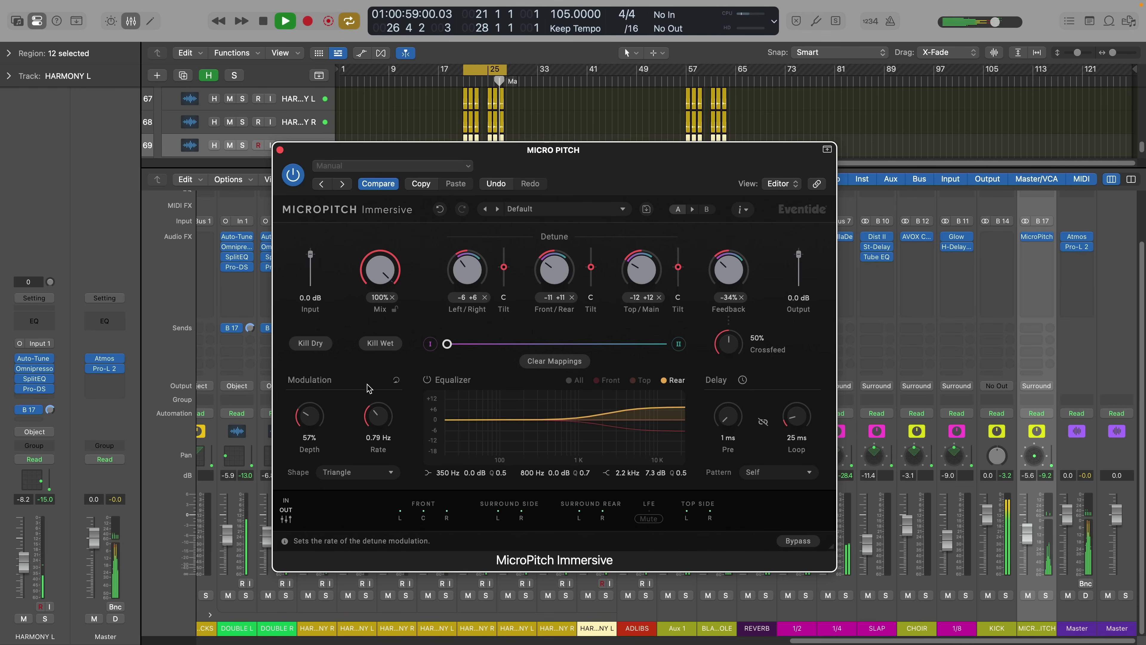
{"action": "left_click", "coordinate": [355, 474]}
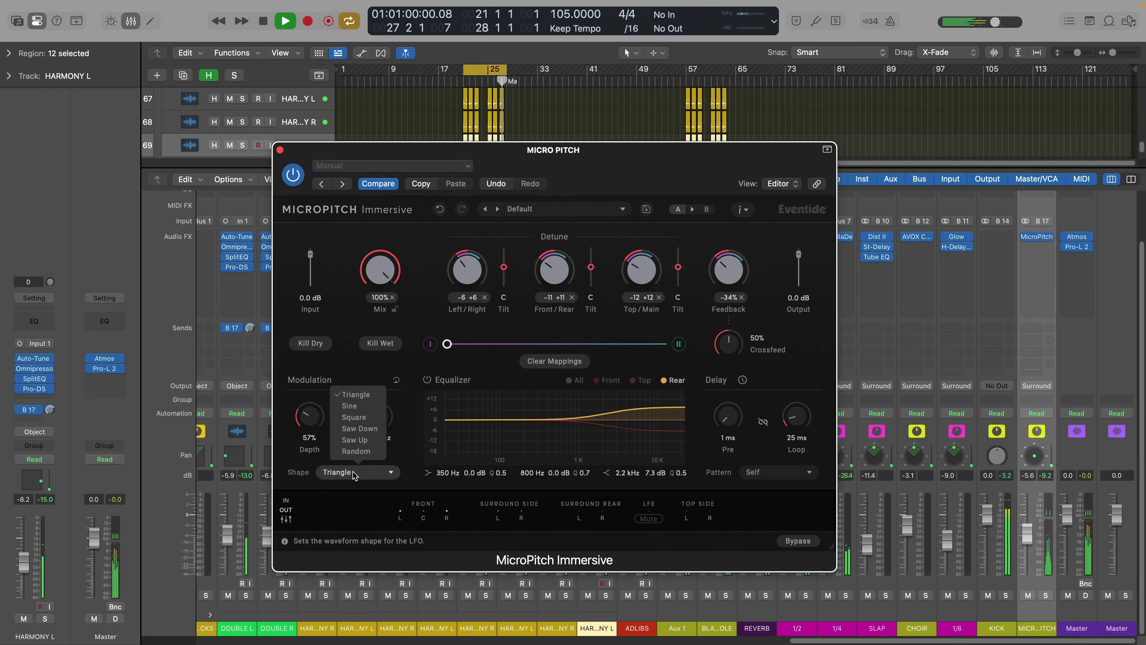
{"action": "left_click", "coordinate": [350, 405]}
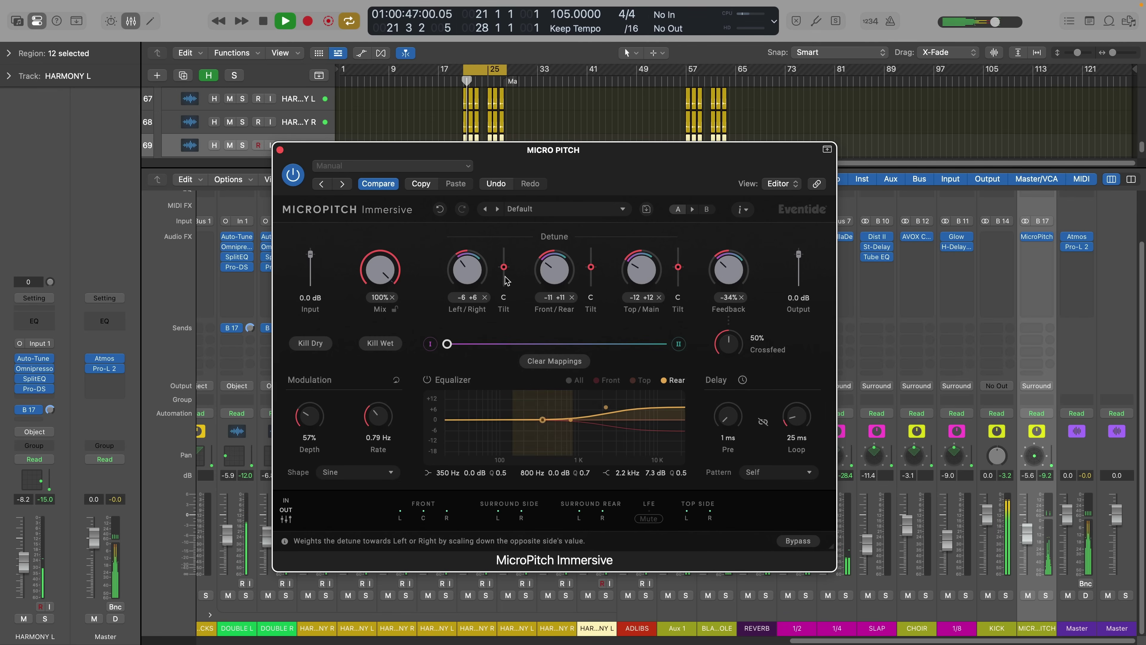
Step: Extend the cycle range to about bar 33 and lower the fader of the MicroPitch aux channel slightly
{"action": "left_click_drag", "start_coordinate": [506, 70], "coordinate": [534, 69]}
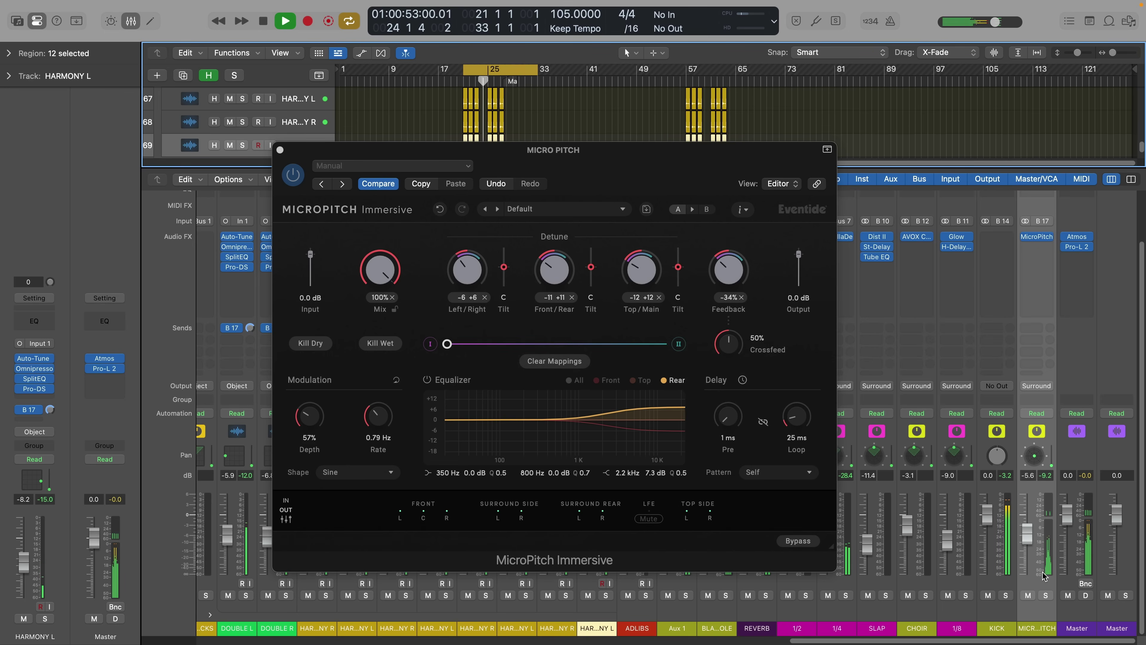
{"action": "left_click_drag", "start_coordinate": [1030, 535], "coordinate": [1029, 542]}
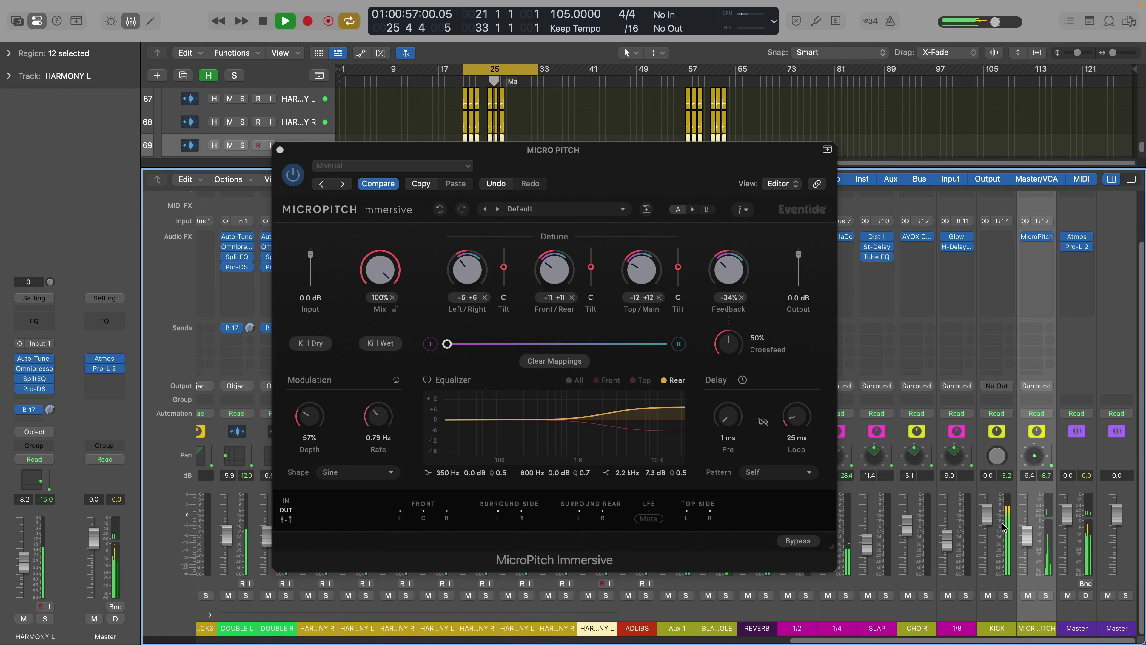
Step: Slide the MicroPitch morph fully towards II, stop playback, and set the detune tilts to 100 L, 71 R and 97 T
{"action": "left_click_drag", "start_coordinate": [447, 344], "coordinate": [662, 343]}
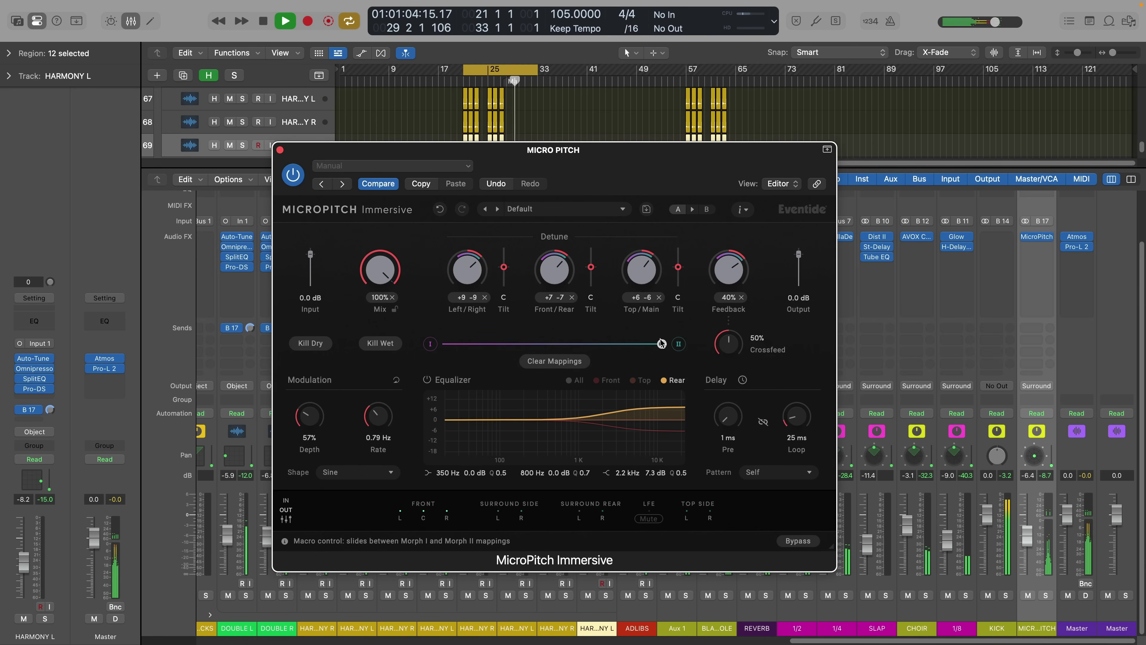
{"action": "key", "text": "space"}
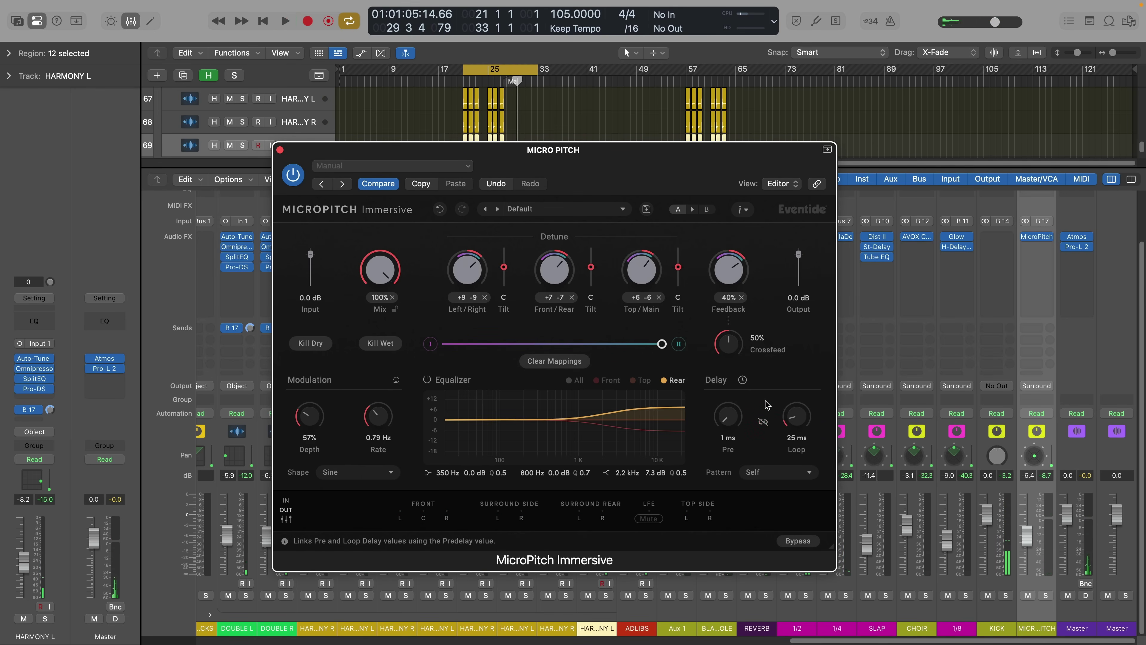
{"action": "left_click_drag", "start_coordinate": [503, 267], "coordinate": [505, 287]}
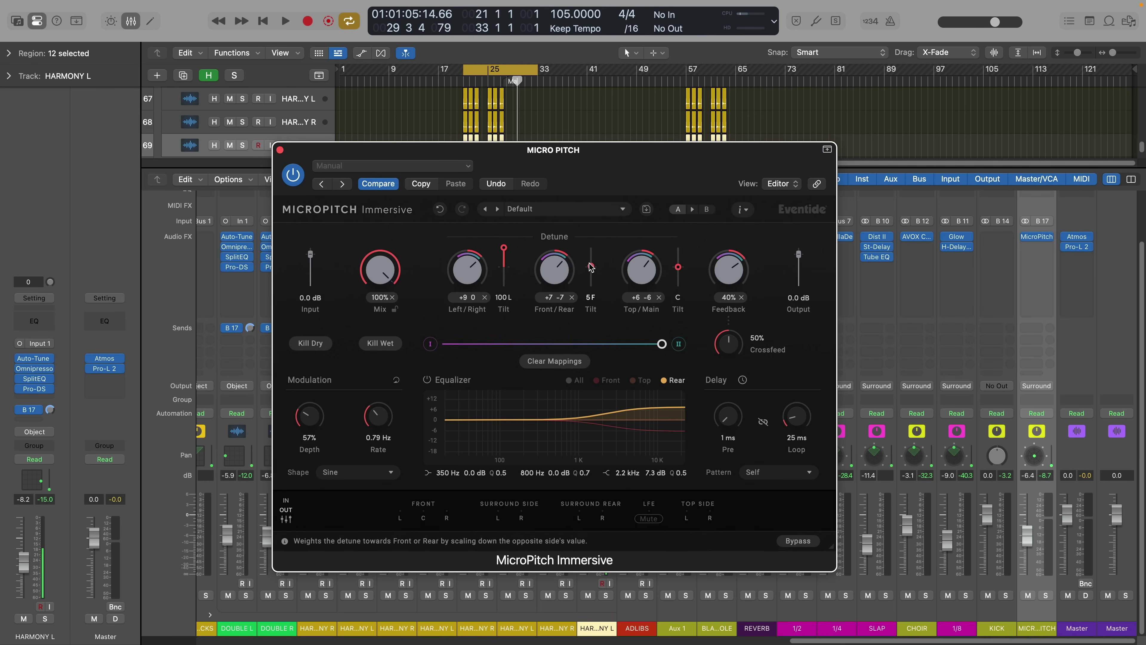
{"action": "left_click_drag", "start_coordinate": [592, 283], "coordinate": [591, 285]}
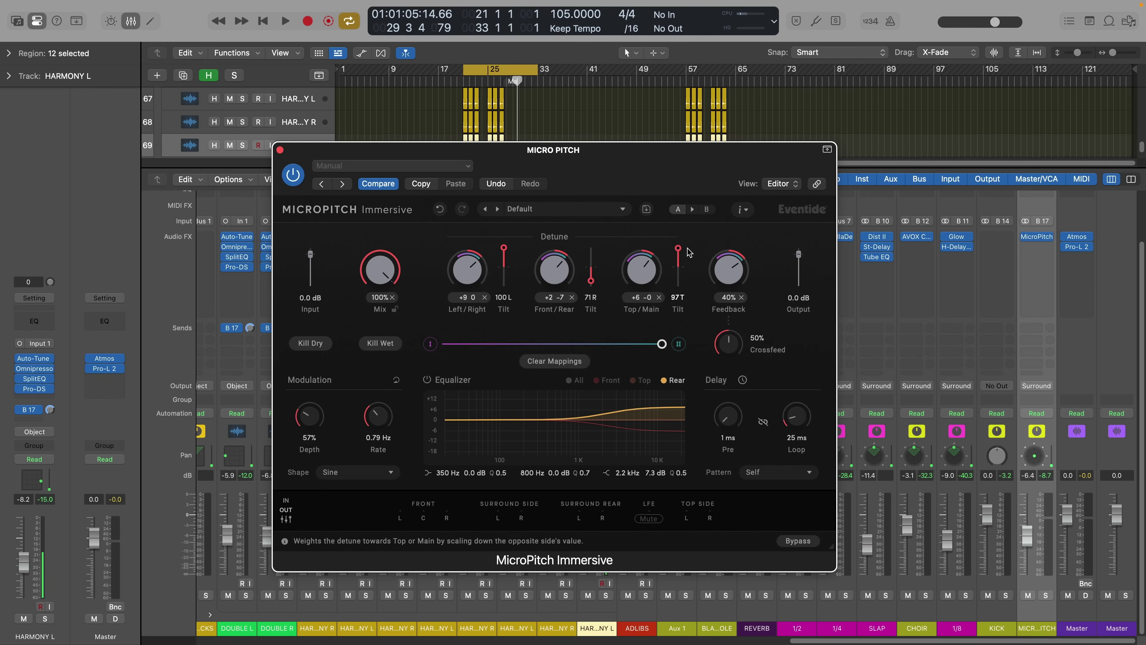
Step: Play the section and examine the object positions in the Dolby Atmos plug-in on the Master channel
{"action": "left_click", "coordinate": [1076, 236]}
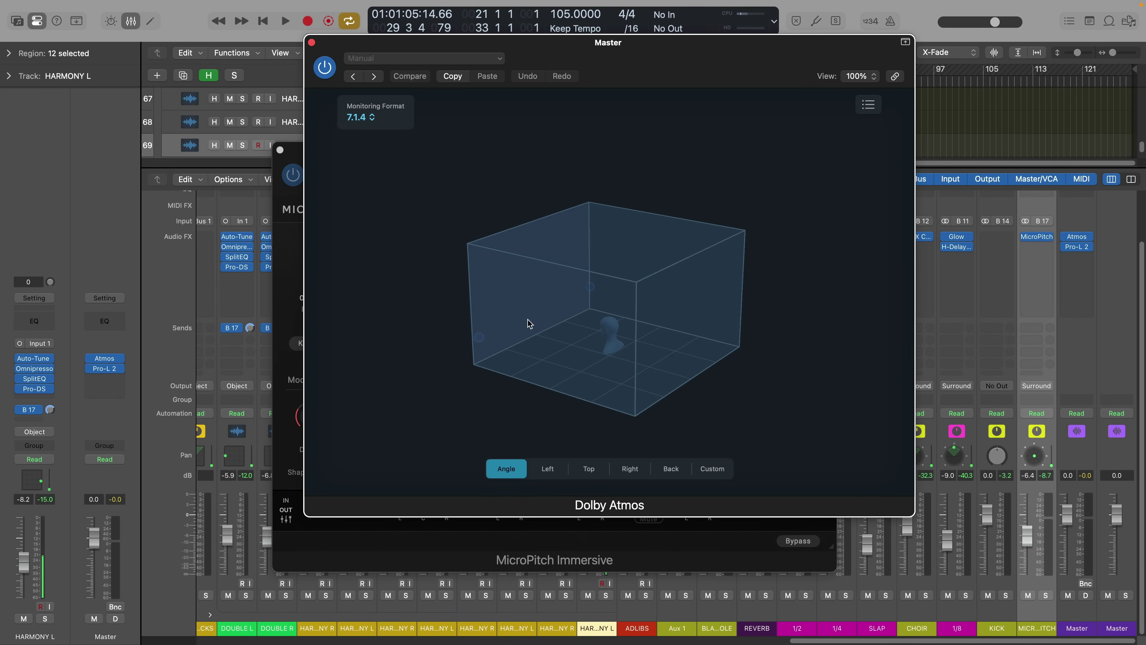
{"action": "key", "text": "space"}
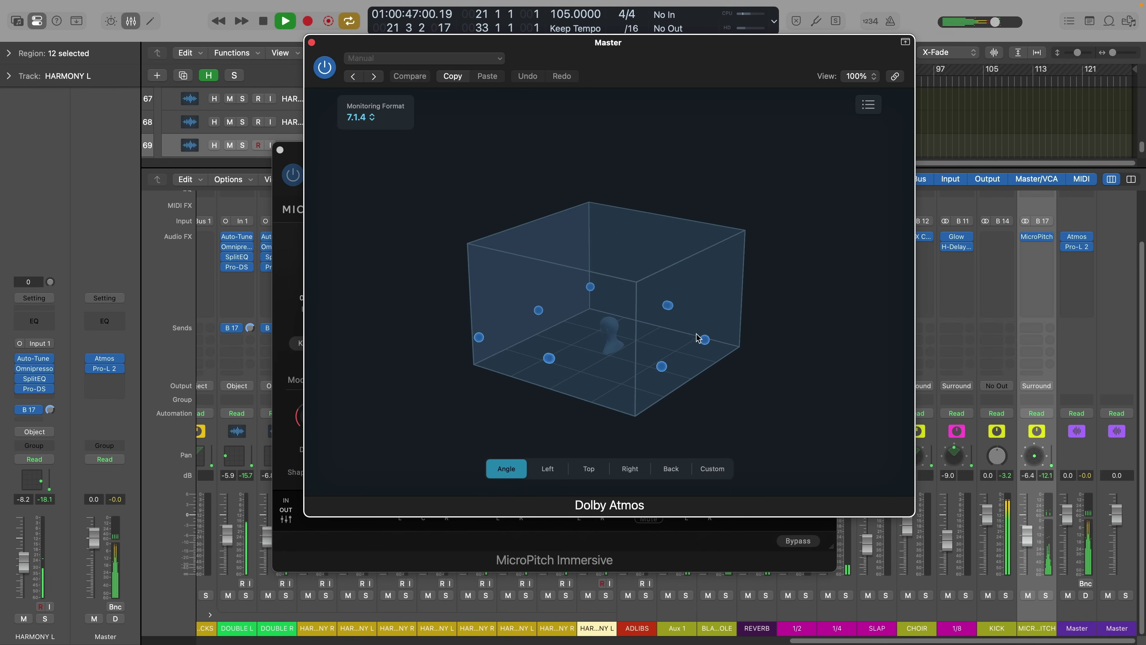
{"action": "left_click", "coordinate": [312, 43]}
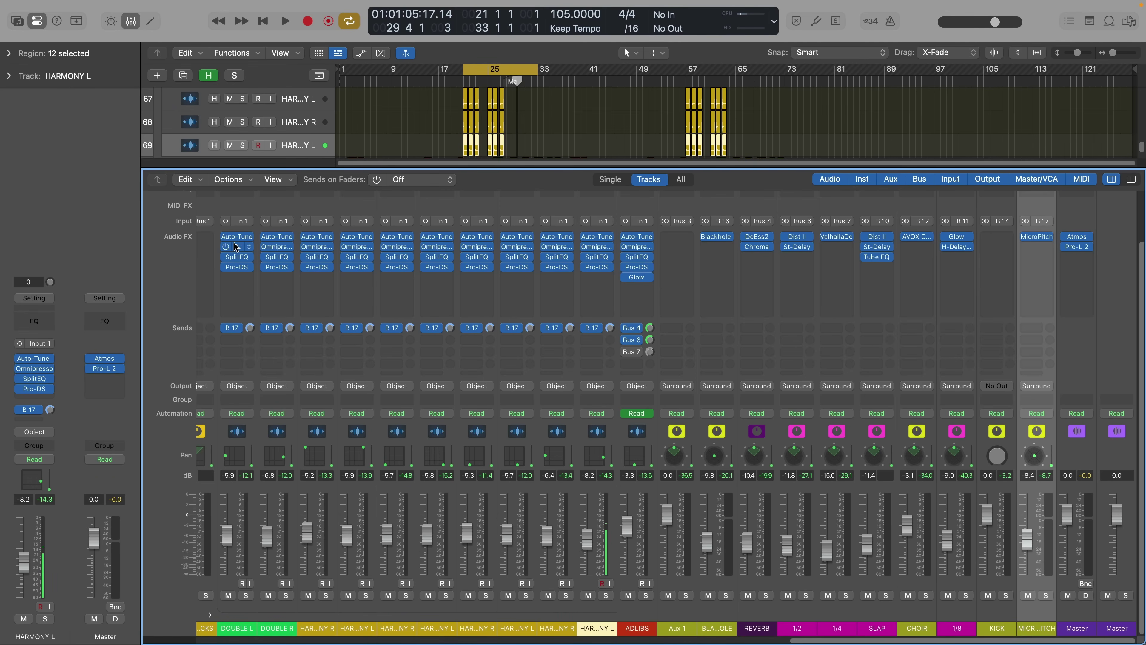
Step: Inspect the Omnipressor settings on the DOUBLE L channel
{"action": "left_click", "coordinate": [236, 246]}
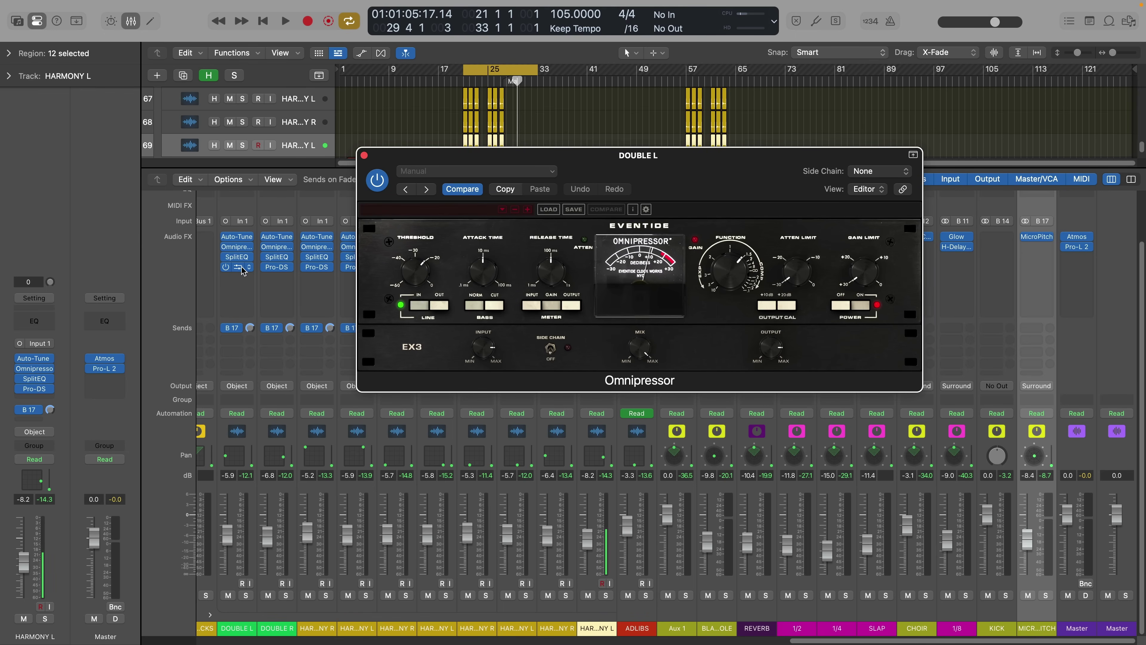
{"action": "left_click", "coordinate": [364, 155]}
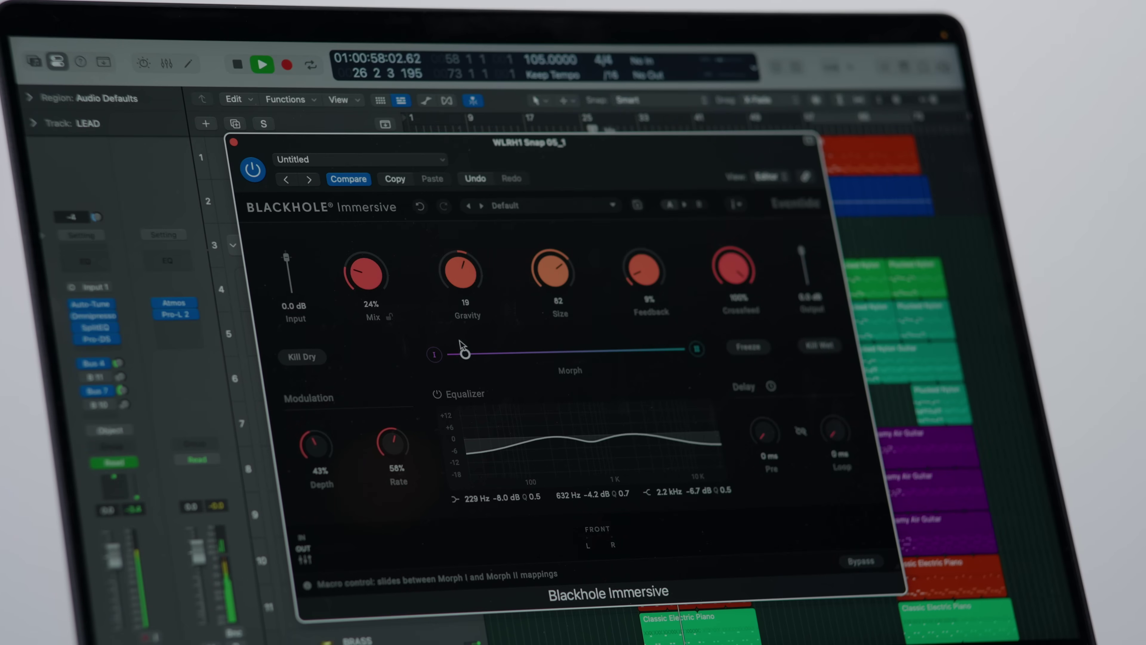
{"action": "left_click_drag", "start_coordinate": [460, 352], "coordinate": [535, 330]}
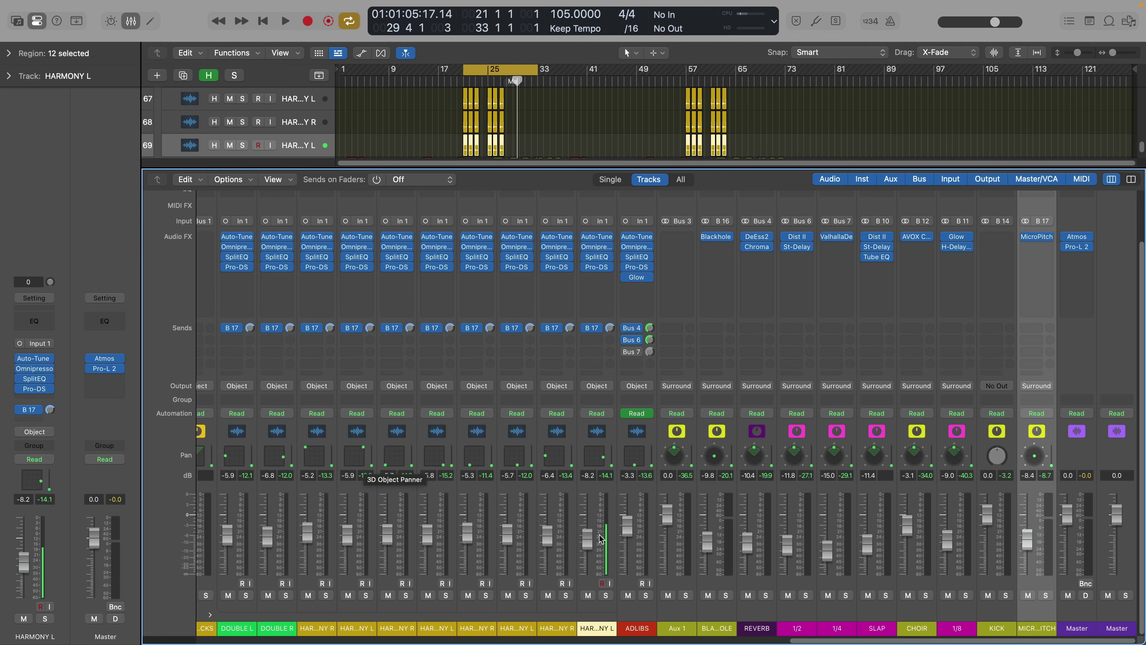
Step: Remove the Bus 7, Bus 6 and Bus 4 sends from the ADLIBS channel
{"action": "left_click", "coordinate": [637, 634]}
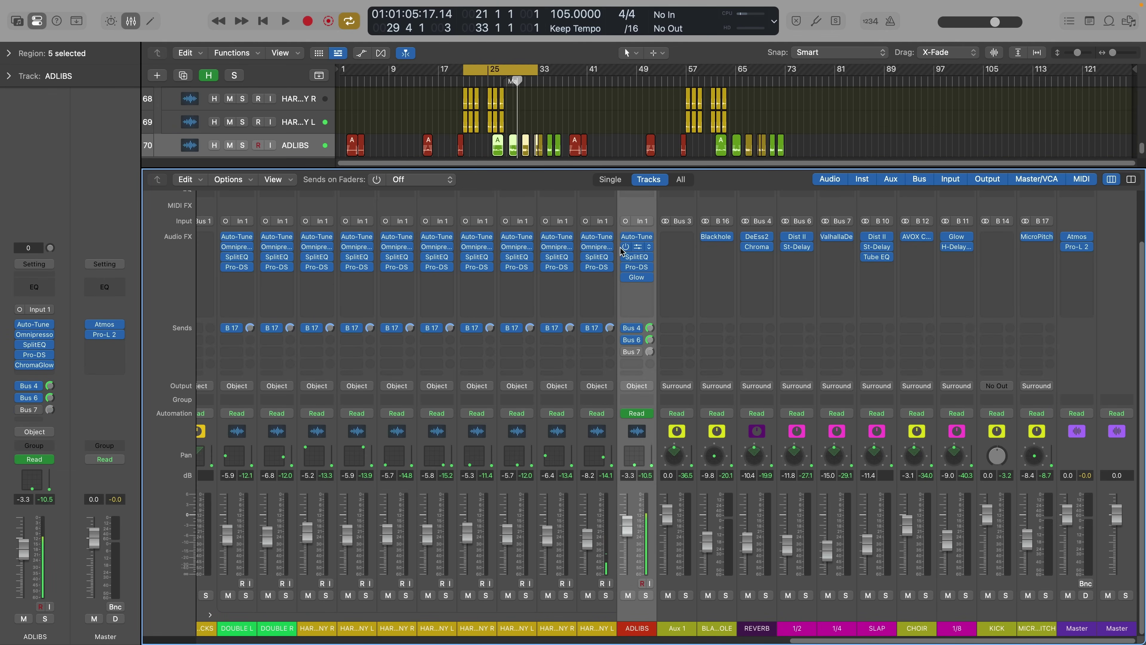
{"action": "left_click", "coordinate": [641, 351]}
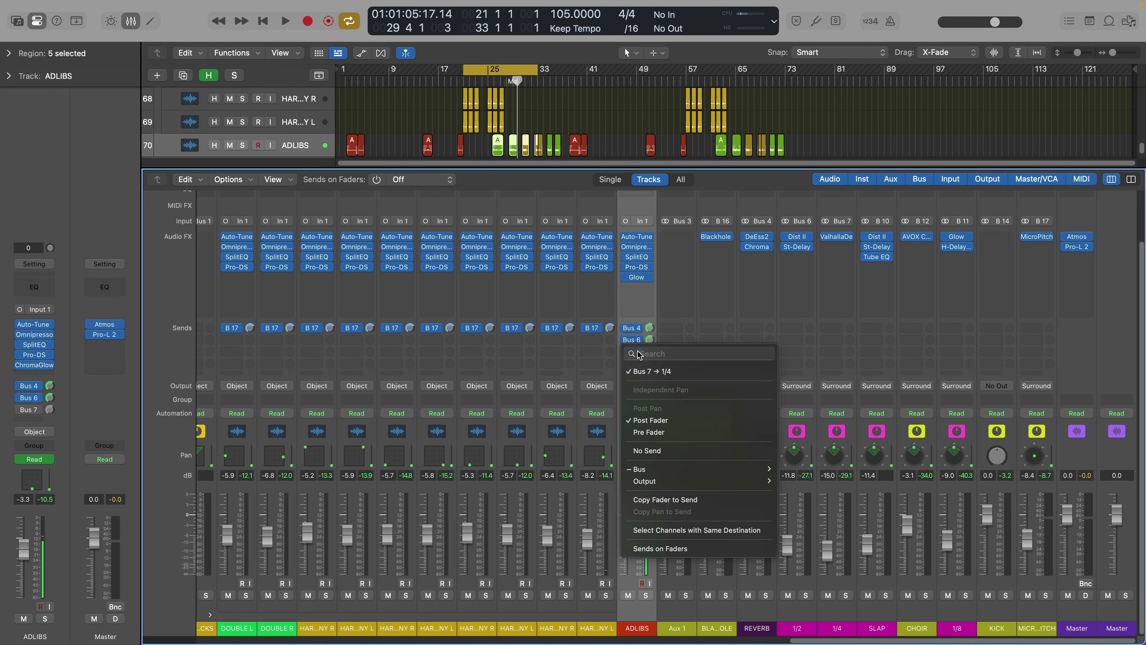
{"action": "left_click", "coordinate": [645, 451]}
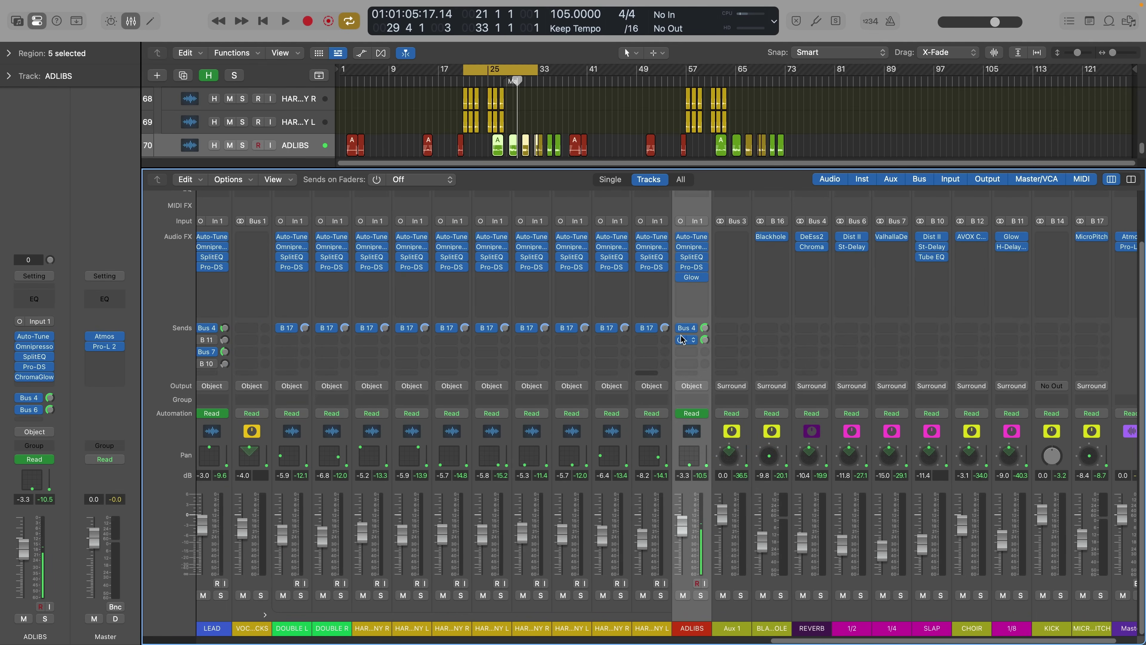
{"action": "left_click", "coordinate": [694, 340]}
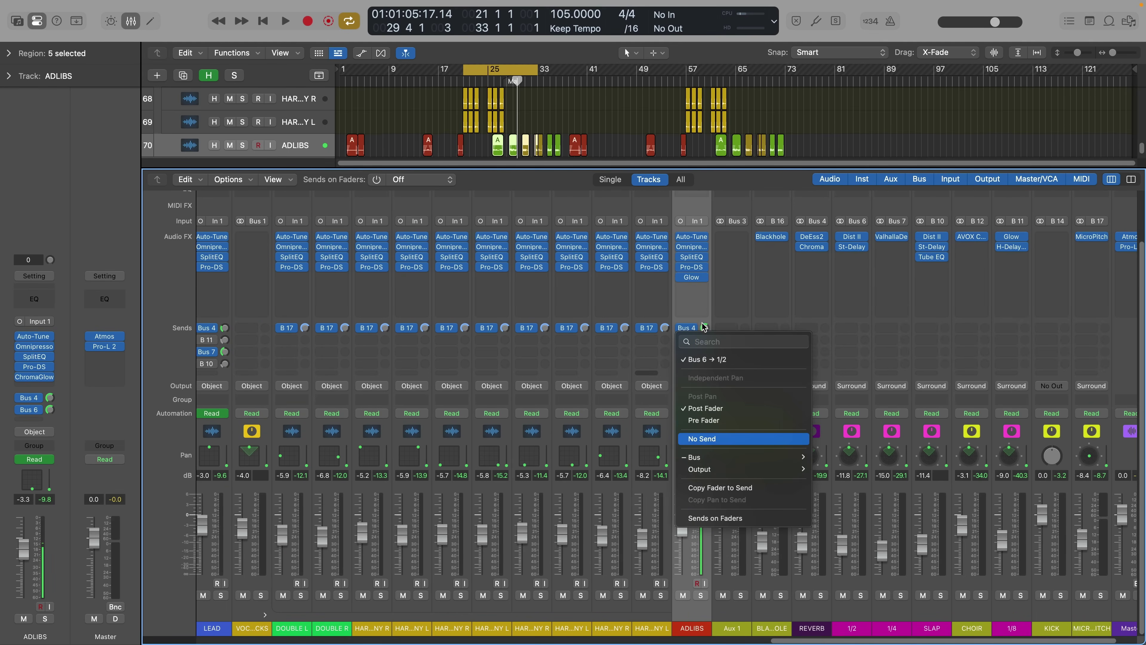
{"action": "left_click", "coordinate": [697, 435]}
{"action": "left_click", "coordinate": [687, 327]}
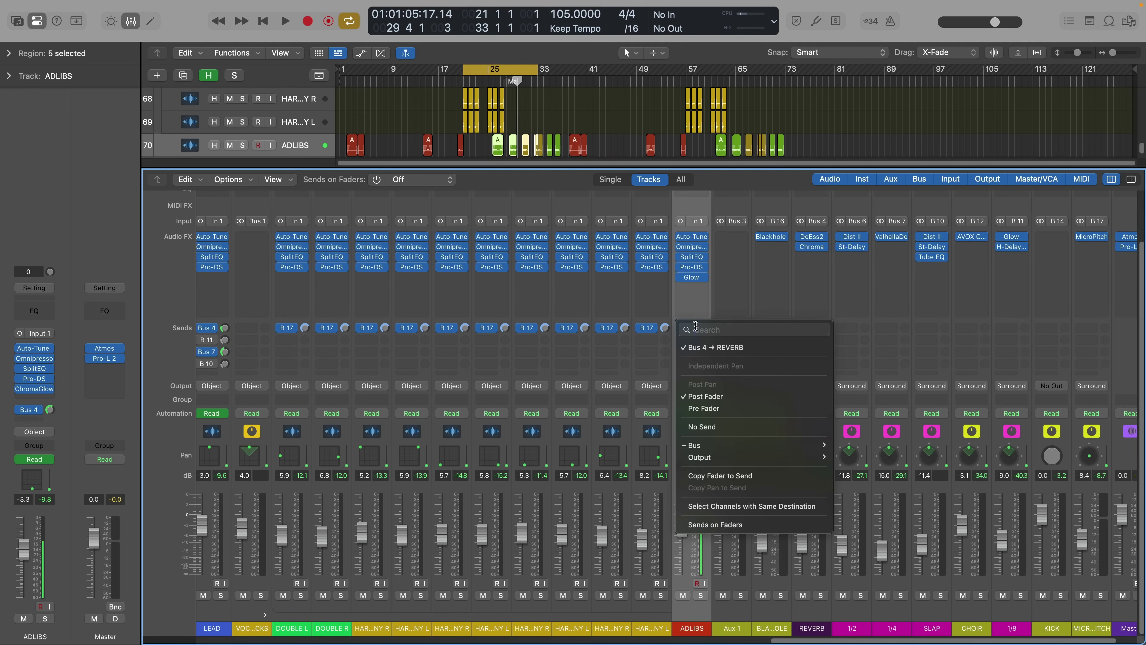
{"action": "left_click", "coordinate": [697, 426]}
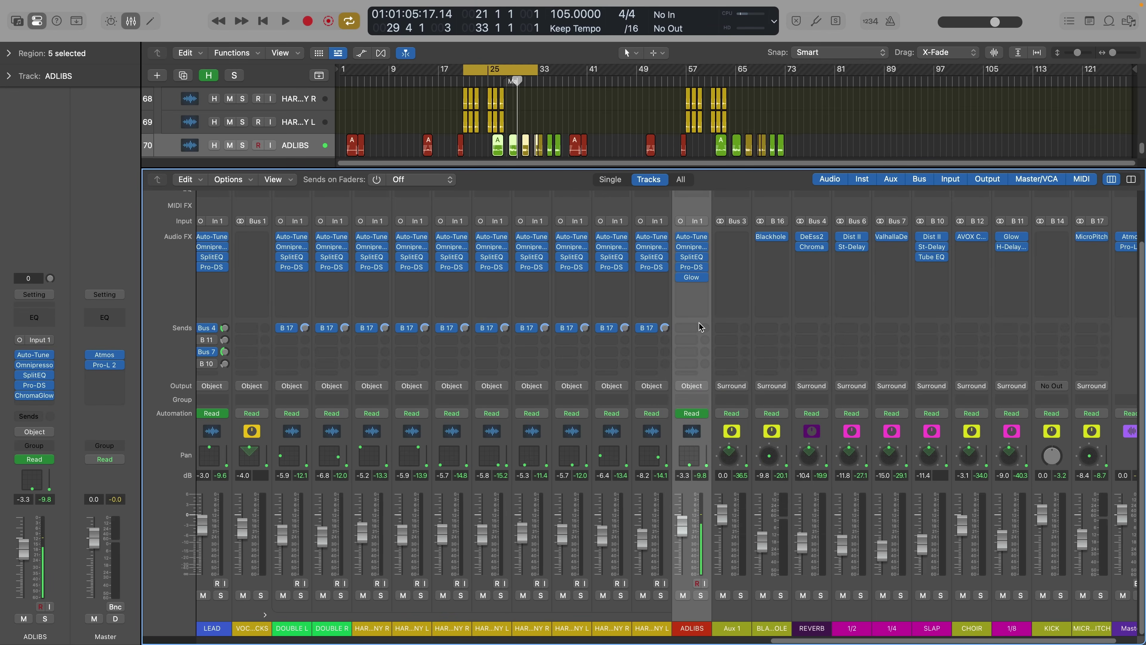
Step: Open the Omnipressor and SplitEQ plug-ins on ADLIBS and set the cycle range to bars 61–73 for solo playback
{"action": "left_click", "coordinate": [691, 246]}
{"action": "left_click", "coordinate": [691, 256]}
{"action": "left_click_drag", "start_coordinate": [619, 156], "coordinate": [339, 163]}
{"action": "left_click_drag", "start_coordinate": [1082, 70], "coordinate": [785, 92]}
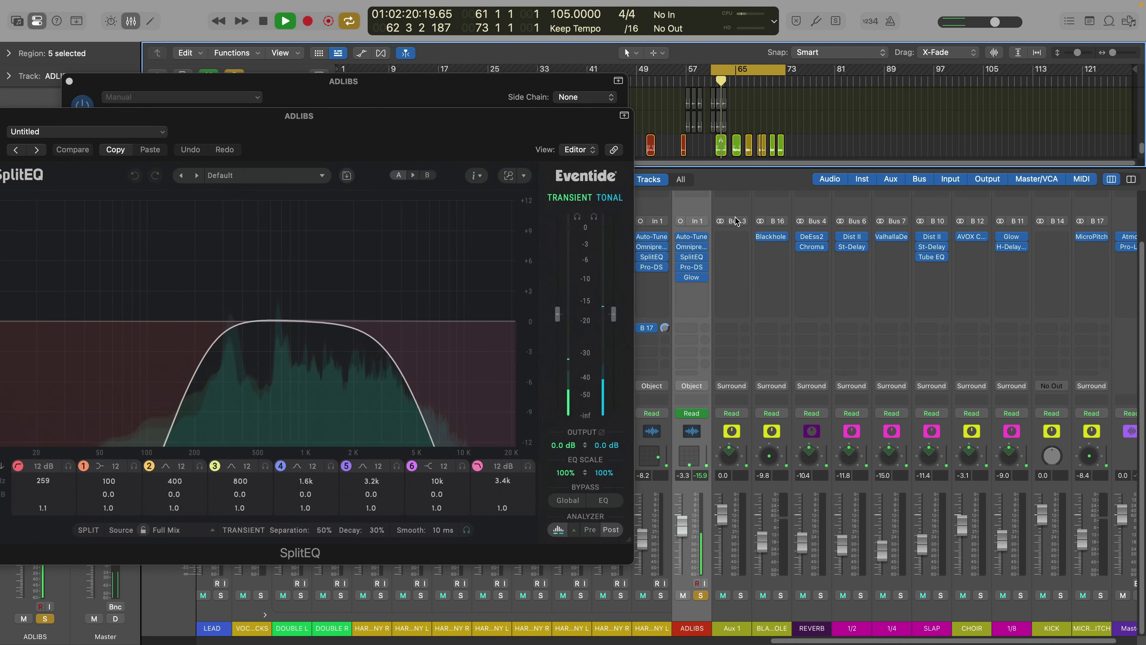
Step: Examine the SplitEQ and Omnipressor settings while the soloed ADLIBS track plays, and close both plug-in windows
{"action": "left_click_drag", "start_coordinate": [415, 120], "coordinate": [868, 117]}
{"action": "left_click", "coordinate": [394, 96]}
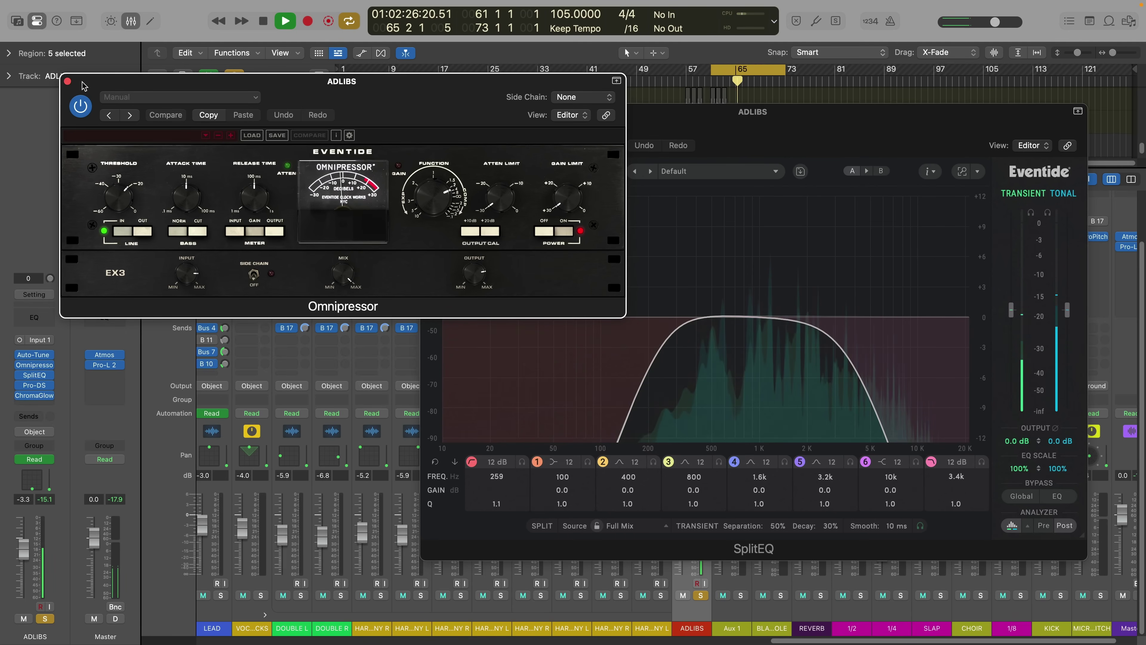
{"action": "left_click", "coordinate": [67, 81]}
{"action": "left_click", "coordinate": [428, 112]}
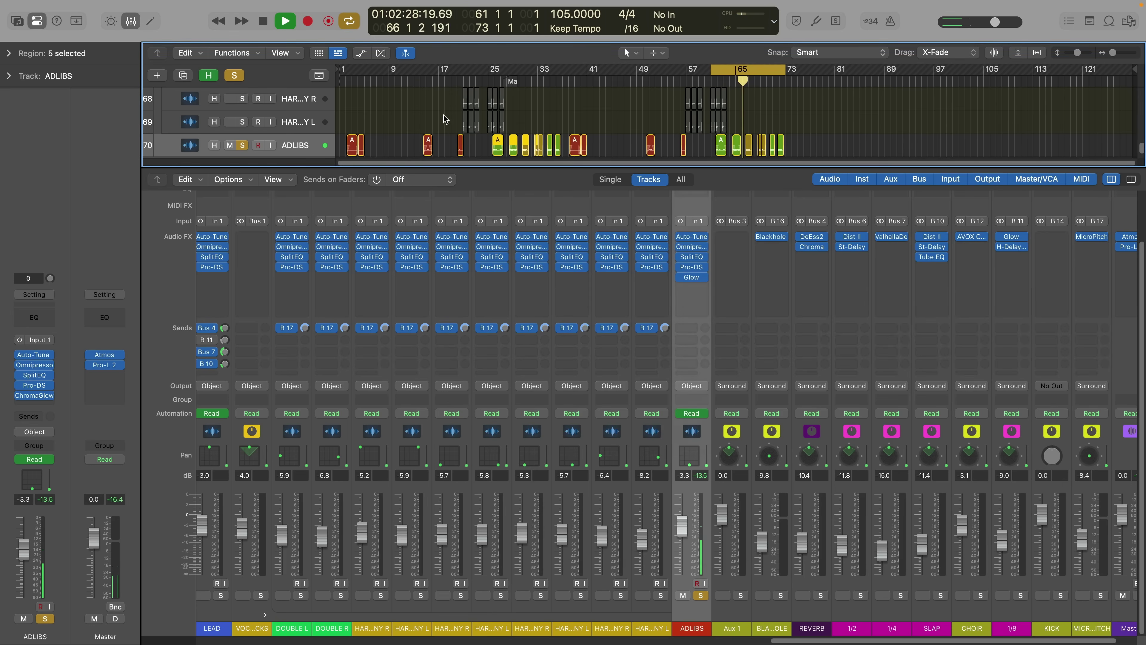
Step: Add a send from the ADLIBS channel to the unused Bus 18
{"action": "mouse_move", "coordinate": [699, 269]}
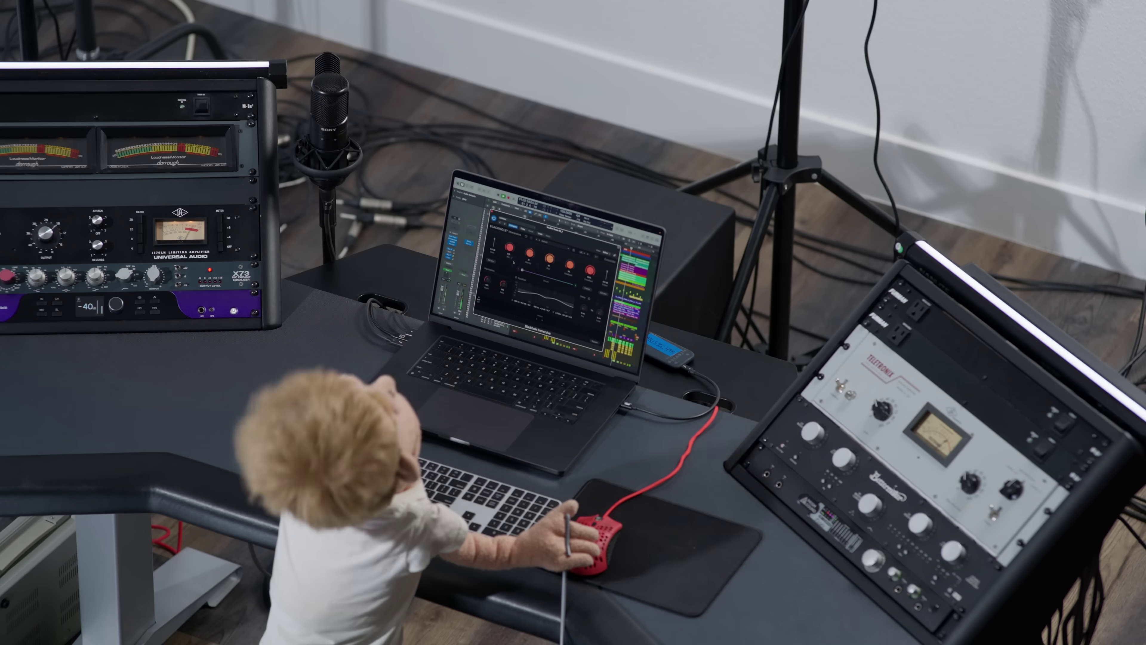
{"action": "left_click", "coordinate": [694, 328]}
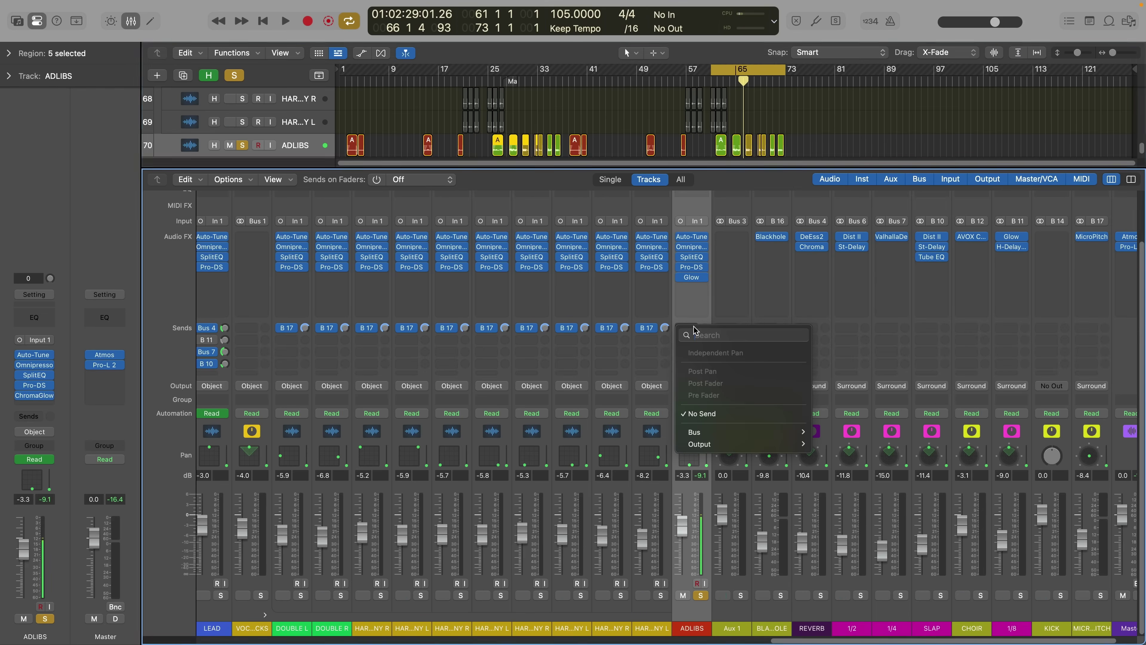
{"action": "mouse_move", "coordinate": [722, 431]}
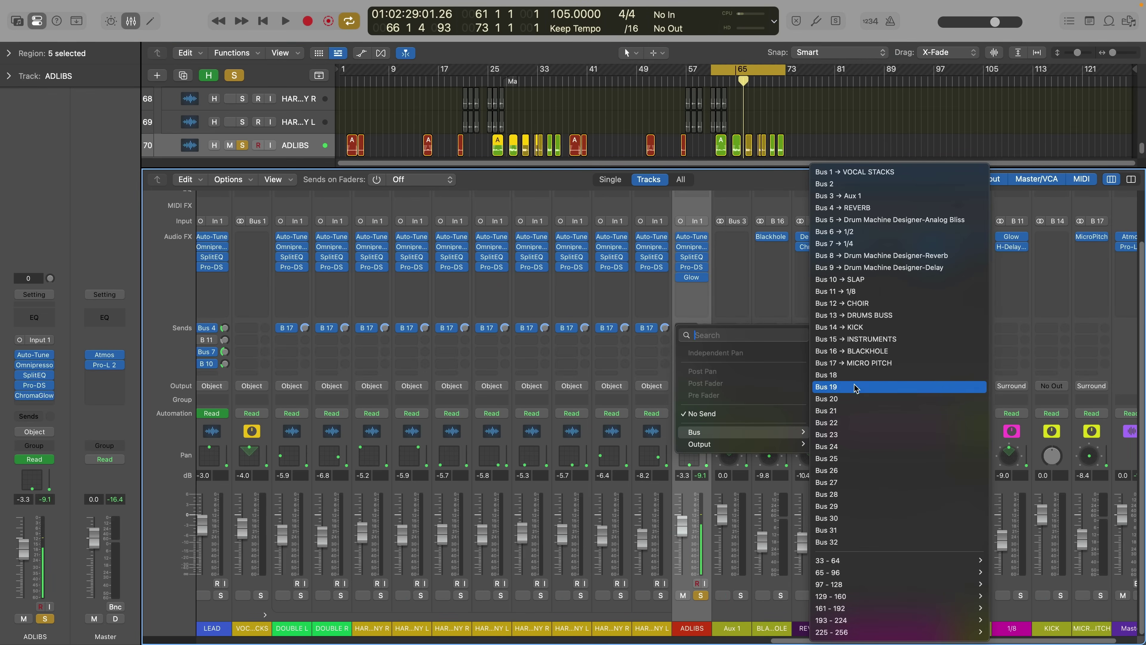
{"action": "left_click", "coordinate": [830, 387]}
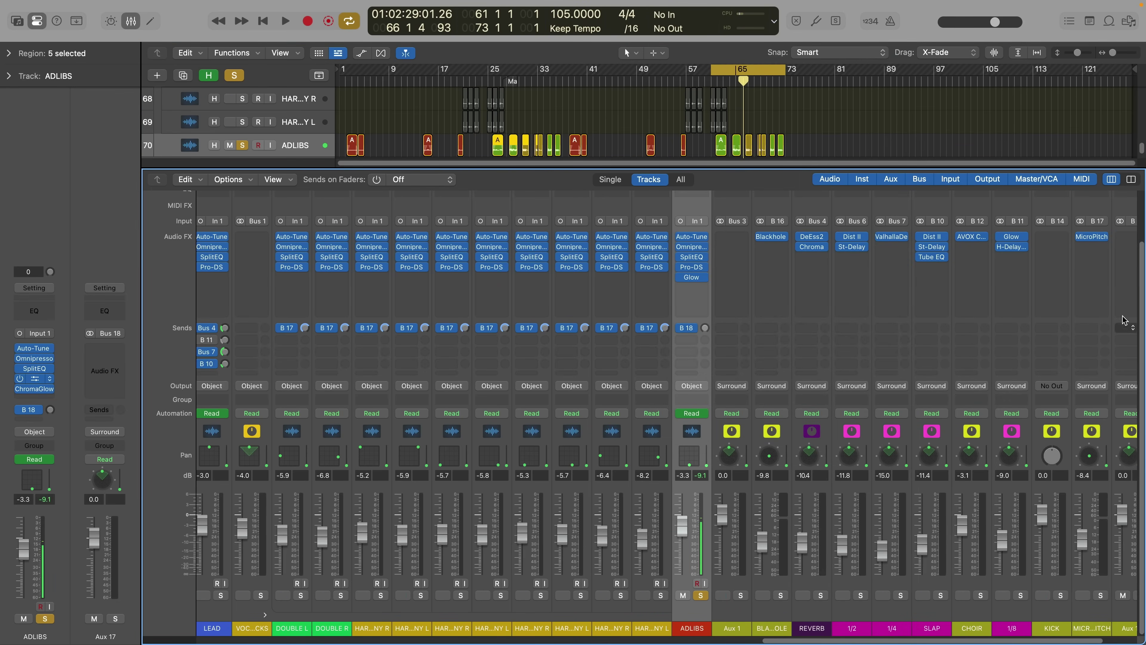
Step: Insert Blackhole Immersive on the new Bus 18 aux channel in the Stereo->7.1.2 format
{"action": "left_click", "coordinate": [1125, 238]}
{"action": "type", "text": "IMM"}
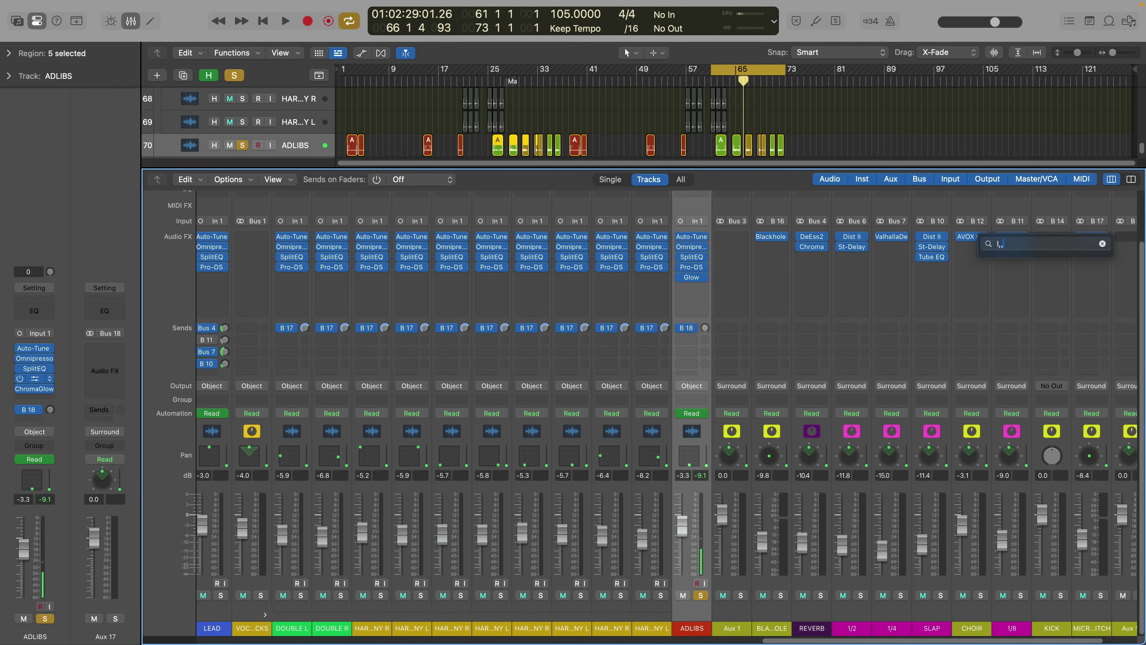
{"action": "mouse_move", "coordinate": [1037, 273]}
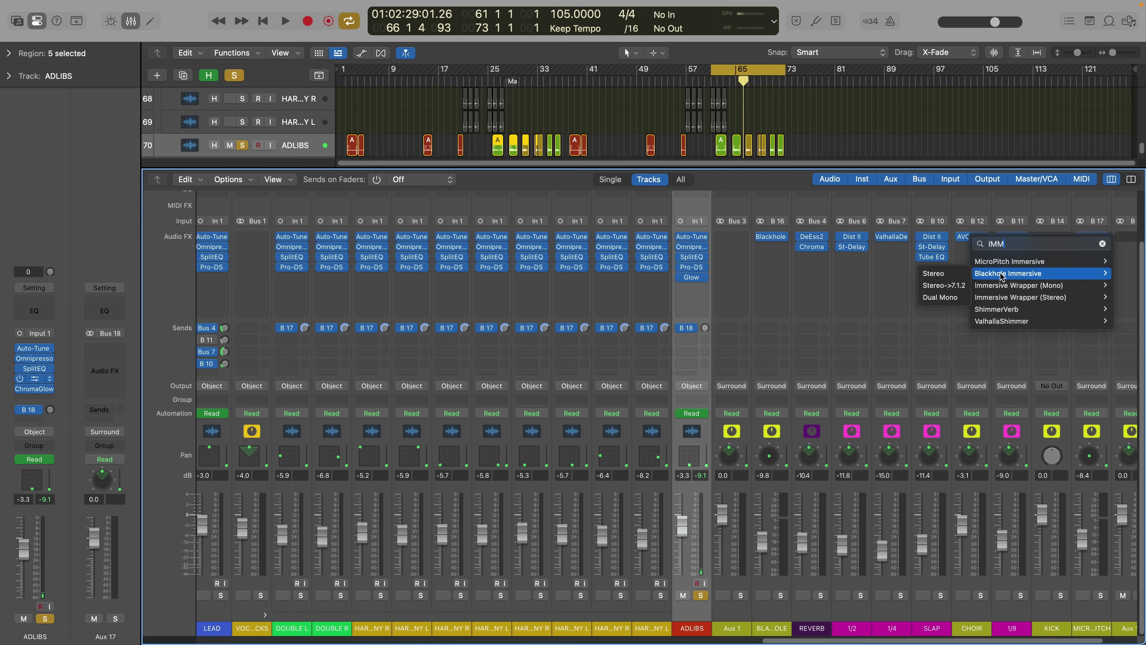
{"action": "left_click", "coordinate": [961, 284]}
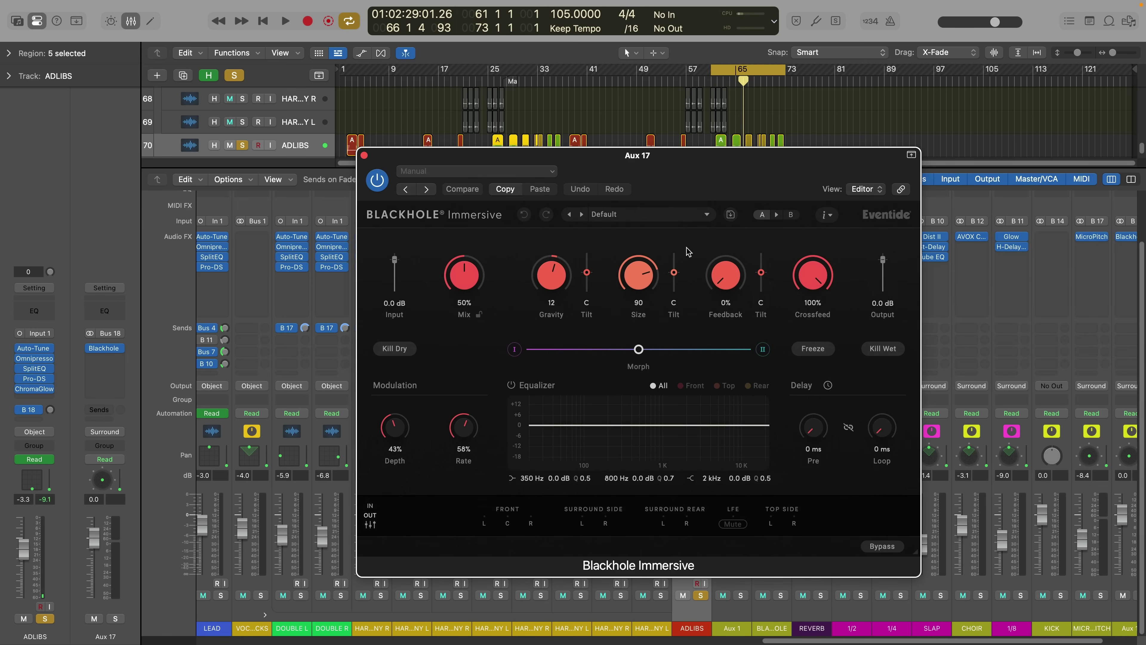
Step: Set the Blackhole mix to 100%, raise the ADLIBS send level to Bus 18, and play the section to audition it
{"action": "left_click_drag", "start_coordinate": [557, 149], "coordinate": [201, 82]}
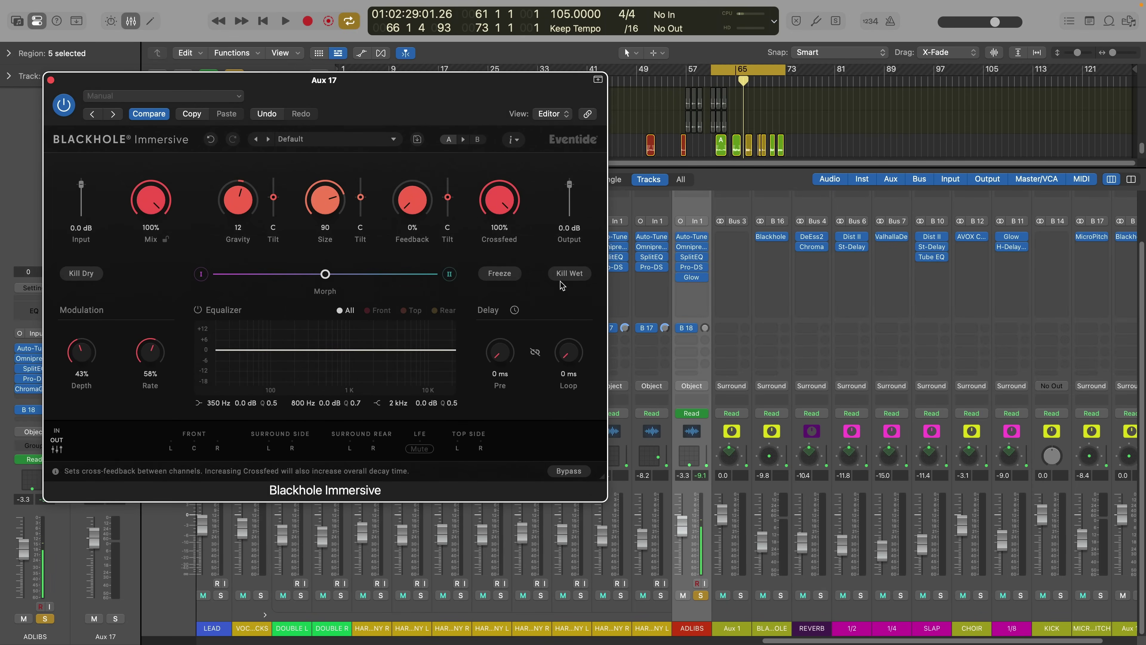
{"action": "left_click_drag", "start_coordinate": [706, 330], "coordinate": [708, 291]}
{"action": "key", "text": "space"}
{"action": "scroll", "coordinate": [948, 541], "scroll_direction": "right", "scroll_amount": 3}
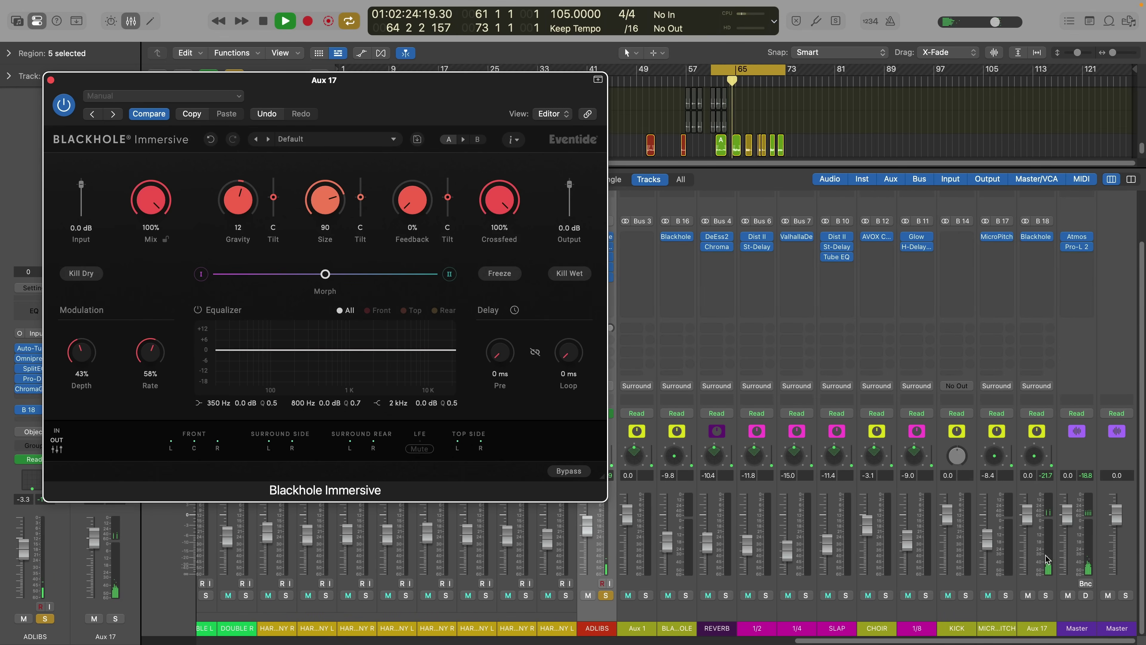
Step: Rename the new Bus 18 aux channel as BIG VERB
{"action": "double_click", "coordinate": [1037, 628]}
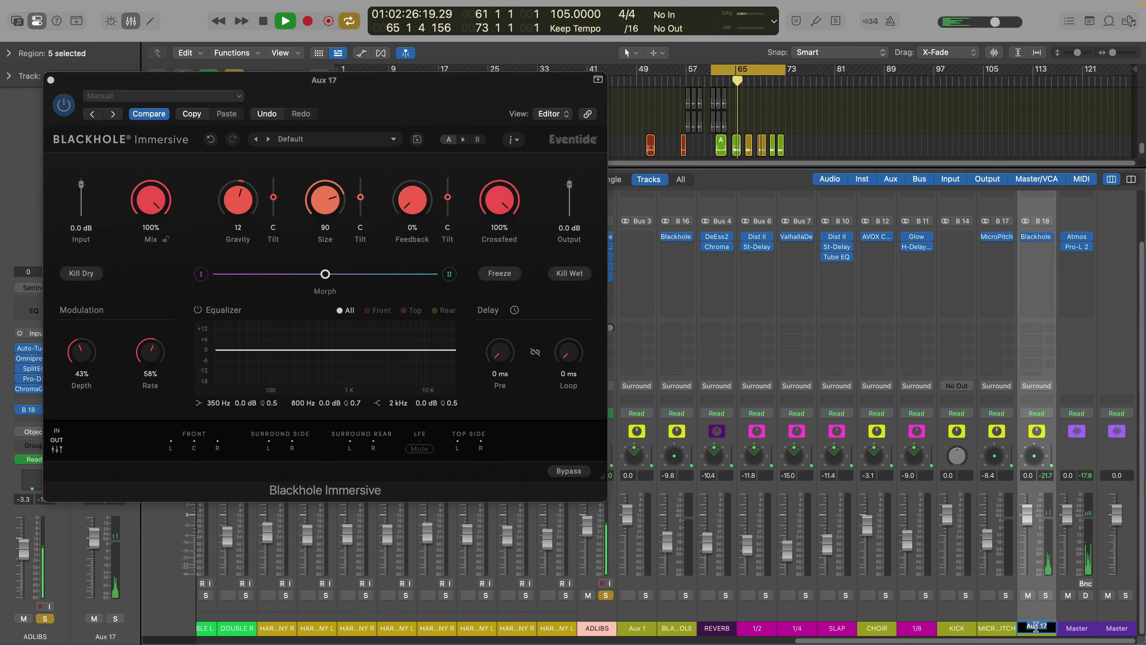
{"action": "type", "text": "BIG VERB"}
{"action": "key", "text": "Return"}
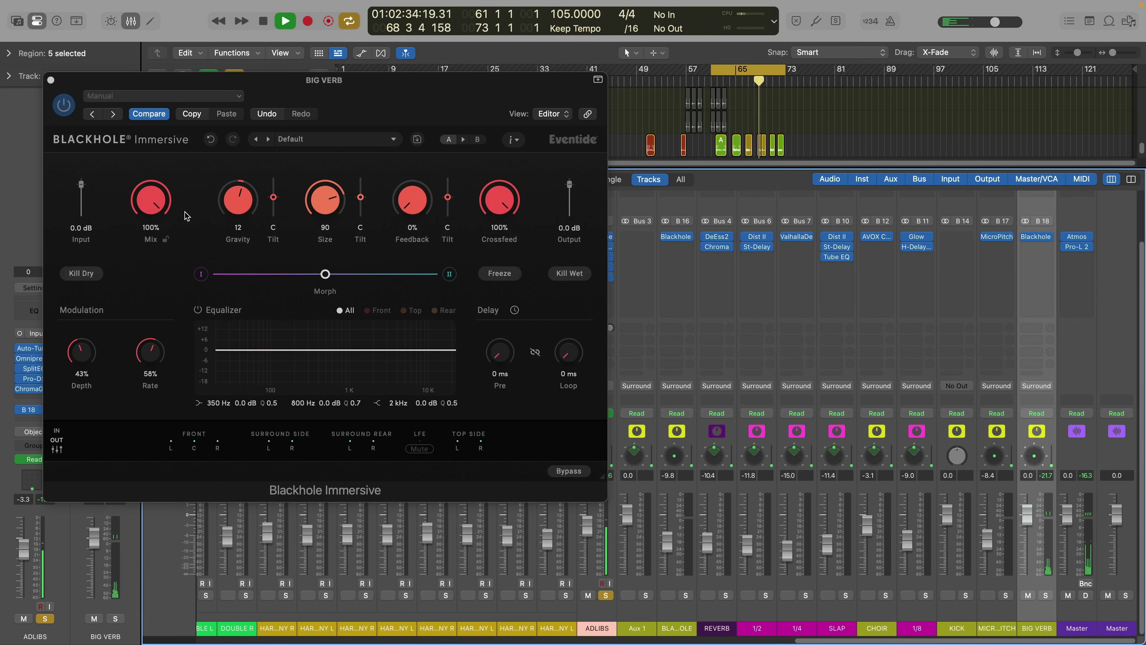
Step: Set Blackhole's size to 71, feedback to 35% and all three tilts to 100 R, and lower the low and high equalizer bands
{"action": "left_click_drag", "start_coordinate": [317, 210], "coordinate": [315, 224]}
{"action": "left_click_drag", "start_coordinate": [412, 200], "coordinate": [431, 154]}
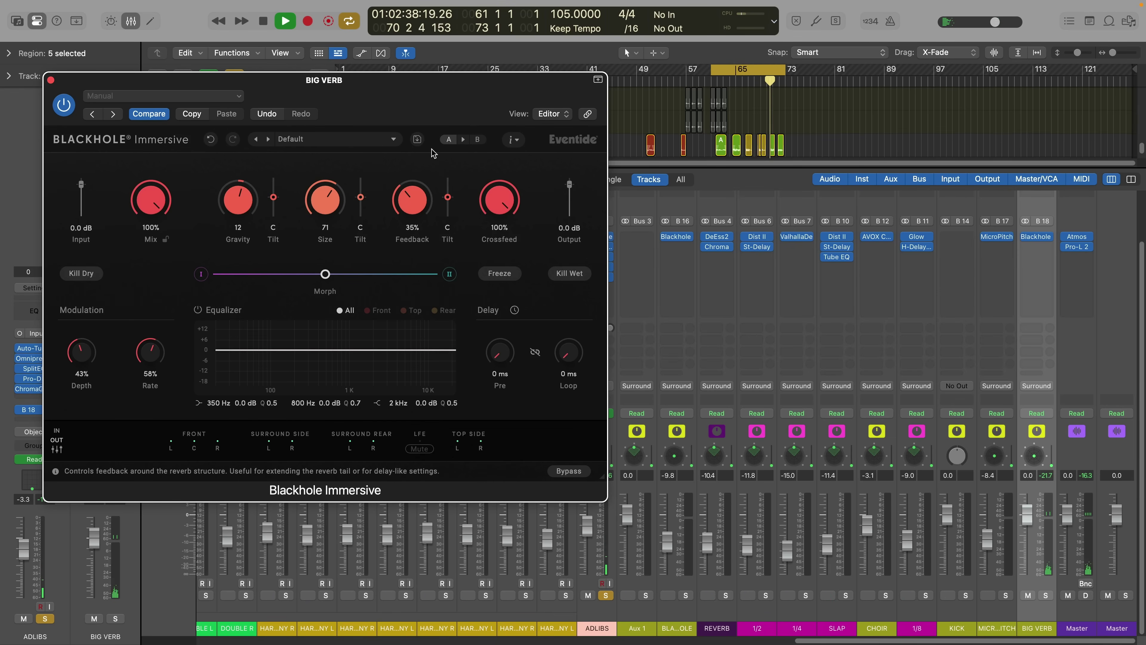
{"action": "left_click_drag", "start_coordinate": [274, 197], "coordinate": [274, 221]}
{"action": "left_click_drag", "start_coordinate": [360, 196], "coordinate": [360, 223]}
{"action": "left_click_drag", "start_coordinate": [448, 197], "coordinate": [448, 221]}
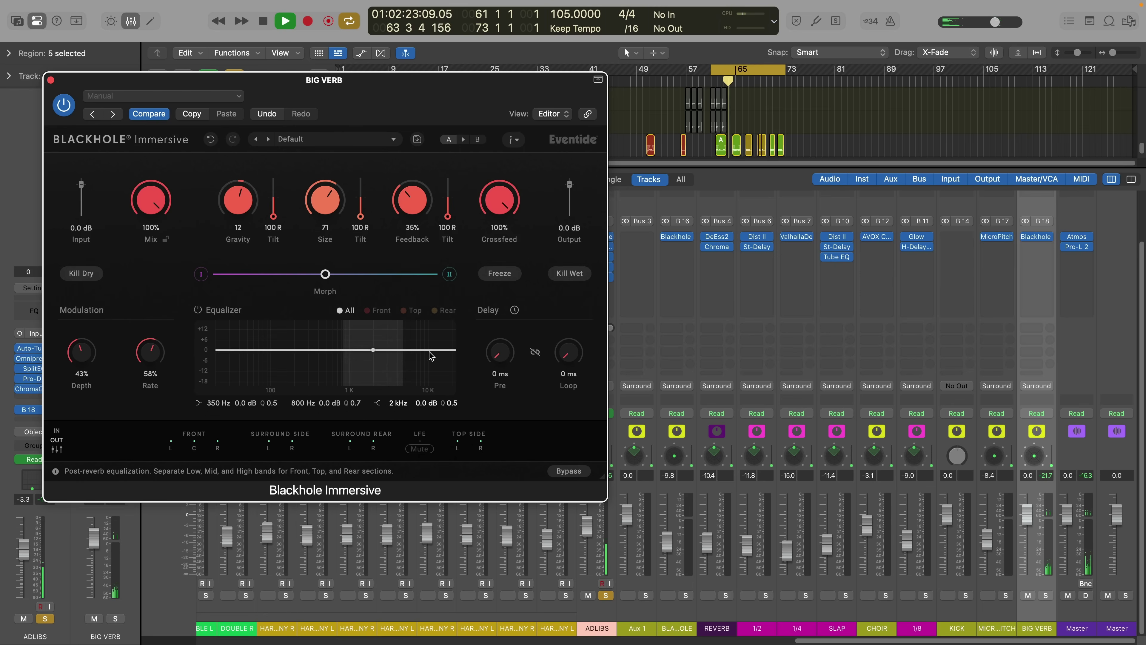
{"action": "left_click_drag", "start_coordinate": [373, 350], "coordinate": [376, 362]}
{"action": "left_click_drag", "start_coordinate": [233, 351], "coordinate": [239, 360]}
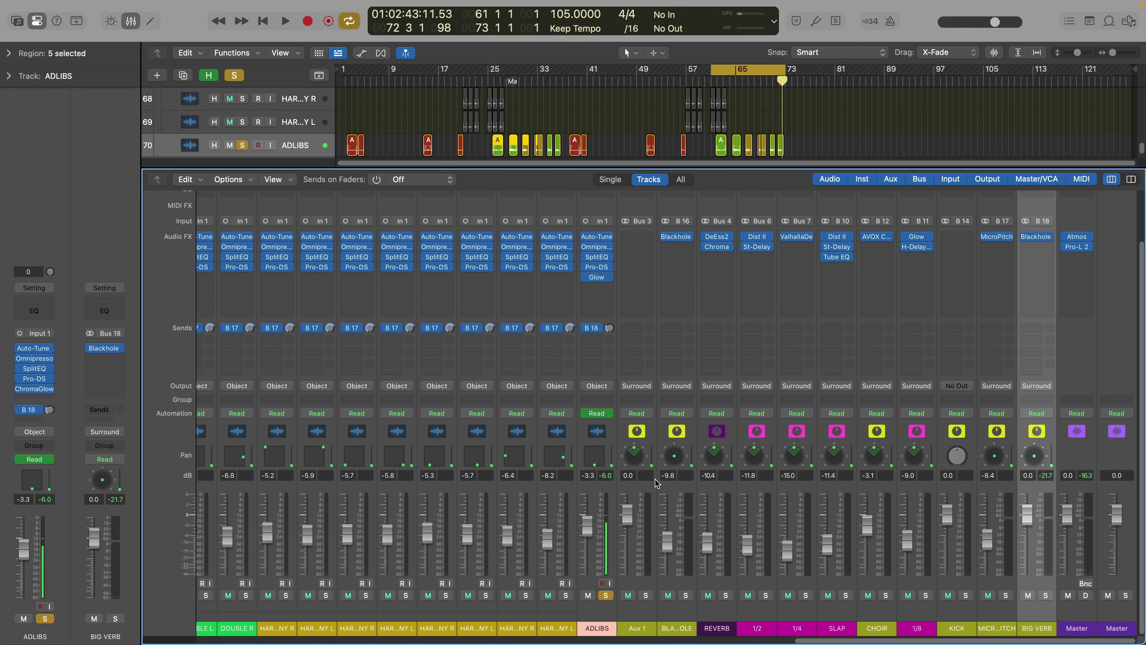
Step: Add a send from the ADLIBS channel to Bus 7, and solo the 1/4 delay aux
{"action": "left_click", "coordinate": [591, 339]}
{"action": "left_click", "coordinate": [631, 436]}
{"action": "scroll", "coordinate": [786, 535], "scroll_direction": "left", "scroll_amount": 2}
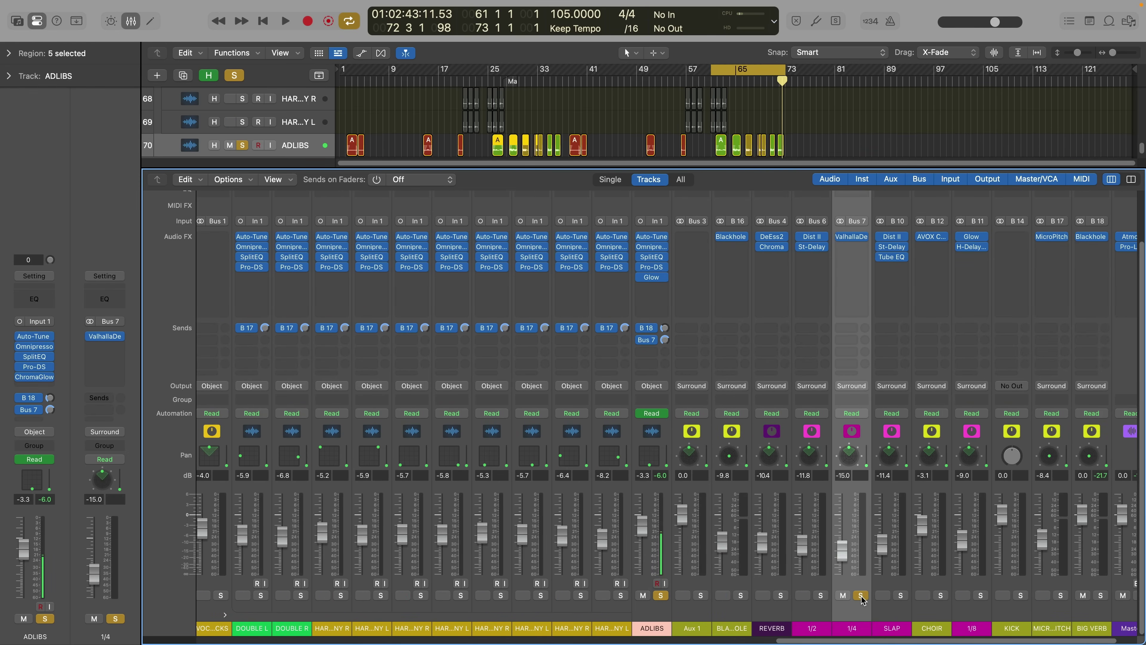
Step: Switch the 1/4 aux to the 3D Object Panner, set its back/front position to -1.000, and play the section to audition it
{"action": "double_click", "coordinate": [850, 456]}
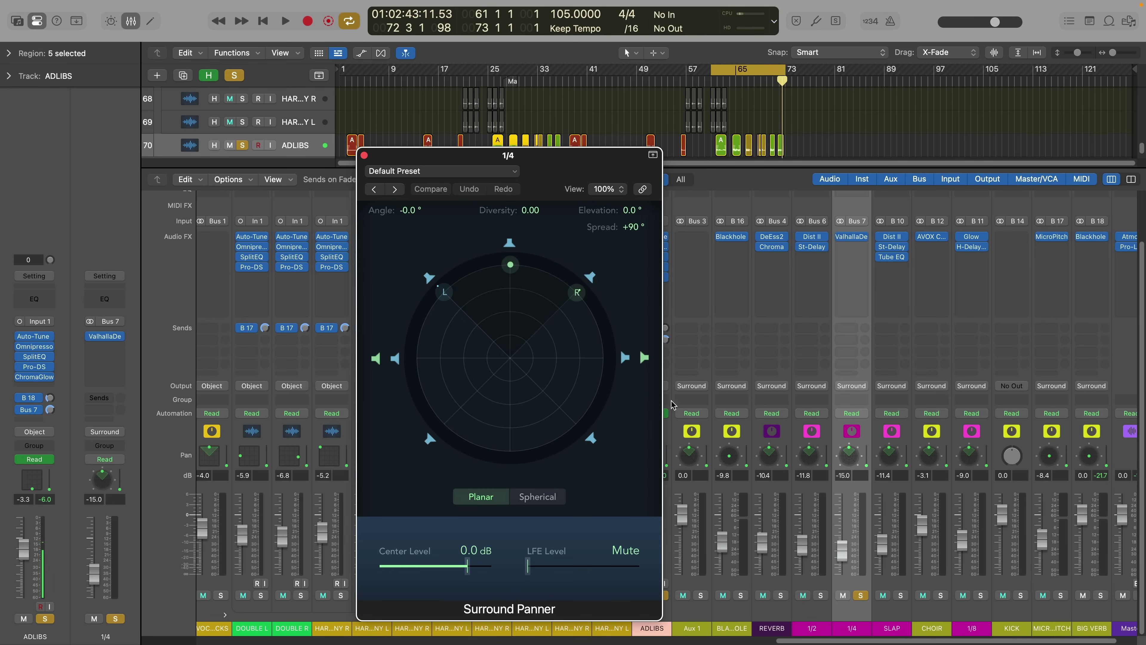
{"action": "right_click", "coordinate": [851, 463]}
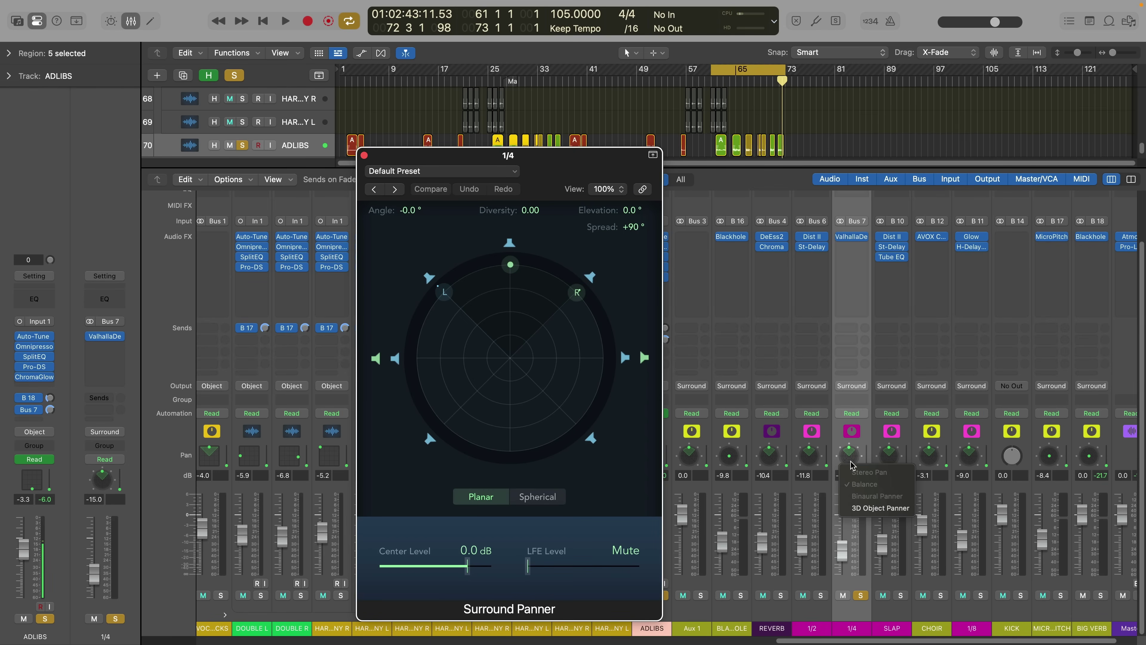
{"action": "left_click", "coordinate": [880, 508]}
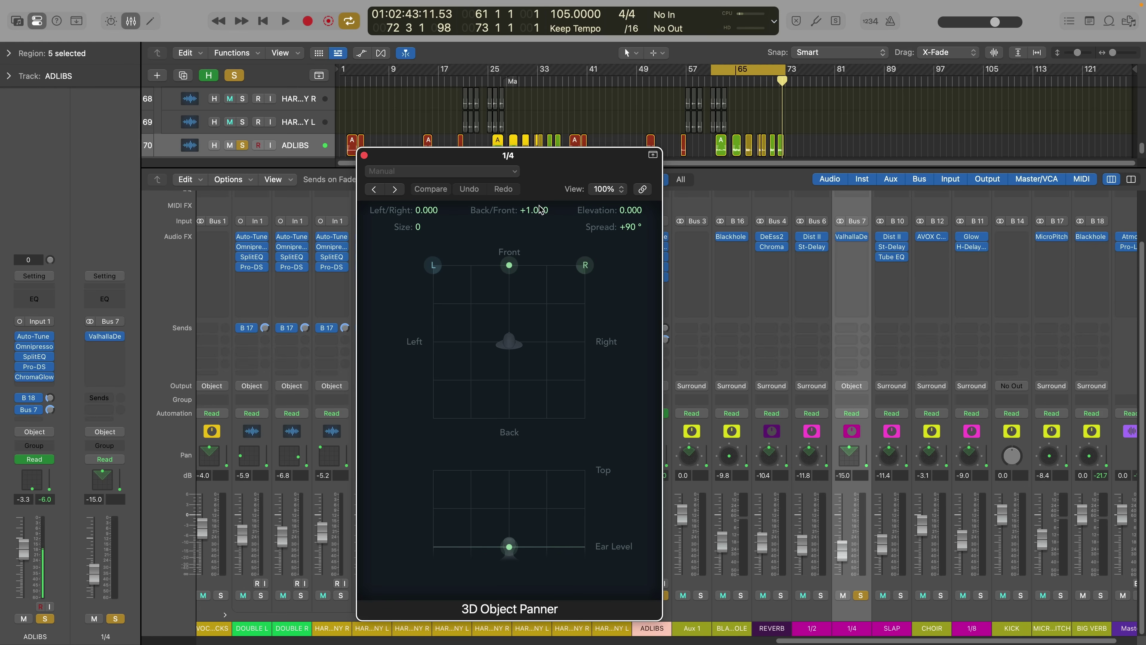
{"action": "left_click_drag", "start_coordinate": [541, 209], "coordinate": [540, 253]}
{"action": "key", "text": "space"}
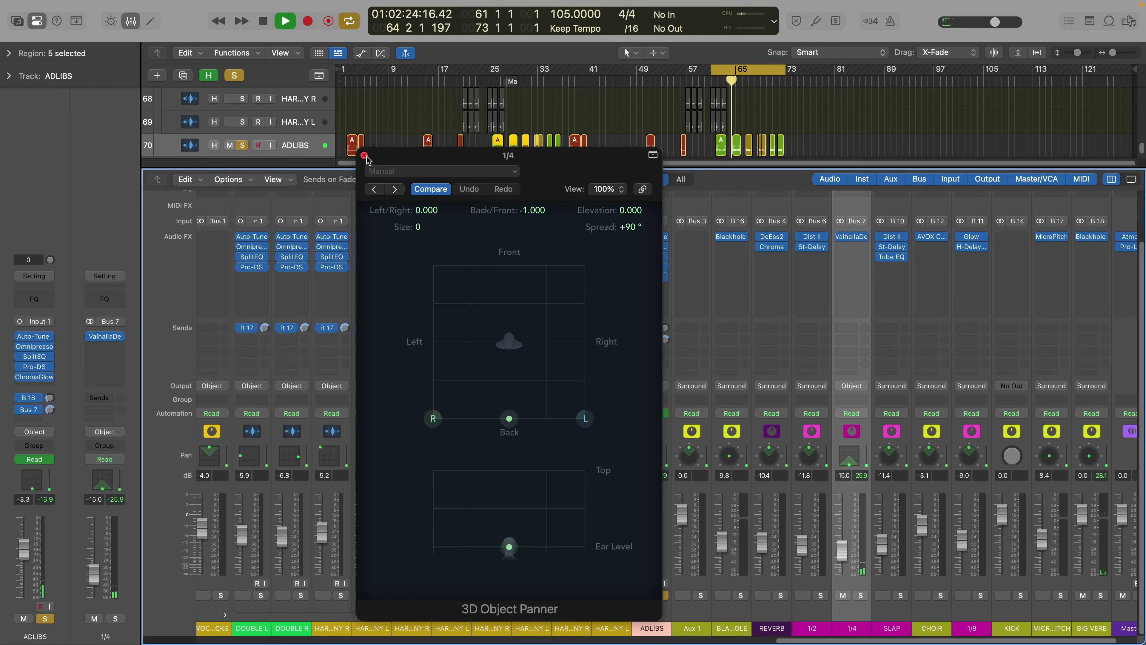
{"action": "left_click", "coordinate": [364, 155]}
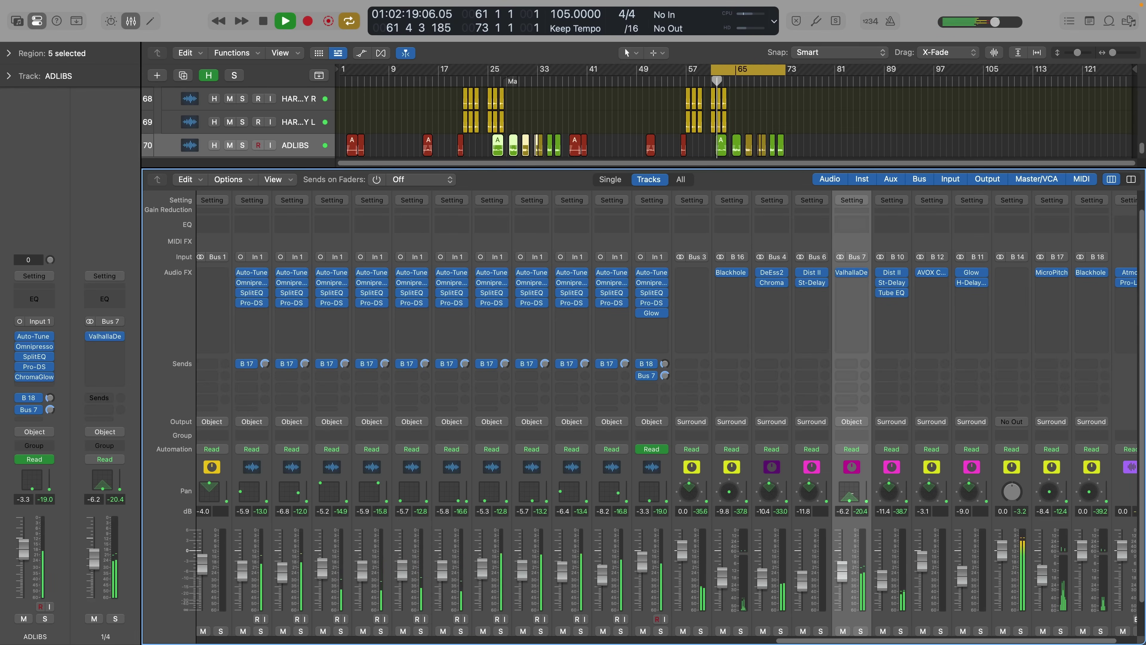
Step: Reset the 1/4 aux's left/right object position to 0 and close its panner
{"action": "double_click", "coordinate": [849, 493]}
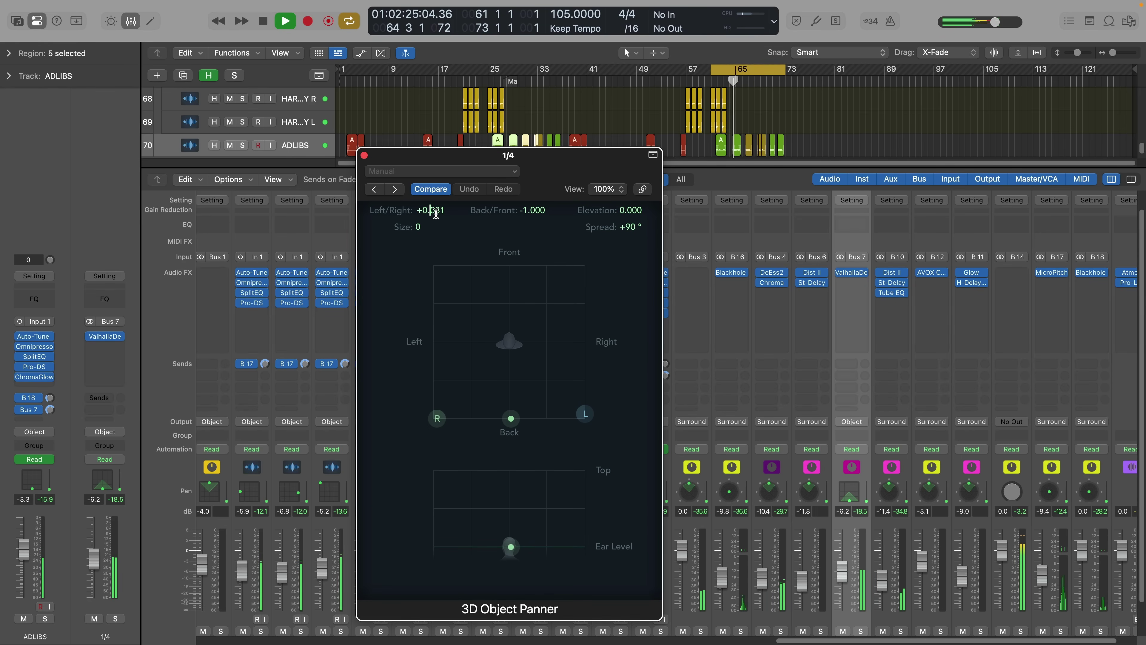
{"action": "type", "text": "0"}
{"action": "key", "text": "Return"}
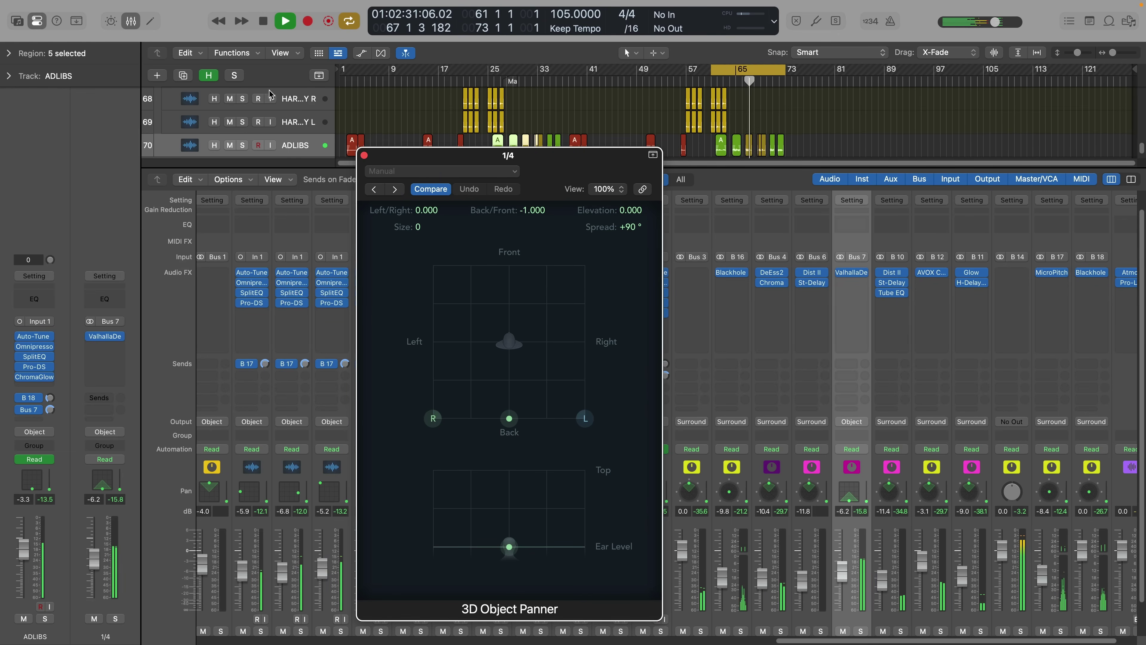
{"action": "left_click", "coordinate": [365, 156]}
{"action": "scroll", "coordinate": [882, 551], "scroll_direction": "down", "scroll_amount": 2}
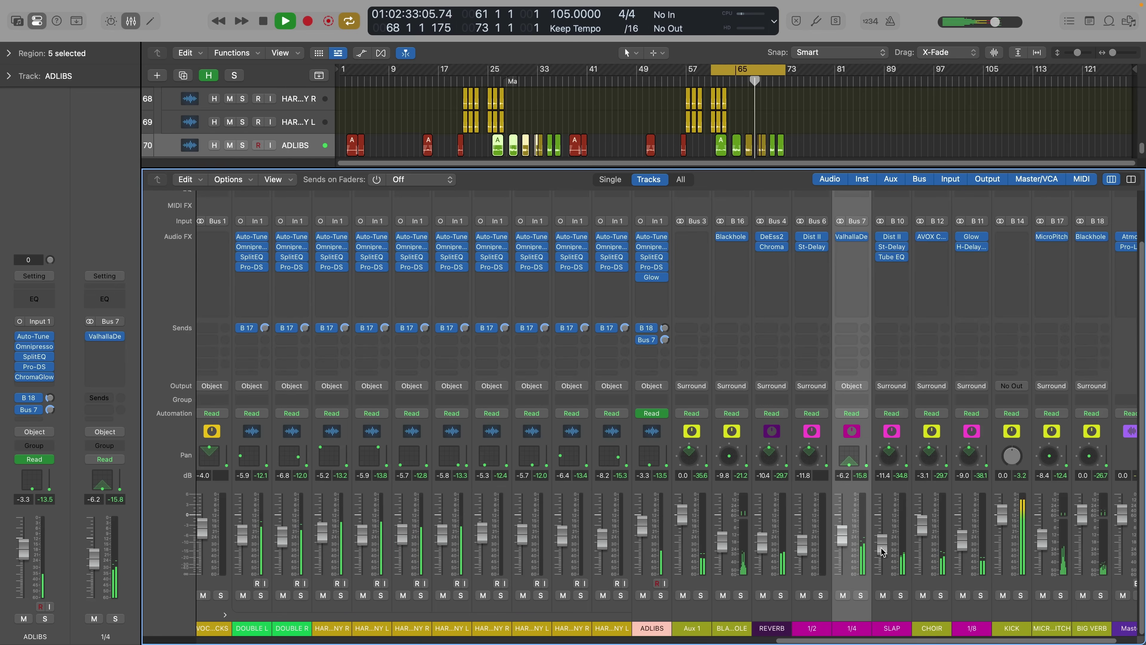
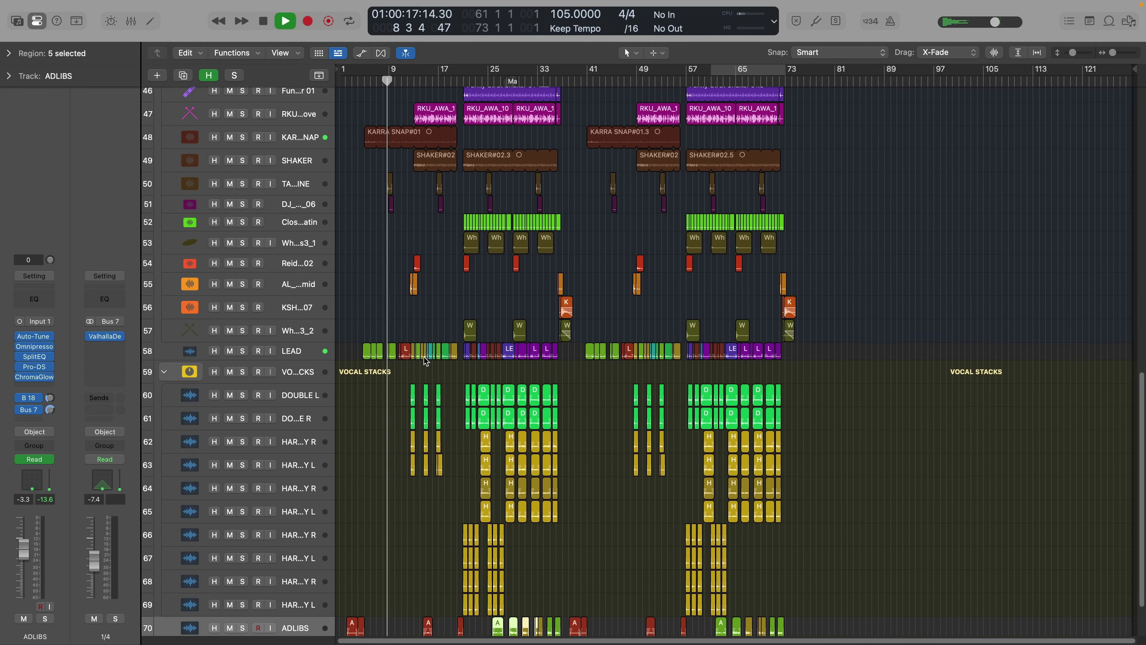
Step: Select the STICK GROOVE track in the DRUMS BUSS stack, stop playback and show the mixer
{"action": "scroll", "coordinate": [426, 360], "scroll_direction": "down", "scroll_amount": 2}
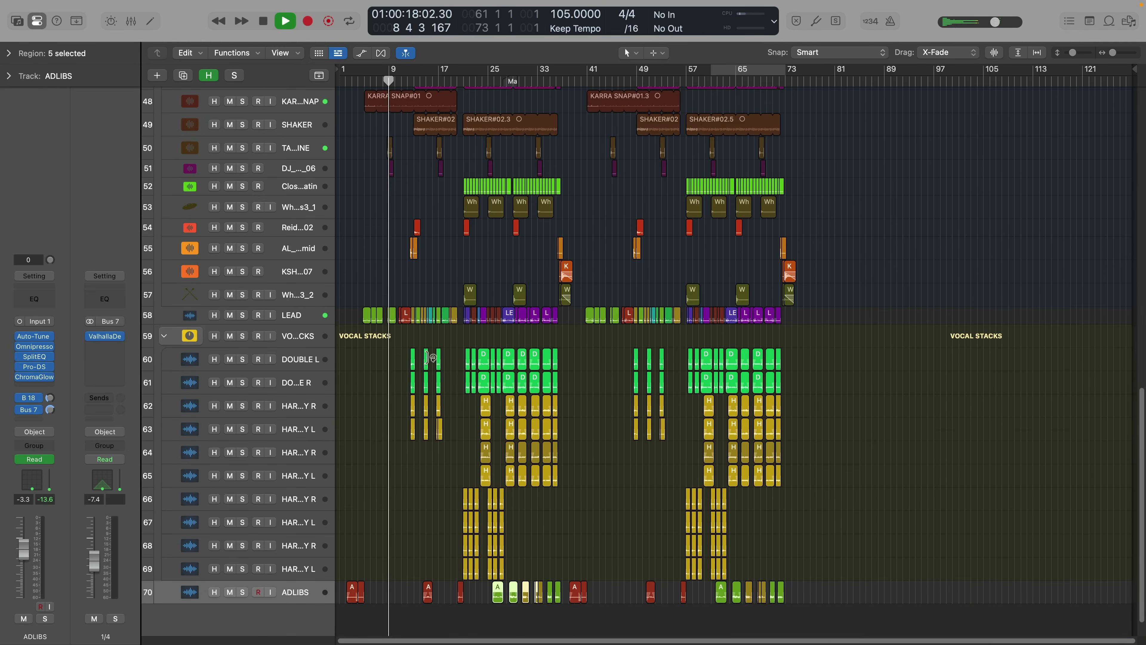
{"action": "scroll", "coordinate": [426, 359], "scroll_direction": "up", "scroll_amount": 10}
{"action": "scroll", "coordinate": [428, 357], "scroll_direction": "up", "scroll_amount": 3}
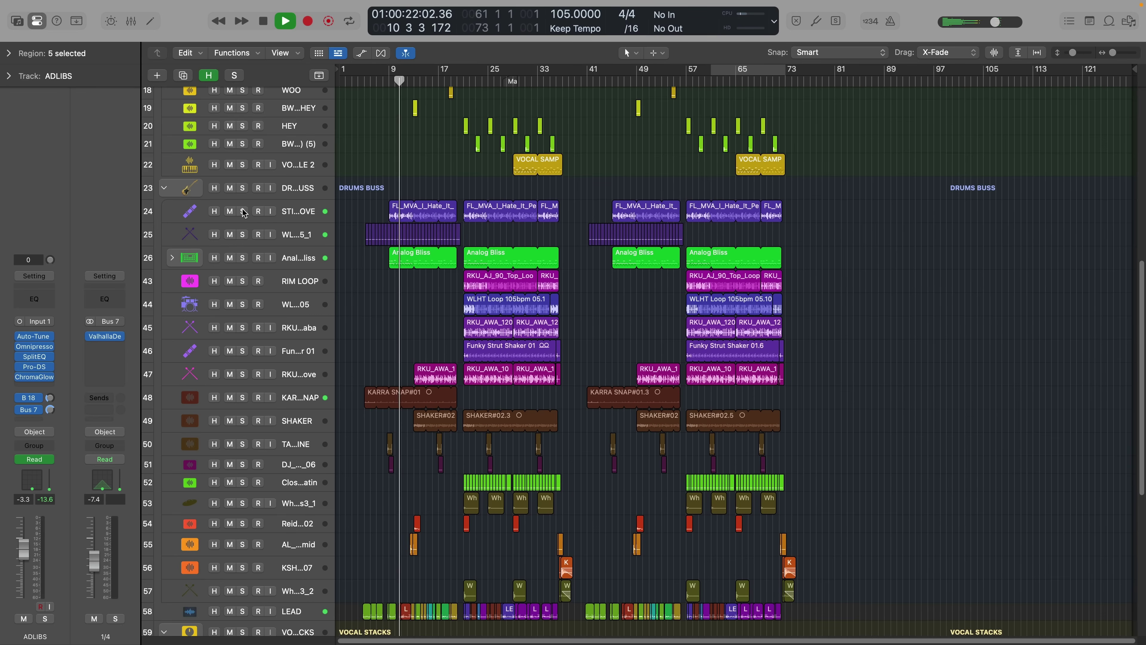
{"action": "left_click", "coordinate": [266, 210]}
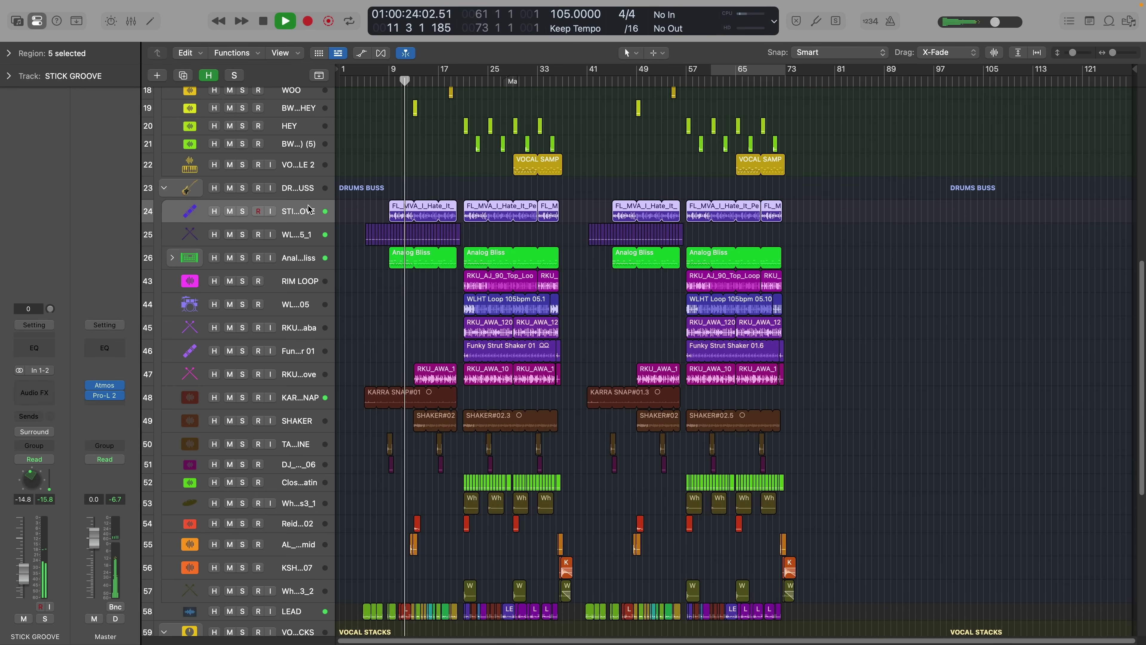
{"action": "key", "text": "x"}
{"action": "key", "text": "space"}
{"action": "scroll", "coordinate": [443, 106], "scroll_direction": "down", "scroll_amount": 5}
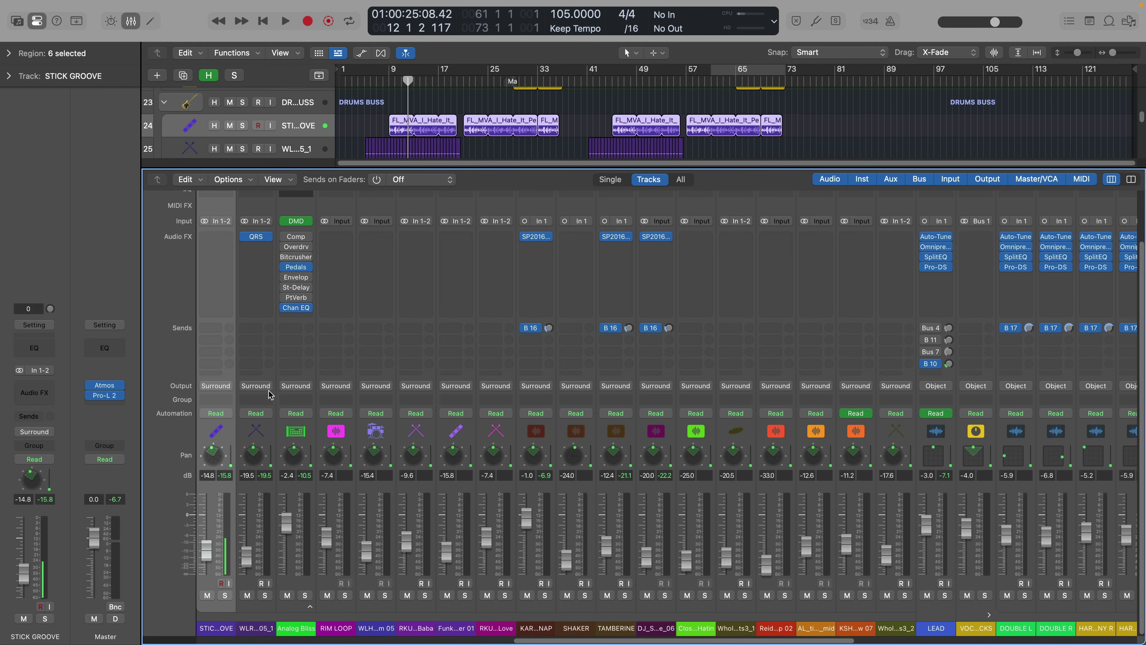
Step: Switch STICK GROOVE to the 3D Object Panner and place it at left/right -1.000, back/front about +0.4 during playback
{"action": "double_click", "coordinate": [213, 455]}
{"action": "left_click_drag", "start_coordinate": [551, 158], "coordinate": [703, 144]}
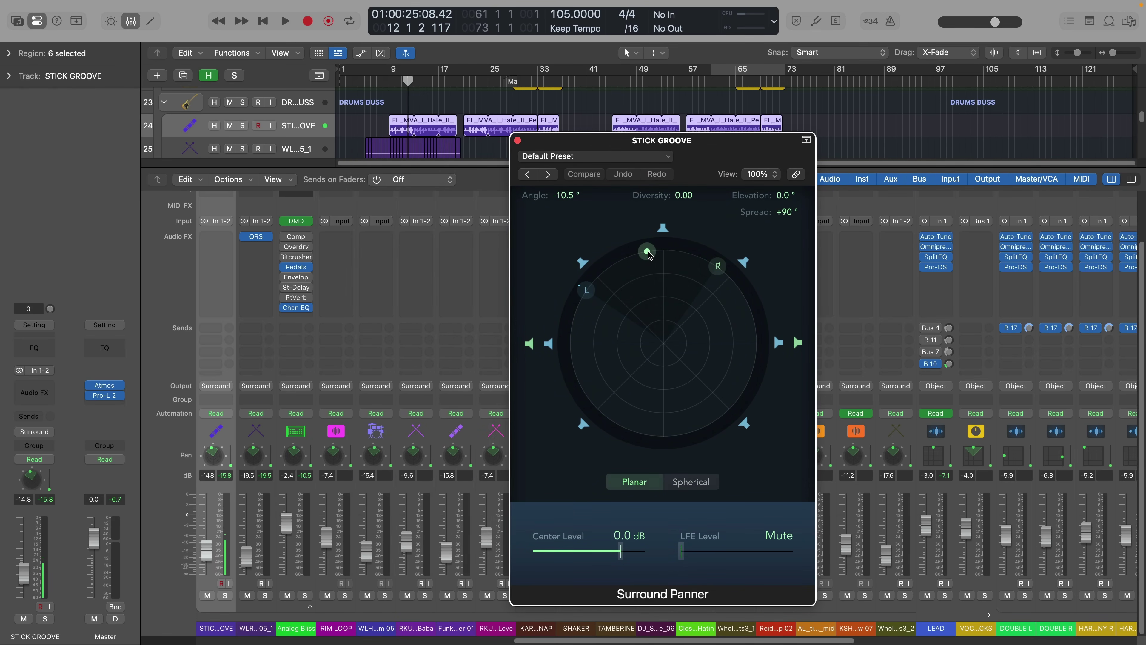
{"action": "right_click", "coordinate": [213, 456]}
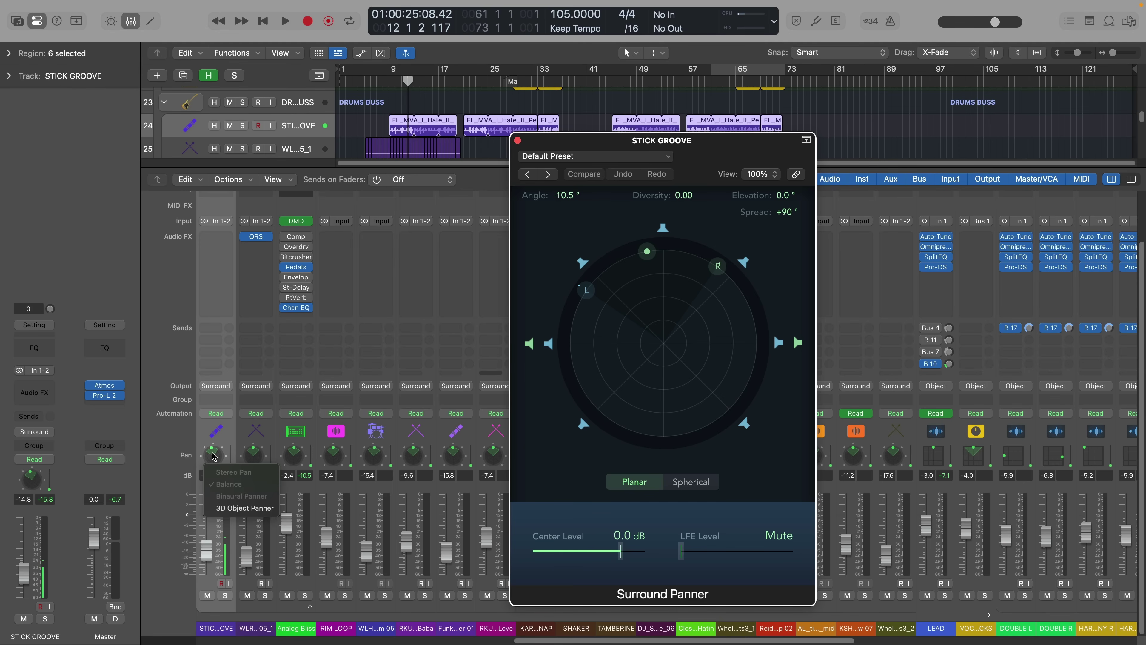
{"action": "left_click", "coordinate": [236, 509]}
{"action": "key", "text": "space"}
{"action": "left_click_drag", "start_coordinate": [663, 251], "coordinate": [578, 294]}
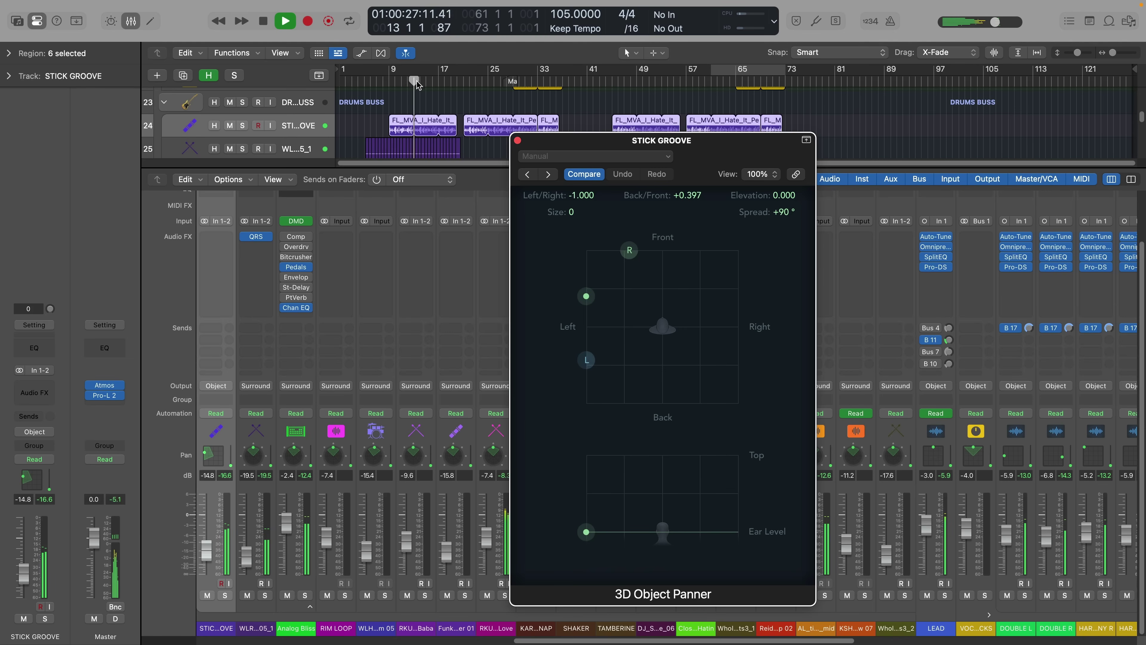
Step: Loop playback over bars 9 to 20 and place STICK GROOVE at left/right +1.000, back/front -1.000 with elevation +0.500
{"action": "left_click_drag", "start_coordinate": [389, 71], "coordinate": [461, 71]}
{"action": "key", "text": "space"}
{"action": "left_click_drag", "start_coordinate": [577, 300], "coordinate": [744, 431]}
{"action": "left_click_drag", "start_coordinate": [704, 535], "coordinate": [704, 495]}
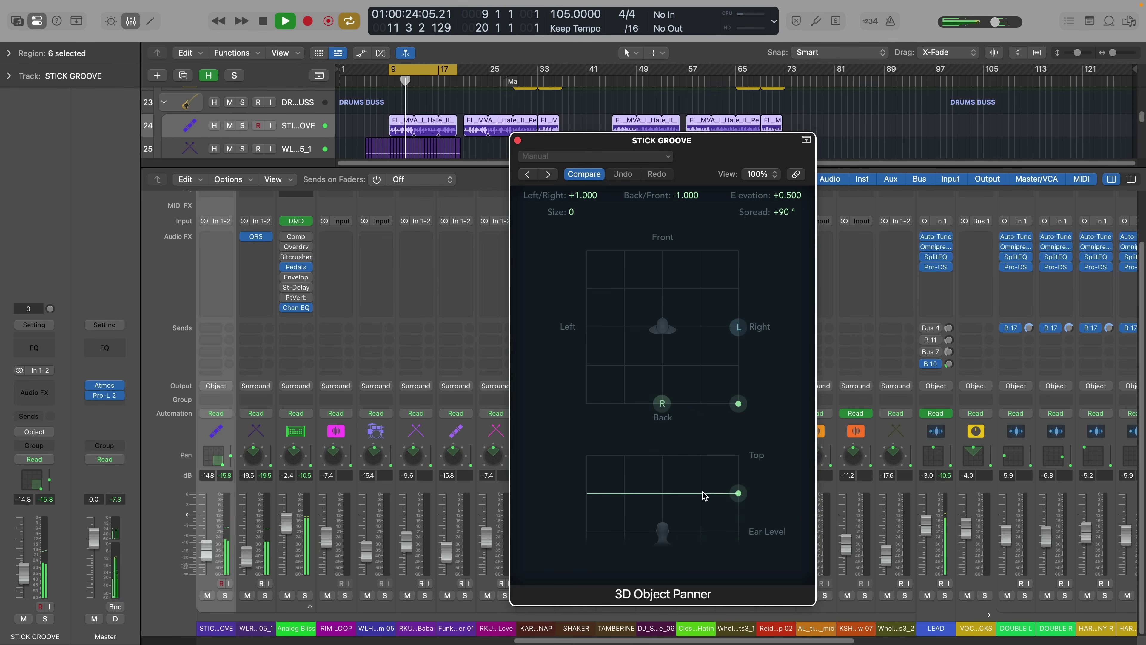
Step: Audition STICK GROOVE at several front positions and place it at front centre with elevation about +0.8
{"action": "left_click_drag", "start_coordinate": [738, 402], "coordinate": [646, 249]}
{"action": "mouse_move", "coordinate": [665, 472]}
{"action": "left_mouse_down"}
{"action": "mouse_move", "coordinate": [663, 482]}
{"action": "mouse_move", "coordinate": [668, 470]}
{"action": "left_mouse_up"}
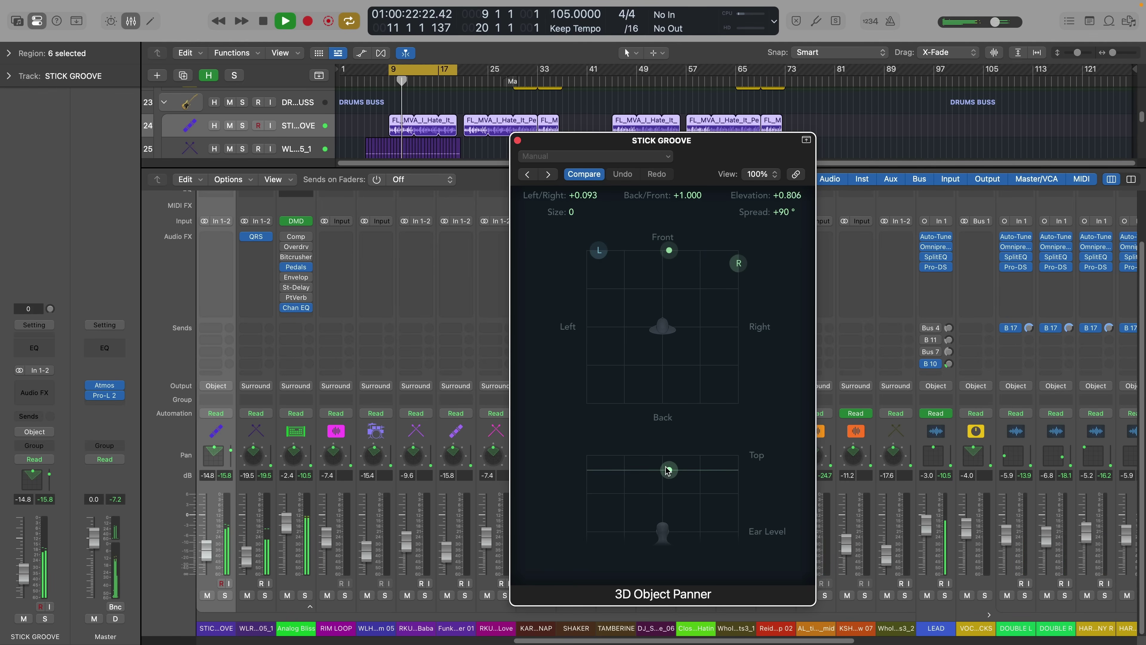
{"action": "left_click_drag", "start_coordinate": [669, 251], "coordinate": [727, 309]}
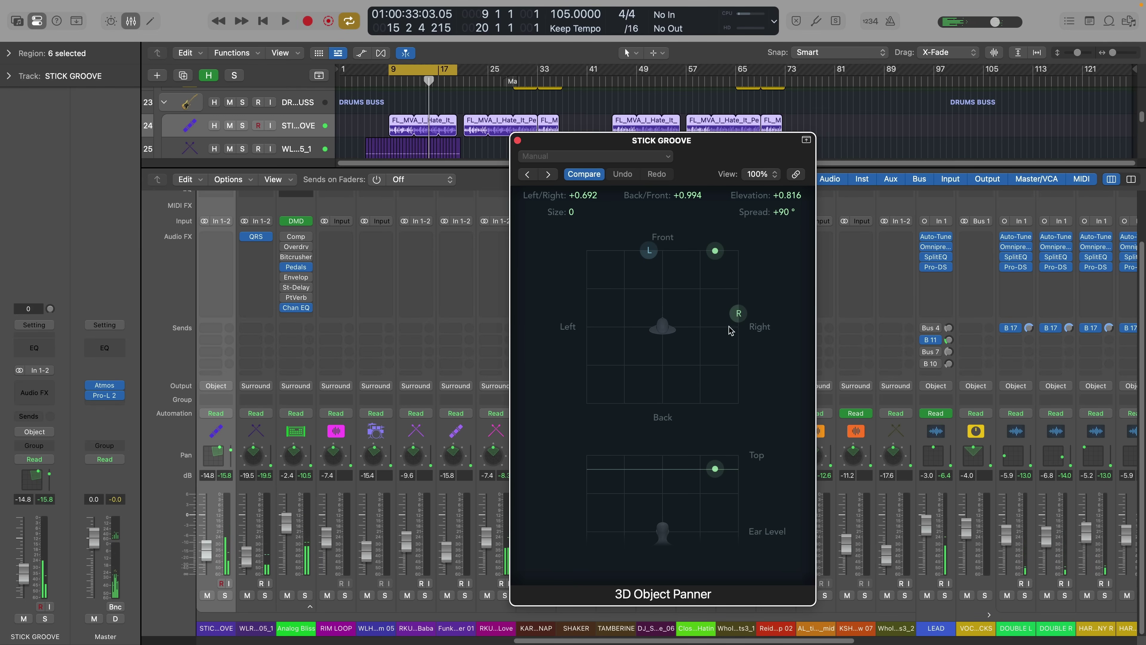
{"action": "left_click_drag", "start_coordinate": [721, 263], "coordinate": [662, 250]}
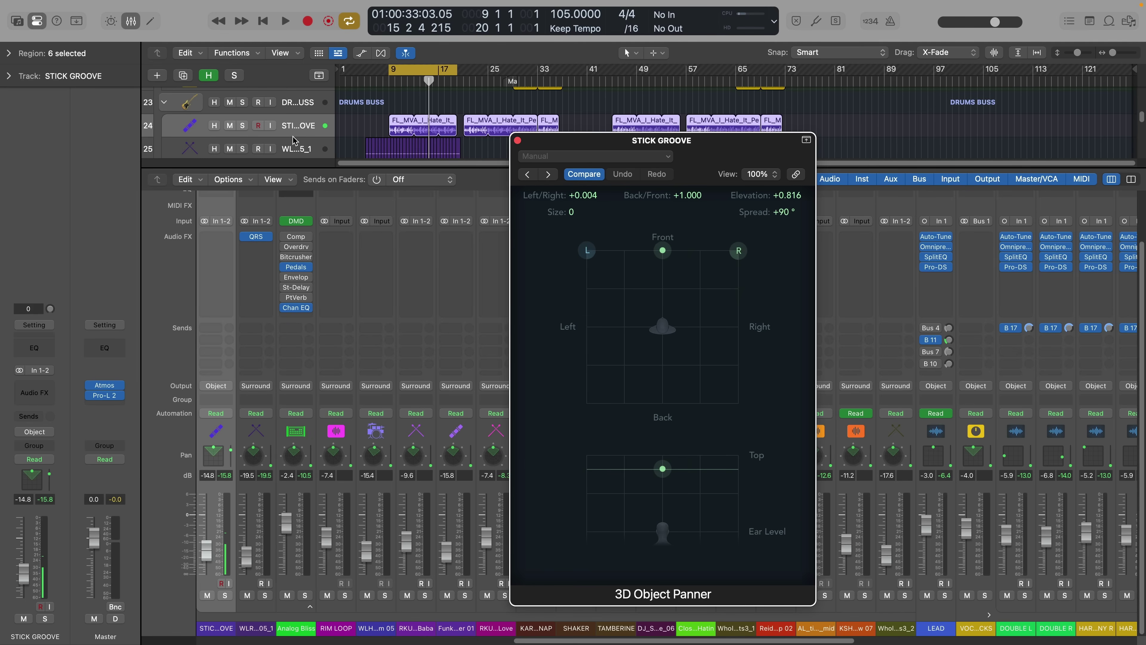
Step: Show track automation, set STICK GROOVE to Write mode and acknowledge the warning
{"action": "key", "text": "a"}
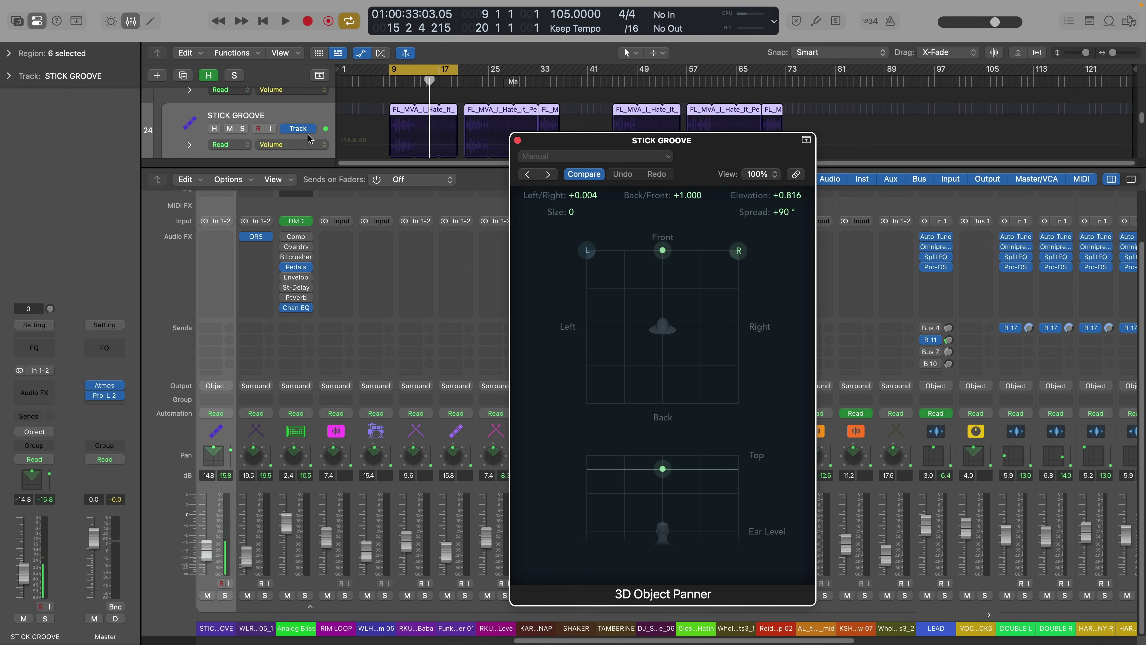
{"action": "left_click", "coordinate": [228, 147]}
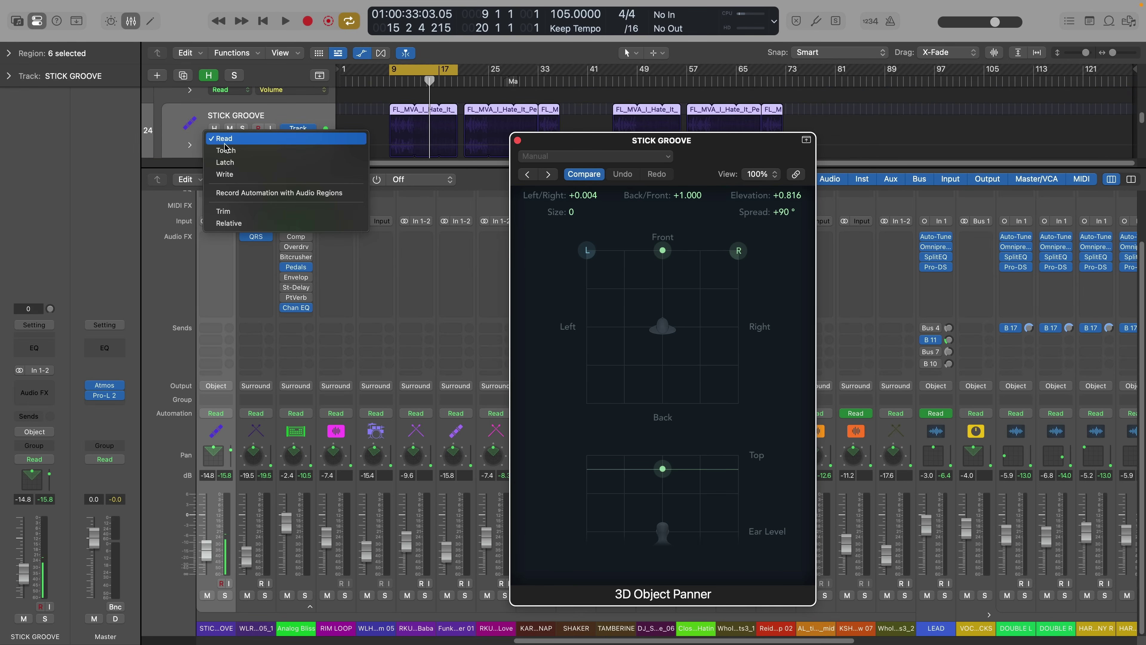
{"action": "left_click", "coordinate": [232, 176]}
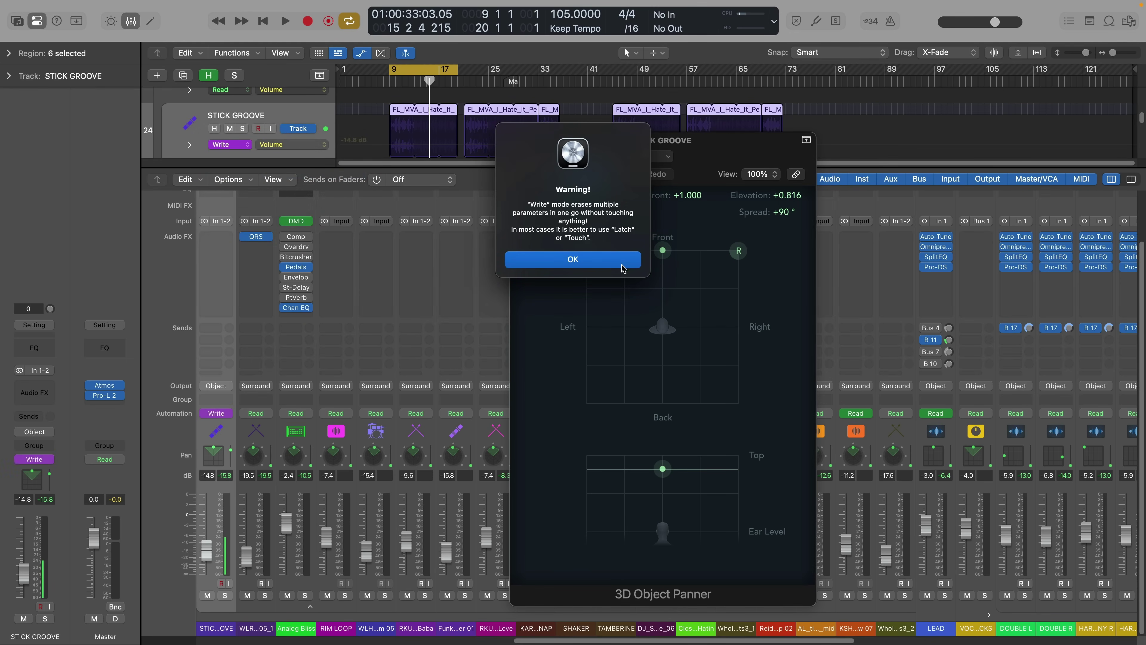
{"action": "left_click", "coordinate": [600, 265]}
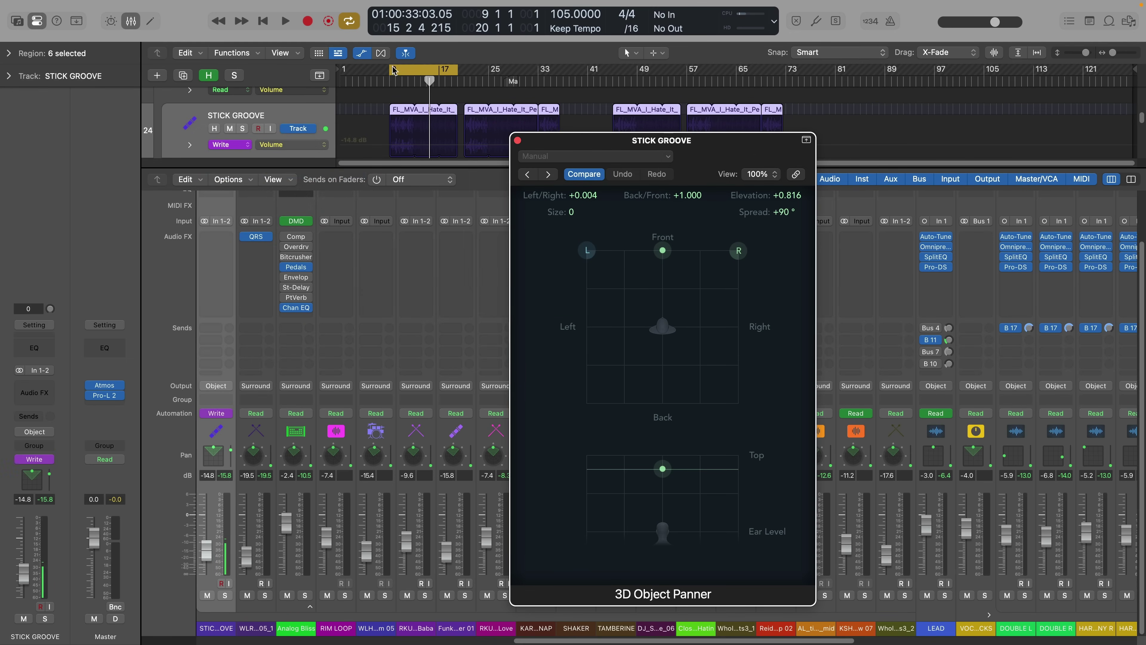
Step: Extend the cycle to bars 7 to 37 and record STICK GROOVE's object position sweeping side to side across the front
{"action": "left_click_drag", "start_coordinate": [394, 72], "coordinate": [382, 78]}
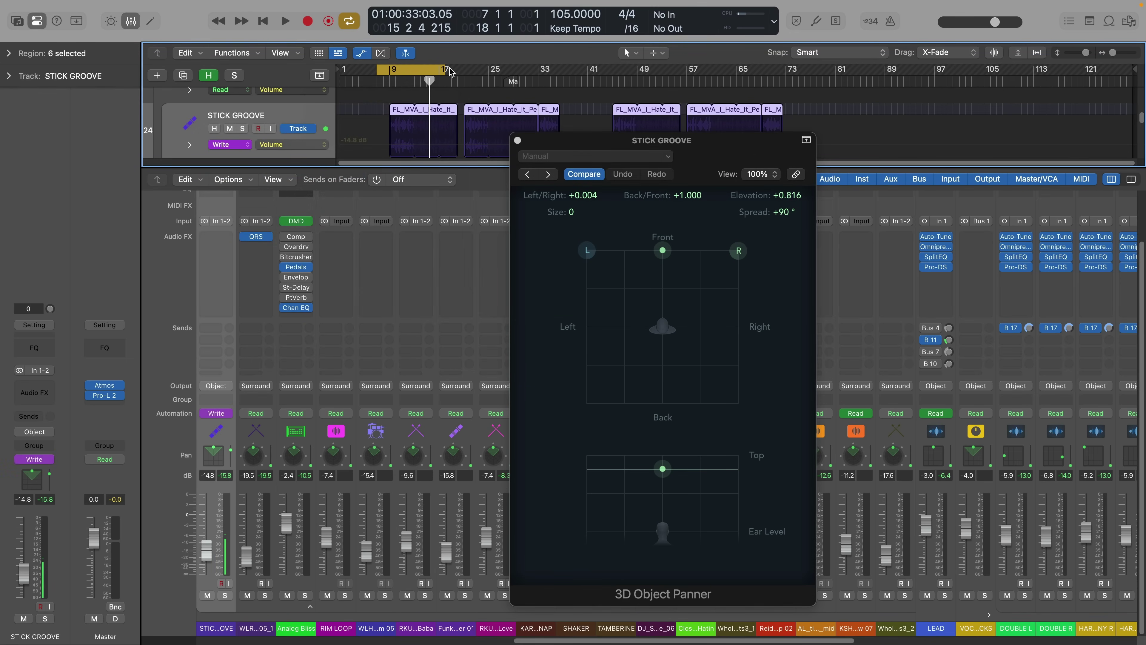
{"action": "left_click_drag", "start_coordinate": [443, 69], "coordinate": [563, 69]}
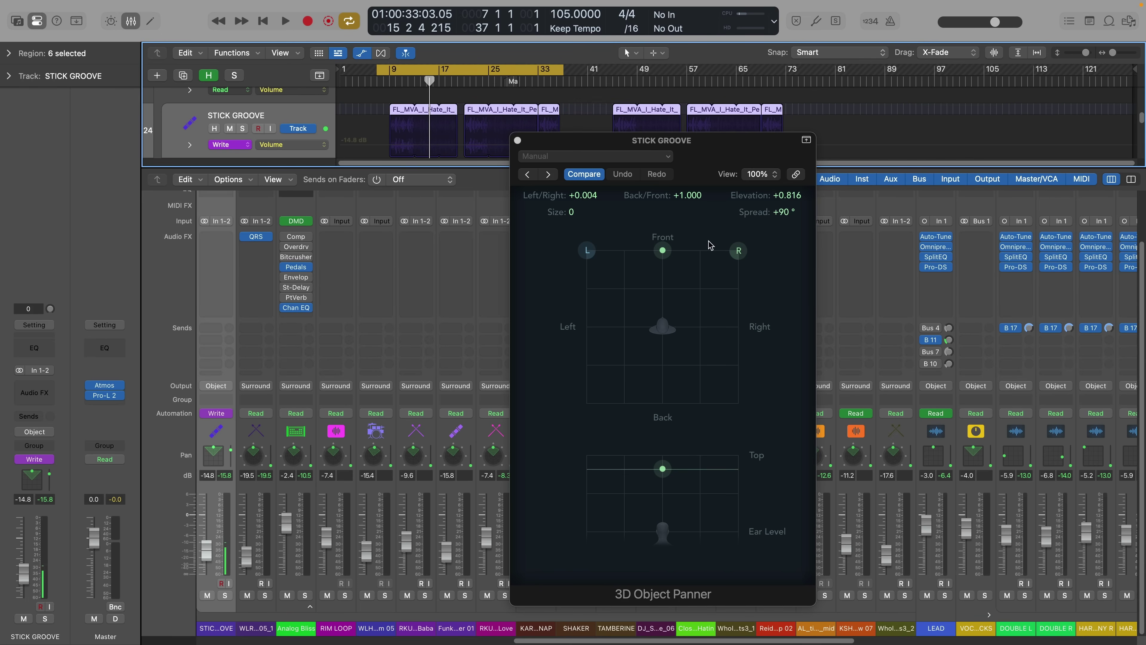
{"action": "key", "text": "space"}
{"action": "mouse_move", "coordinate": [662, 250]}
{"action": "left_mouse_down"}
{"action": "mouse_move", "coordinate": [594, 244]}
{"action": "mouse_move", "coordinate": [738, 226]}
{"action": "mouse_move", "coordinate": [628, 206]}
{"action": "mouse_move", "coordinate": [586, 211]}
{"action": "mouse_move", "coordinate": [730, 210]}
{"action": "mouse_move", "coordinate": [596, 202]}
{"action": "mouse_move", "coordinate": [721, 207]}
{"action": "mouse_move", "coordinate": [685, 205]}
{"action": "left_mouse_up"}
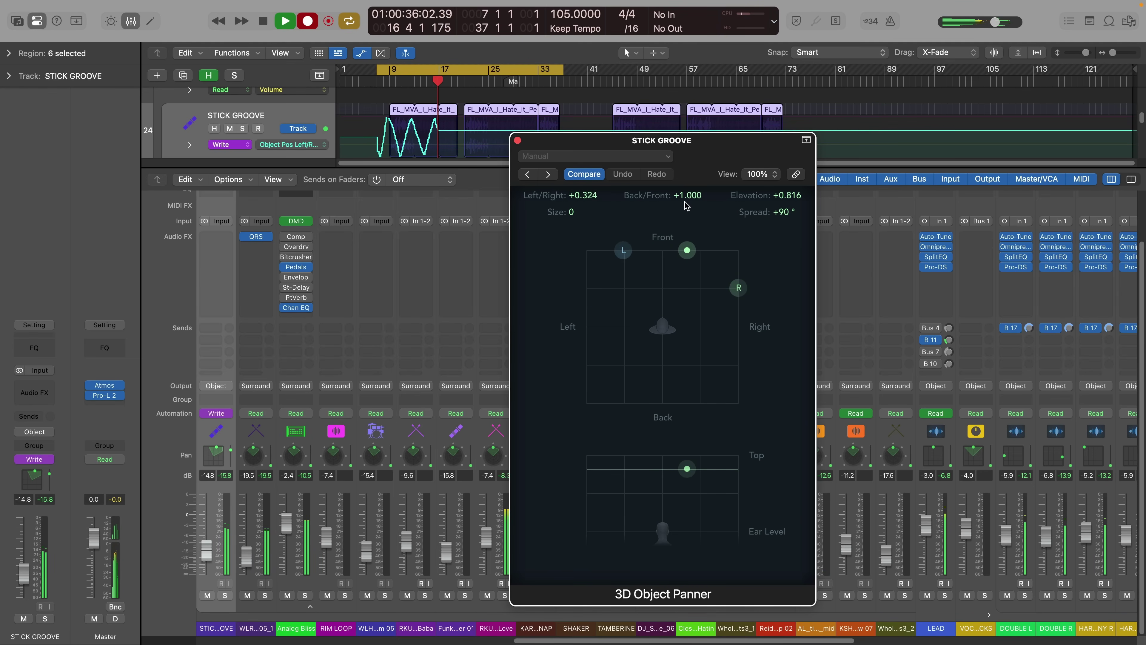
{"action": "mouse_move", "coordinate": [650, 205]}
{"action": "left_mouse_down"}
{"action": "mouse_move", "coordinate": [592, 208]}
{"action": "mouse_move", "coordinate": [742, 216]}
{"action": "mouse_move", "coordinate": [693, 212]}
{"action": "left_mouse_up"}
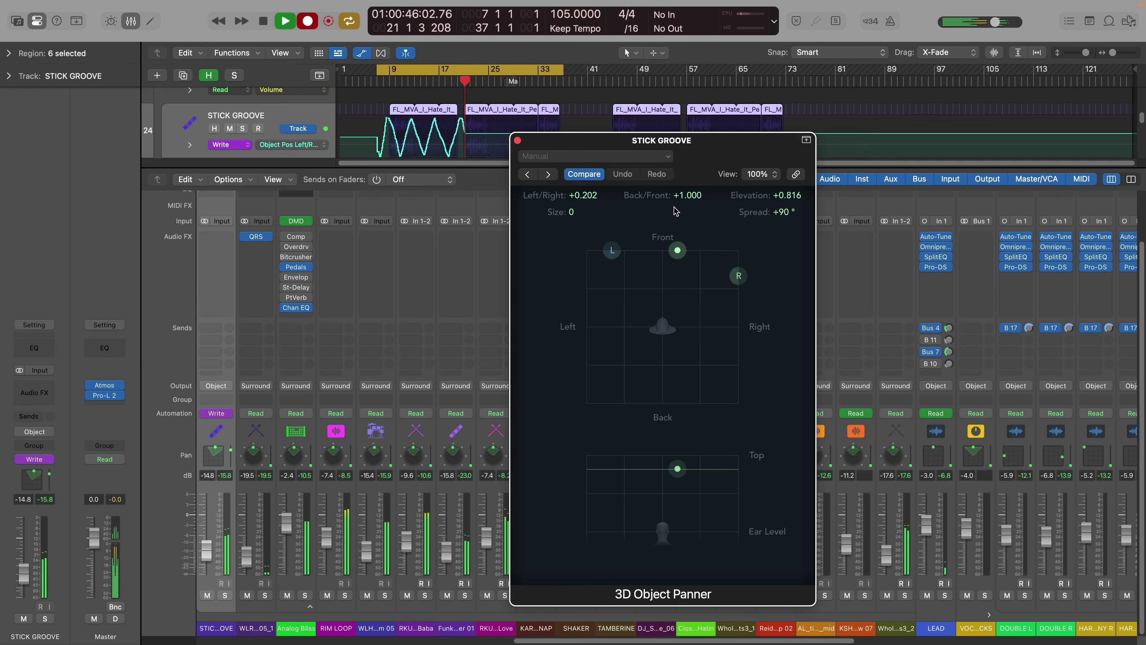
{"action": "key", "text": "space"}
Step: Return STICK GROOVE's automation to Read mode and play back its recorded panning in solo
{"action": "left_click", "coordinate": [230, 145]}
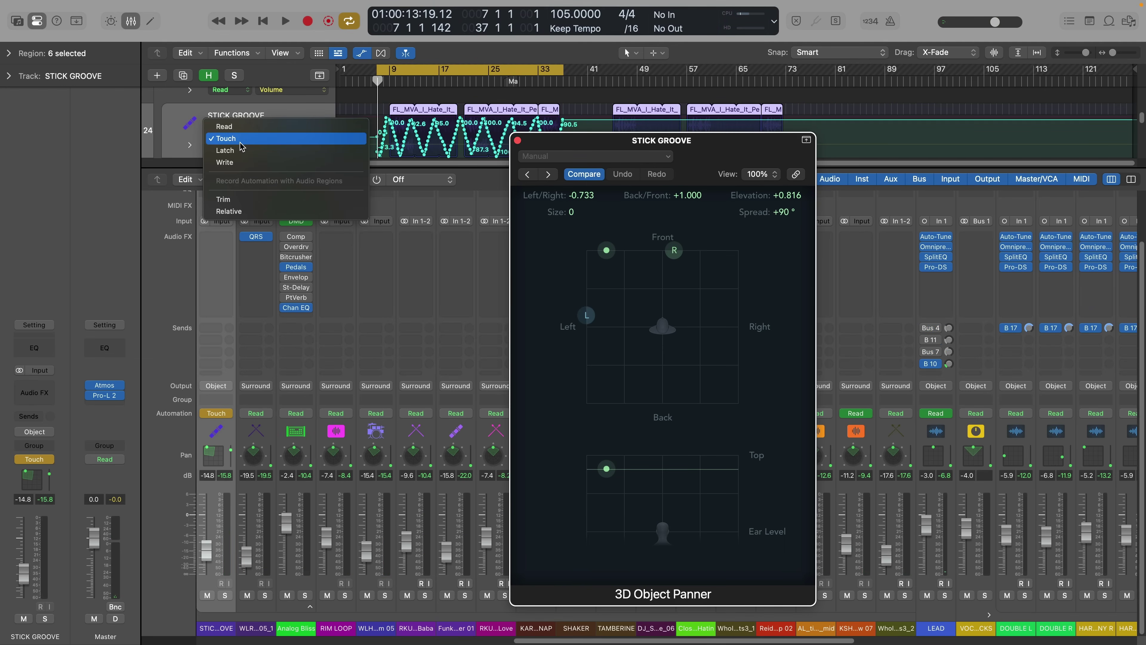
{"action": "left_click", "coordinate": [234, 128]}
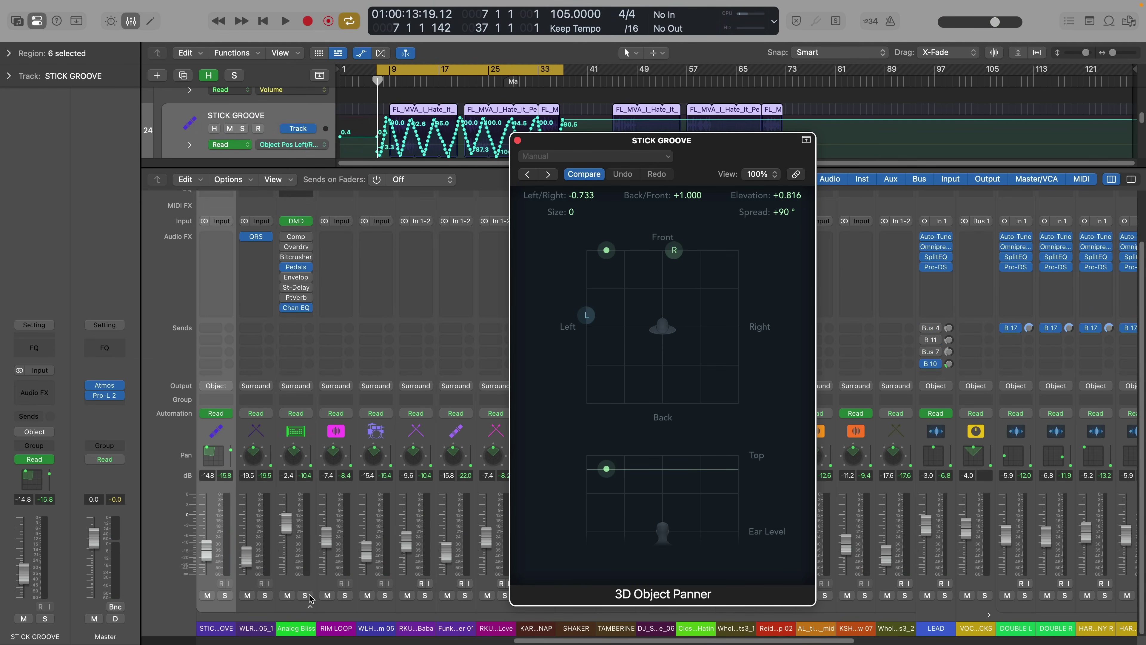
{"action": "key", "text": "s"}
{"action": "key", "text": "space"}
Step: View STICK GROOVE's object movement in the master's Dolby Atmos plug-in, close the plug-in and unsolo the track
{"action": "scroll", "coordinate": [951, 256], "scroll_direction": "right", "scroll_amount": 15}
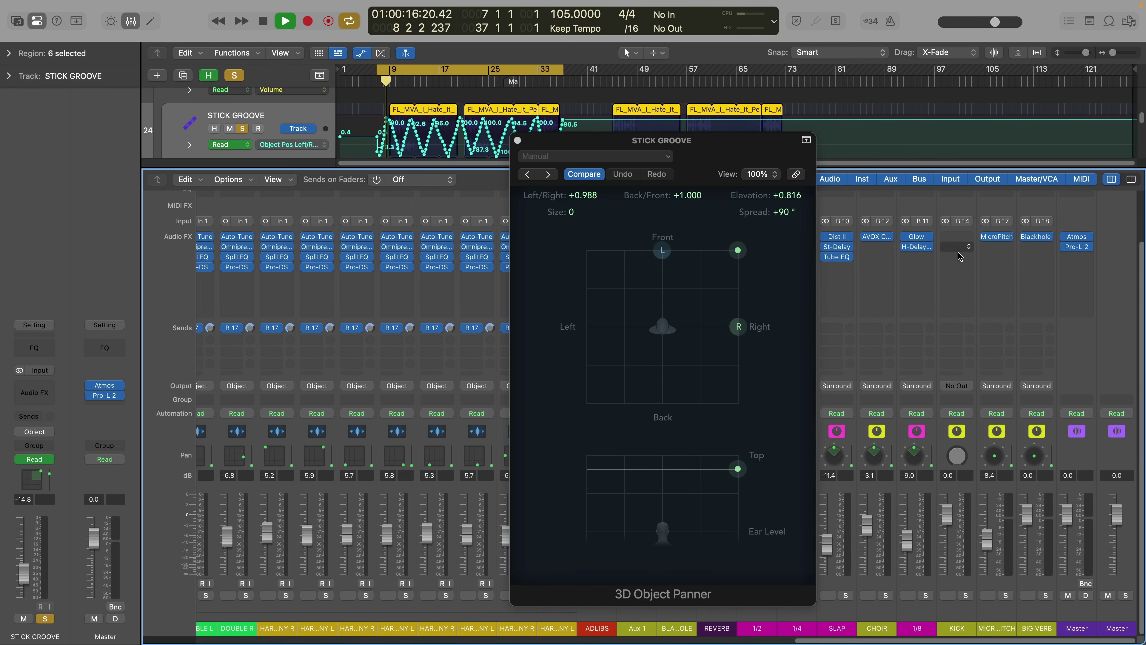
{"action": "left_click", "coordinate": [1081, 237]}
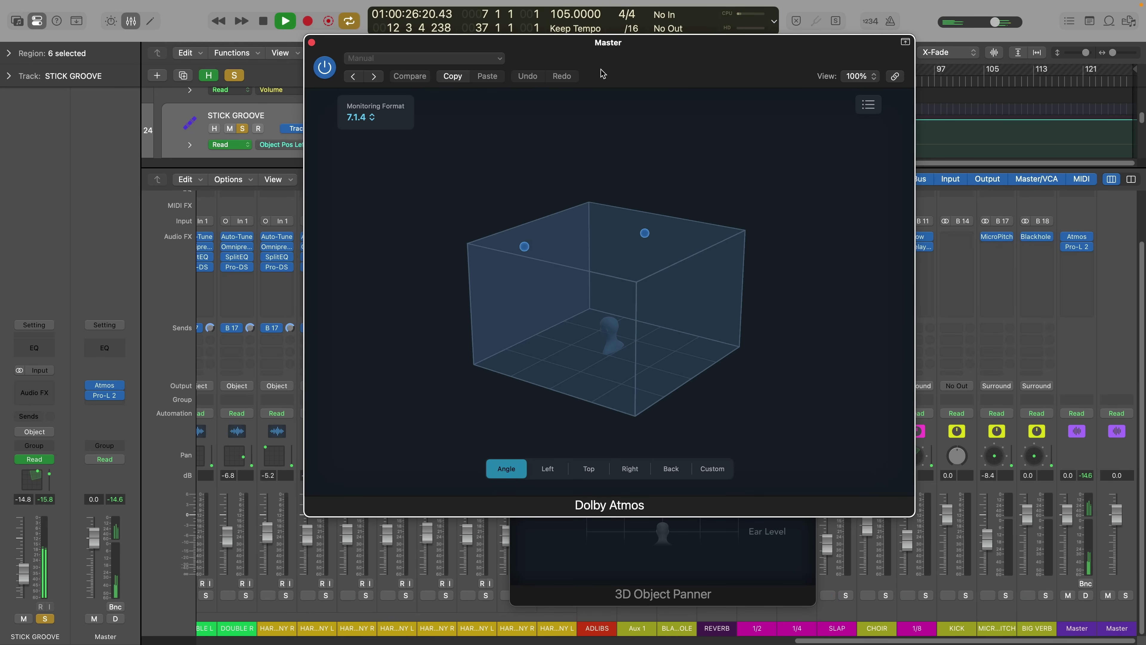
{"action": "left_click", "coordinate": [312, 43]}
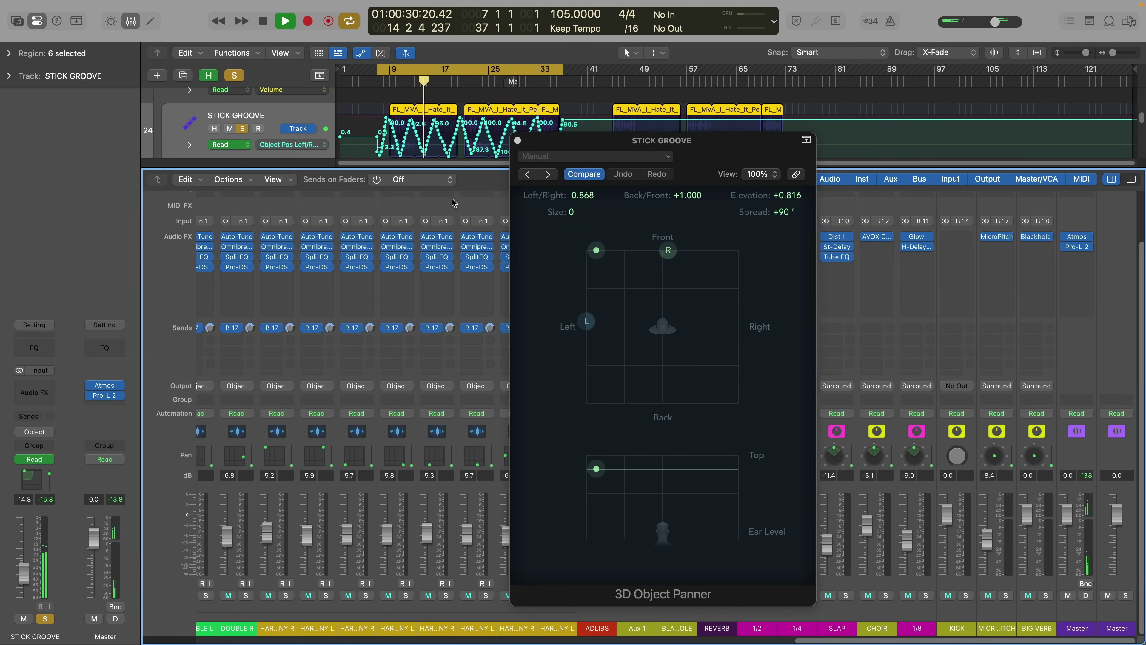
{"action": "left_click", "coordinate": [327, 165]}
{"action": "key", "text": "s"}
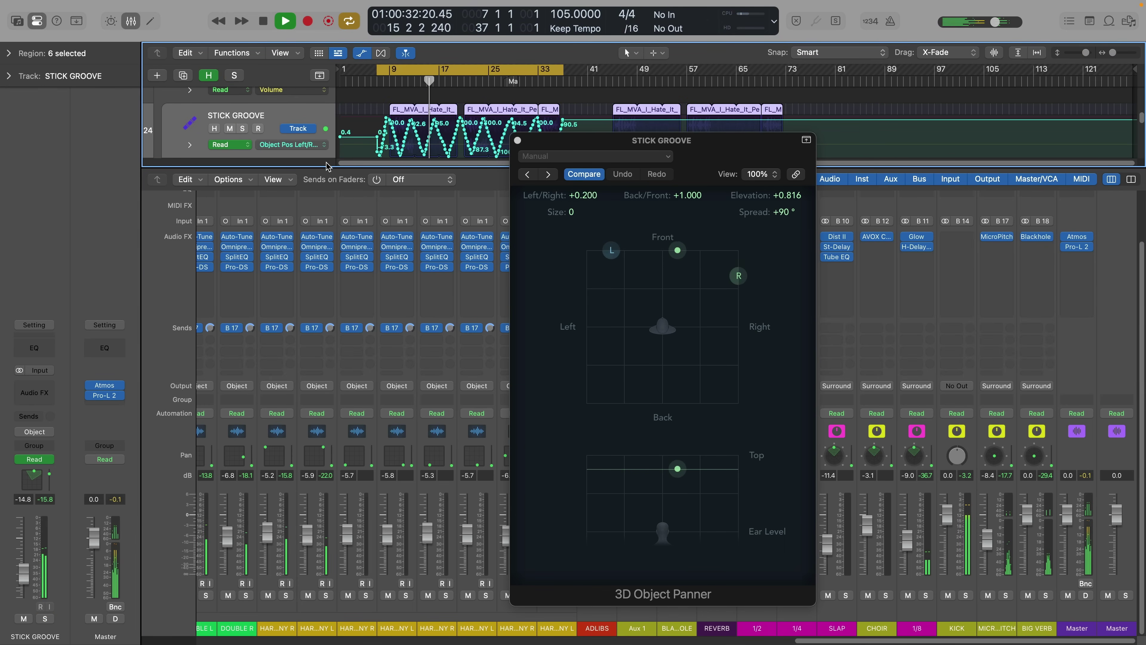
Step: Close the mixer, solo Analog Bliss briefly during playback, and hide the track automation
{"action": "key", "text": "x"}
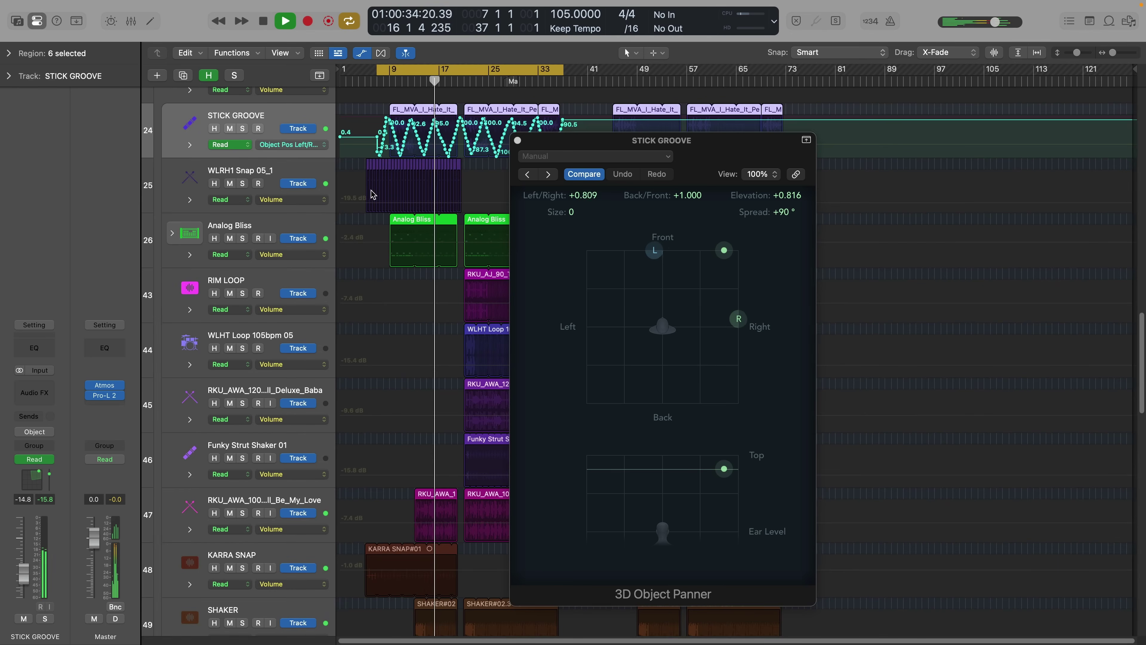
{"action": "scroll", "coordinate": [357, 201], "scroll_direction": "up", "scroll_amount": 3}
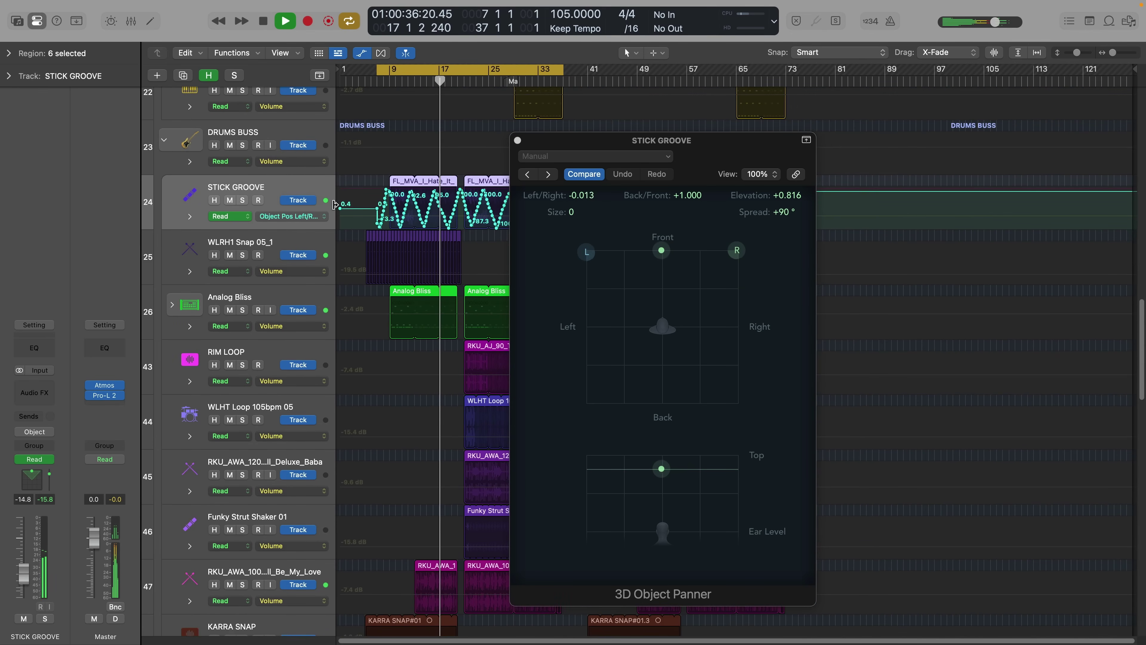
{"action": "scroll", "coordinate": [335, 204], "scroll_direction": "down", "scroll_amount": 1}
{"action": "left_click", "coordinate": [243, 292]}
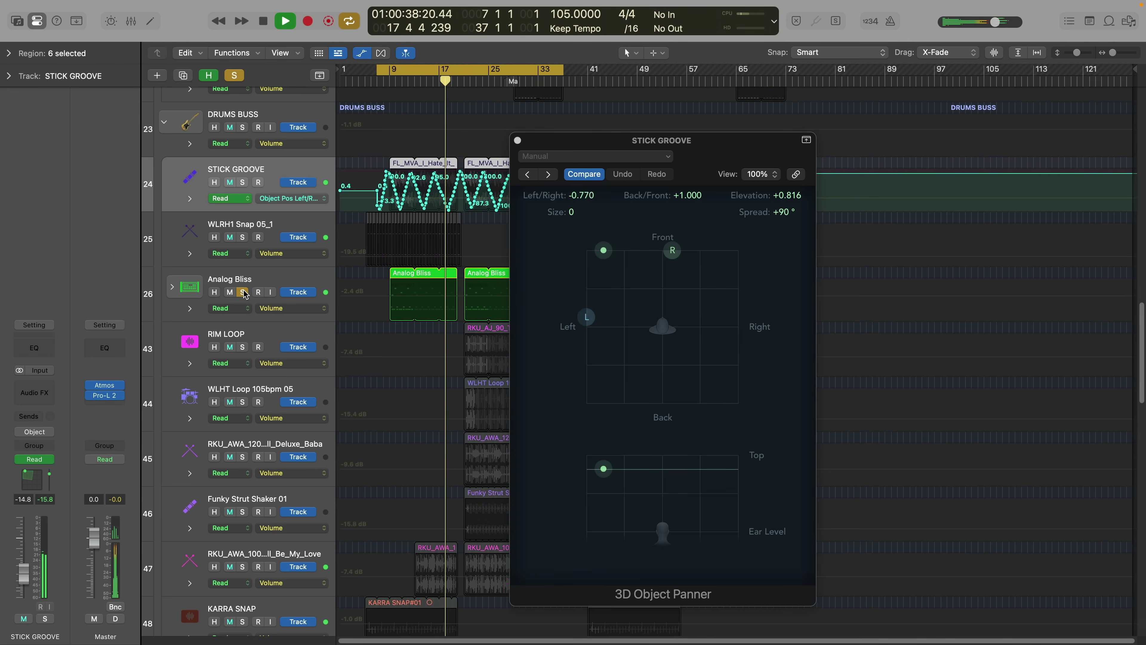
{"action": "left_click", "coordinate": [243, 292]}
{"action": "key", "text": "space"}
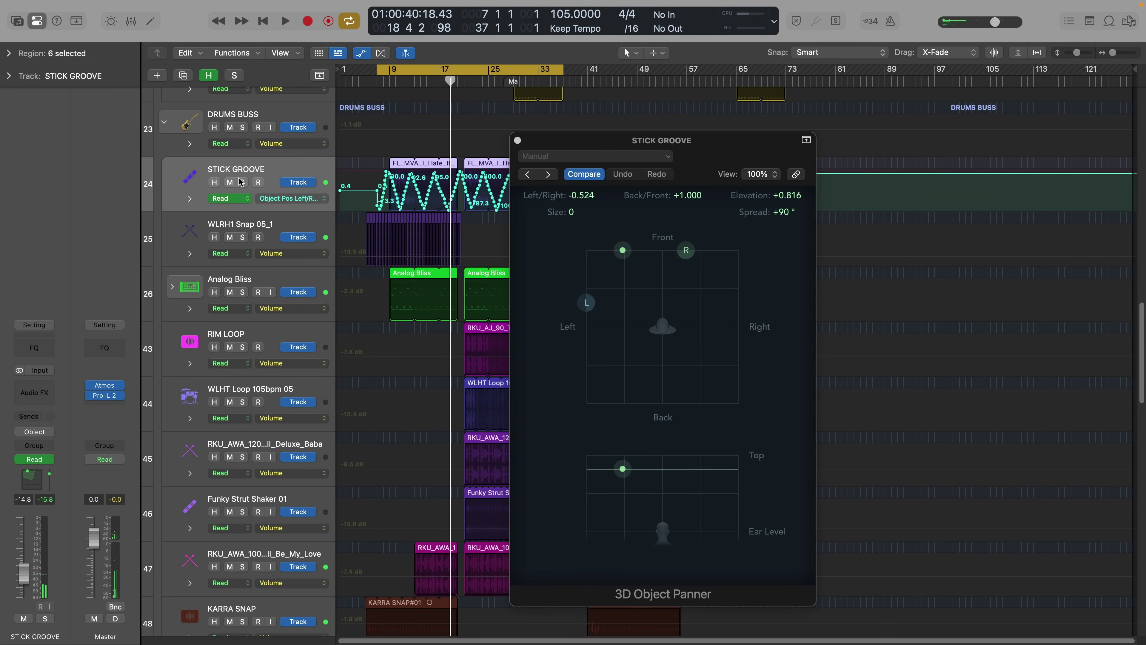
{"action": "key", "text": "a"}
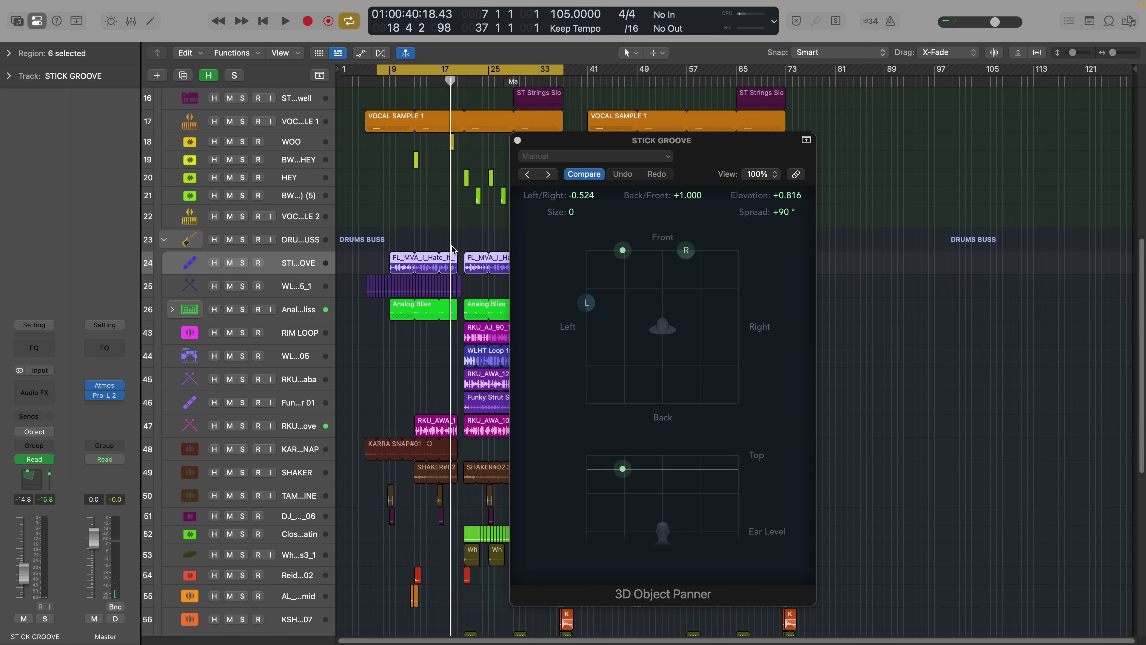
Step: Move the cycle to bars 21 to 51 and audition the drum loops, leaving only RKU_AWA_120 Deluxe_Baba soloed
{"action": "left_click_drag", "start_coordinate": [455, 70], "coordinate": [541, 71]}
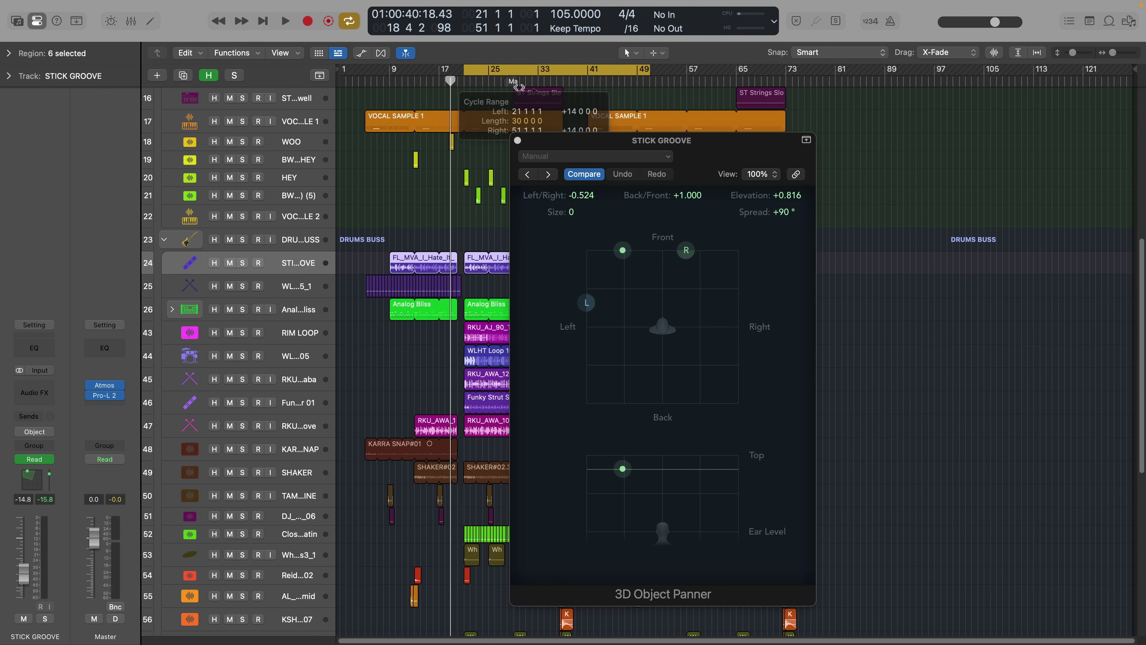
{"action": "key", "text": "space"}
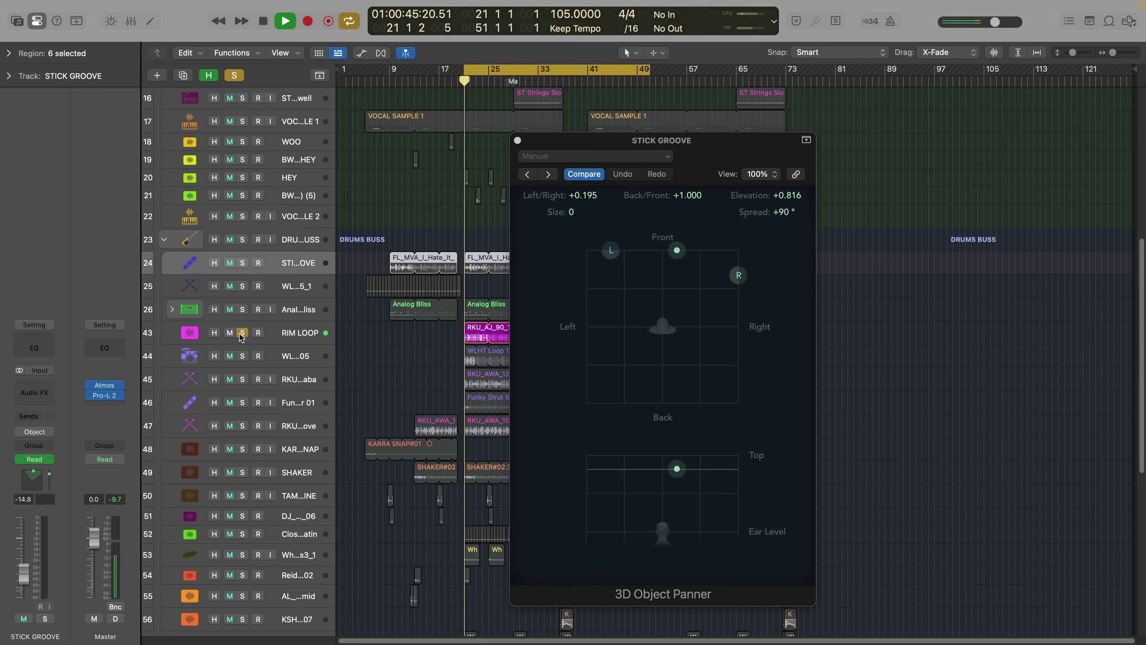
{"action": "left_click", "coordinate": [242, 356]}
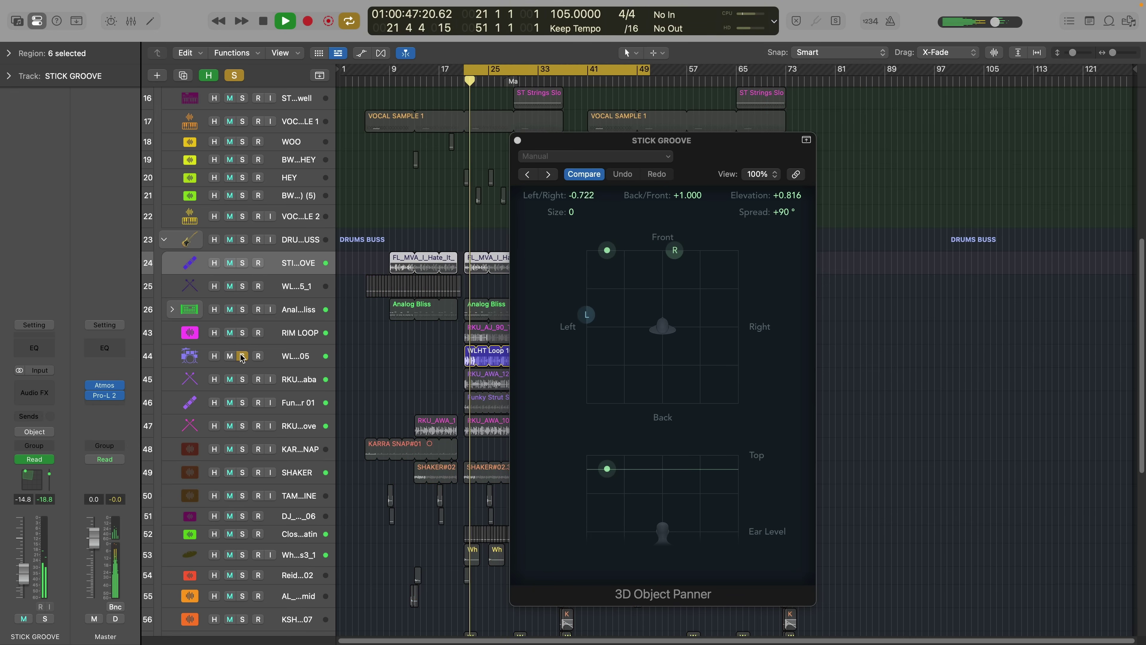
{"action": "left_click", "coordinate": [243, 381]}
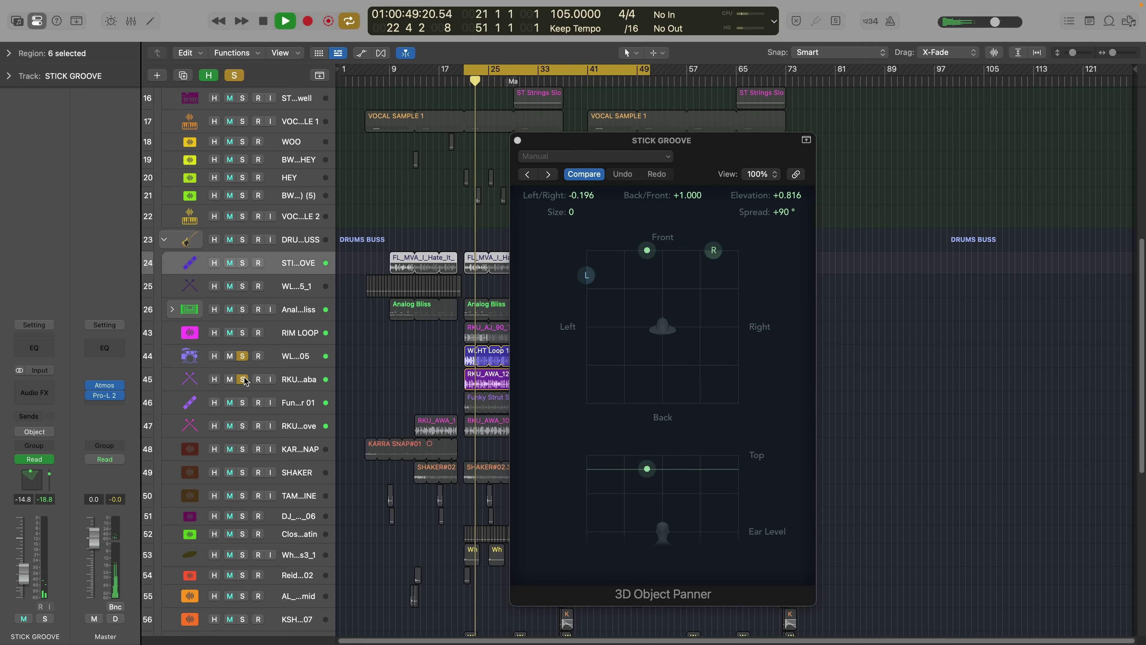
{"action": "left_click", "coordinate": [243, 357]}
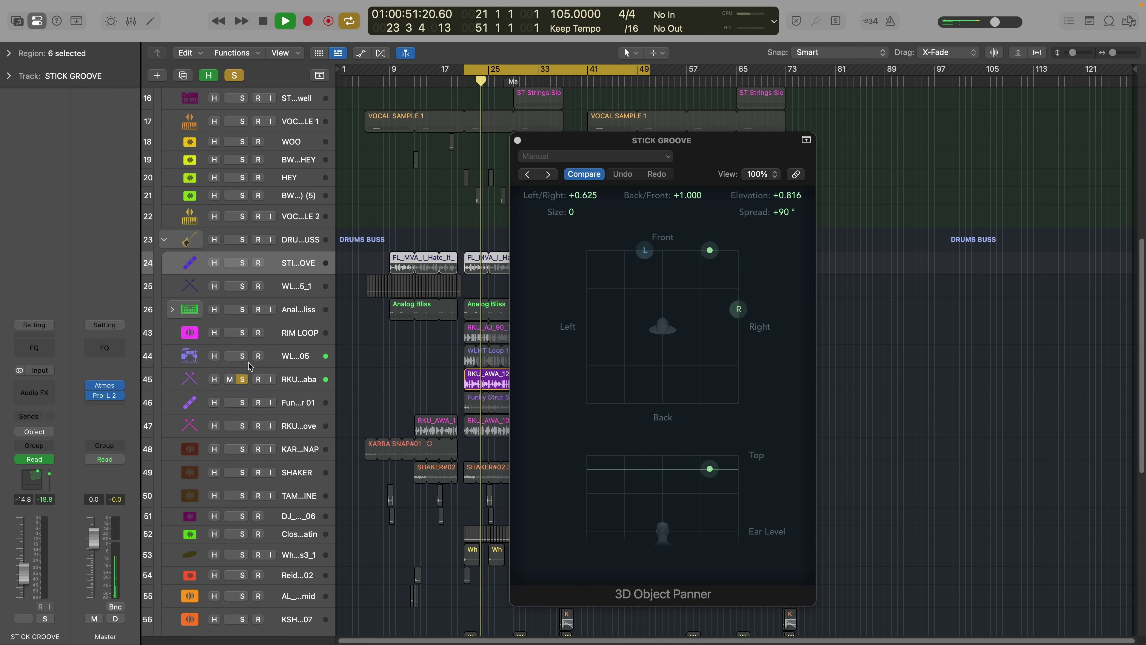
Step: Select the soloed RKU_AWA_120 Deluxe_Baba drum loop, audition it in the mixer and route its output to Surround
{"action": "left_click", "coordinate": [315, 381]}
{"action": "key", "text": "a"}
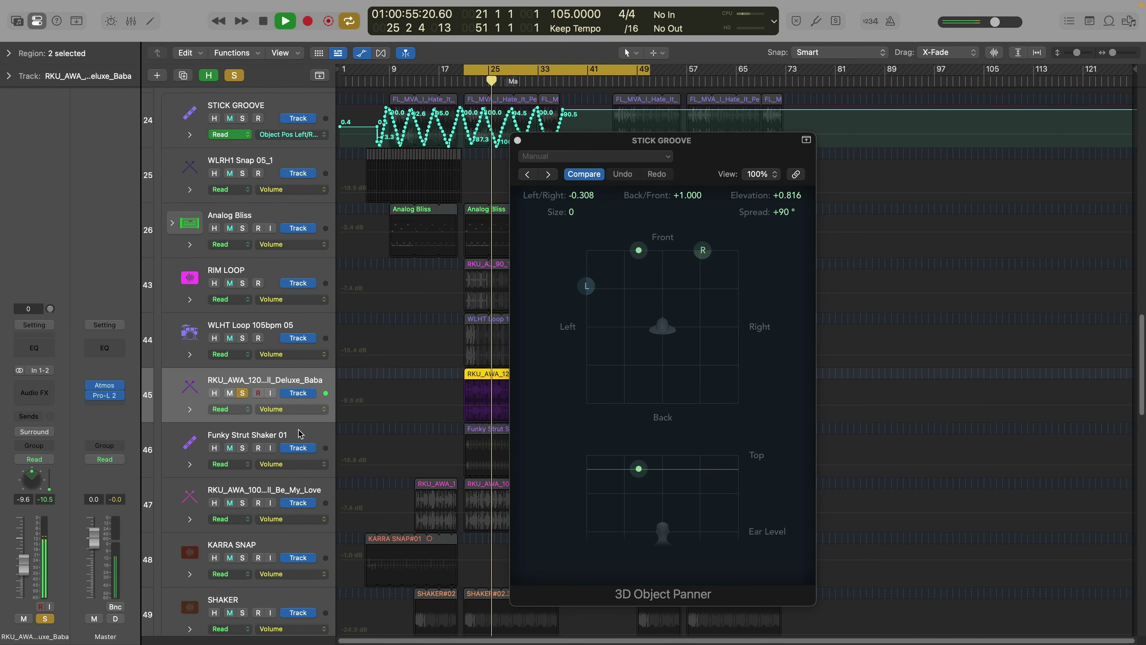
{"action": "key", "text": "x"}
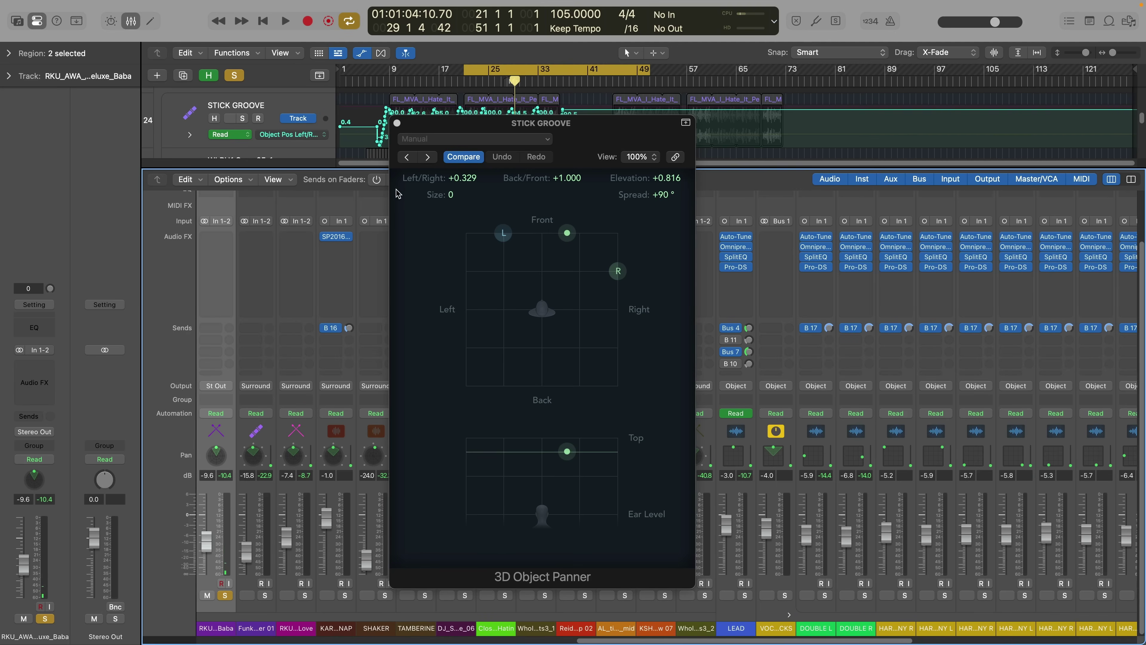
{"action": "key", "text": "space"}
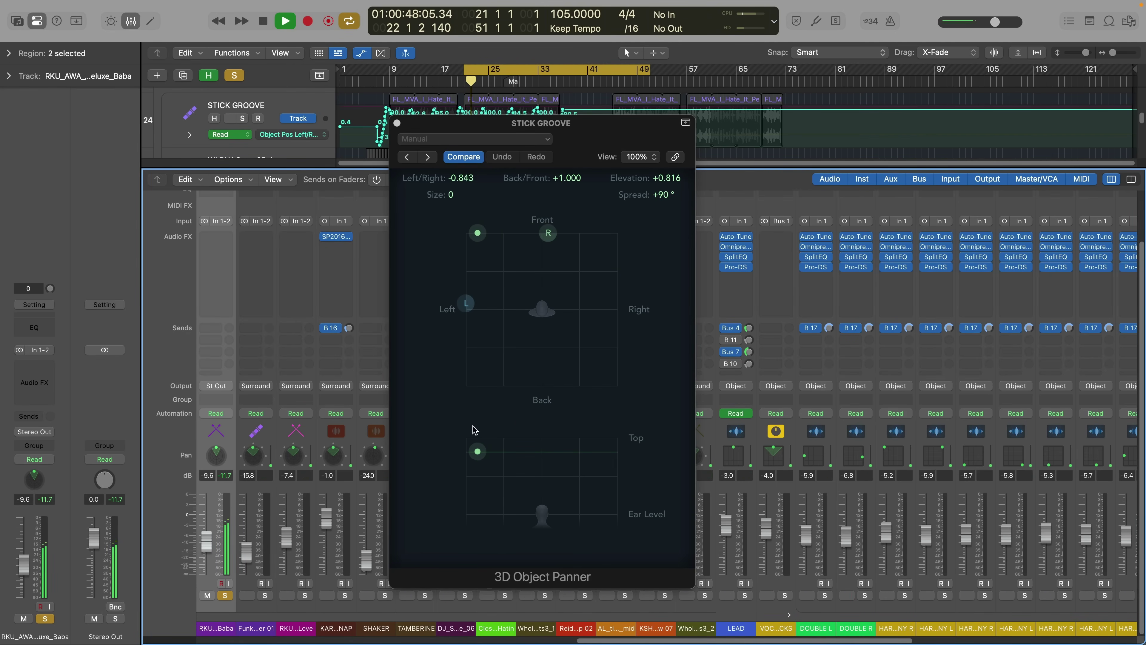
{"action": "key", "text": "space"}
{"action": "left_click", "coordinate": [218, 386]}
{"action": "mouse_move", "coordinate": [263, 443]}
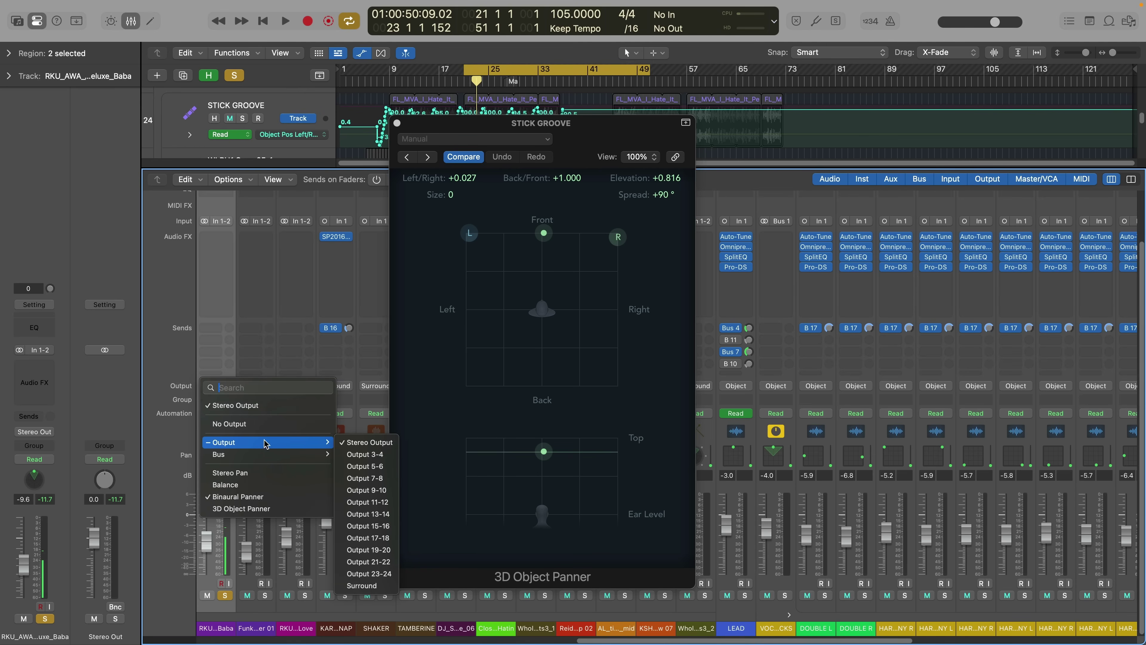
{"action": "left_click", "coordinate": [361, 586]}
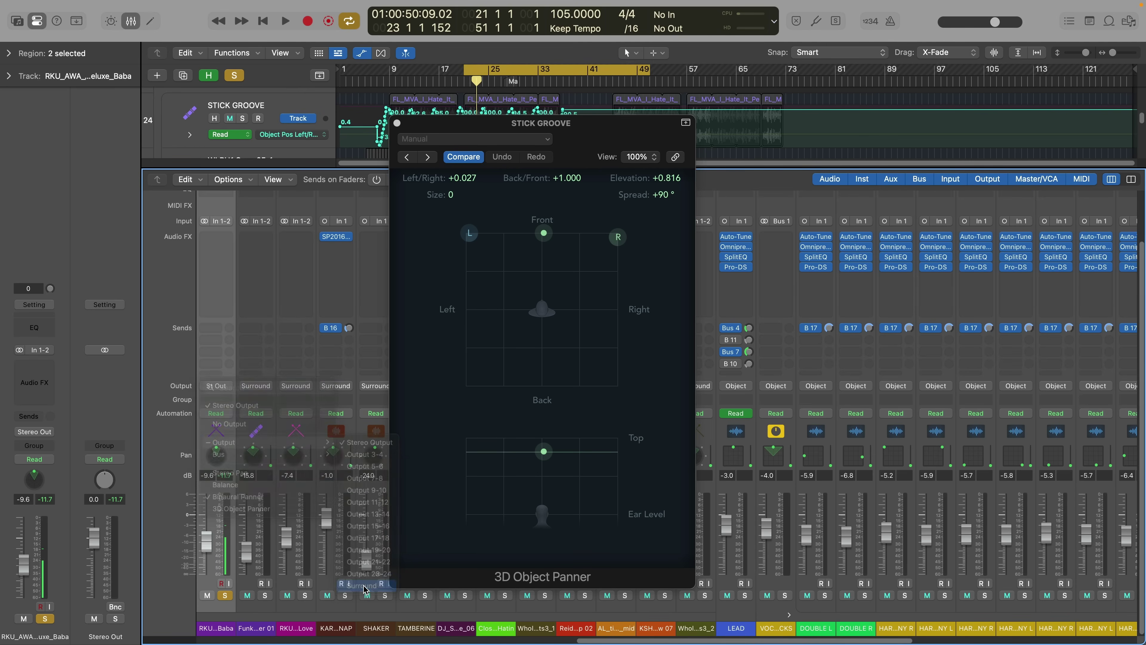
Step: Set the drum loop's LFE Level to about -5.8 dB in the Surround Panner, then clear the solo
{"action": "key", "text": "space"}
{"action": "left_click_drag", "start_coordinate": [529, 570], "coordinate": [595, 559]}
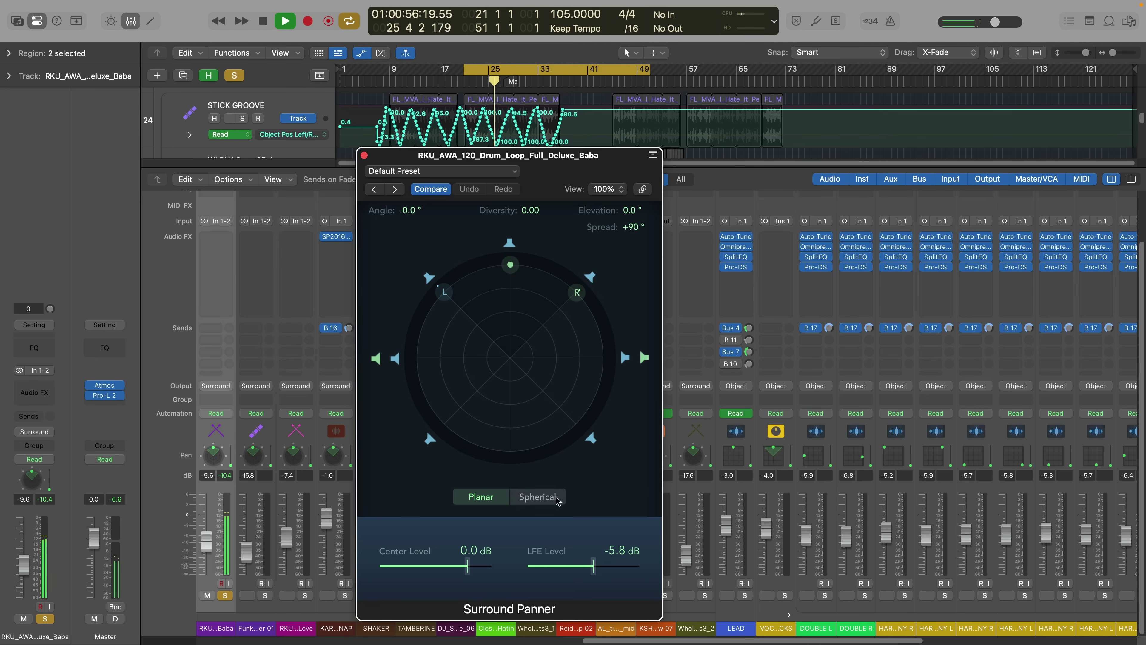
{"action": "left_click", "coordinate": [235, 75]}
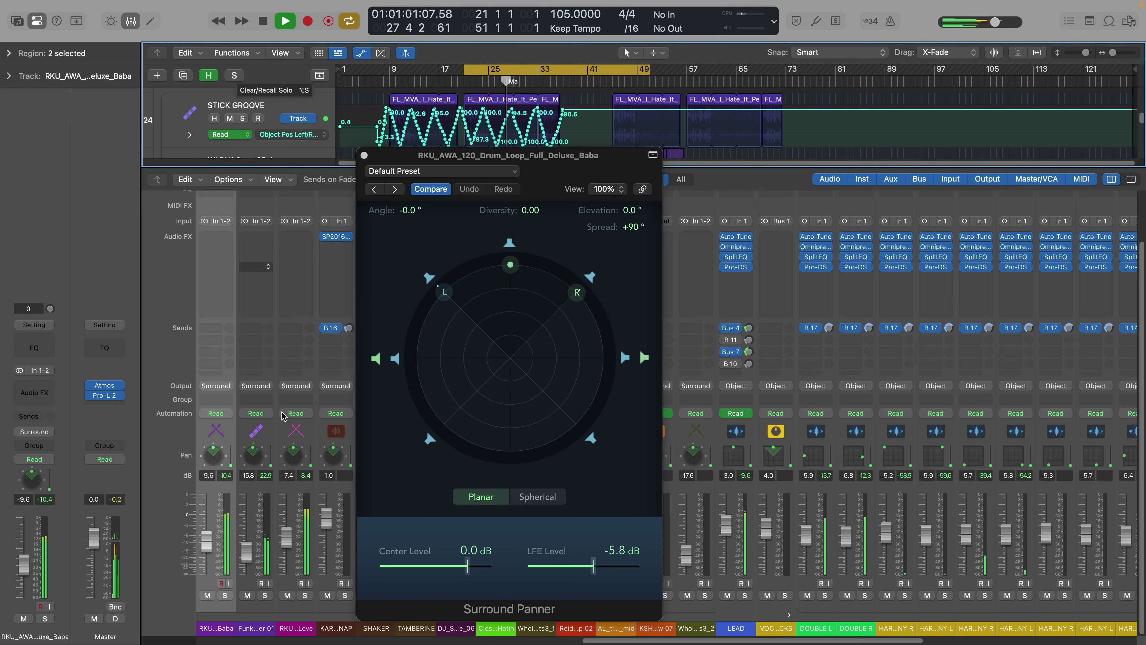
{"action": "left_click", "coordinate": [365, 155]}
Step: Close the mixer and hide the track automation to show the compact track list
{"action": "key", "text": "x"}
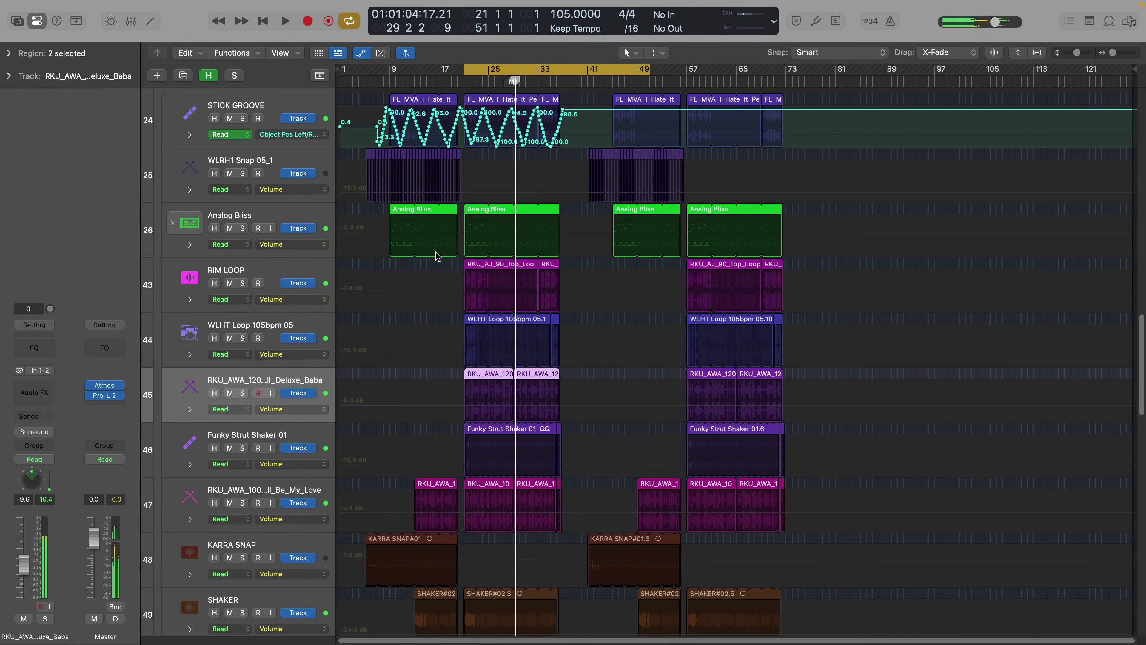
{"action": "key", "text": "a"}
{"action": "scroll", "coordinate": [447, 253], "scroll_direction": "up", "scroll_amount": 15}
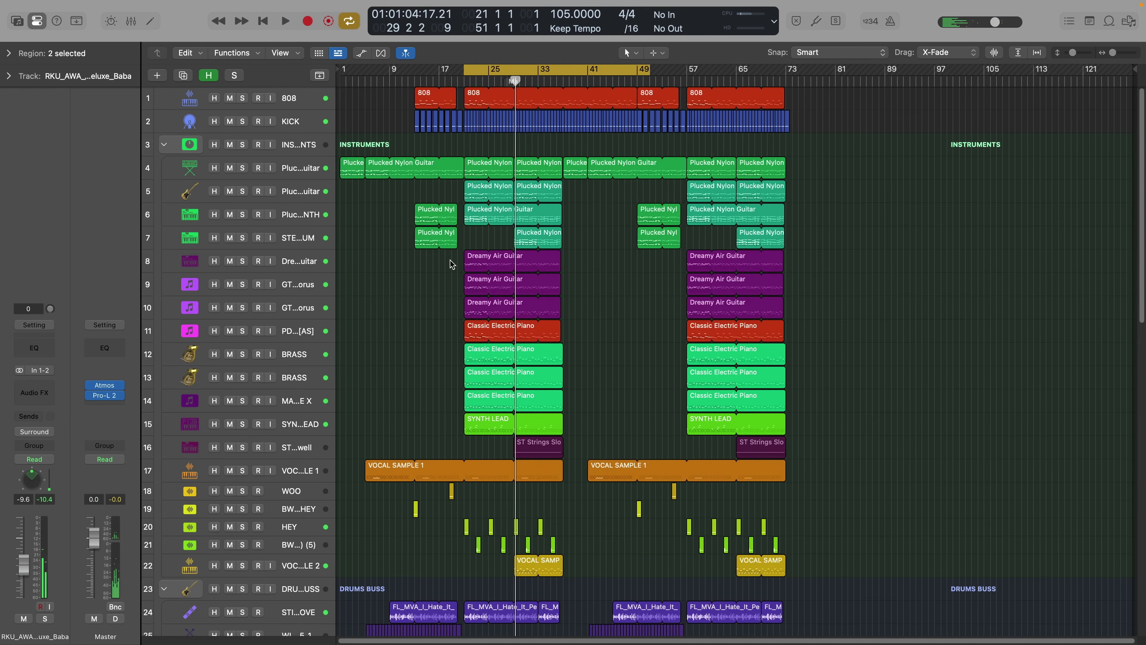
Step: Set the KICK's LFE Level to about -8.0 dB in its Surround Panner while the song plays
{"action": "left_click", "coordinate": [311, 103]}
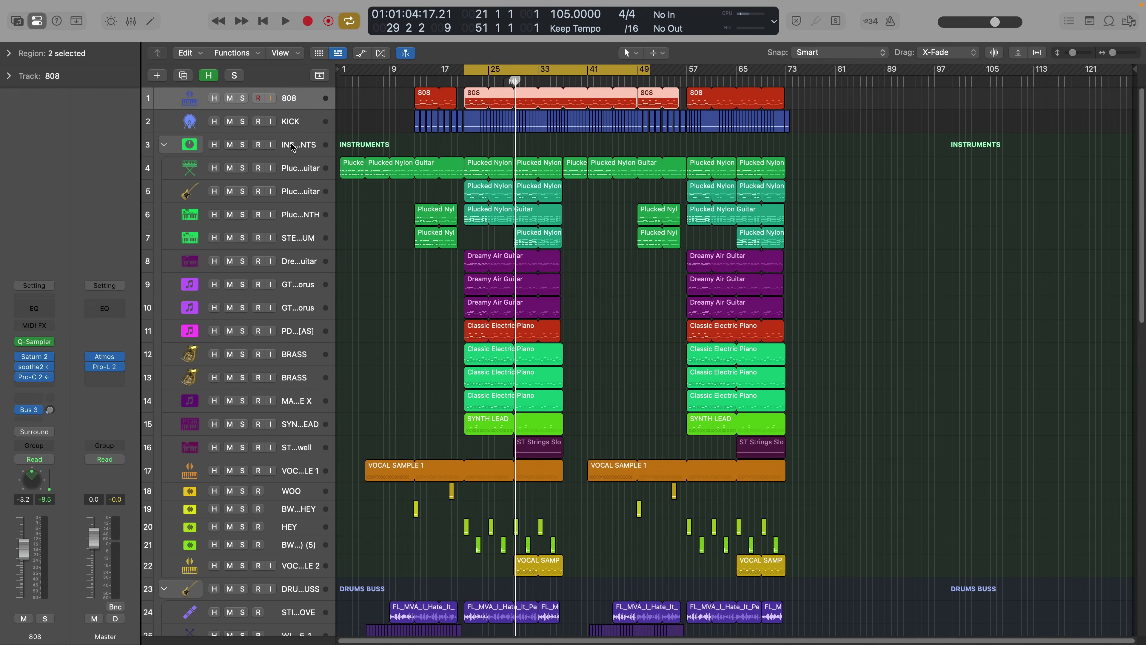
{"action": "left_click", "coordinate": [304, 120]}
{"action": "key", "text": "x"}
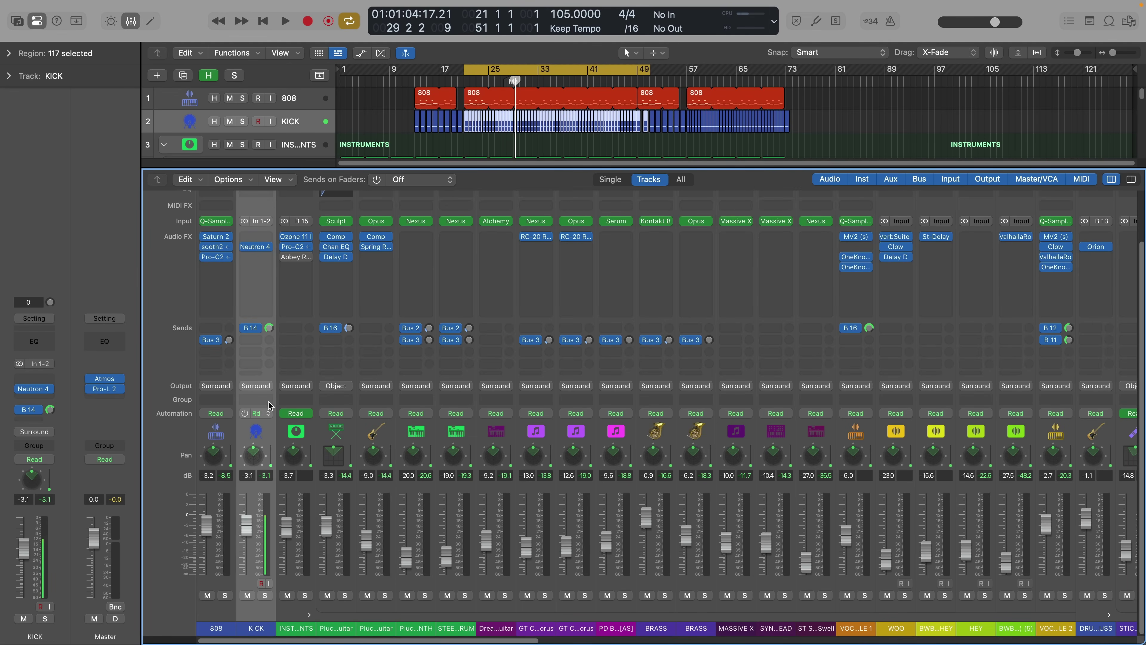
{"action": "left_click", "coordinate": [257, 386]}
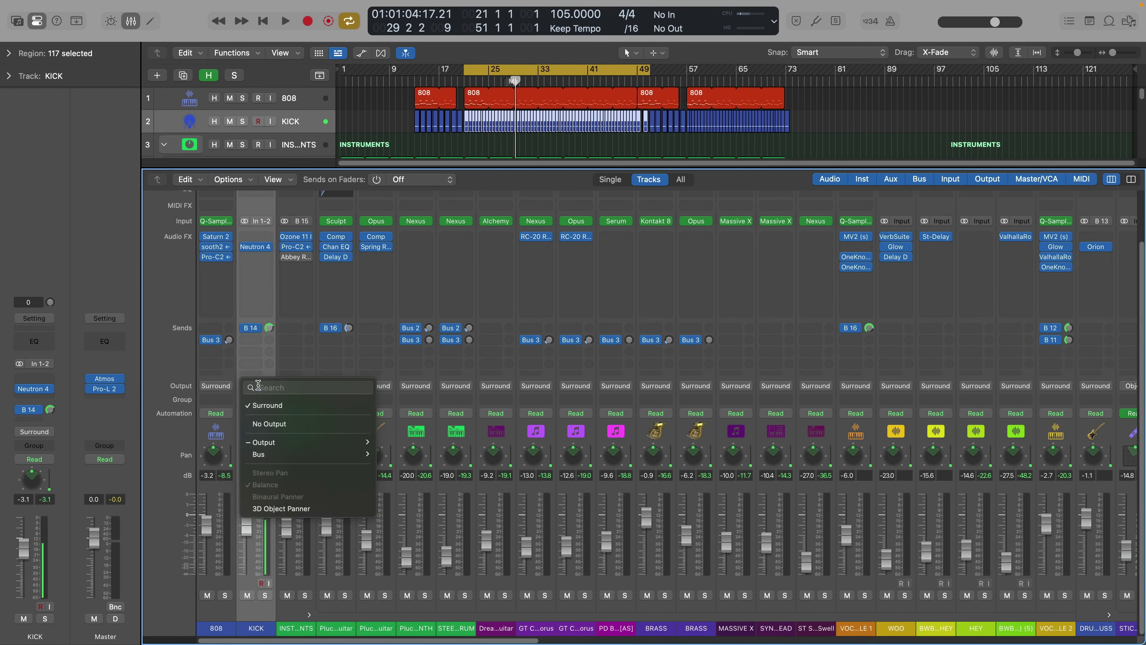
{"action": "left_click", "coordinate": [279, 356]}
{"action": "double_click", "coordinate": [254, 459]}
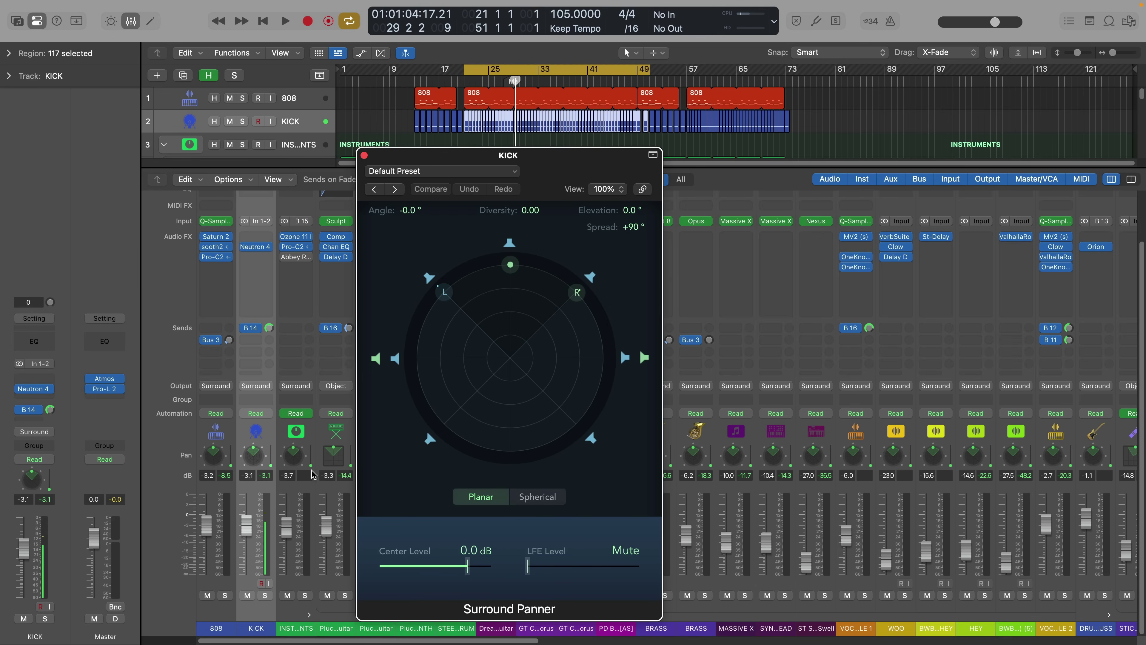
{"action": "key", "text": "space"}
{"action": "left_click_drag", "start_coordinate": [536, 567], "coordinate": [591, 564]}
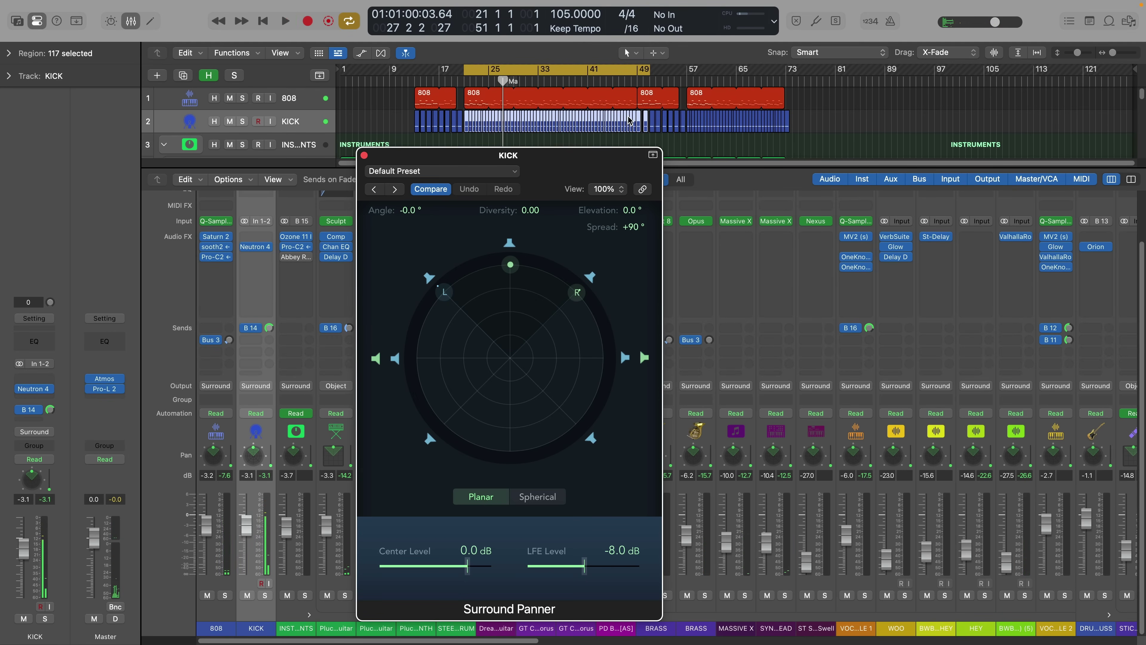
Step: Set the 808's LFE Level to about -6.6 dB in its Surround Panner and close the panner
{"action": "double_click", "coordinate": [218, 453]}
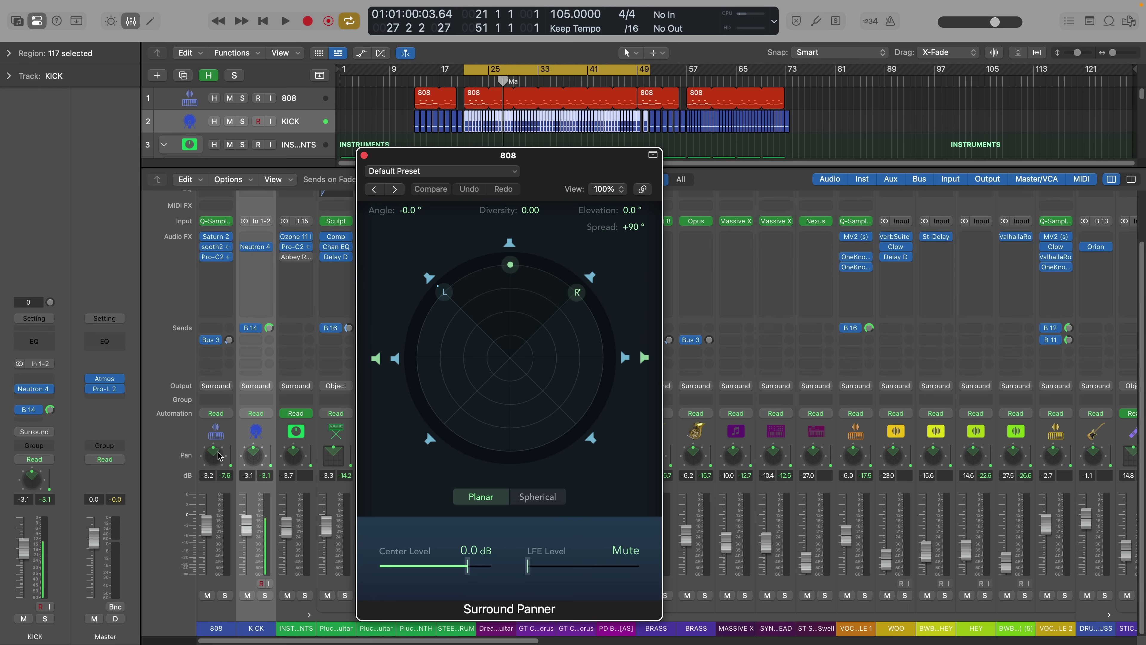
{"action": "key", "text": "space"}
{"action": "left_click_drag", "start_coordinate": [544, 568], "coordinate": [613, 564]}
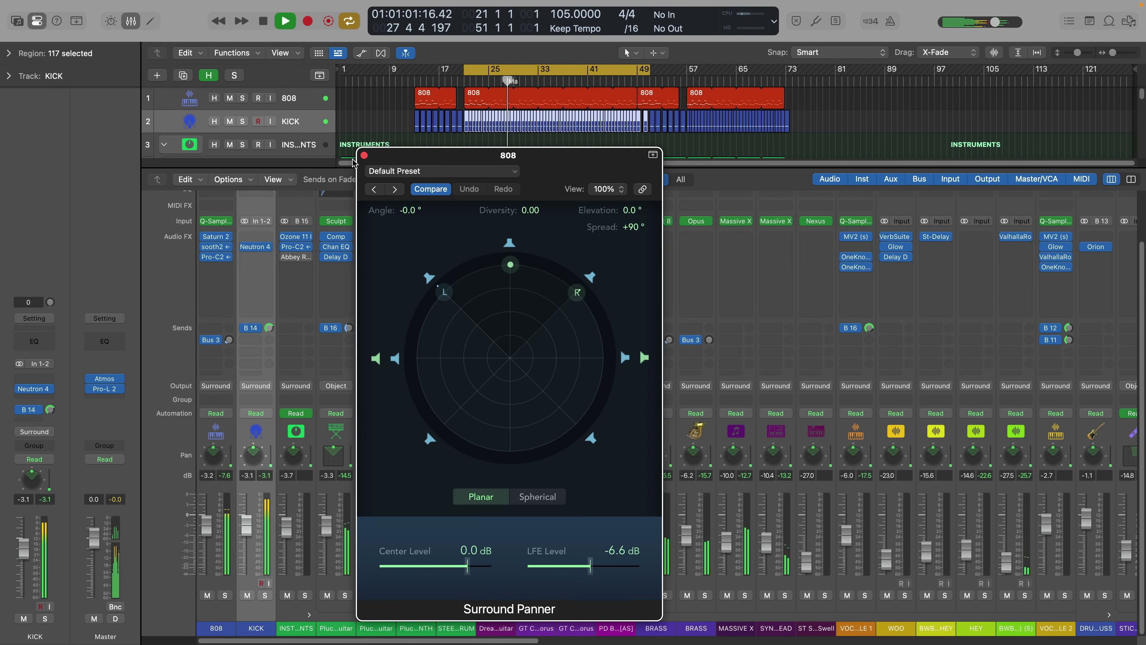
{"action": "left_click", "coordinate": [364, 156]}
Step: Close the mixer, look over the arrangement and select the 808 track
{"action": "key", "text": "x"}
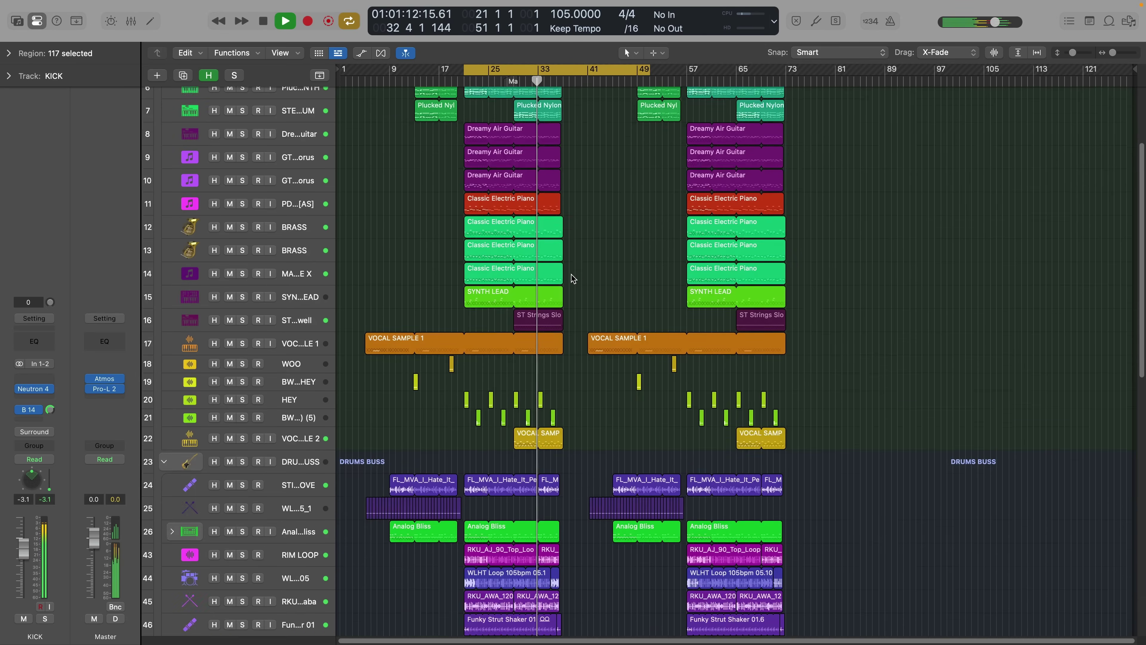
{"action": "scroll", "coordinate": [555, 259], "scroll_direction": "down", "scroll_amount": 5}
{"action": "scroll", "coordinate": [555, 260], "scroll_direction": "up", "scroll_amount": 8}
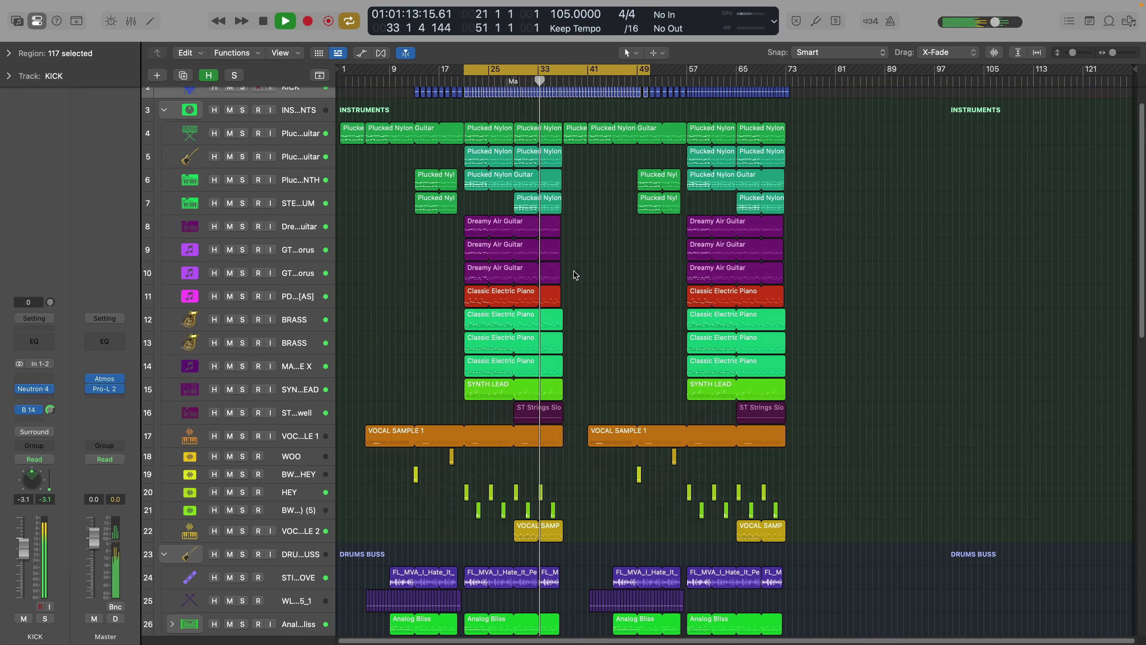
{"action": "left_click", "coordinate": [304, 107]}
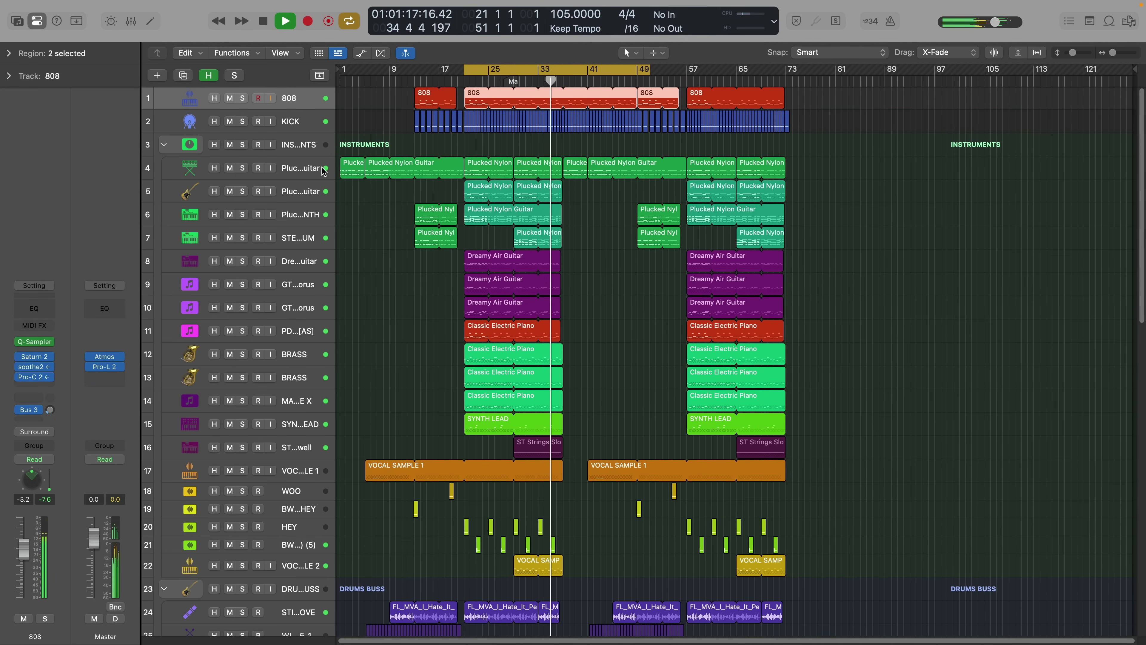
Step: Solo the WLHT Loop 105bpm 05 track, play the cycled section and show the track's channel in the mixer
{"action": "scroll", "coordinate": [337, 242], "scroll_direction": "down", "scroll_amount": 10}
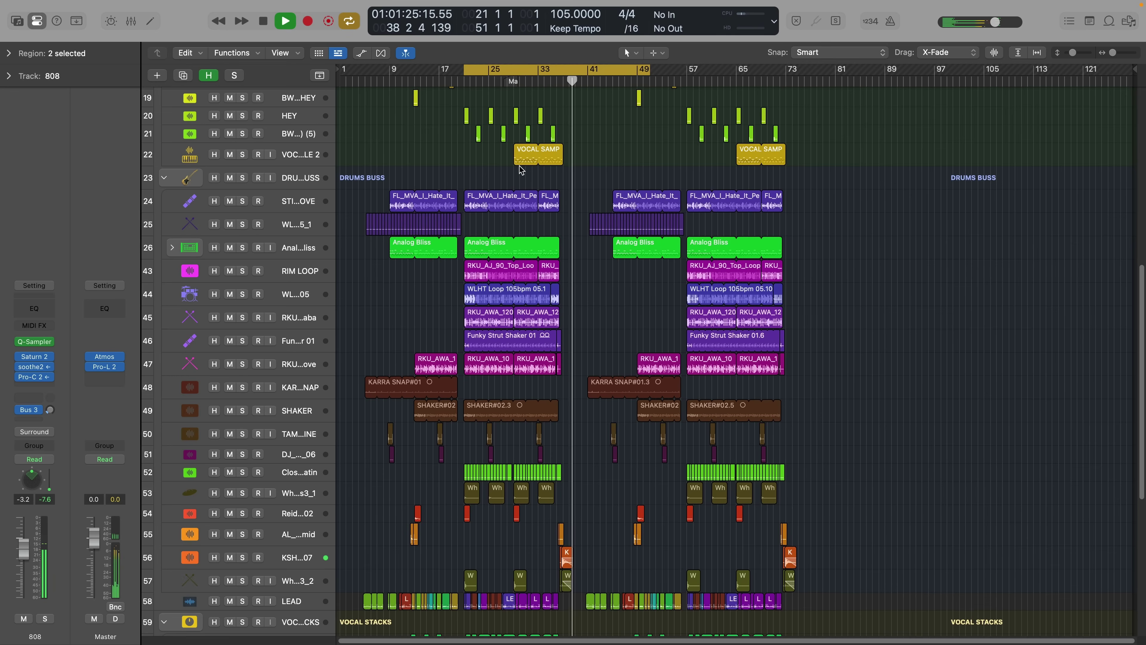
{"action": "left_click", "coordinate": [474, 81]}
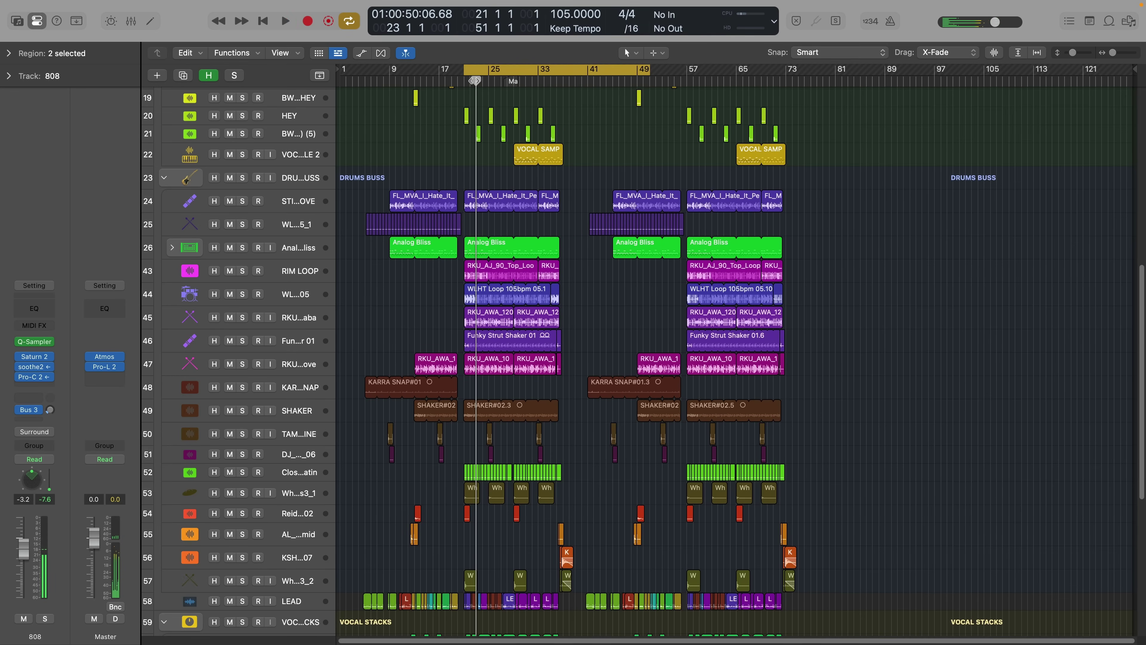
{"action": "left_click", "coordinate": [242, 294]}
{"action": "key", "text": "space"}
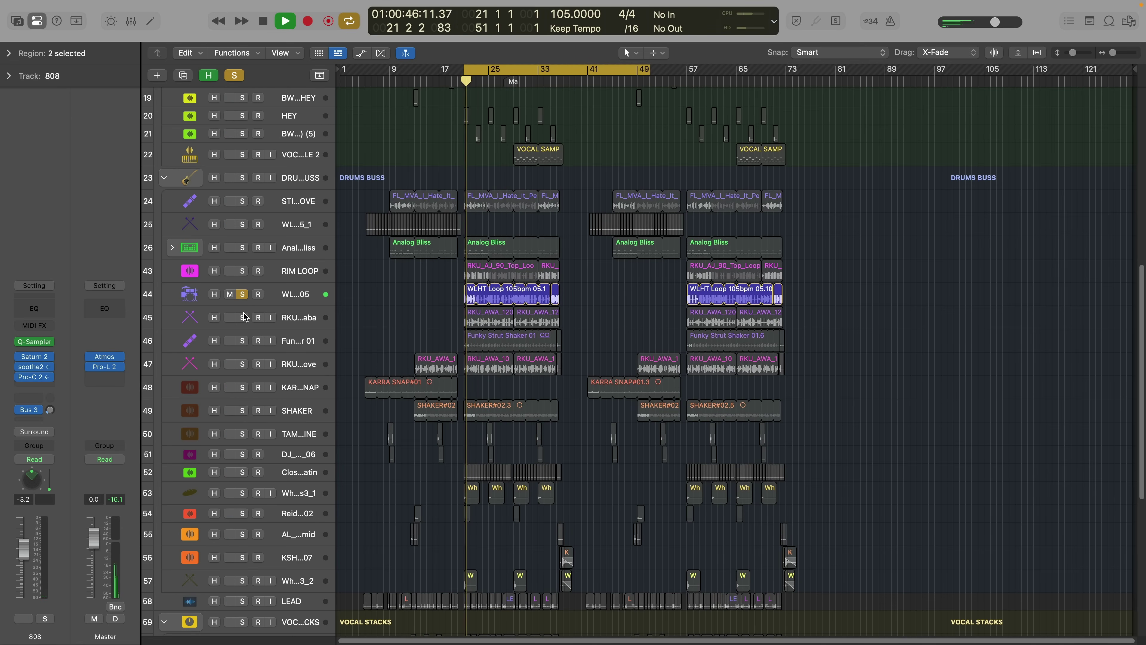
{"action": "left_click", "coordinate": [297, 296]}
{"action": "key", "text": "x"}
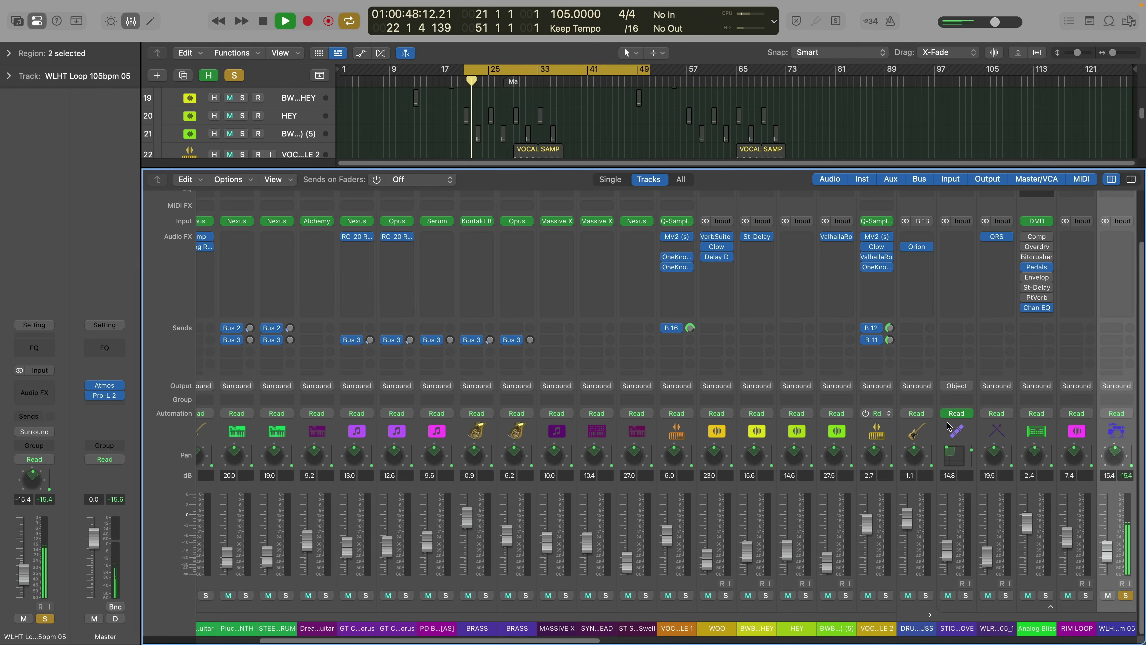
Step: Set the WLHT loop's LFE Level to 0.0 dB and its angle to about +10.0° in its Surround Panner
{"action": "key", "text": "space"}
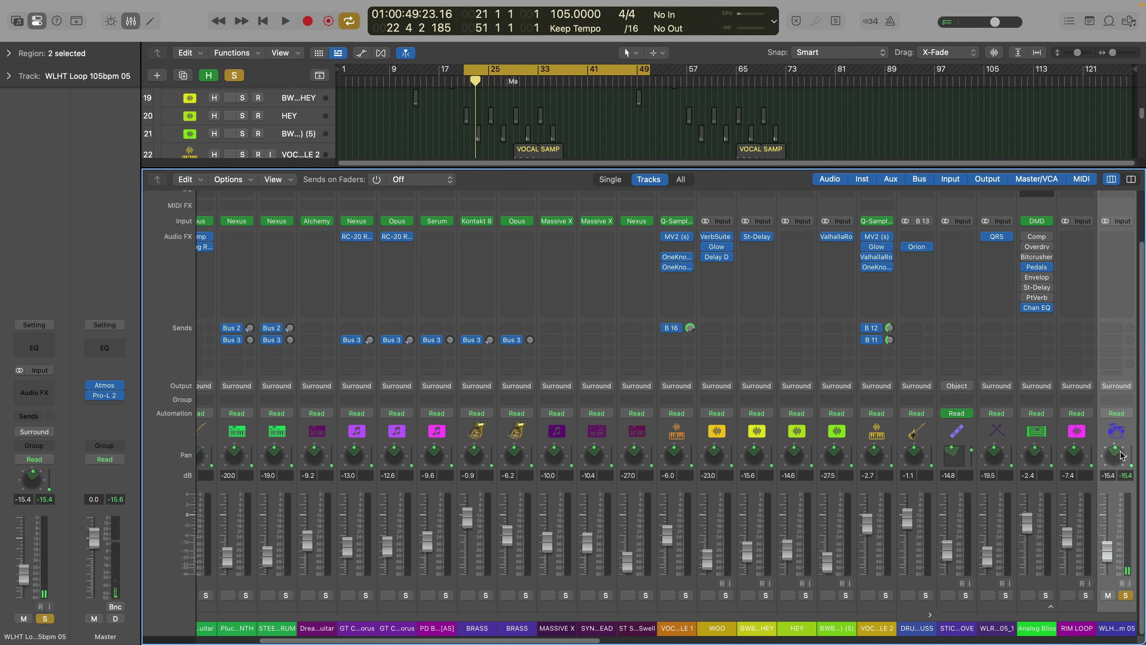
{"action": "double_click", "coordinate": [1121, 455]}
{"action": "left_click_drag", "start_coordinate": [532, 573], "coordinate": [622, 573]}
{"action": "key", "text": "space"}
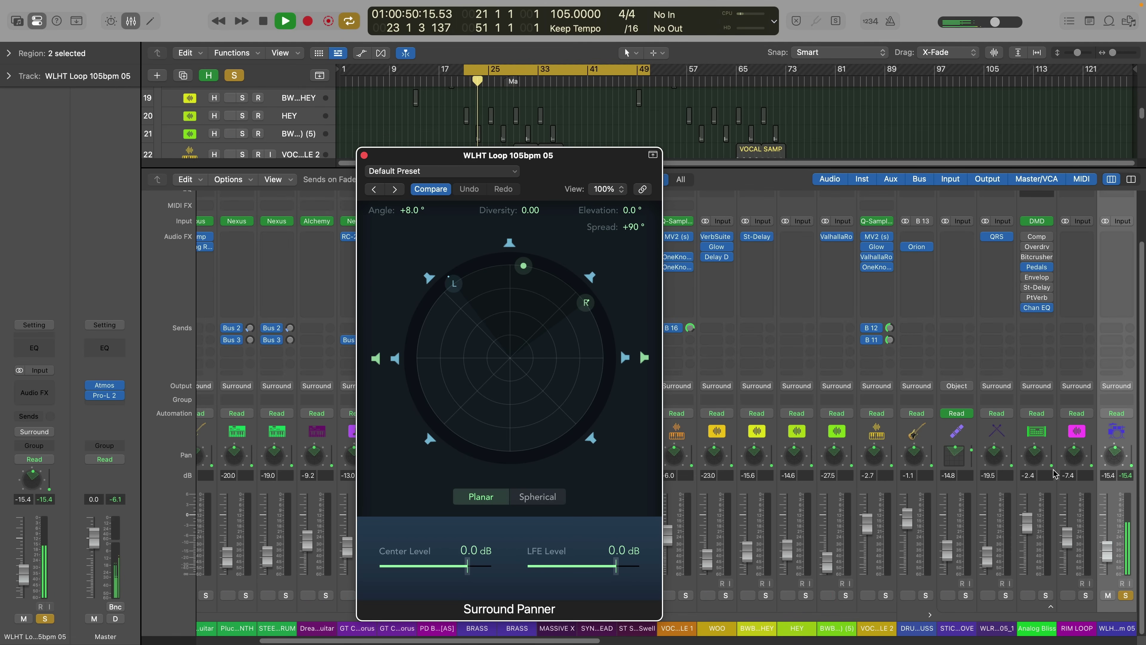
{"action": "scroll", "coordinate": [1057, 517], "scroll_direction": "right", "scroll_amount": 5}
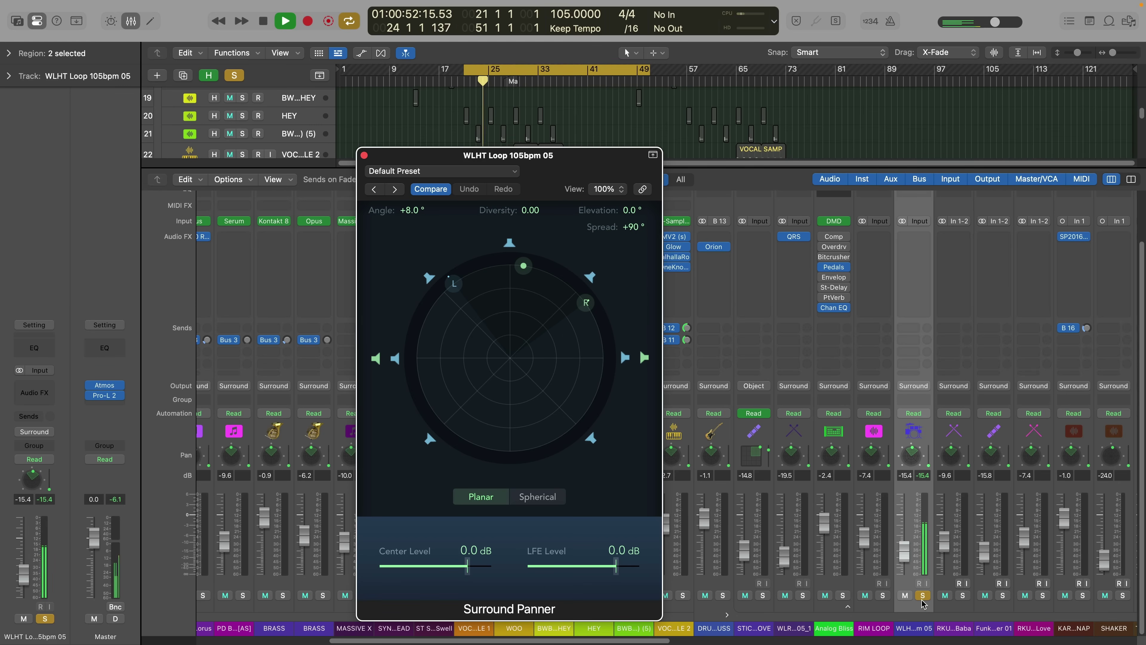
{"action": "left_click_drag", "start_coordinate": [524, 270], "coordinate": [528, 269]}
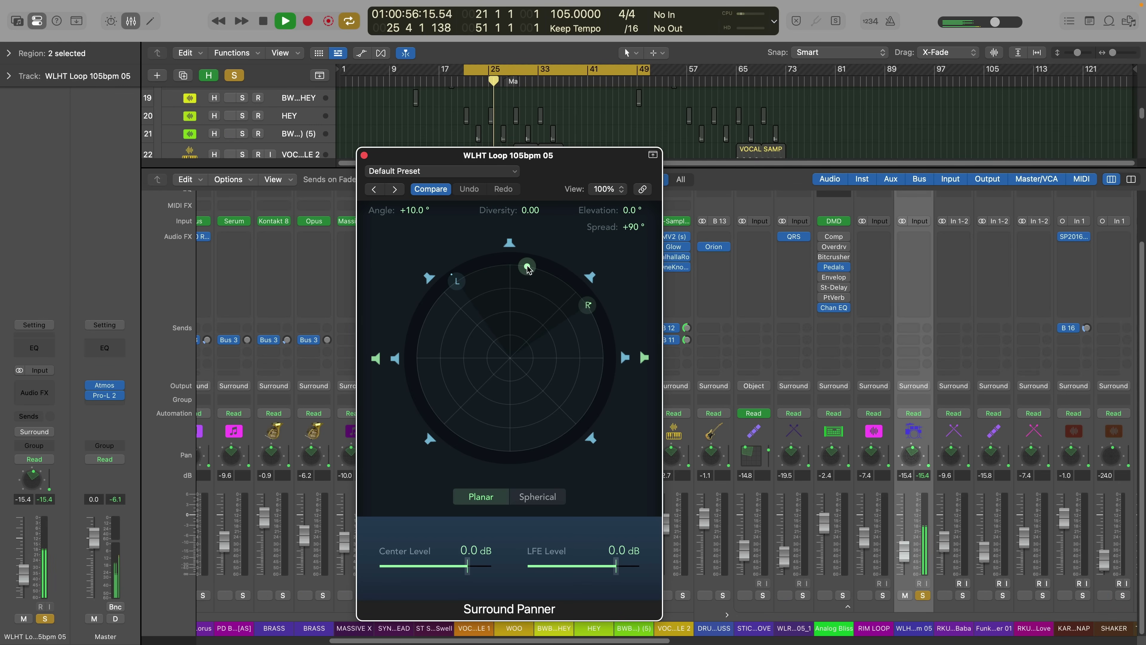
Step: Unsolo the WLHT loop and audition the neighbouring percussion channels in solo
{"action": "left_click", "coordinate": [923, 595]}
{"action": "left_click", "coordinate": [963, 595]}
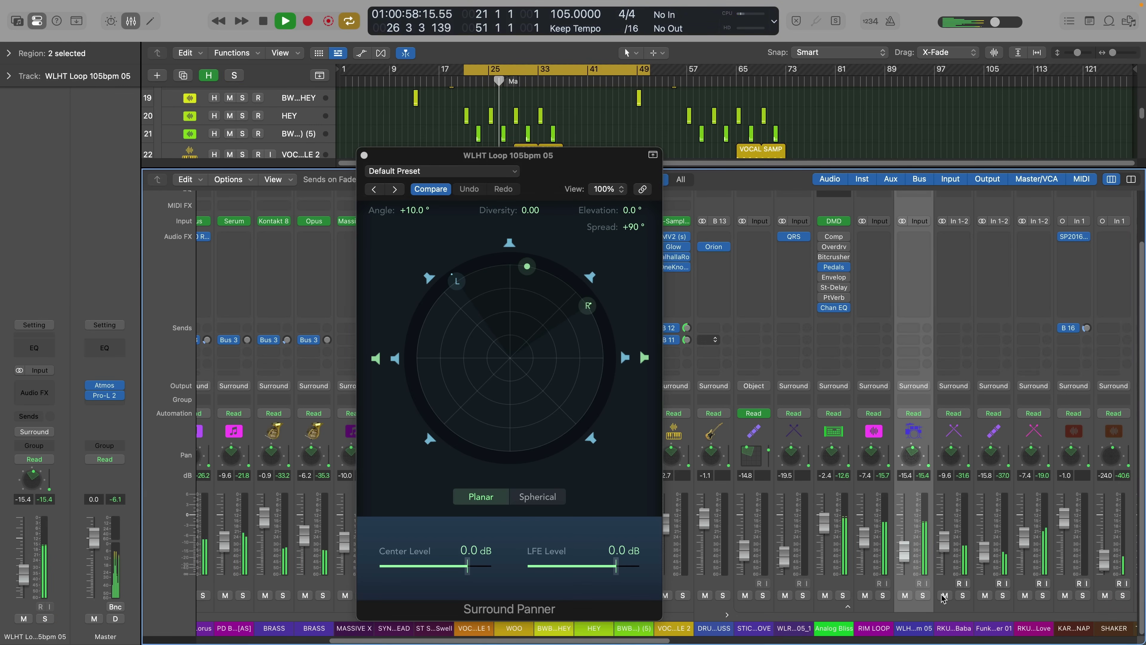
{"action": "left_click", "coordinate": [1002, 595]}
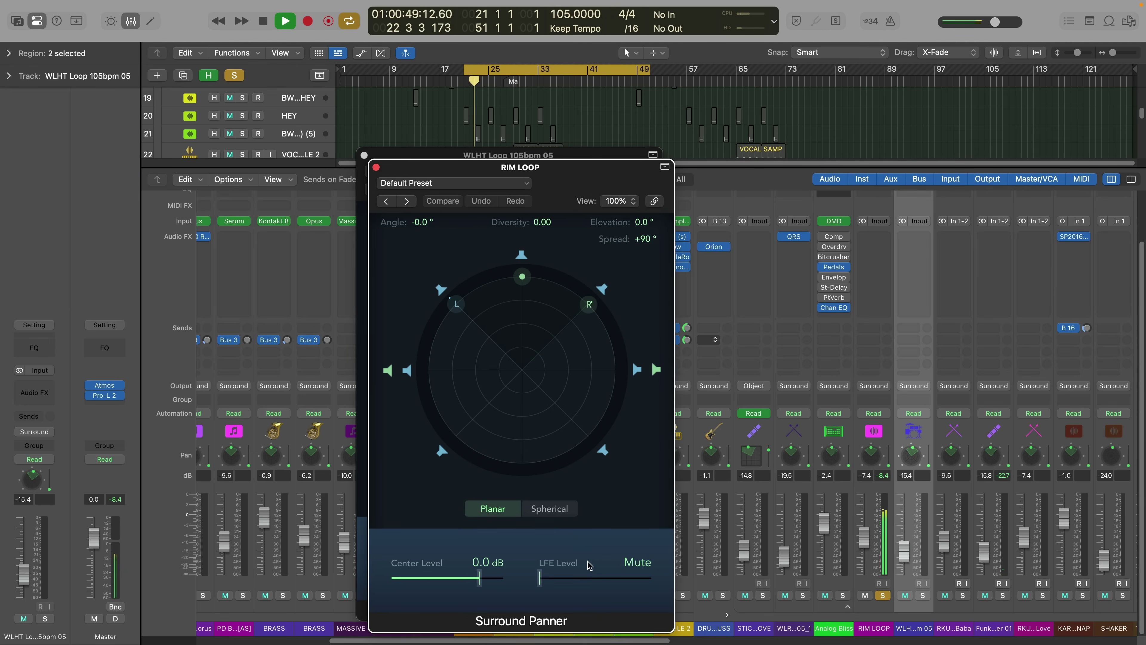
Step: Raise the RIM LOOP's LFE Level in its Surround Panner, close the panner and unsolo the channel
{"action": "left_click_drag", "start_coordinate": [570, 581], "coordinate": [654, 582]}
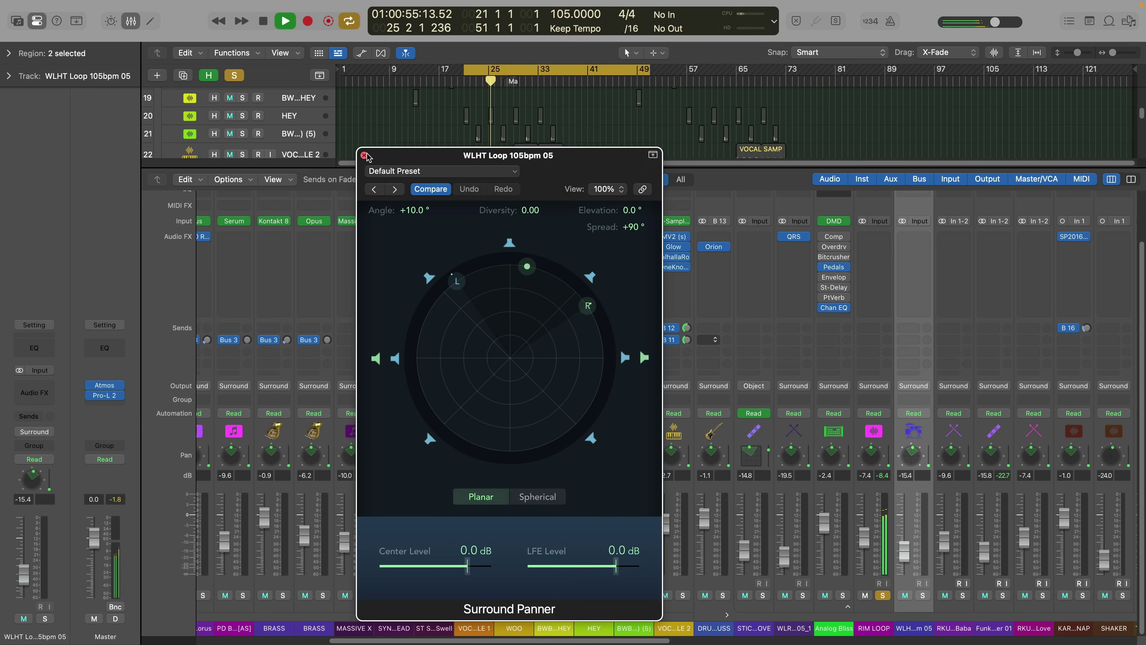
{"action": "left_click", "coordinate": [375, 167]}
{"action": "left_click", "coordinate": [883, 595]}
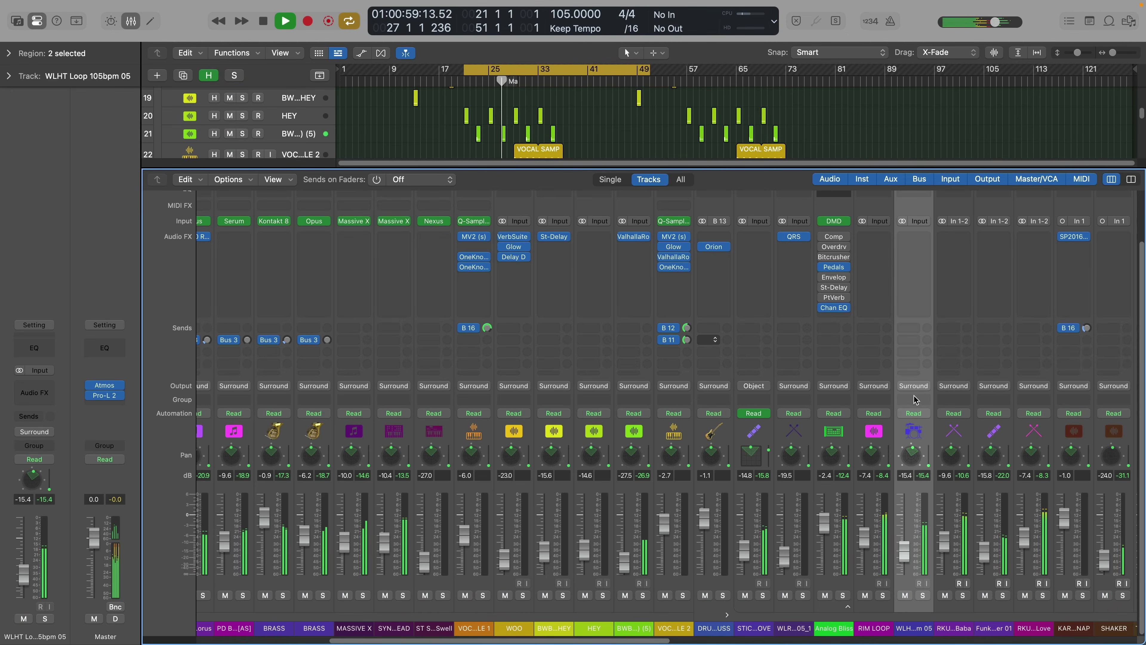
Step: Set the WLHT loop's LFE Level to about -3.6 dB in its Surround Panner and close the panner and mixer
{"action": "double_click", "coordinate": [918, 459]}
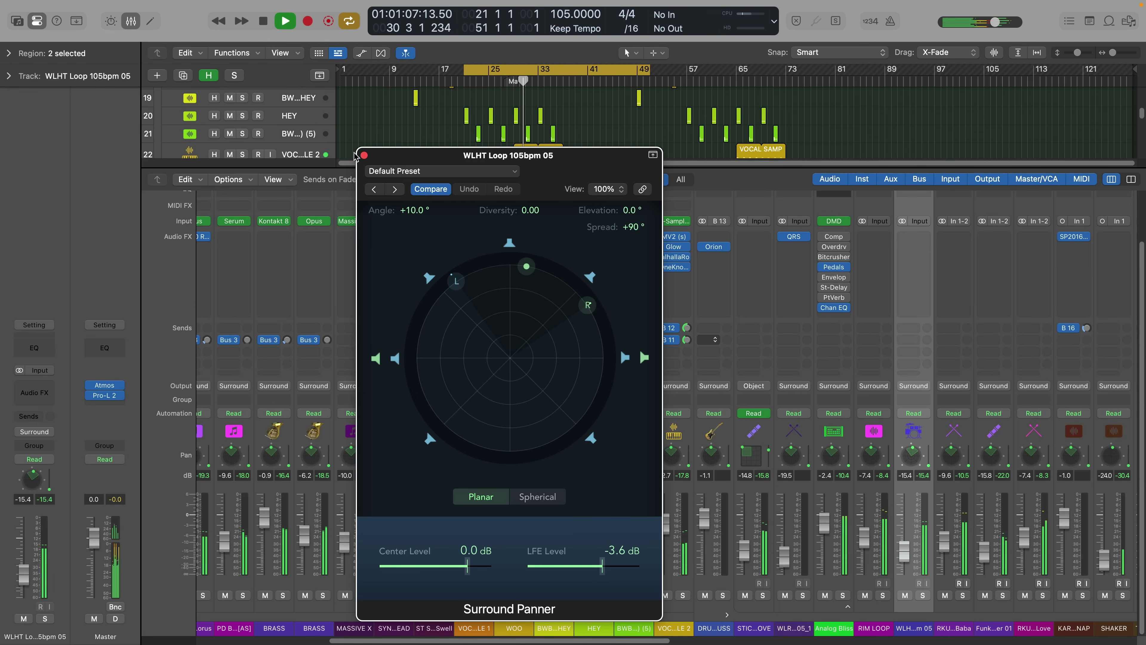
{"action": "left_click", "coordinate": [364, 156]}
{"action": "key", "text": "x"}
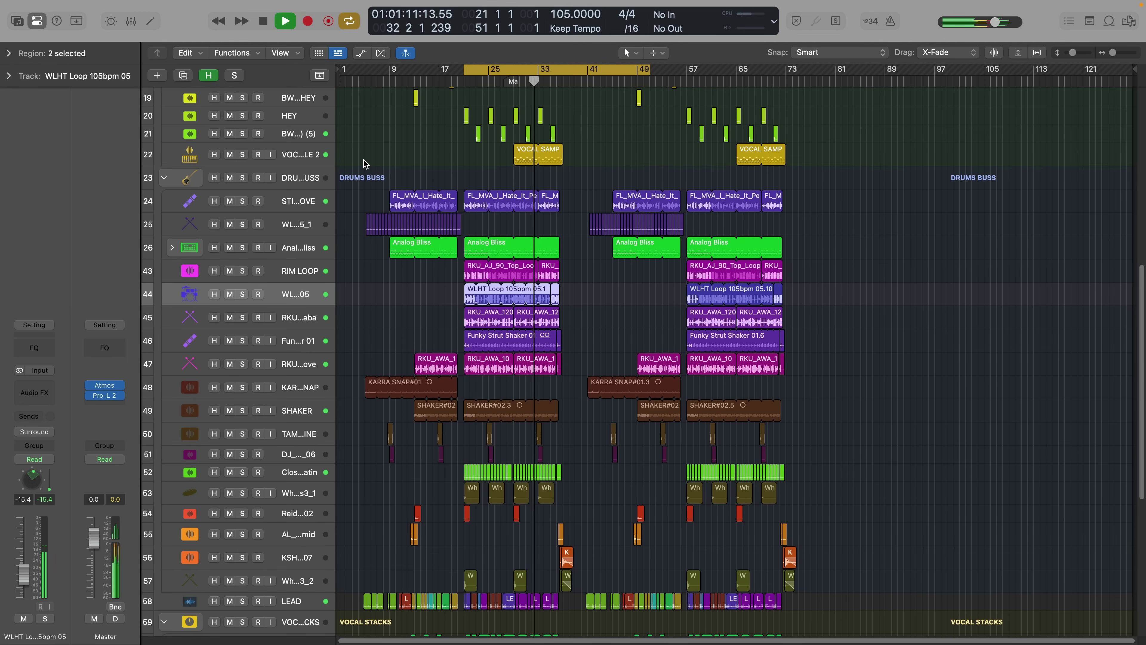
Step: Check the master's Atmos plug-in and shorten the cycle range to end at bar 37
{"action": "key", "text": "x"}
{"action": "left_click", "coordinate": [104, 384]}
{"action": "left_click_drag", "start_coordinate": [649, 68], "coordinate": [561, 73]}
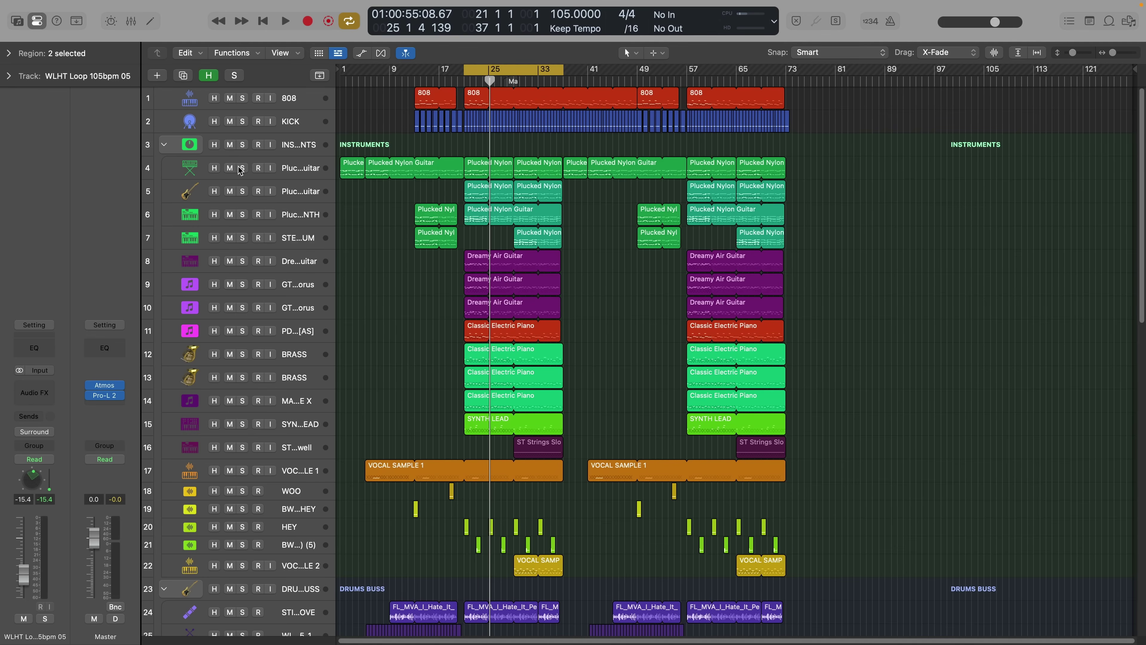
Step: Play the cycled section, audition the plucked guitars, and solo and select the Plucked Nylon Guitar on track 5
{"action": "left_click", "coordinate": [240, 168]}
{"action": "key", "text": "space"}
{"action": "key", "text": "x"}
{"action": "key", "text": "x"}
{"action": "left_click", "coordinate": [241, 168]}
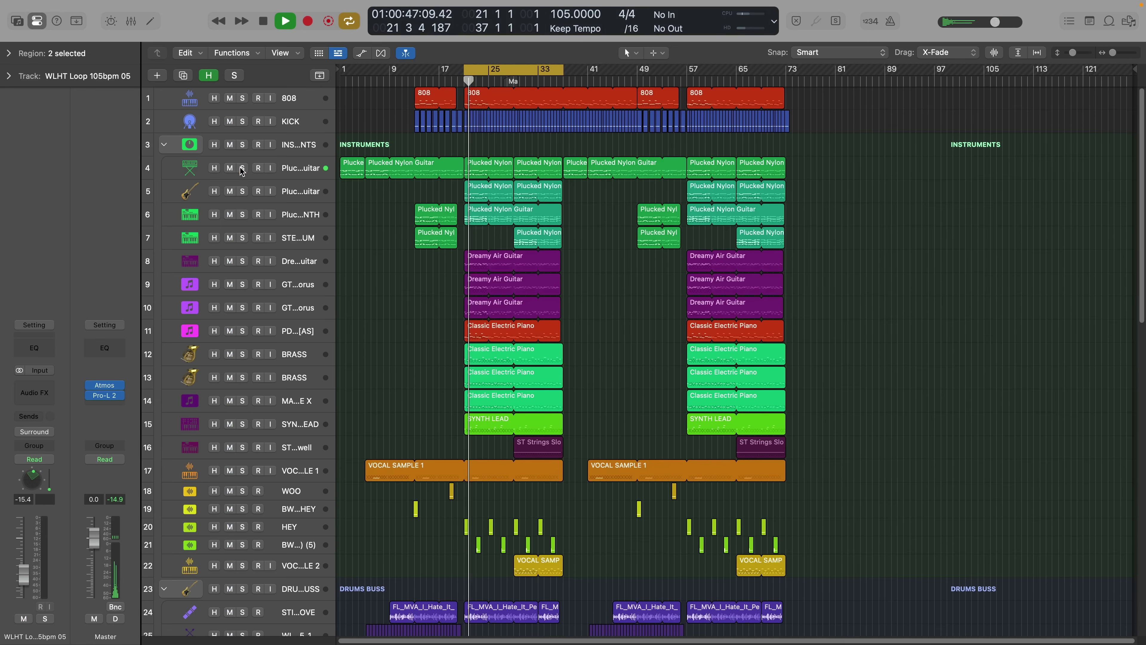
{"action": "left_click", "coordinate": [242, 191]}
{"action": "left_click", "coordinate": [258, 196]}
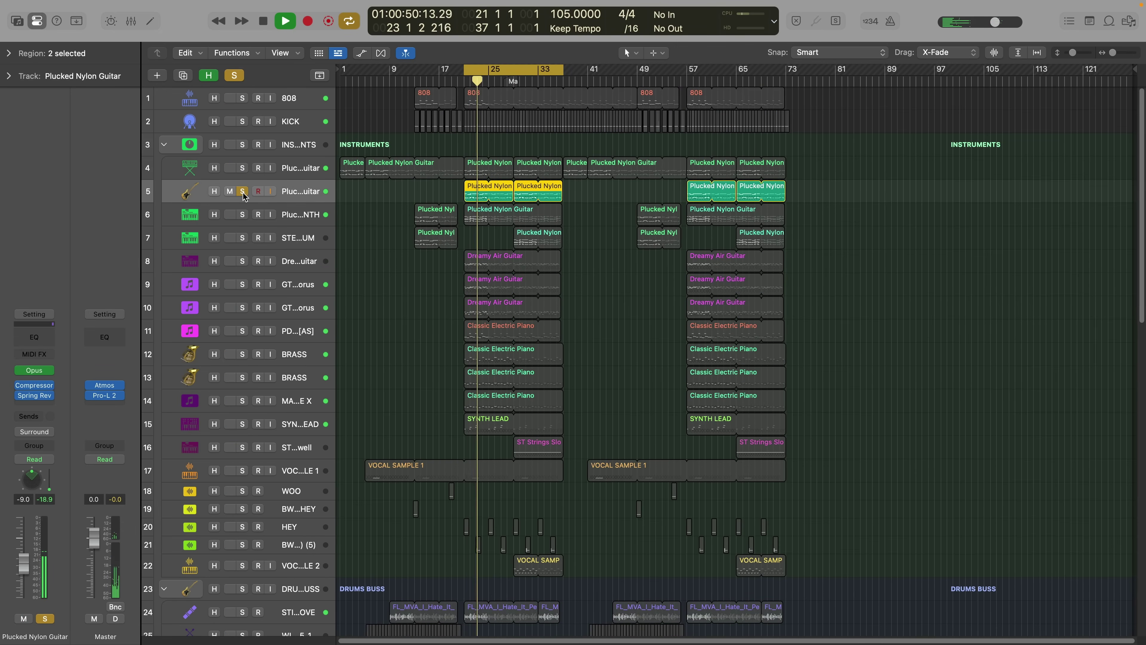
Step: Switch the track 5 guitar to the 3D Object Panner and place it at Left/Right +1.000, Back/Front -1.000
{"action": "key", "text": "x"}
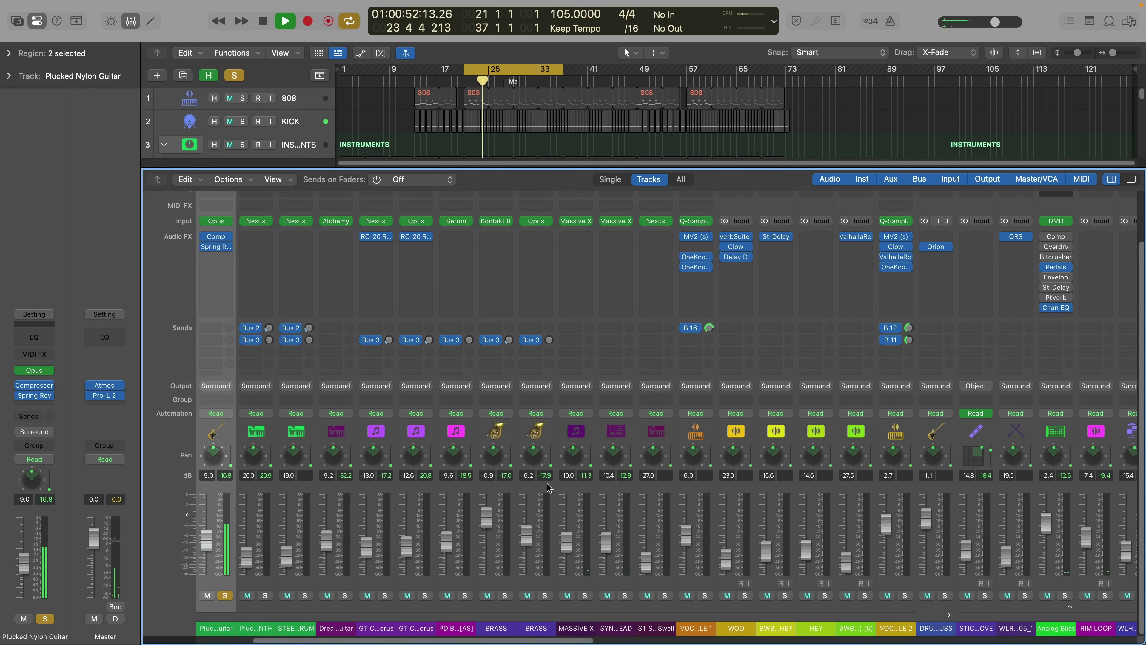
{"action": "double_click", "coordinate": [209, 459]}
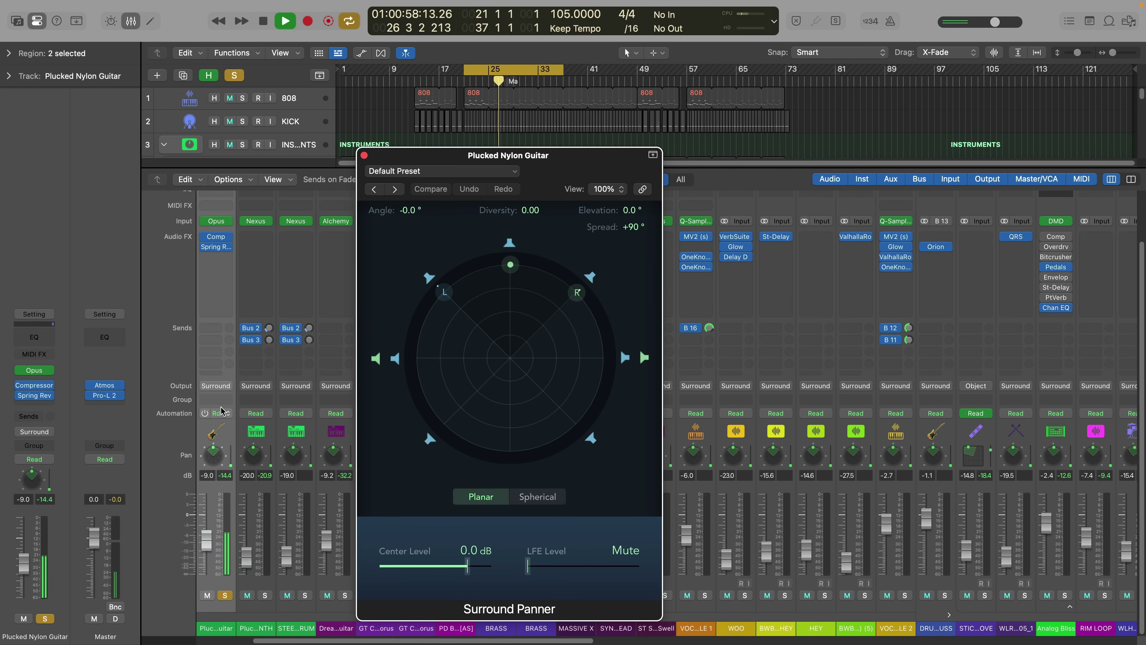
{"action": "right_click", "coordinate": [211, 460]}
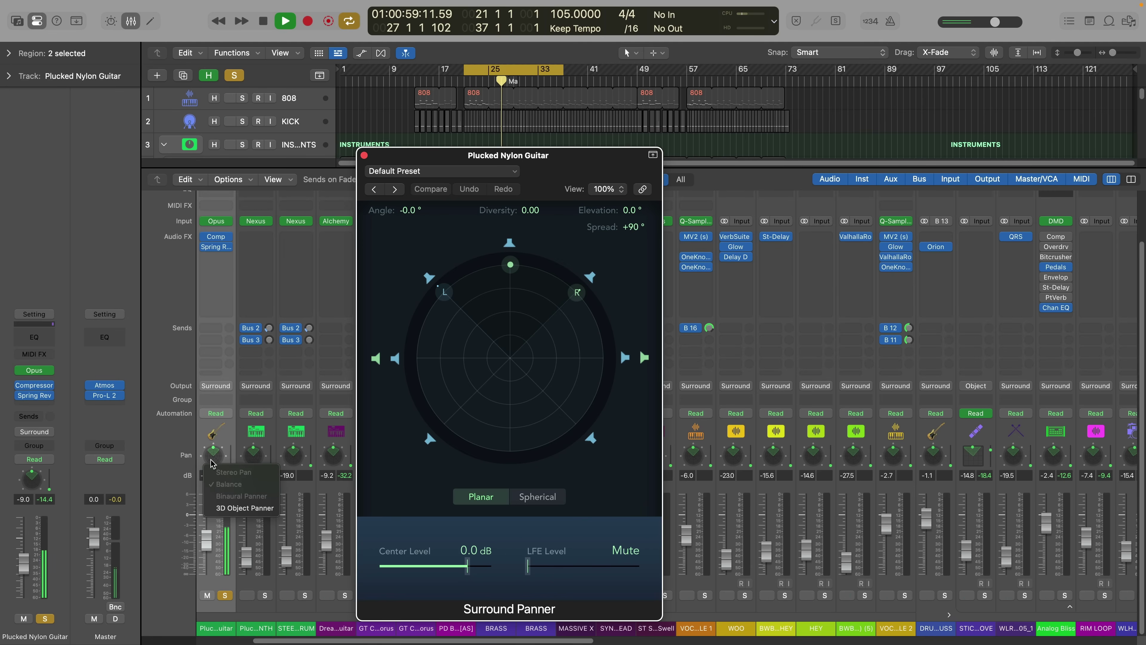
{"action": "left_click", "coordinate": [229, 508]}
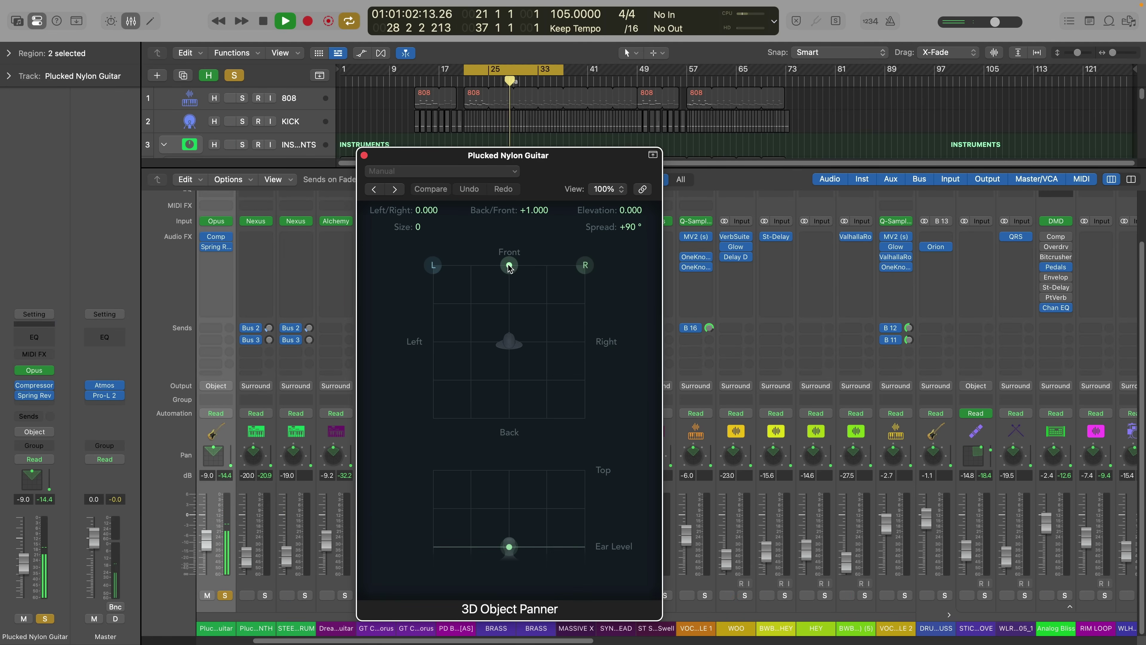
{"action": "left_click_drag", "start_coordinate": [509, 266], "coordinate": [599, 472]}
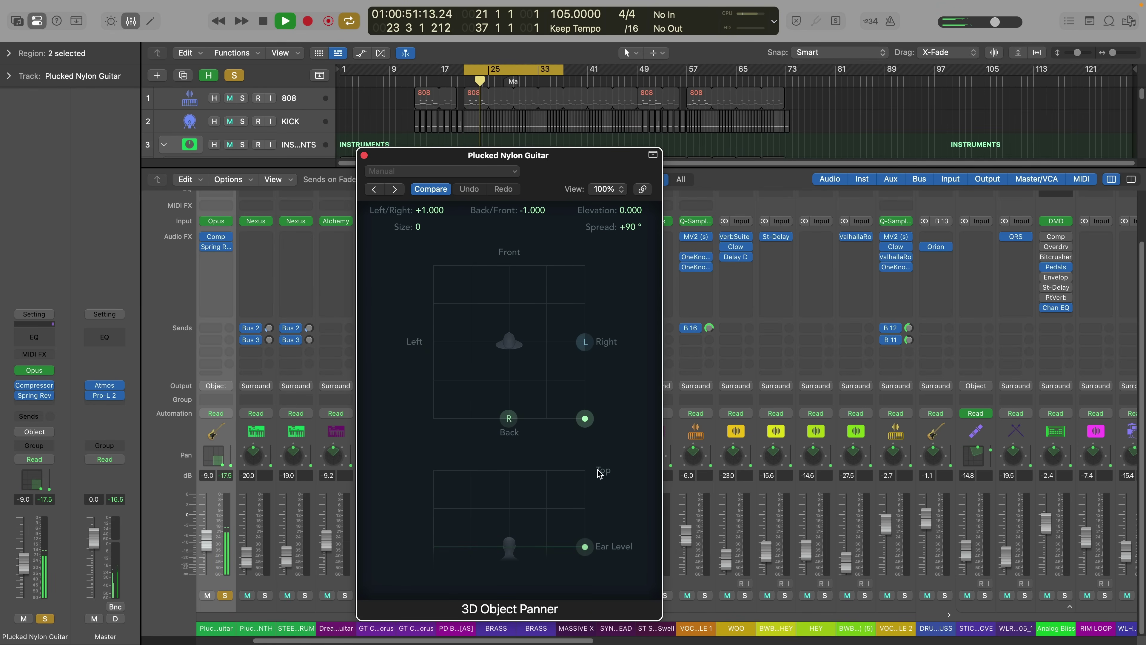
{"action": "left_click_drag", "start_coordinate": [427, 168], "coordinate": [673, 188]}
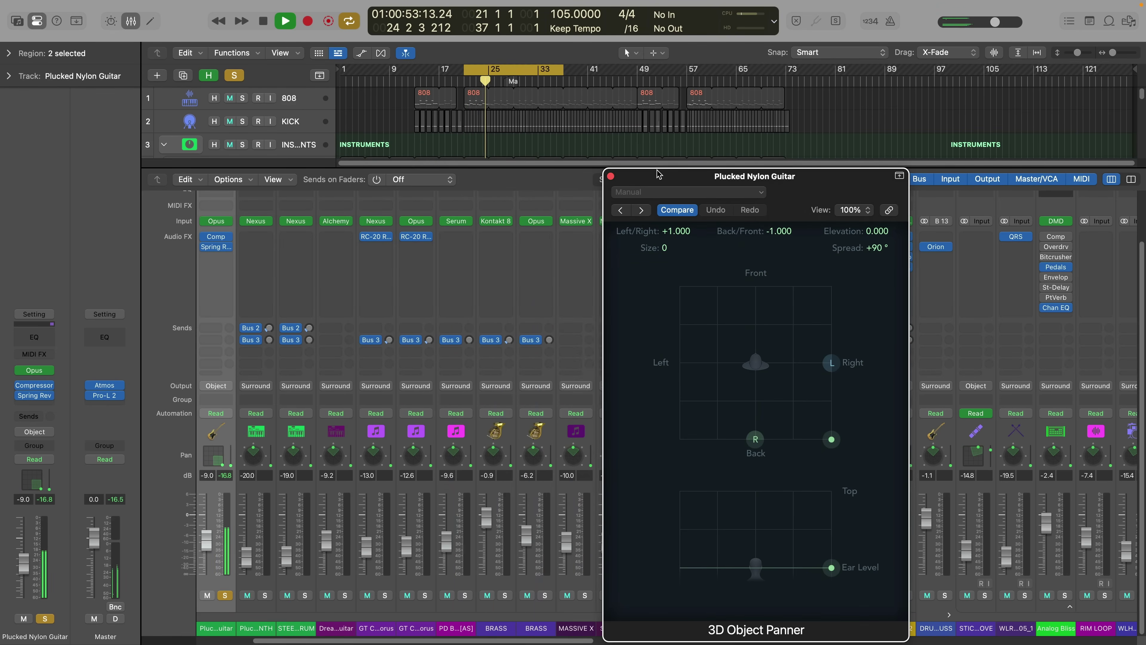
Step: Record swinging left/right object panning for the soloed guitar in Touch automation mode, with the cycle starting at bar 18
{"action": "key", "text": "x"}
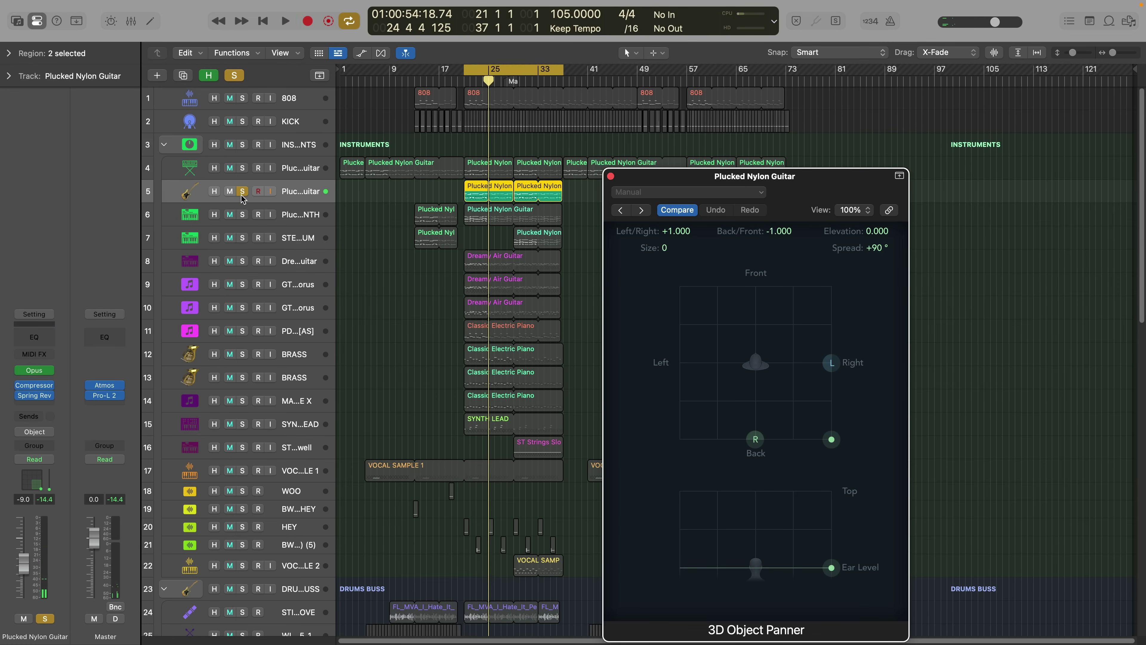
{"action": "key", "text": "a"}
{"action": "left_click", "coordinate": [231, 222]}
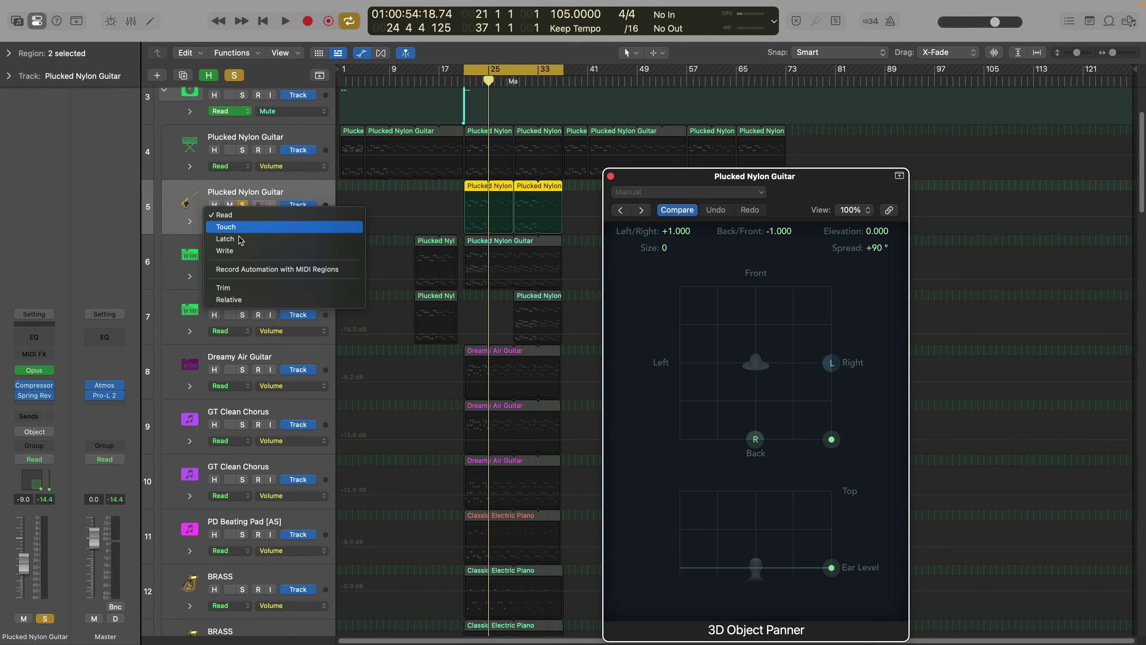
{"action": "left_click", "coordinate": [252, 248]}
{"action": "left_click_drag", "start_coordinate": [465, 80], "coordinate": [446, 82]}
{"action": "key", "text": "r"}
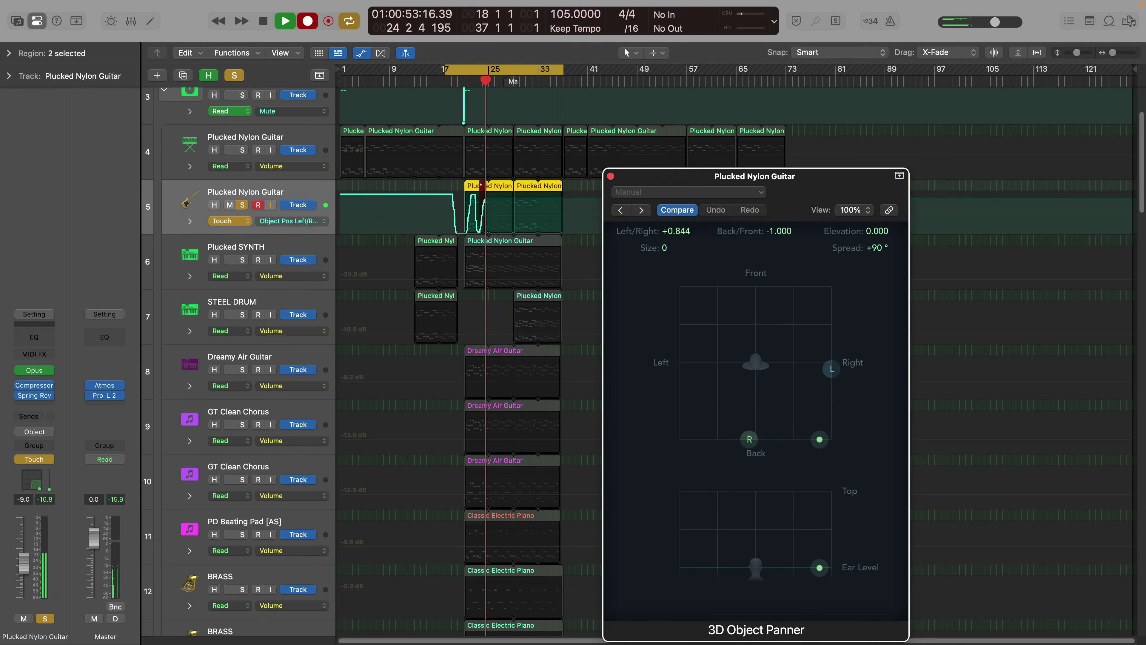
{"action": "key", "text": "space"}
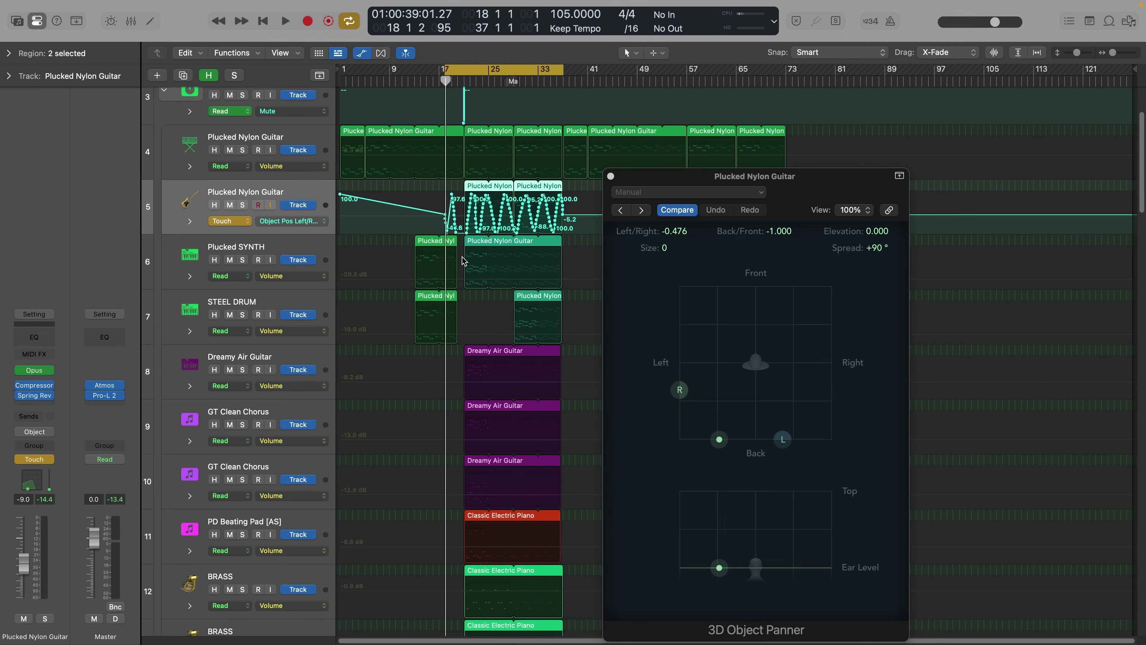
Step: Solo and play the Plucked SYNTH track and show its channel in the mixer
{"action": "left_click", "coordinate": [457, 263]}
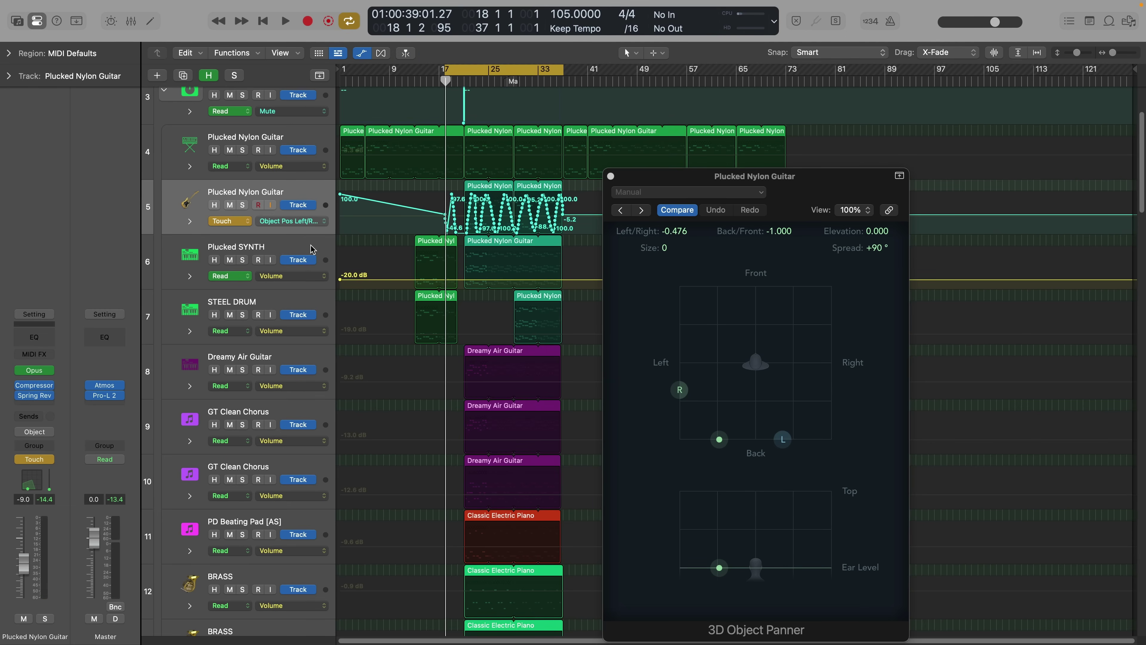
{"action": "left_click", "coordinate": [243, 260]}
{"action": "key", "text": "space"}
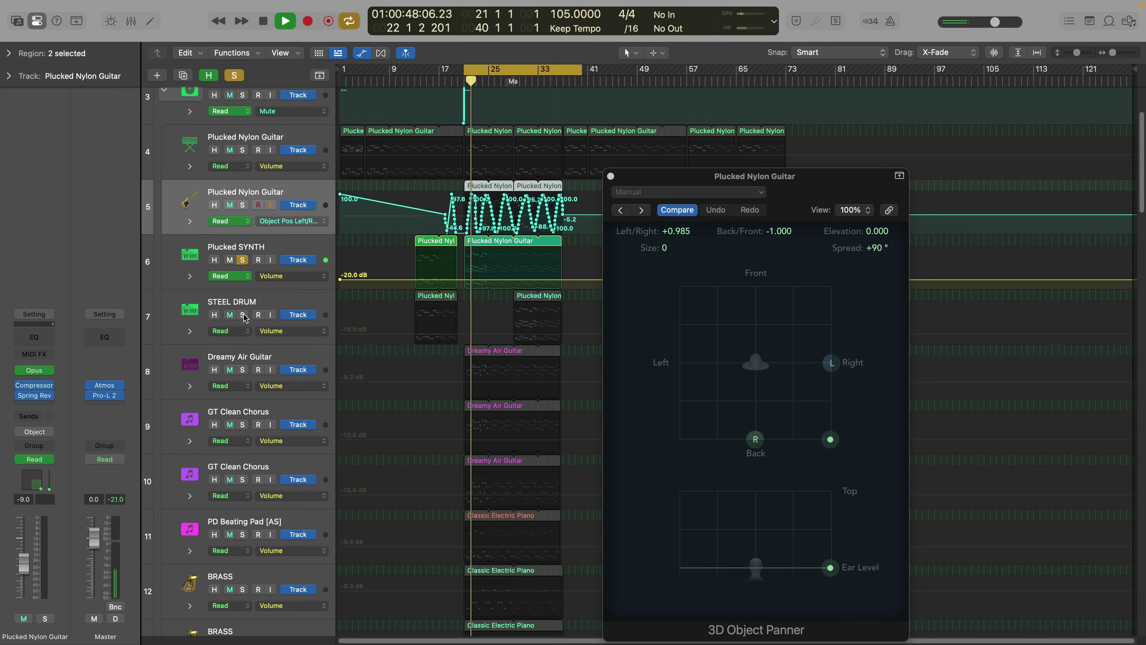
{"action": "left_click", "coordinate": [264, 247]}
{"action": "key", "text": "x"}
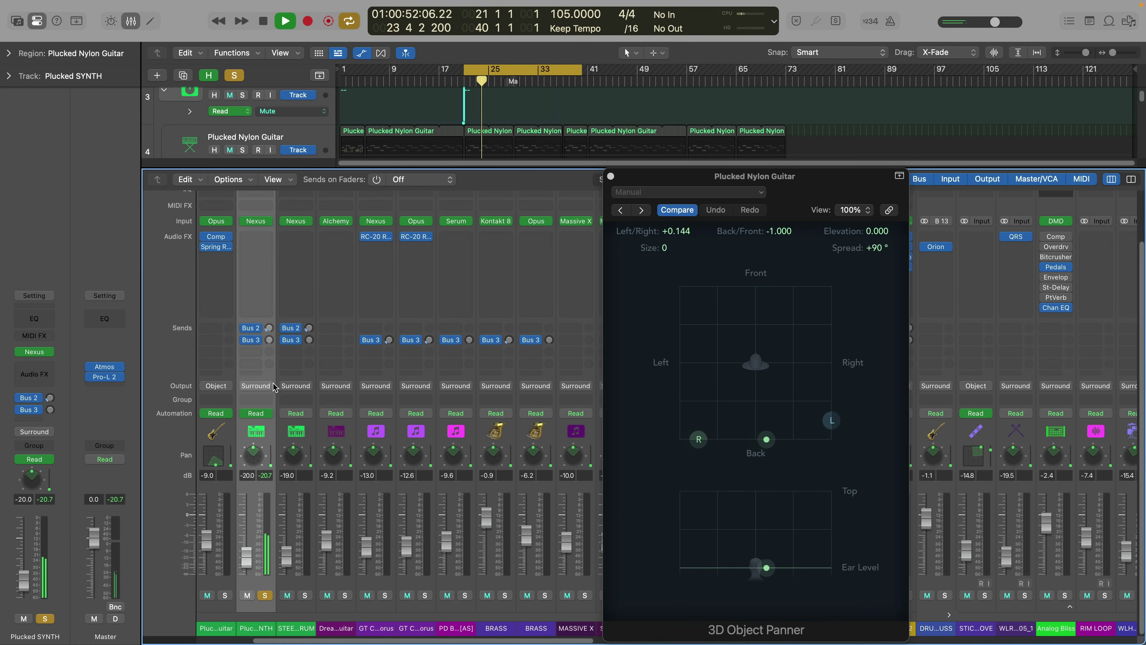
Step: Add a Bus 17 MICRO PITCH send at about 0.9 dB to the Plucked SYNTH and unsolo the track
{"action": "left_click", "coordinate": [251, 351]}
{"action": "mouse_move", "coordinate": [324, 460]}
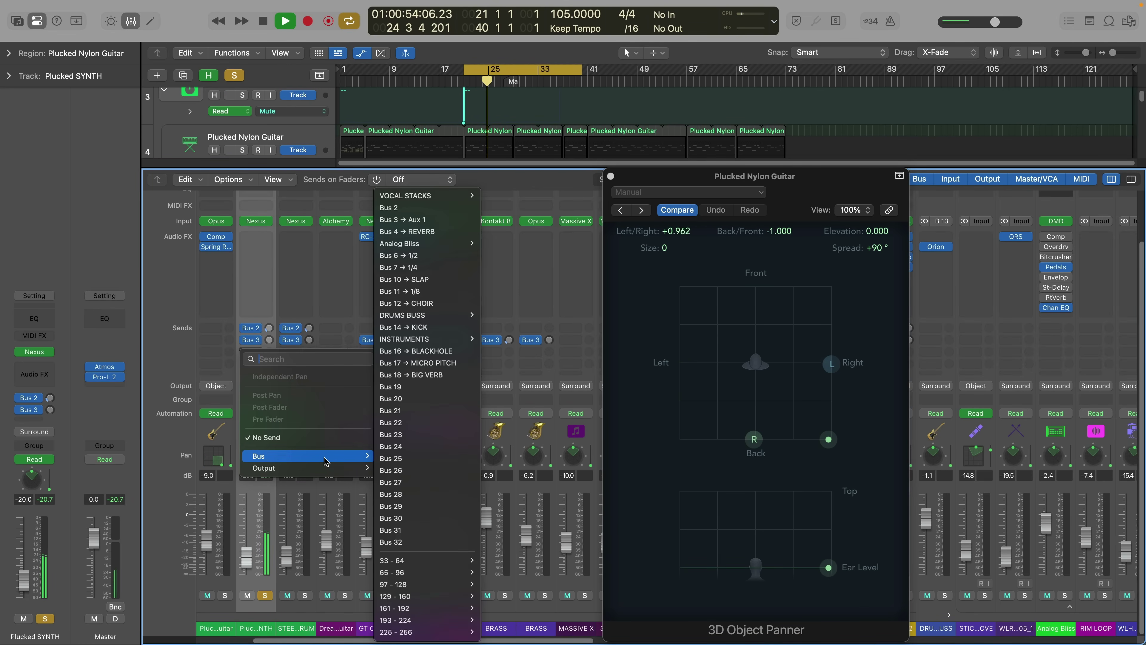
{"action": "left_click", "coordinate": [411, 363]}
{"action": "left_click_drag", "start_coordinate": [269, 352], "coordinate": [265, 265]}
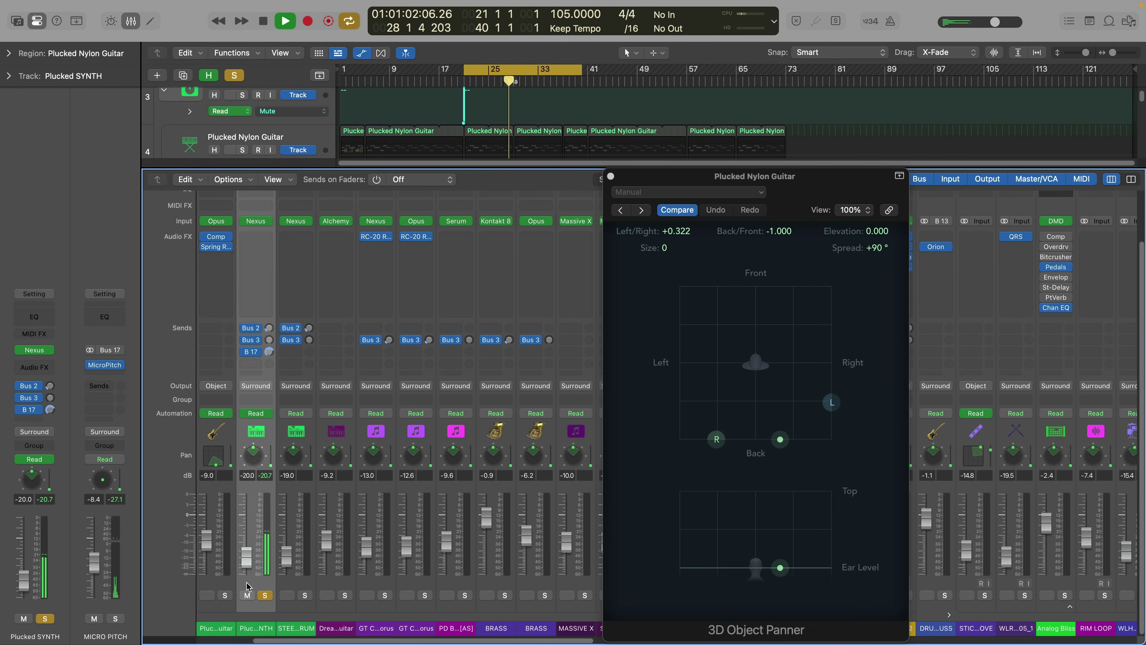
{"action": "key", "text": "s"}
{"action": "left_click_drag", "start_coordinate": [269, 351], "coordinate": [269, 356]}
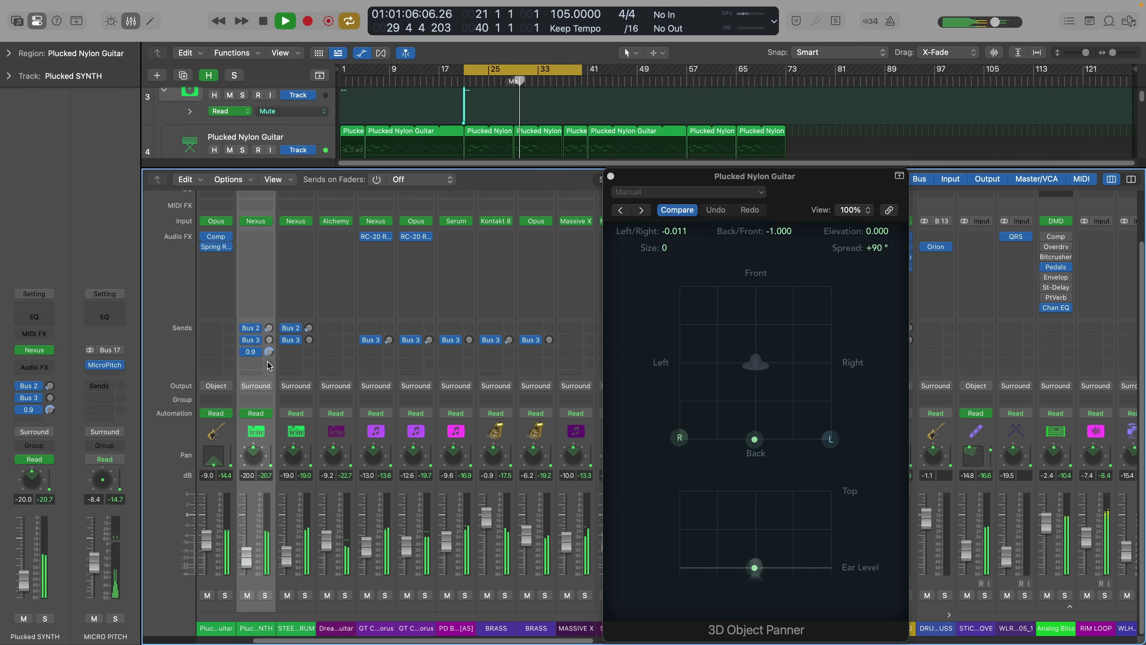
Step: Stop playback and switch the Plucked SYNTH's panner to the 3D Object Panner
{"action": "key", "text": "space"}
{"action": "right_click", "coordinate": [254, 456]}
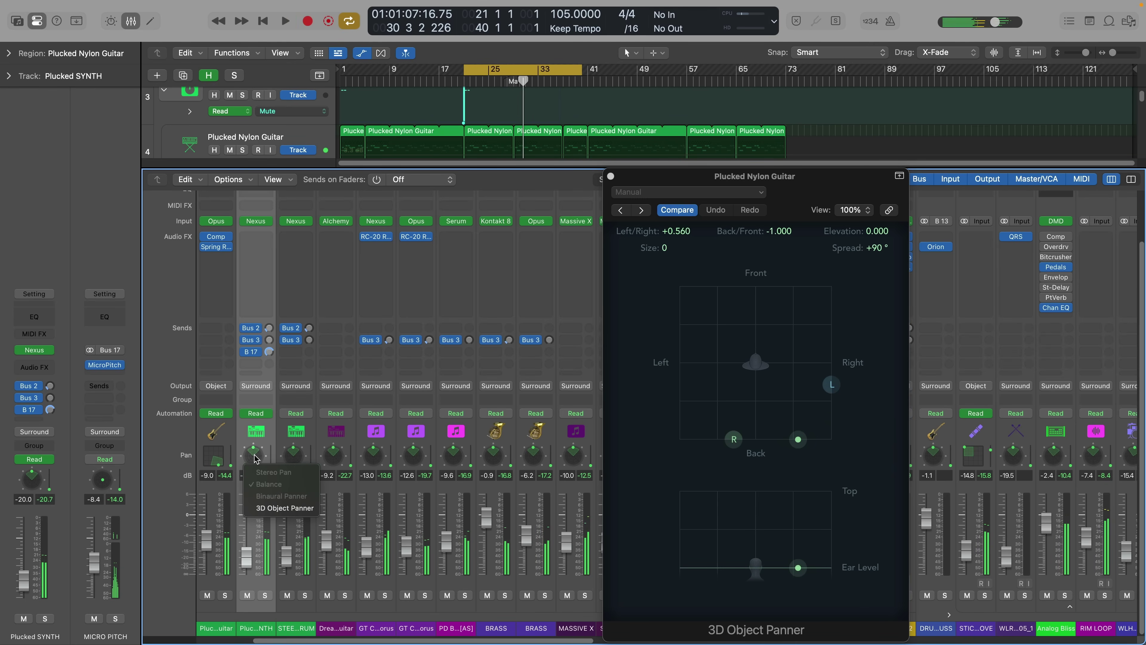
{"action": "left_click", "coordinate": [308, 509]}
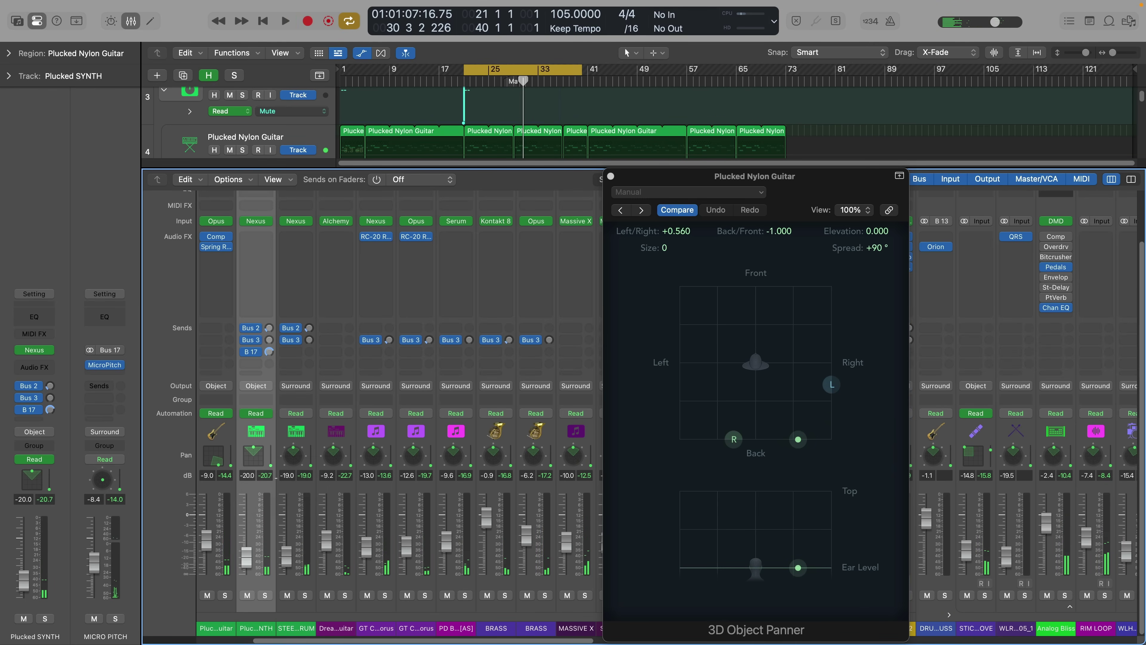
Step: Close the guitar's panner, set the Plucked SYNTH track's automation mode to Write, and solo the track during playback
{"action": "left_click", "coordinate": [610, 176]}
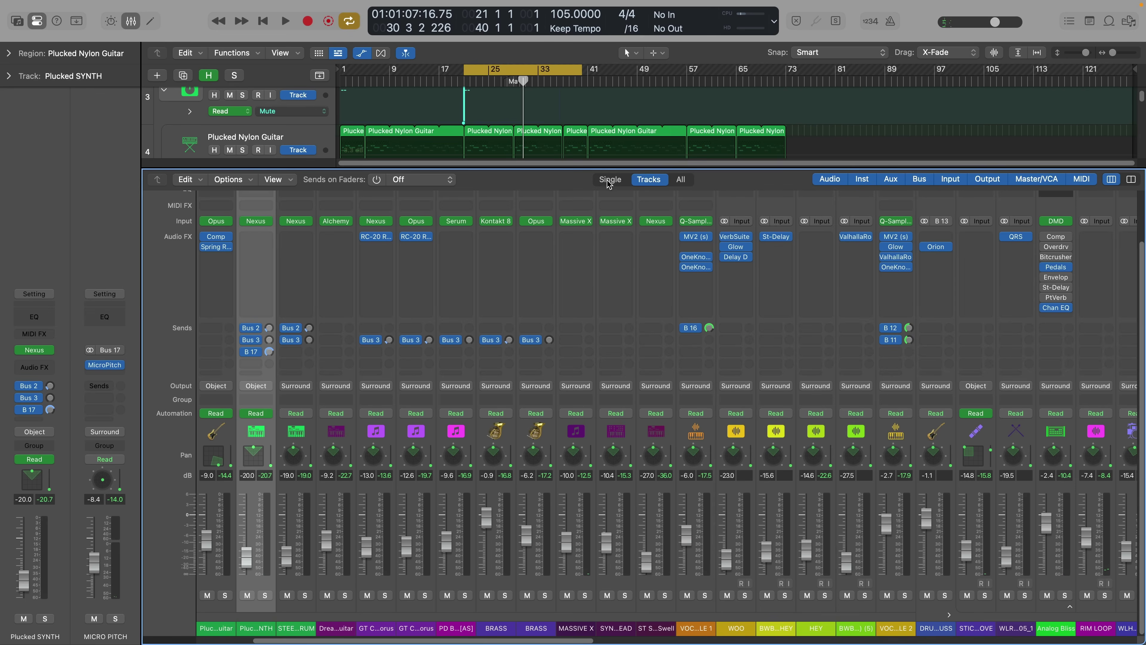
{"action": "key", "text": "x"}
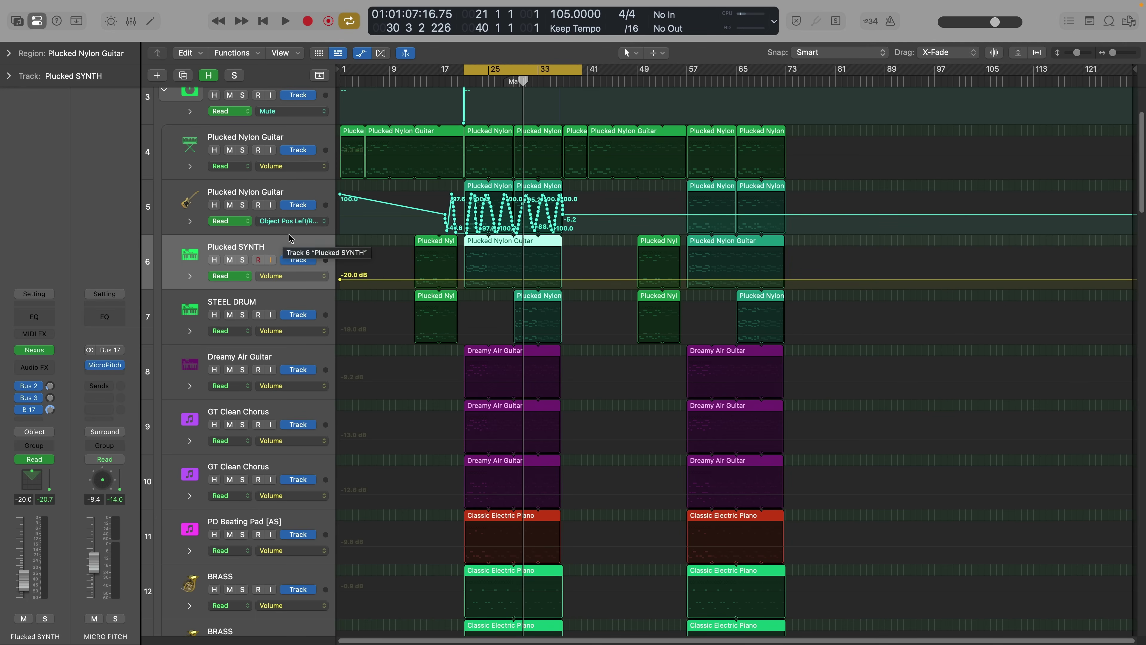
{"action": "left_click", "coordinate": [237, 276]}
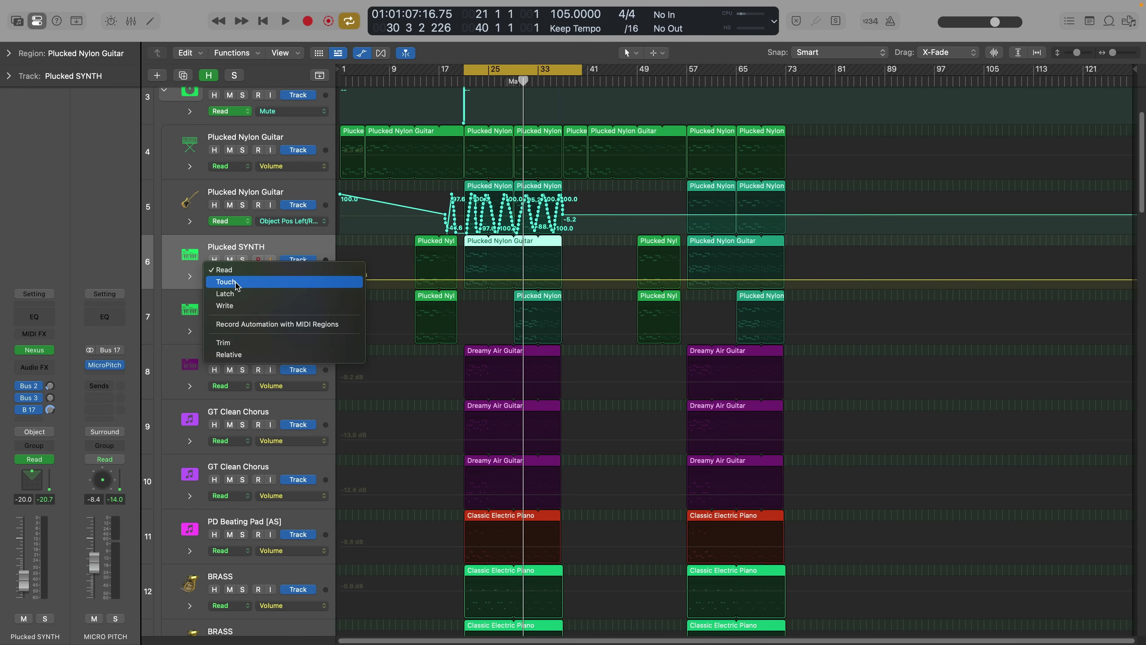
{"action": "left_click", "coordinate": [239, 306]}
{"action": "key", "text": "x"}
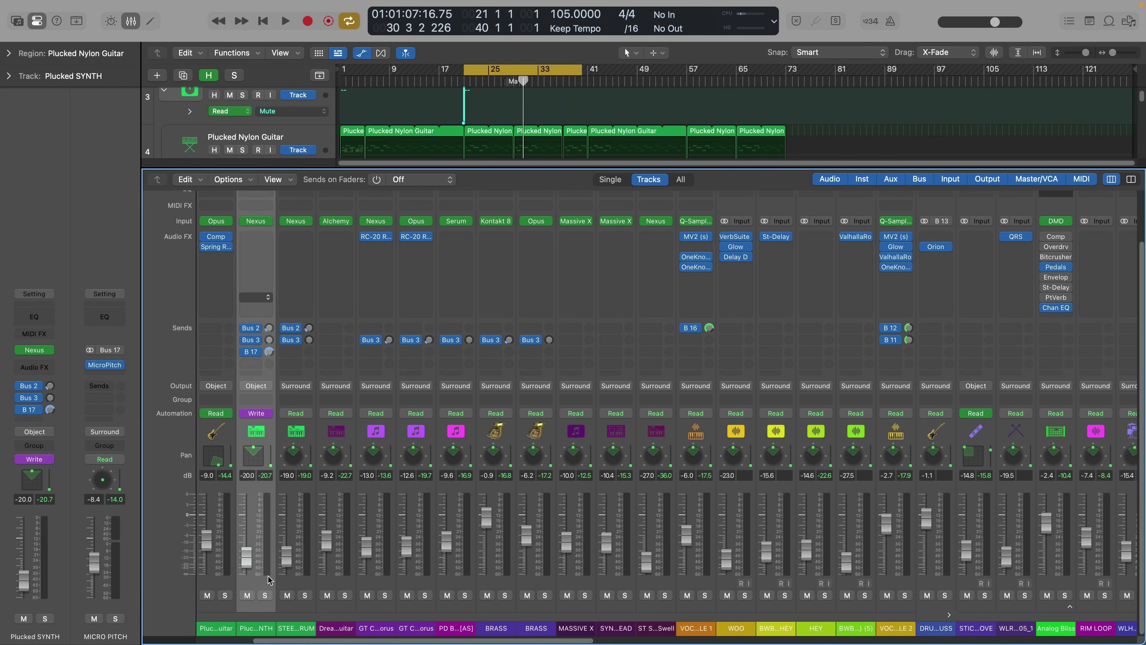
{"action": "key", "text": "space"}
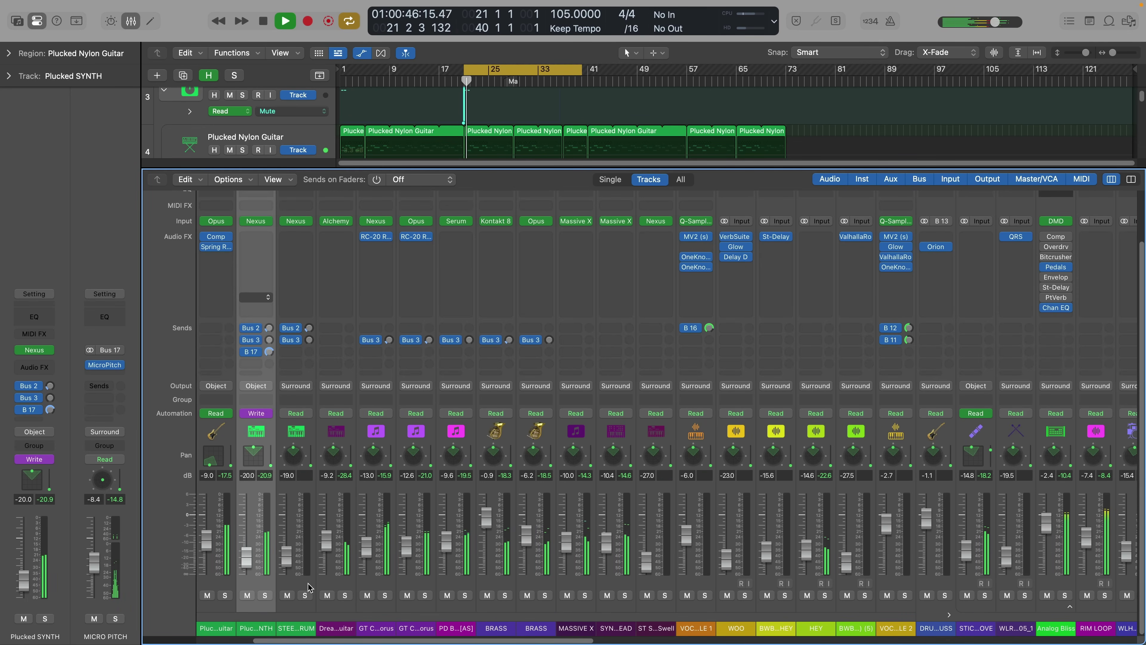
{"action": "left_click", "coordinate": [264, 596]}
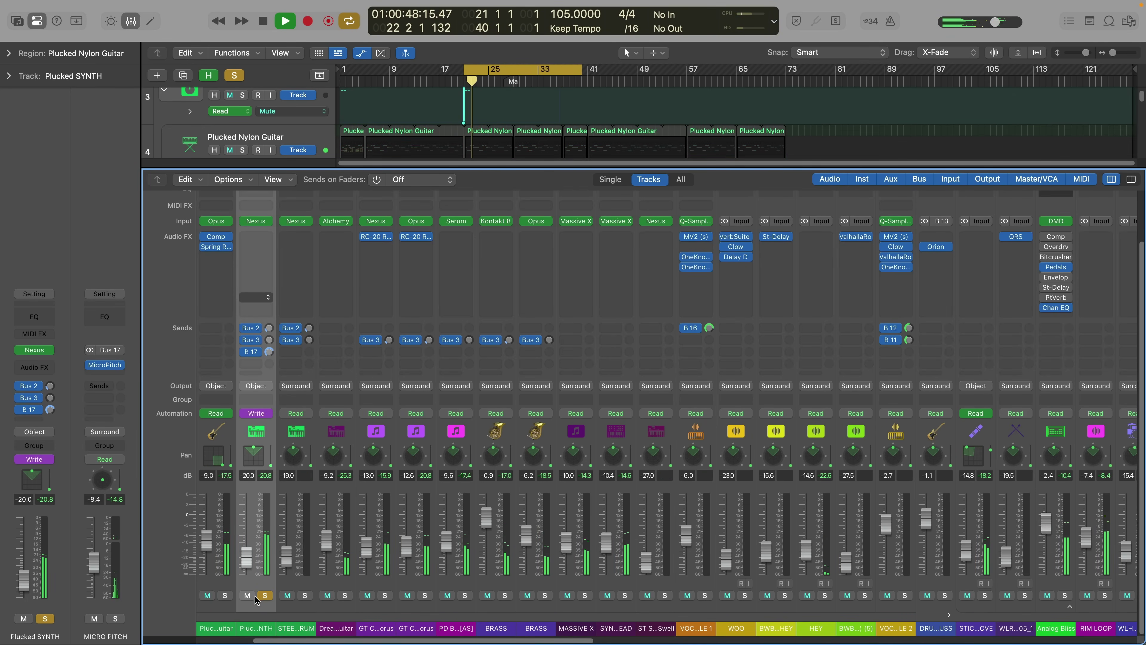
{"action": "key", "text": "space"}
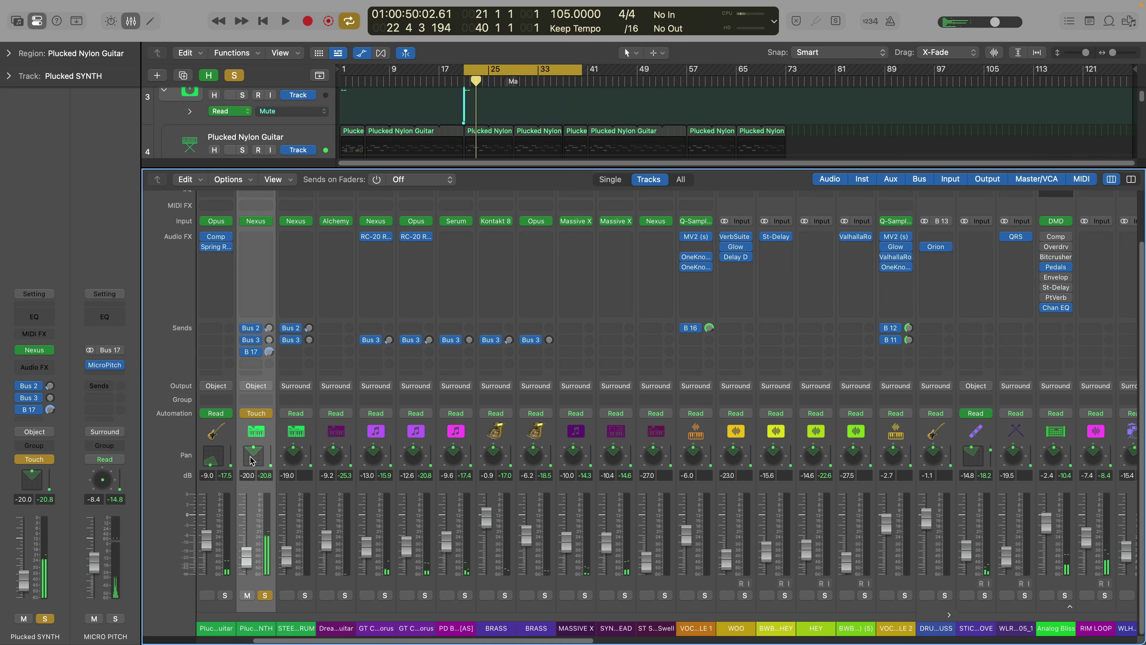
Step: Record sweeping front/back and left/right object panning for the Plucked SYNTH with the cycle starting at bar 19, and unsolo the track
{"action": "right_click", "coordinate": [252, 460]}
{"action": "key", "text": "Escape"}
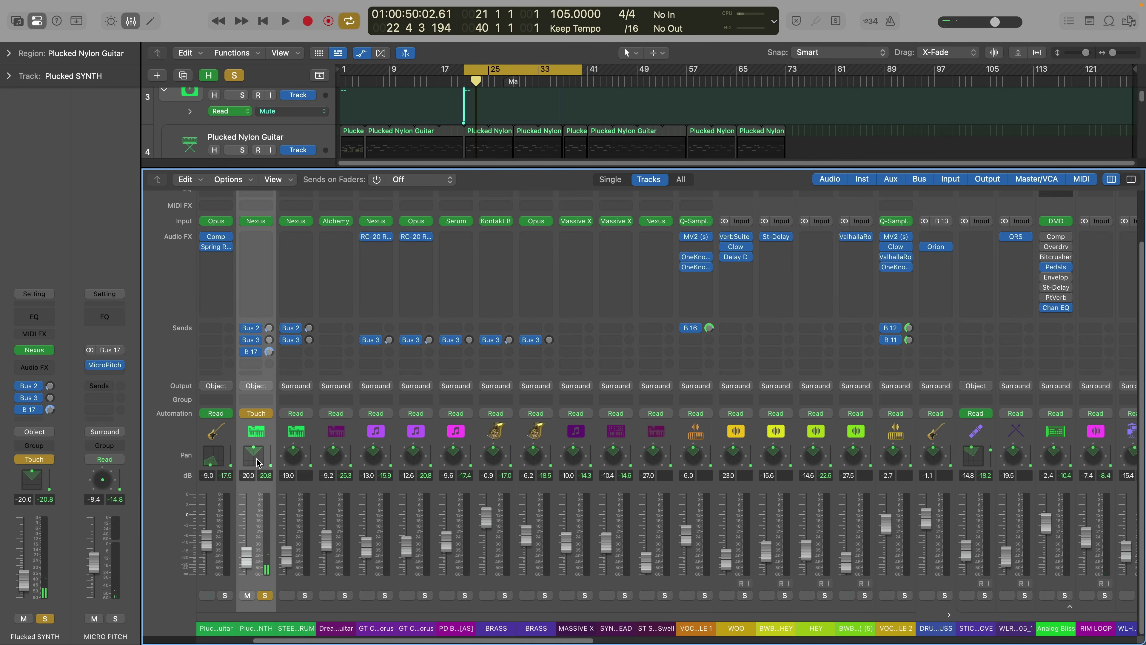
{"action": "double_click", "coordinate": [257, 458]}
{"action": "key", "text": "x"}
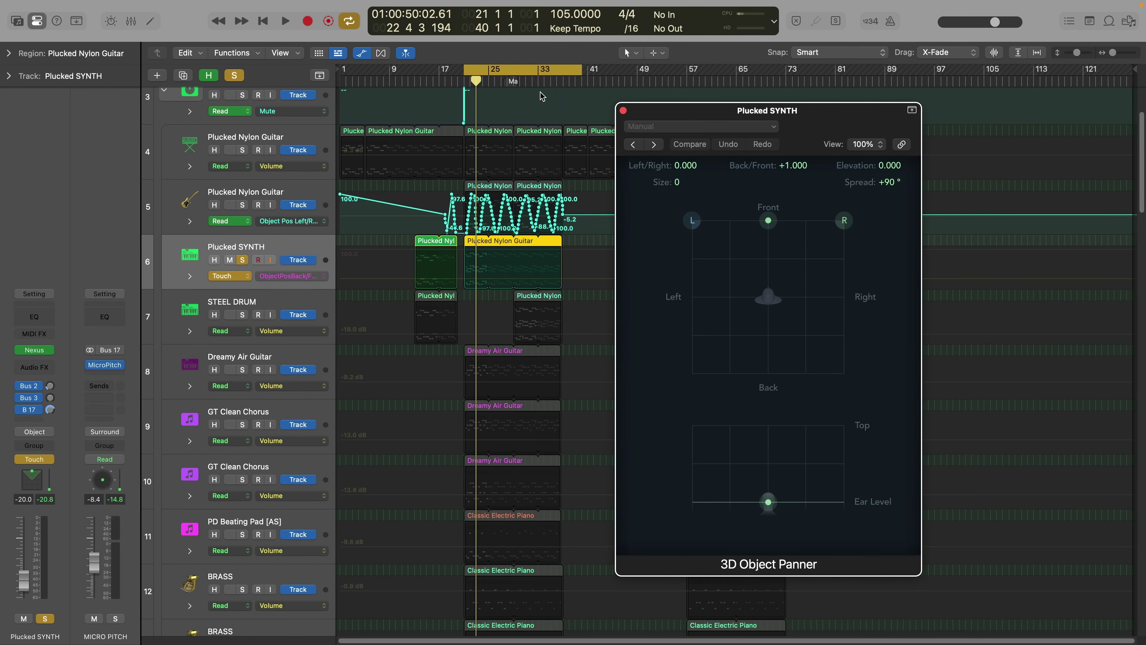
{"action": "key", "text": "r"}
{"action": "mouse_move", "coordinate": [767, 220]}
{"action": "left_mouse_down"}
{"action": "mouse_move", "coordinate": [686, 236]}
{"action": "mouse_move", "coordinate": [677, 365]}
{"action": "mouse_move", "coordinate": [717, 399]}
{"action": "mouse_move", "coordinate": [768, 389]}
{"action": "mouse_move", "coordinate": [799, 433]}
{"action": "mouse_move", "coordinate": [838, 441]}
{"action": "mouse_move", "coordinate": [857, 379]}
{"action": "mouse_move", "coordinate": [935, 284]}
{"action": "mouse_move", "coordinate": [875, 225]}
{"action": "mouse_move", "coordinate": [710, 208]}
{"action": "mouse_move", "coordinate": [682, 230]}
{"action": "mouse_move", "coordinate": [674, 269]}
{"action": "mouse_move", "coordinate": [685, 365]}
{"action": "mouse_move", "coordinate": [814, 381]}
{"action": "mouse_move", "coordinate": [880, 420]}
{"action": "left_mouse_up"}
{"action": "mouse_move", "coordinate": [908, 375]}
{"action": "left_mouse_down"}
{"action": "mouse_move", "coordinate": [928, 225]}
{"action": "mouse_move", "coordinate": [762, 219]}
{"action": "mouse_move", "coordinate": [740, 204]}
{"action": "mouse_move", "coordinate": [691, 217]}
{"action": "mouse_move", "coordinate": [685, 380]}
{"action": "mouse_move", "coordinate": [776, 388]}
{"action": "mouse_move", "coordinate": [824, 424]}
{"action": "mouse_move", "coordinate": [886, 307]}
{"action": "mouse_move", "coordinate": [901, 256]}
{"action": "mouse_move", "coordinate": [880, 213]}
{"action": "mouse_move", "coordinate": [693, 214]}
{"action": "mouse_move", "coordinate": [676, 229]}
{"action": "mouse_move", "coordinate": [664, 284]}
{"action": "mouse_move", "coordinate": [674, 397]}
{"action": "left_mouse_up"}
{"action": "key", "text": "space"}
{"action": "key", "text": "a"}
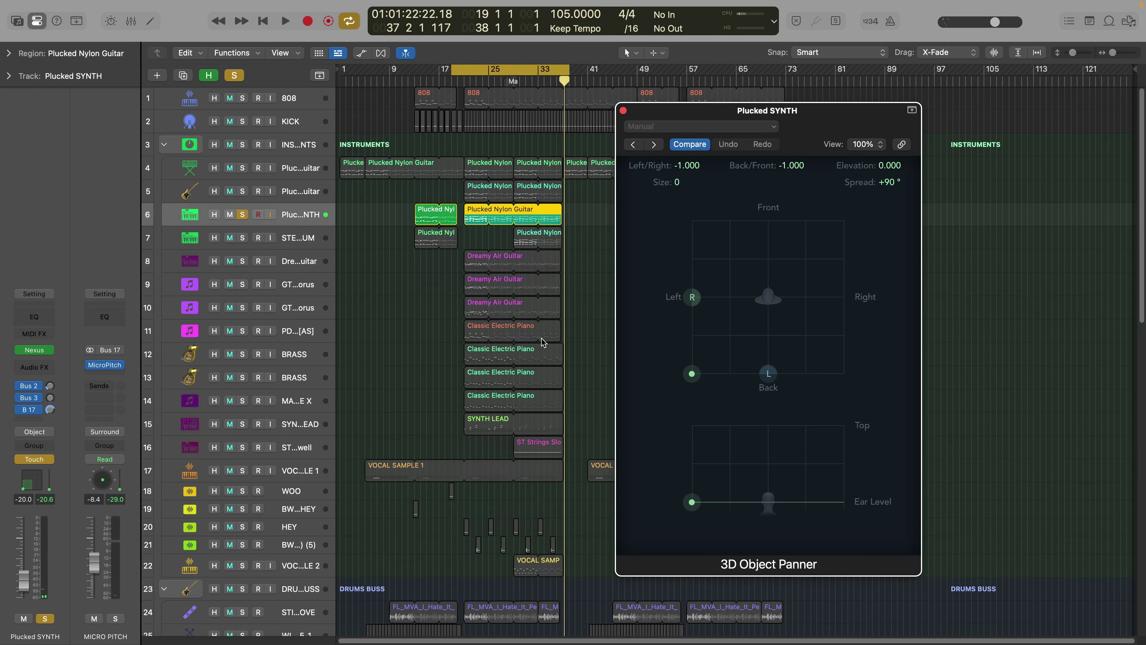
{"action": "left_click", "coordinate": [241, 216]}
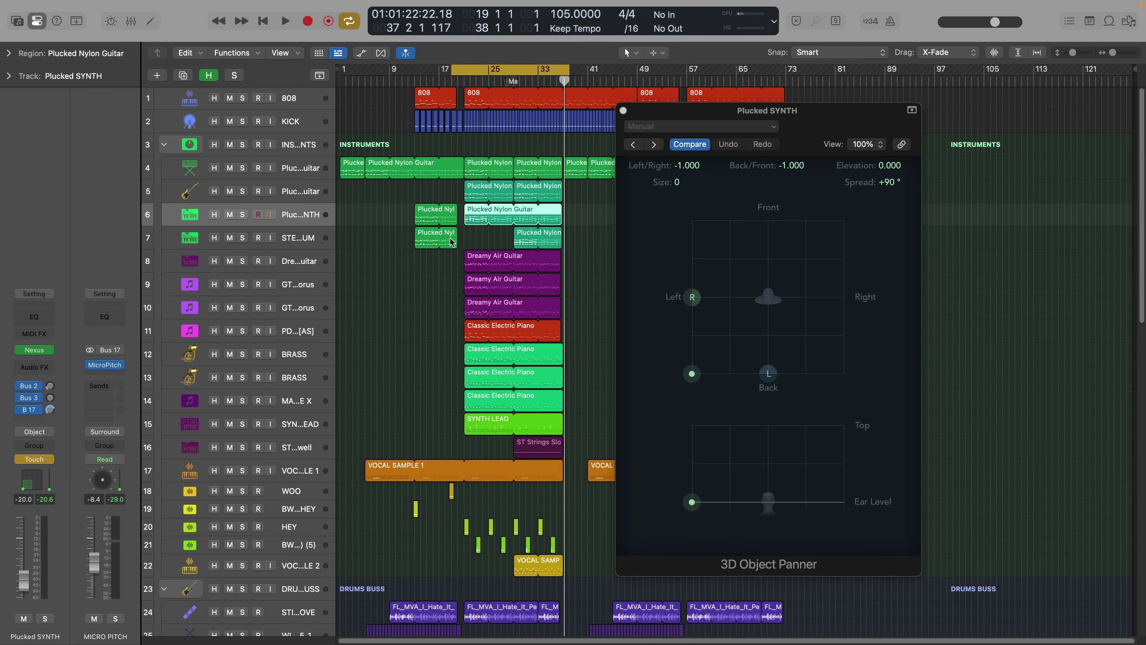
Step: Open the Master channel's Dolby Atmos plug-in and play the song to examine the objects' movement alongside the tracks
{"action": "key", "text": "x"}
{"action": "scroll", "coordinate": [960, 291], "scroll_direction": "right", "scroll_amount": 15}
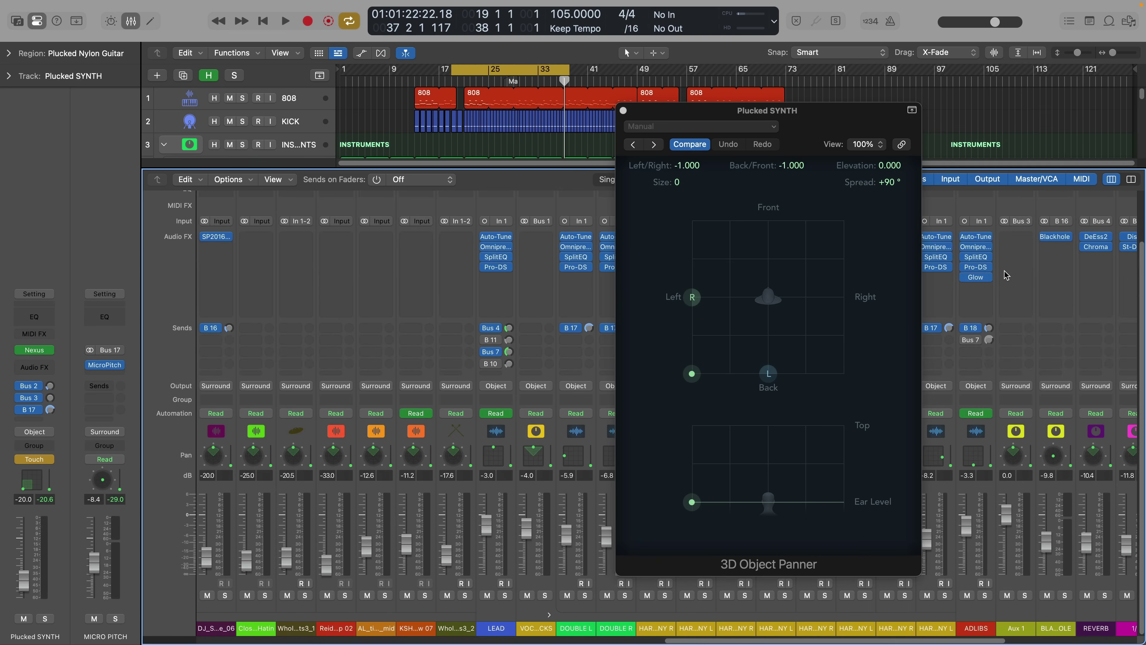
{"action": "left_click", "coordinate": [1084, 236]}
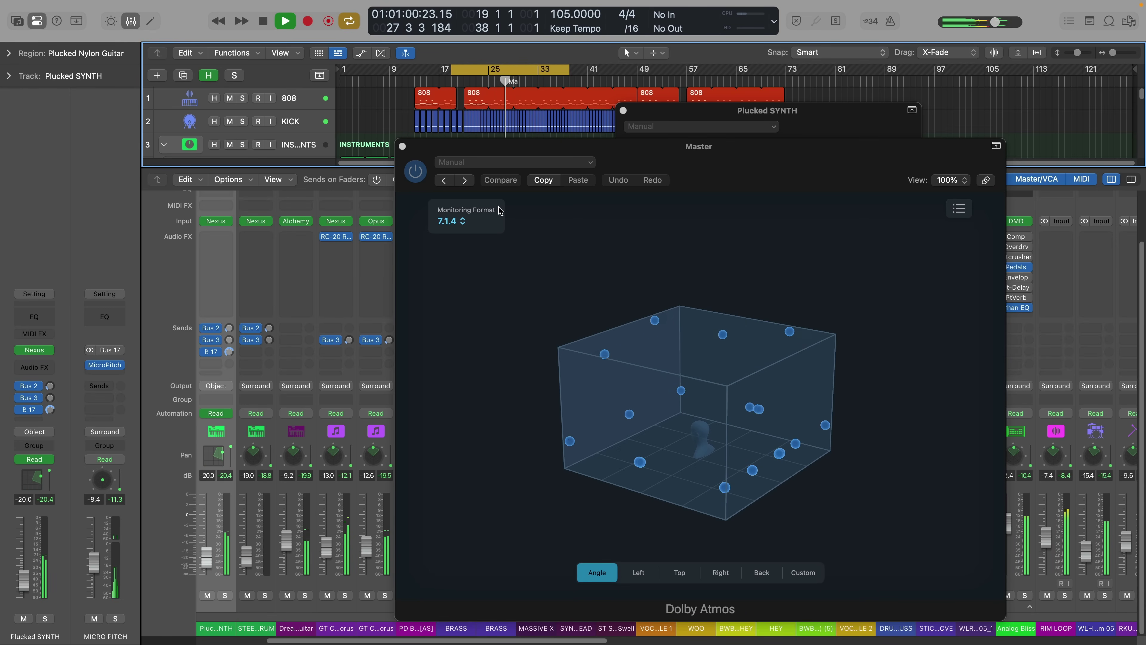
{"action": "key", "text": "x"}
{"action": "left_click_drag", "start_coordinate": [453, 151], "coordinate": [697, 92]}
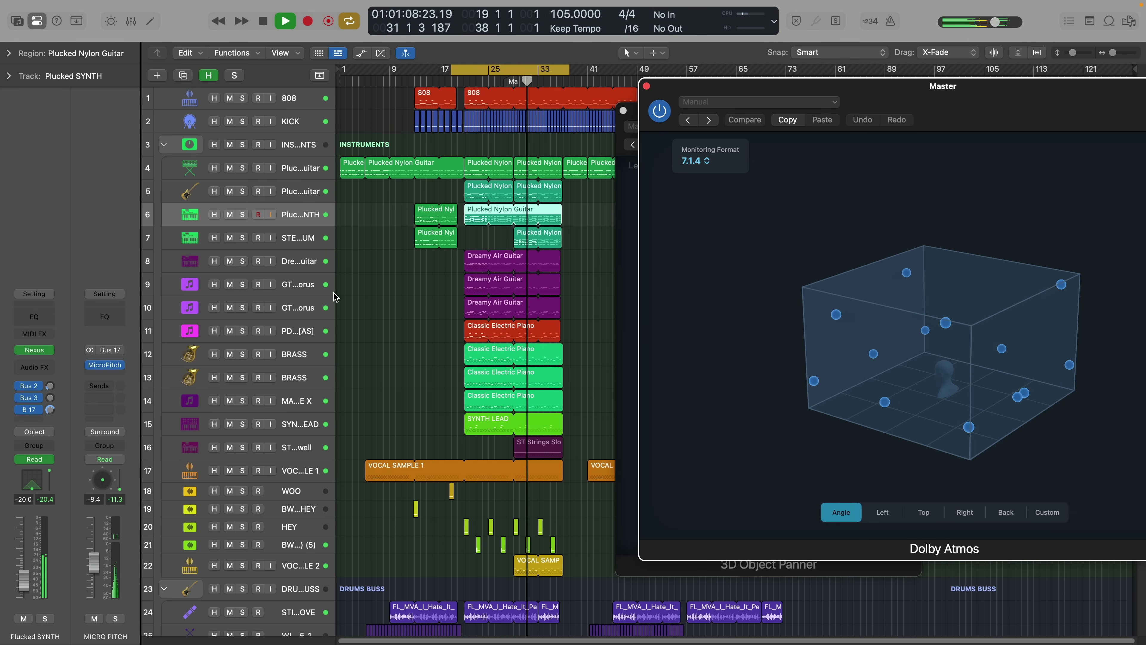
Step: Solo the SYNTH LEAD channel in the mixer to hear it alone and stop playback
{"action": "key", "text": "x"}
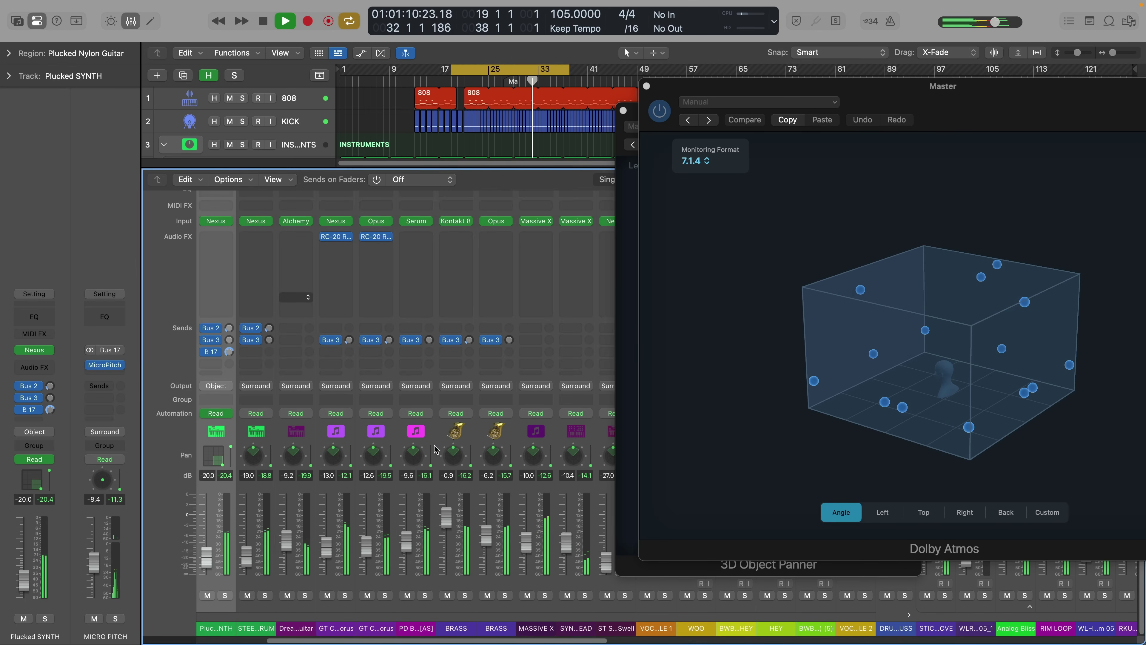
{"action": "scroll", "coordinate": [474, 462], "scroll_direction": "right", "scroll_amount": 5}
{"action": "scroll", "coordinate": [474, 461], "scroll_direction": "left", "scroll_amount": 3}
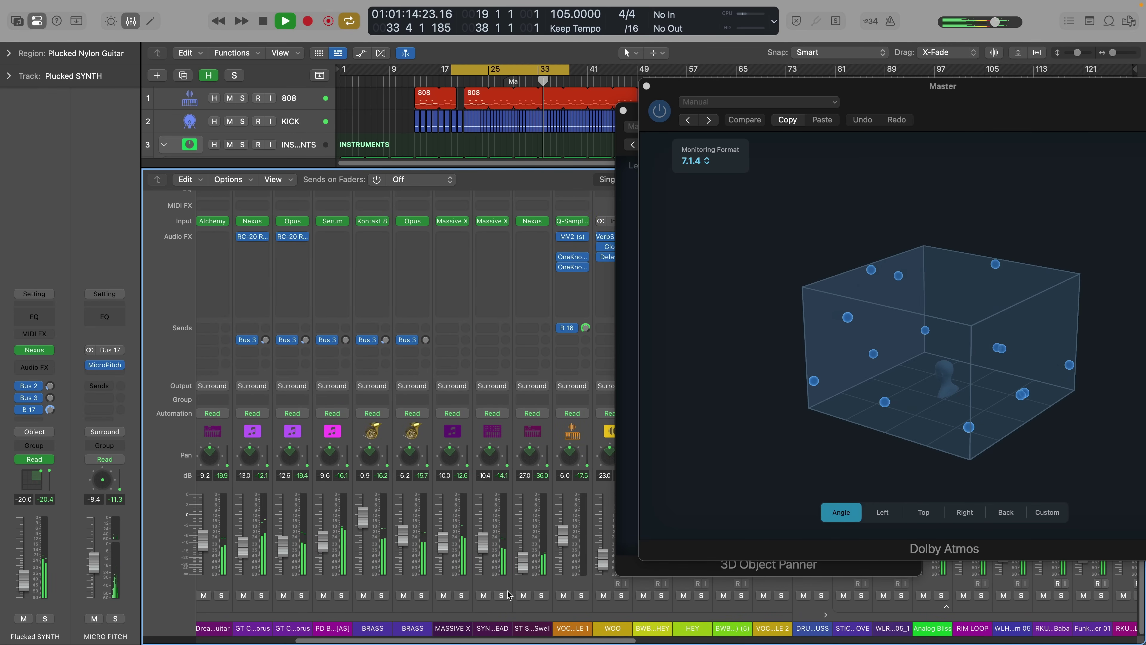
{"action": "left_click", "coordinate": [502, 595]}
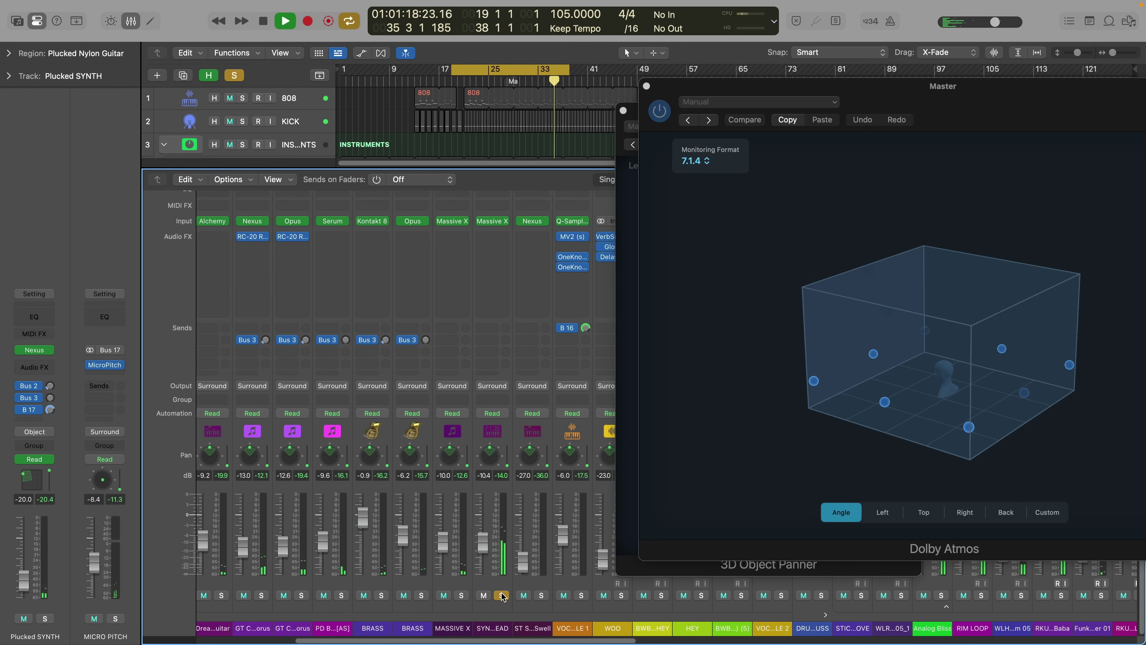
{"action": "key", "text": "space"}
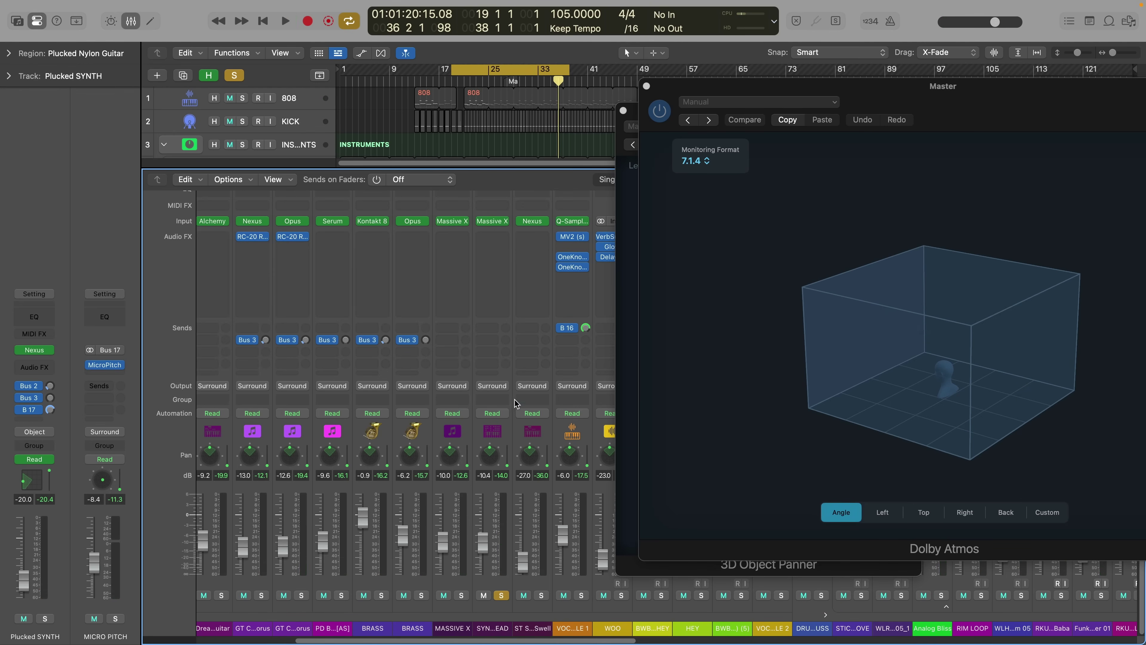
Step: Close the Plucked SYNTH panner and Dolby Atmos windows and switch the SYNTH LEAD's panner to the 3D Object Panner
{"action": "left_click", "coordinate": [624, 110]}
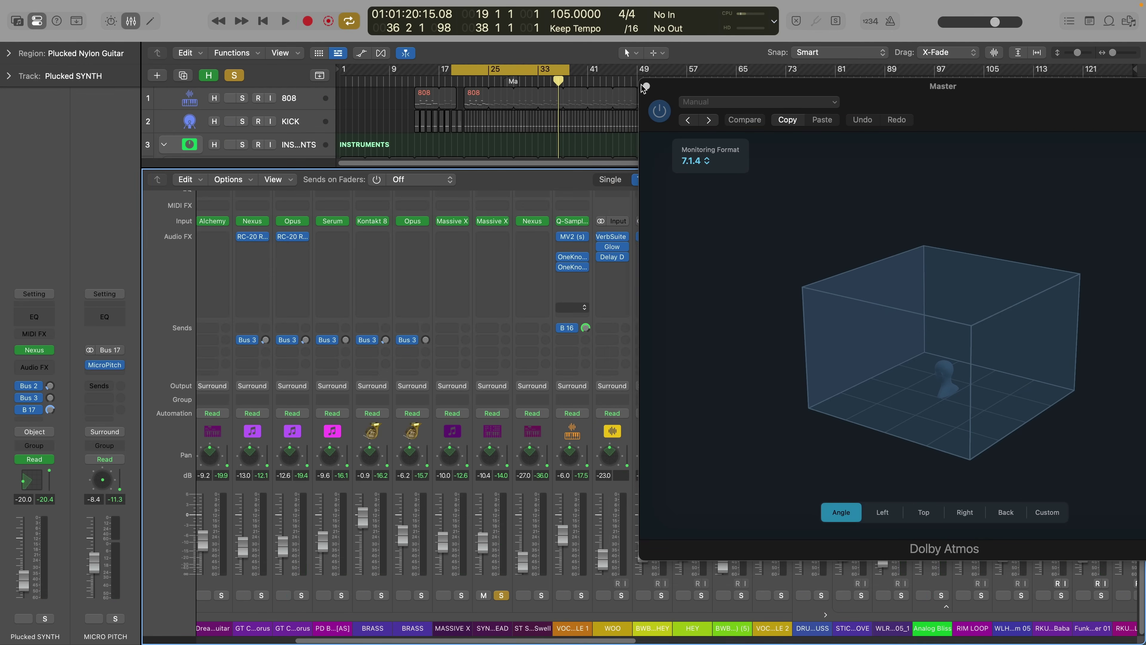
{"action": "left_click", "coordinate": [646, 86]}
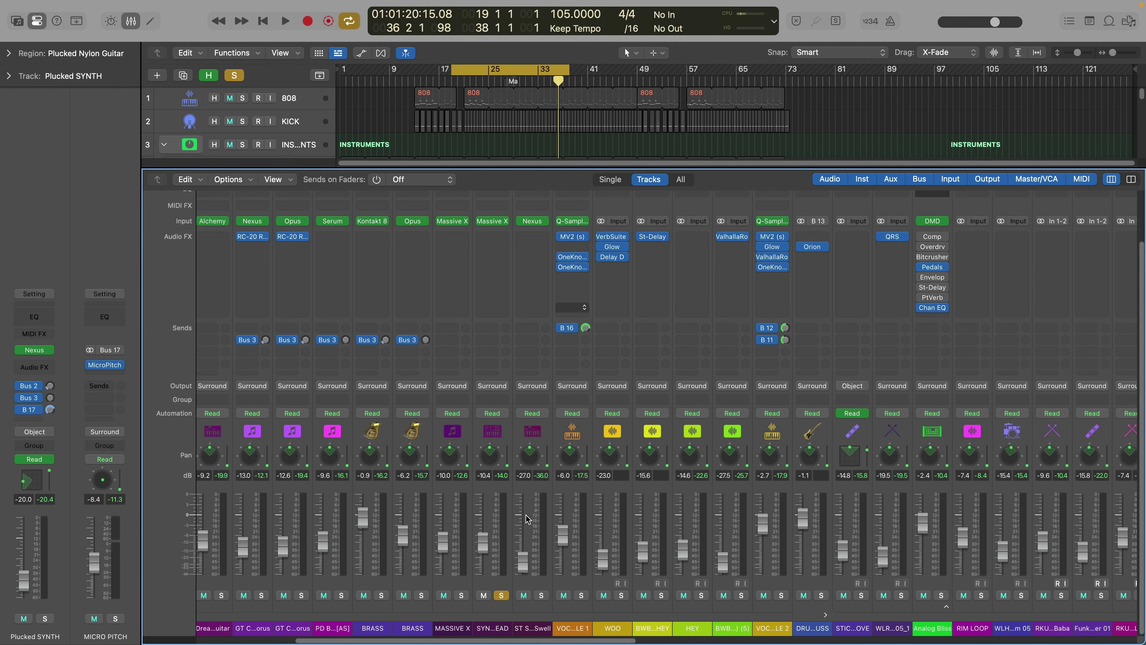
{"action": "right_click", "coordinate": [490, 458]}
{"action": "left_click", "coordinate": [510, 507]}
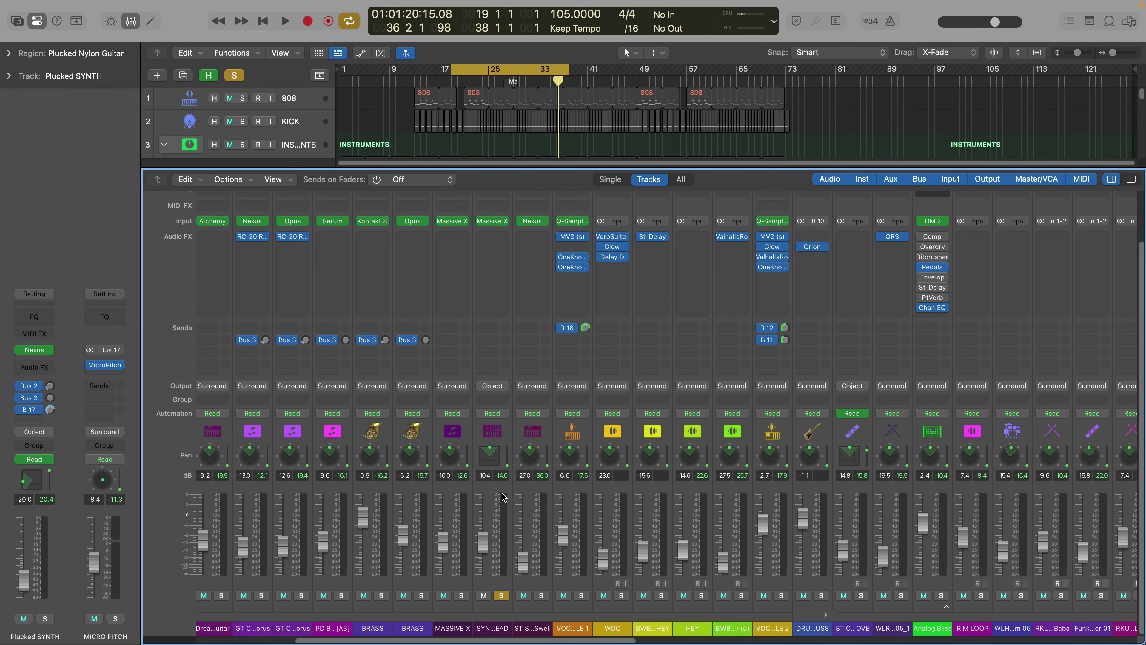
Step: Add a Bus 16 BLACKHOLE send to the SYNTH LEAD and lower its level during playback with the cycle starting at bar 21
{"action": "left_click", "coordinate": [490, 339]}
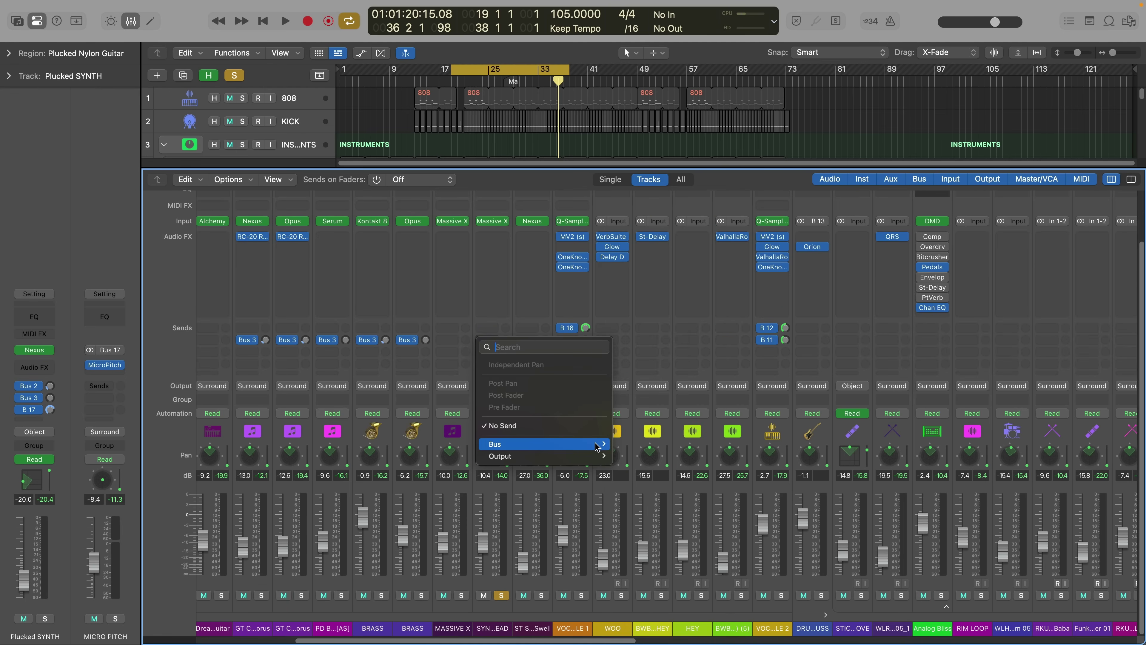
{"action": "mouse_move", "coordinate": [597, 446]}
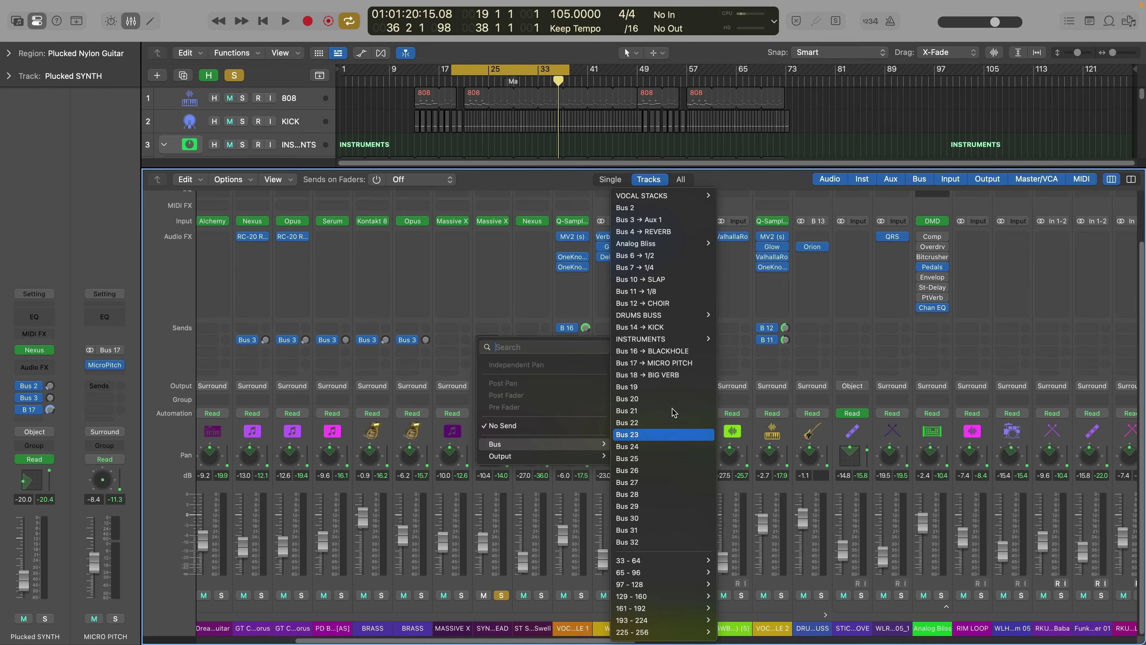
{"action": "left_click", "coordinate": [694, 354]}
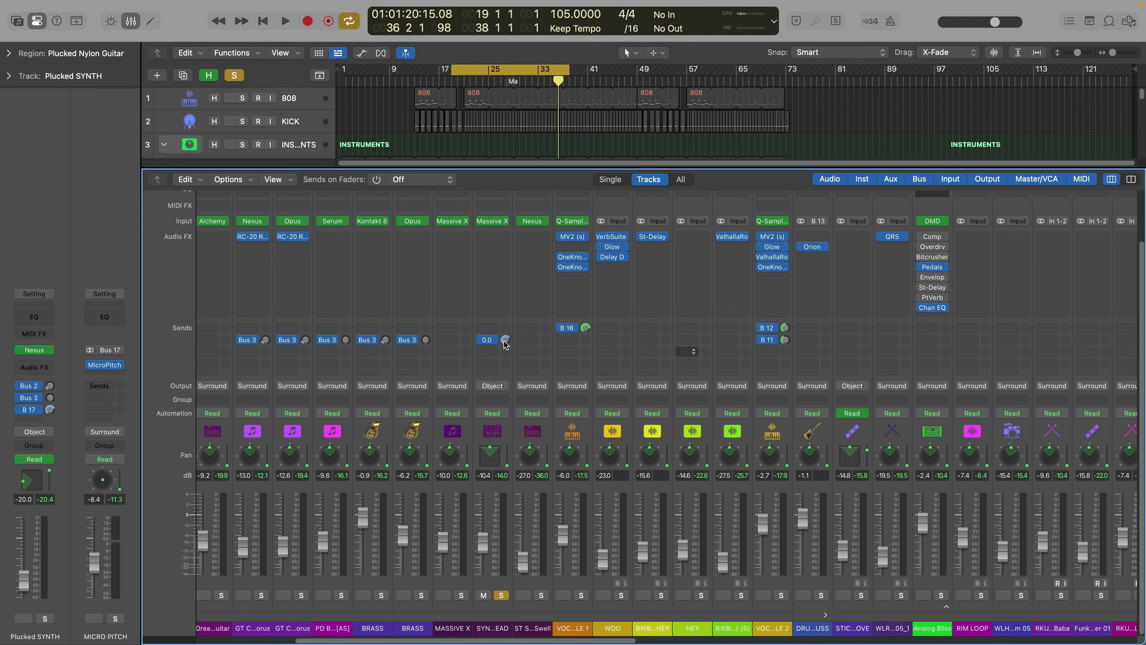
{"action": "key", "text": "space"}
{"action": "left_click_drag", "start_coordinate": [474, 74], "coordinate": [487, 74]}
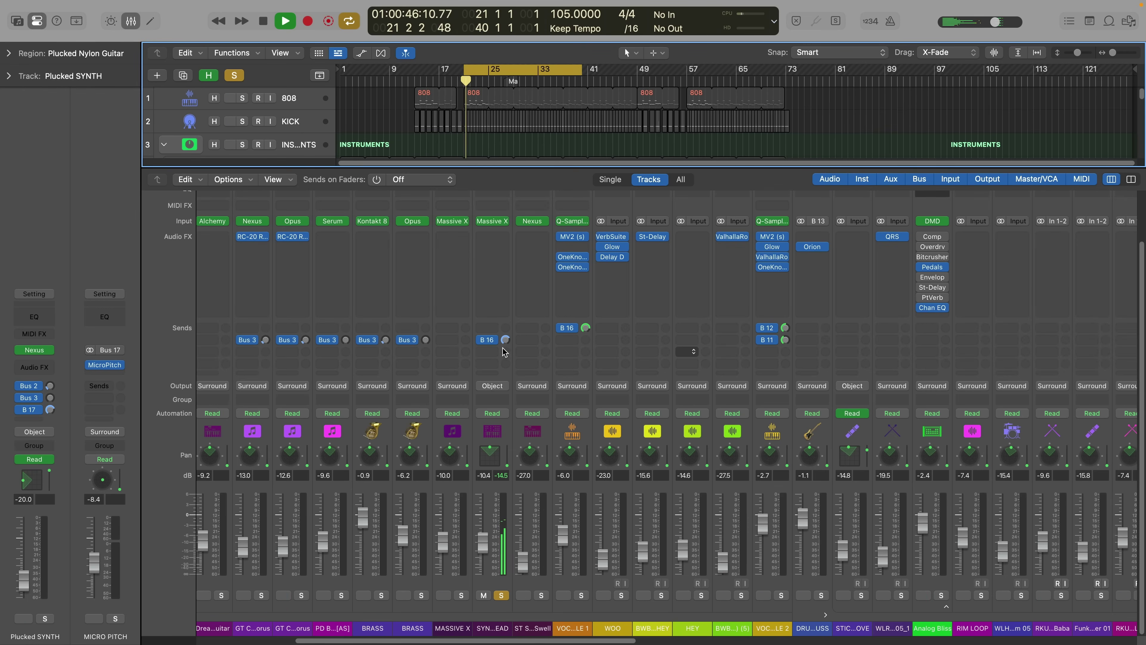
{"action": "left_click_drag", "start_coordinate": [505, 342], "coordinate": [504, 346]}
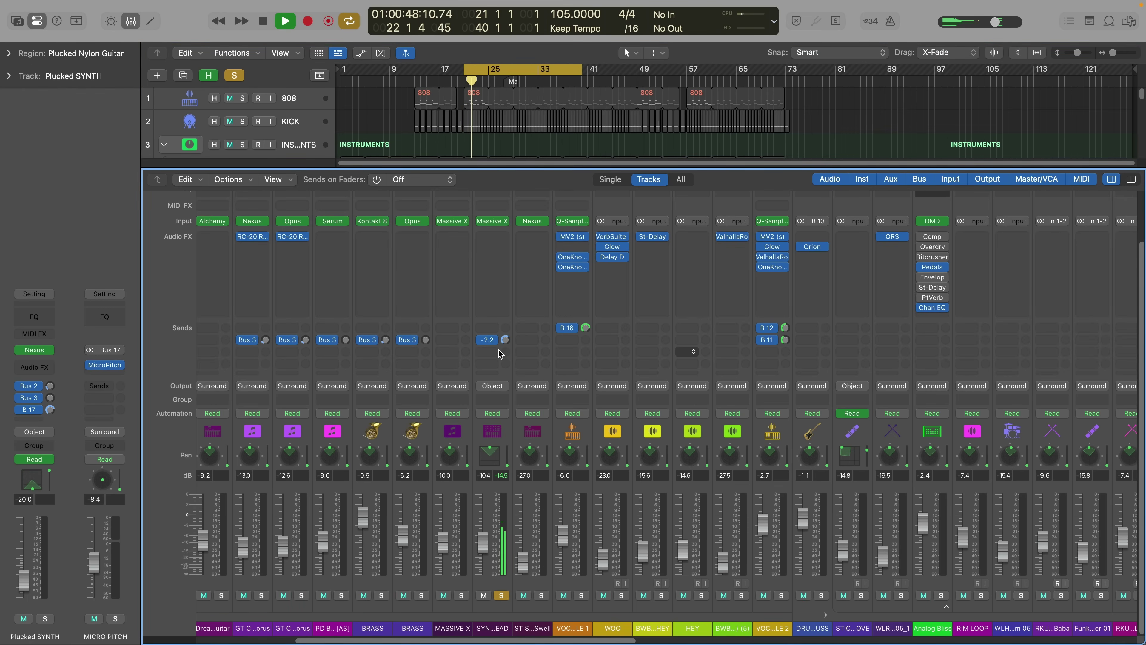
{"action": "left_click_drag", "start_coordinate": [496, 364], "coordinate": [493, 365]}
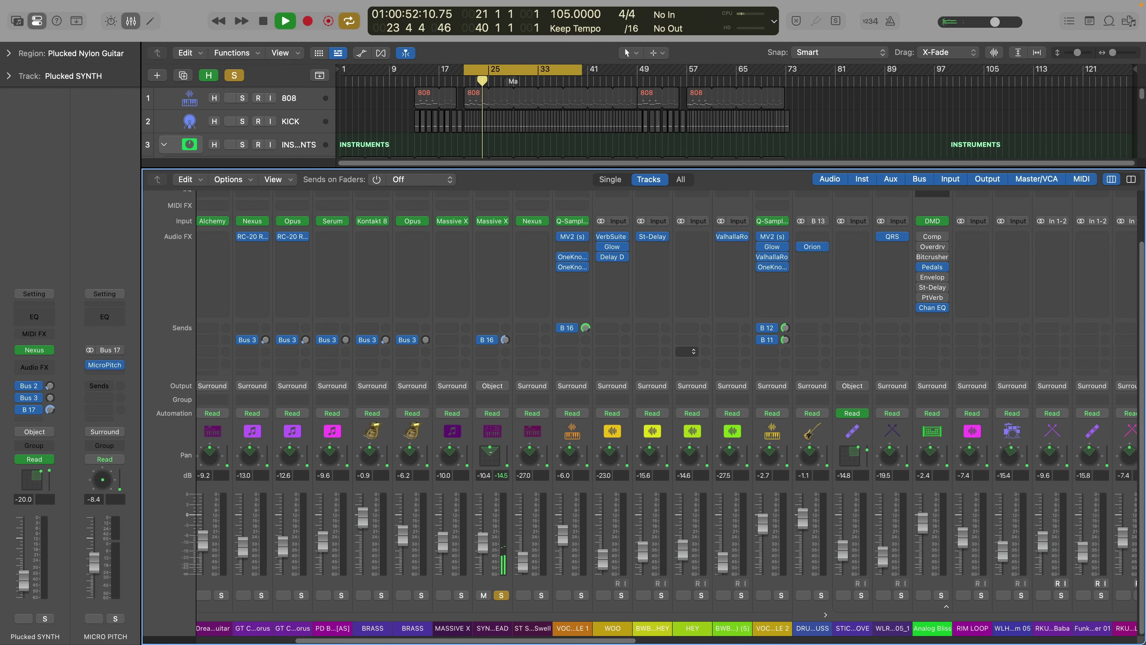
Step: Raise the SYNTH LEAD's object elevation to about +0.503 and move it slightly left to about -0.169 in the 3D Object Panner
{"action": "double_click", "coordinate": [491, 455]}
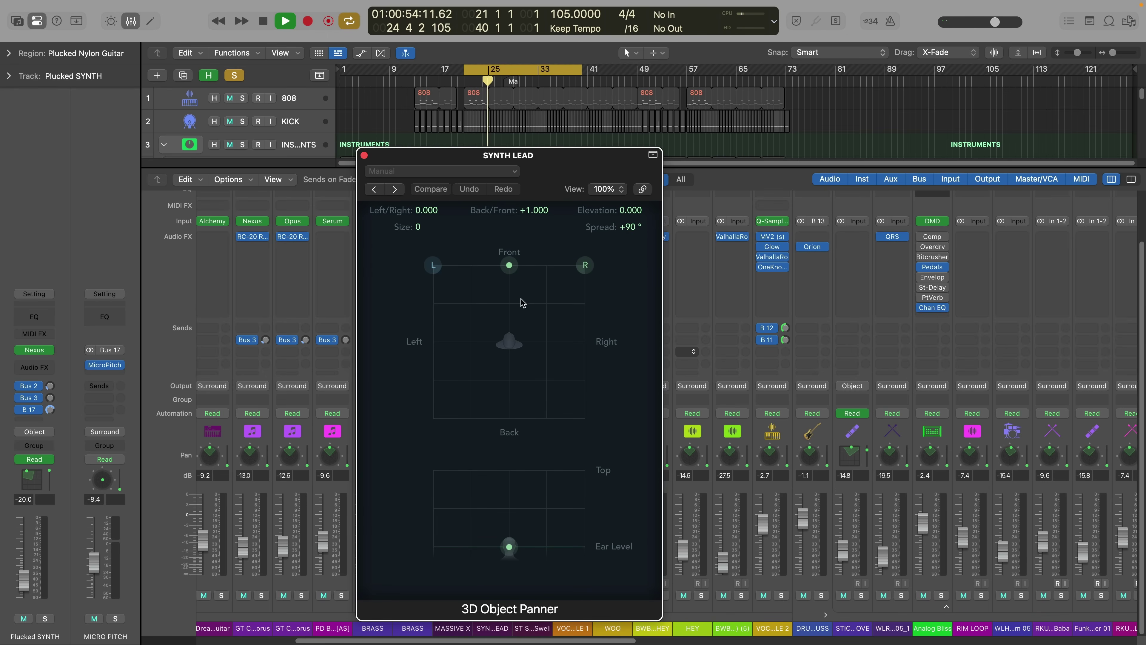
{"action": "left_click_drag", "start_coordinate": [511, 543], "coordinate": [511, 506]}
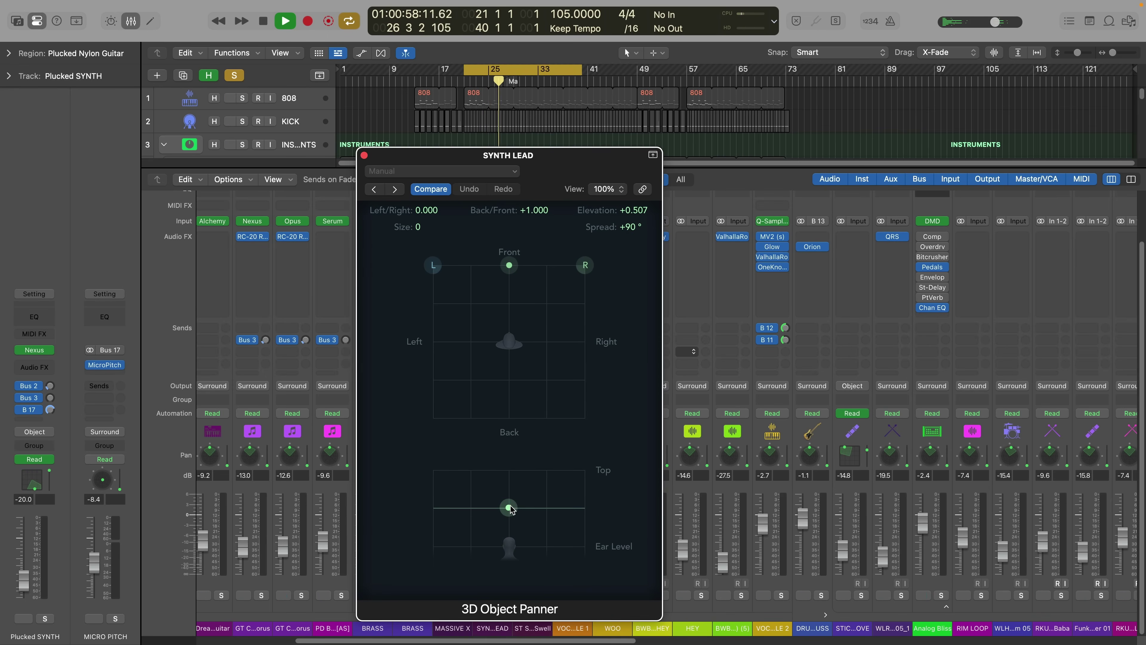
{"action": "mouse_move", "coordinate": [507, 270]}
{"action": "left_mouse_down"}
{"action": "mouse_move", "coordinate": [479, 259]}
{"action": "mouse_move", "coordinate": [496, 266]}
{"action": "left_mouse_up"}
{"action": "key", "text": "x"}
{"action": "key", "text": "space"}
{"action": "left_click_drag", "start_coordinate": [383, 154], "coordinate": [681, 125]}
{"action": "key", "text": "space"}
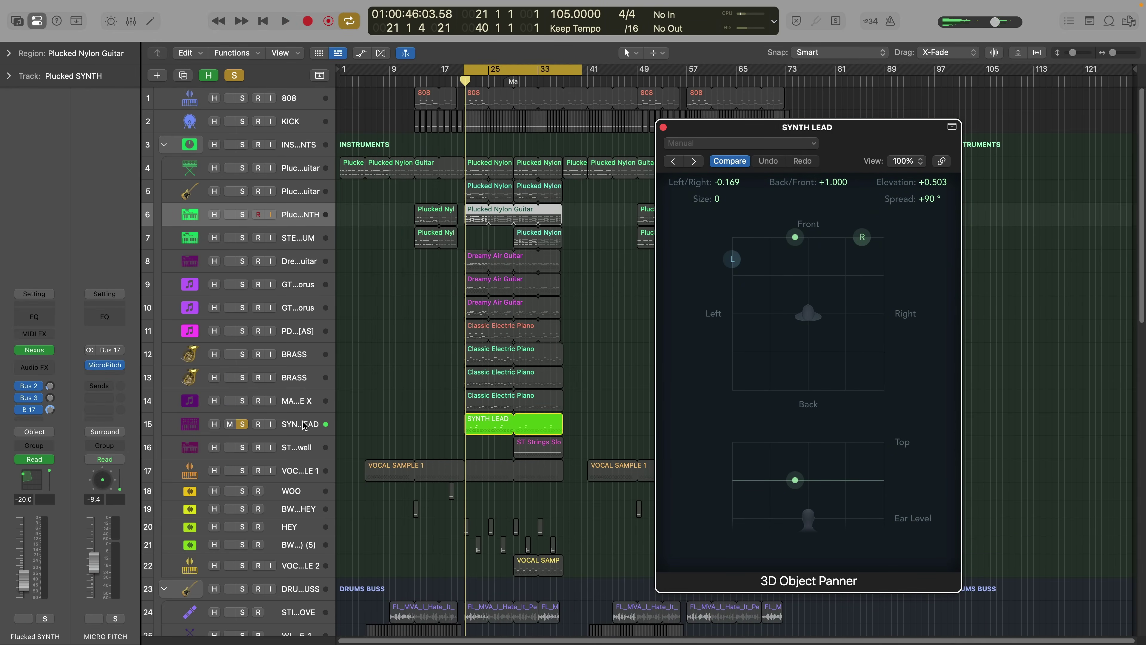
Step: Show track automation for the SYNTH LEAD and set its automation mode to Write
{"action": "left_click", "coordinate": [304, 425]}
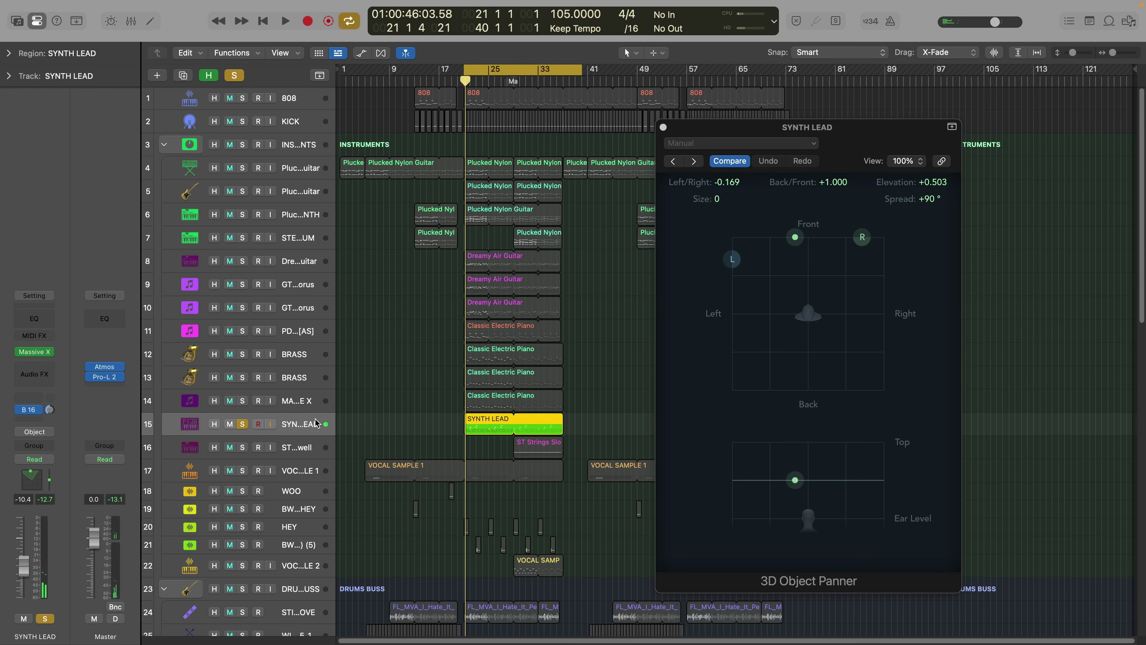
{"action": "key", "text": "a"}
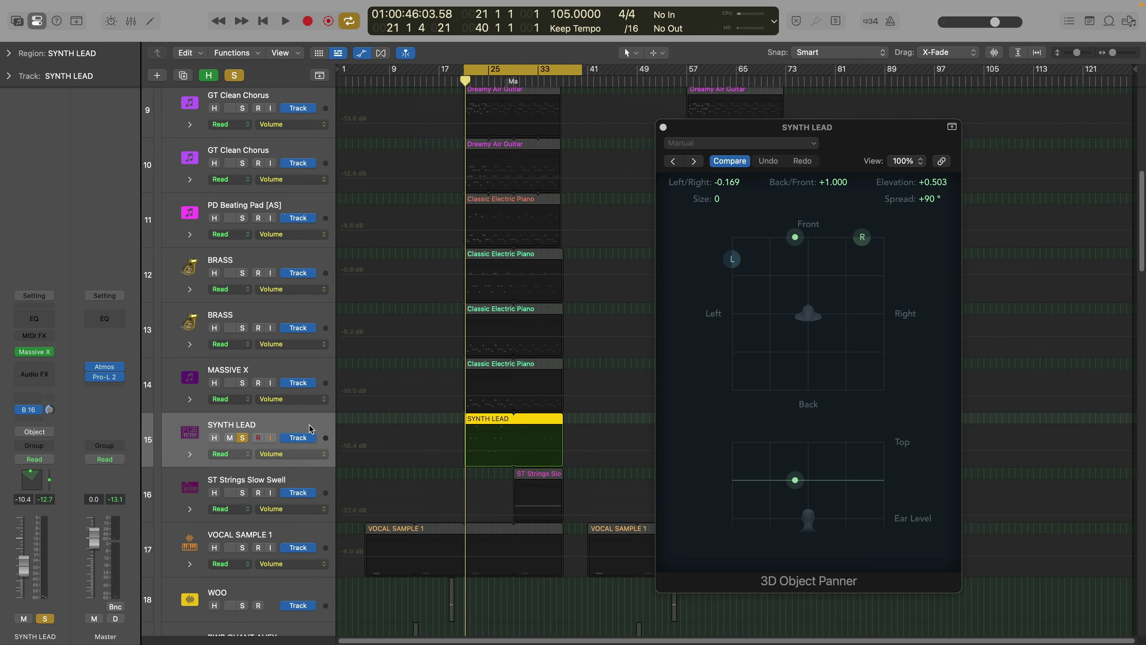
{"action": "left_click", "coordinate": [247, 455]}
{"action": "left_click", "coordinate": [240, 481]}
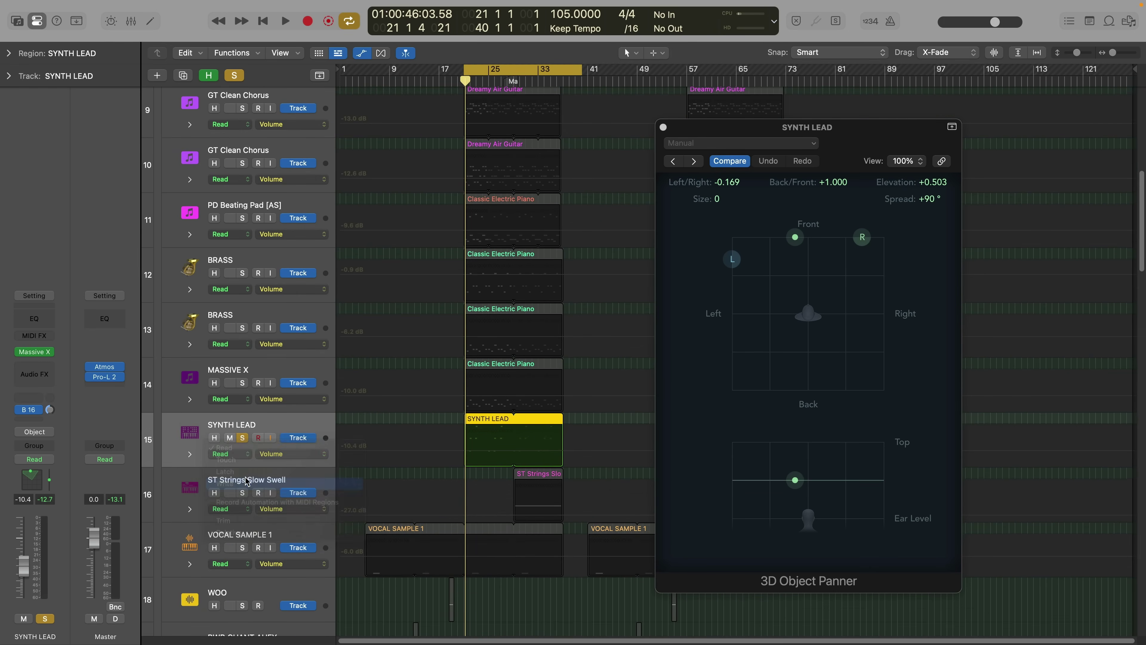
Step: Start the cycle at bar 19, unsolo the SYNTH LEAD and record its panning automation by sweeping the object from the rear between right and left
{"action": "left_click_drag", "start_coordinate": [485, 71], "coordinate": [473, 71]}
{"action": "key", "text": "s"}
{"action": "mouse_move", "coordinate": [791, 239]}
{"action": "left_mouse_down"}
{"action": "mouse_move", "coordinate": [743, 237]}
{"action": "mouse_move", "coordinate": [724, 223]}
{"action": "mouse_move", "coordinate": [667, 436]}
{"action": "left_mouse_up"}
{"action": "key", "text": "space"}
{"action": "left_click_drag", "start_coordinate": [732, 480], "coordinate": [885, 478]}
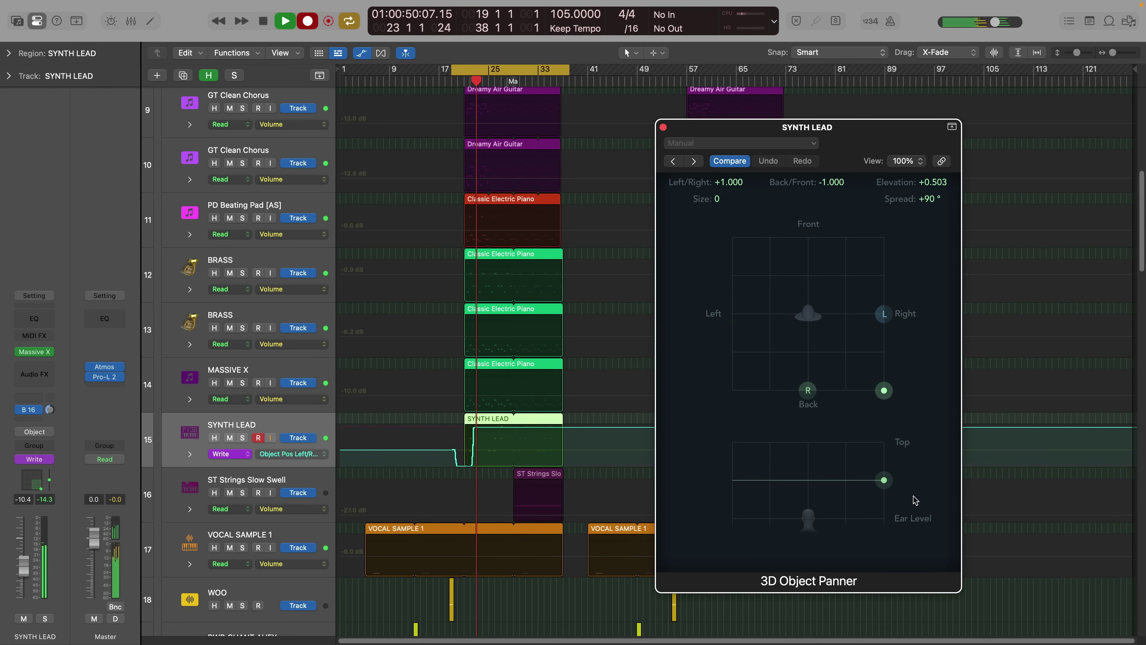
{"action": "mouse_move", "coordinate": [884, 390]}
{"action": "left_mouse_down"}
{"action": "mouse_move", "coordinate": [885, 369]}
{"action": "mouse_move", "coordinate": [965, 322]}
{"action": "left_mouse_up"}
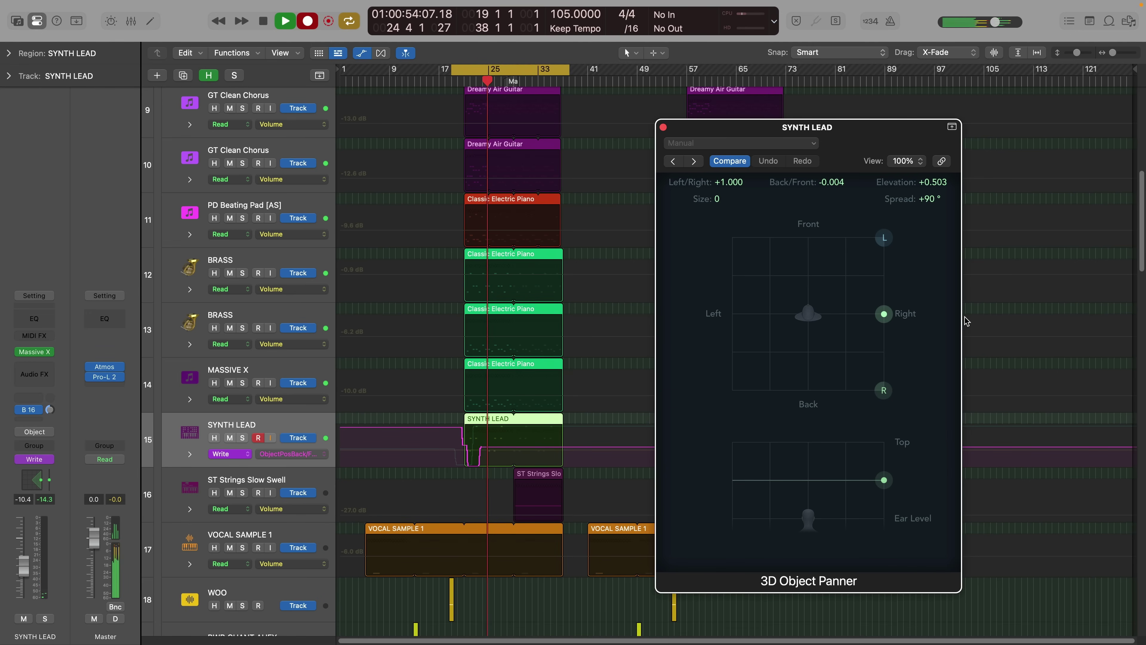
{"action": "mouse_move", "coordinate": [965, 322]}
{"action": "left_mouse_down"}
{"action": "mouse_move", "coordinate": [999, 228]}
{"action": "mouse_move", "coordinate": [679, 201]}
{"action": "mouse_move", "coordinate": [651, 318]}
{"action": "left_mouse_up"}
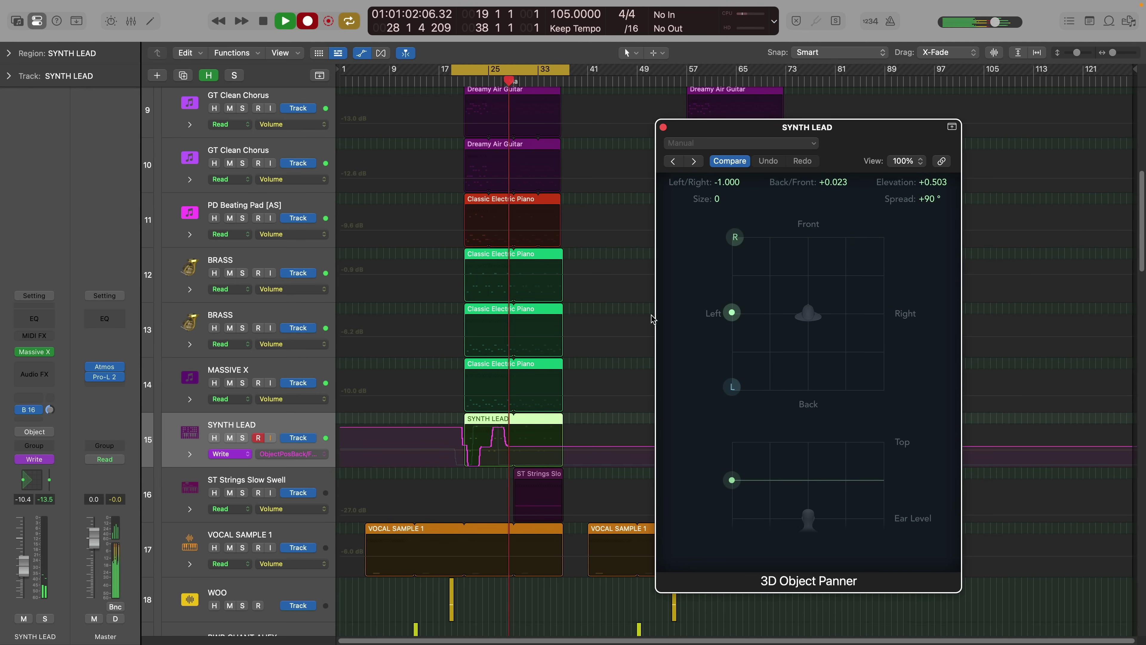
{"action": "mouse_move", "coordinate": [651, 319]}
{"action": "left_mouse_down"}
{"action": "mouse_move", "coordinate": [613, 422]}
{"action": "mouse_move", "coordinate": [958, 436]}
{"action": "mouse_move", "coordinate": [985, 379]}
{"action": "mouse_move", "coordinate": [986, 321]}
{"action": "left_mouse_up"}
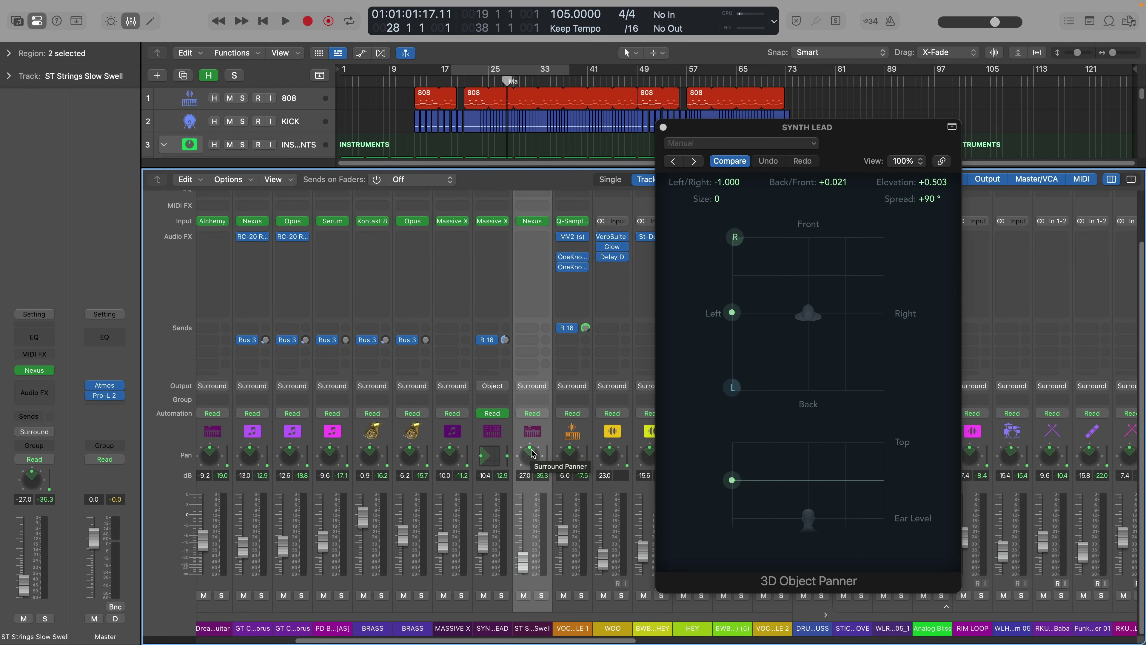
Step: Solo ST Strings Slow Swell, set its surround panner angle to about +179.5° behind the listener, then unsolo it and close the panner
{"action": "double_click", "coordinate": [533, 454]}
{"action": "key", "text": "x"}
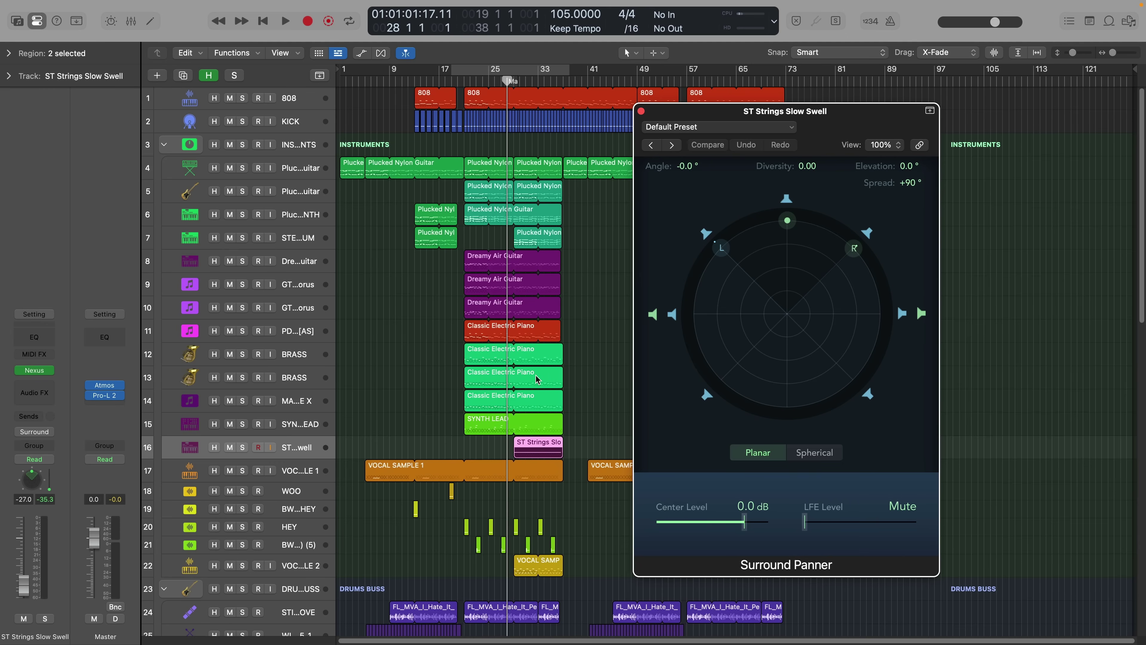
{"action": "left_click", "coordinate": [242, 447]}
{"action": "key", "text": "space"}
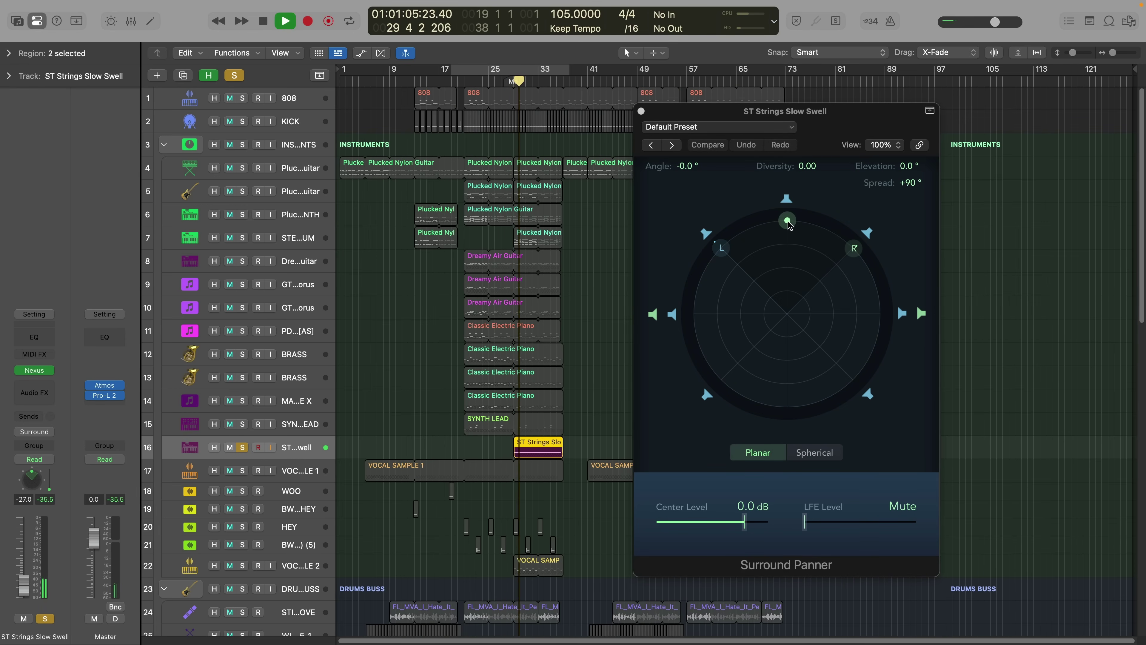
{"action": "left_click_drag", "start_coordinate": [787, 219], "coordinate": [788, 419]}
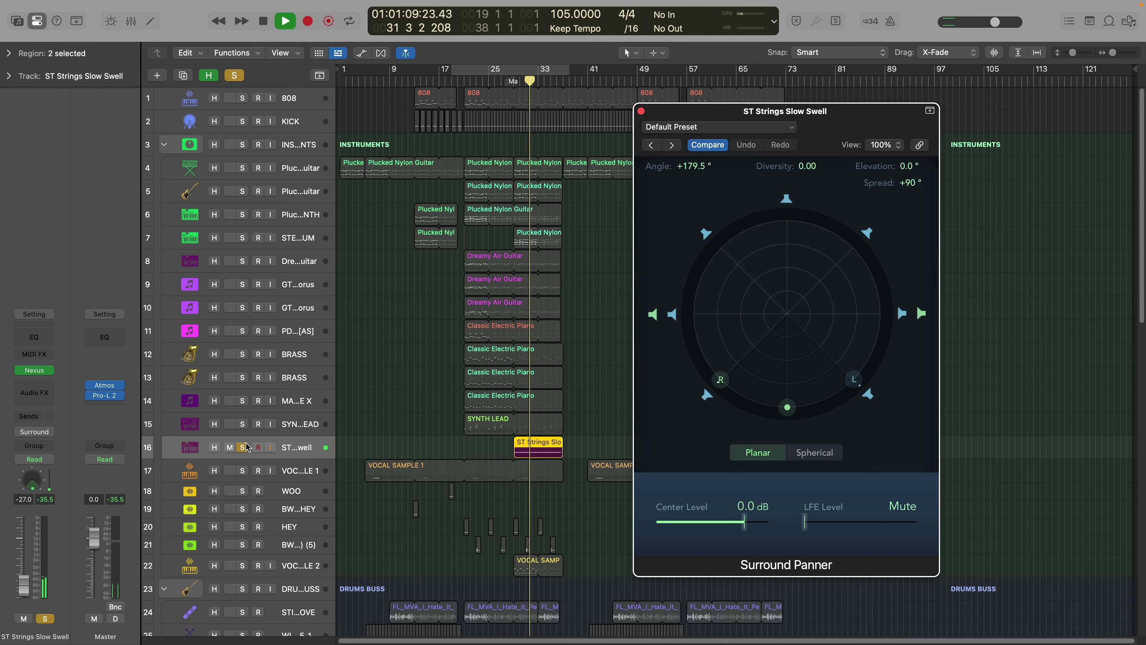
{"action": "left_click", "coordinate": [239, 447]}
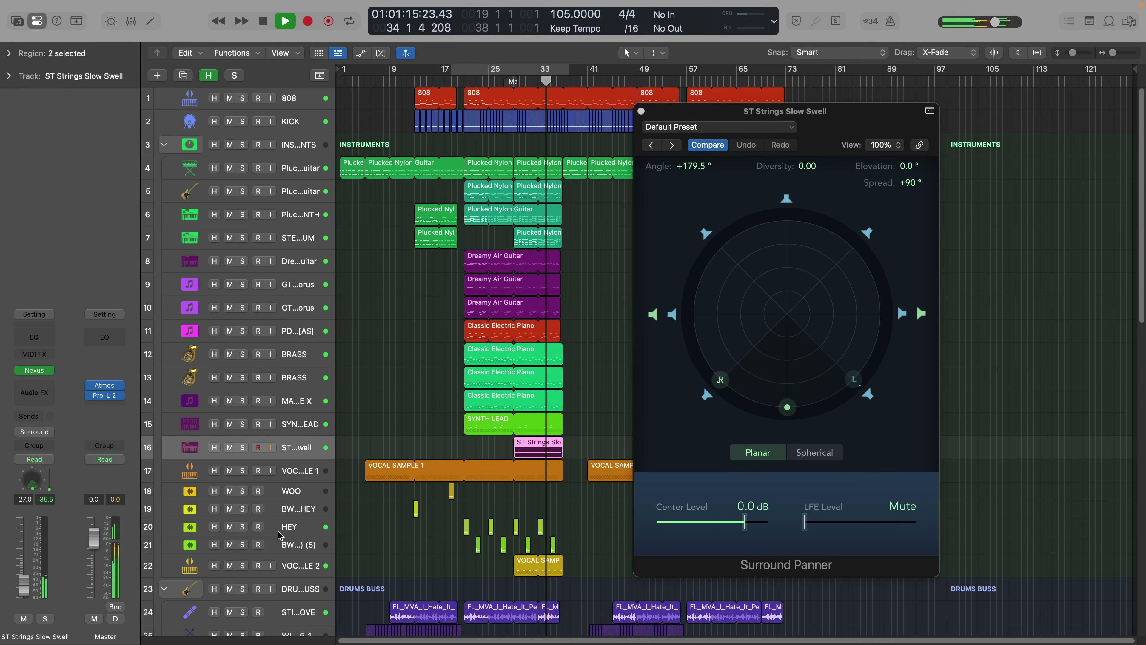
{"action": "key", "text": "x"}
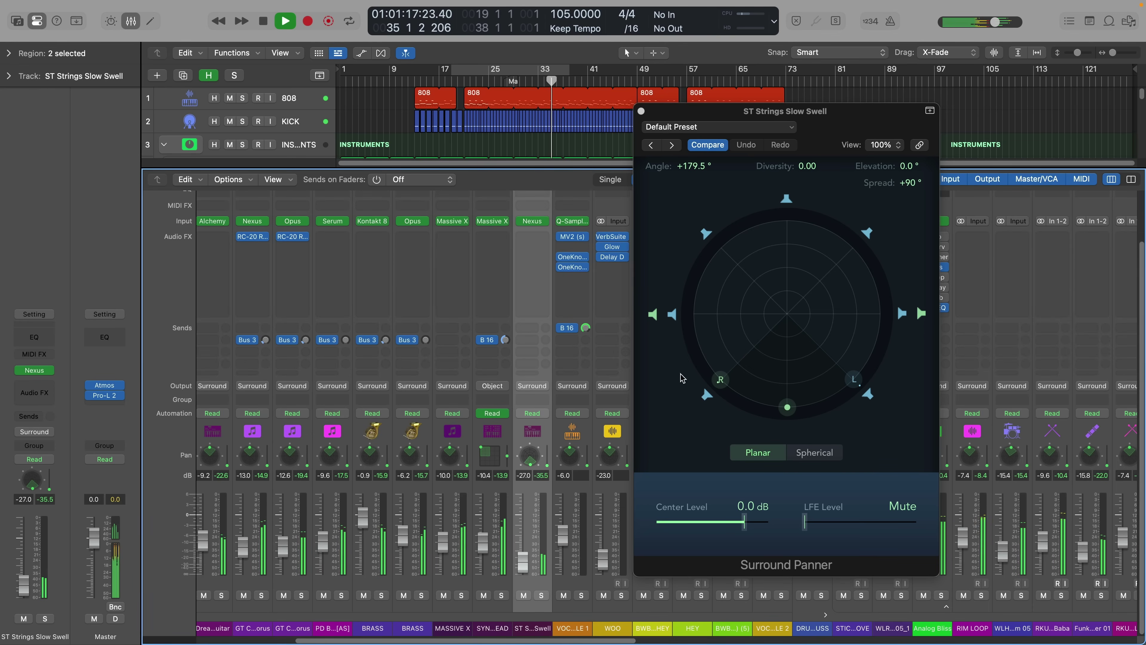
{"action": "key", "text": "x"}
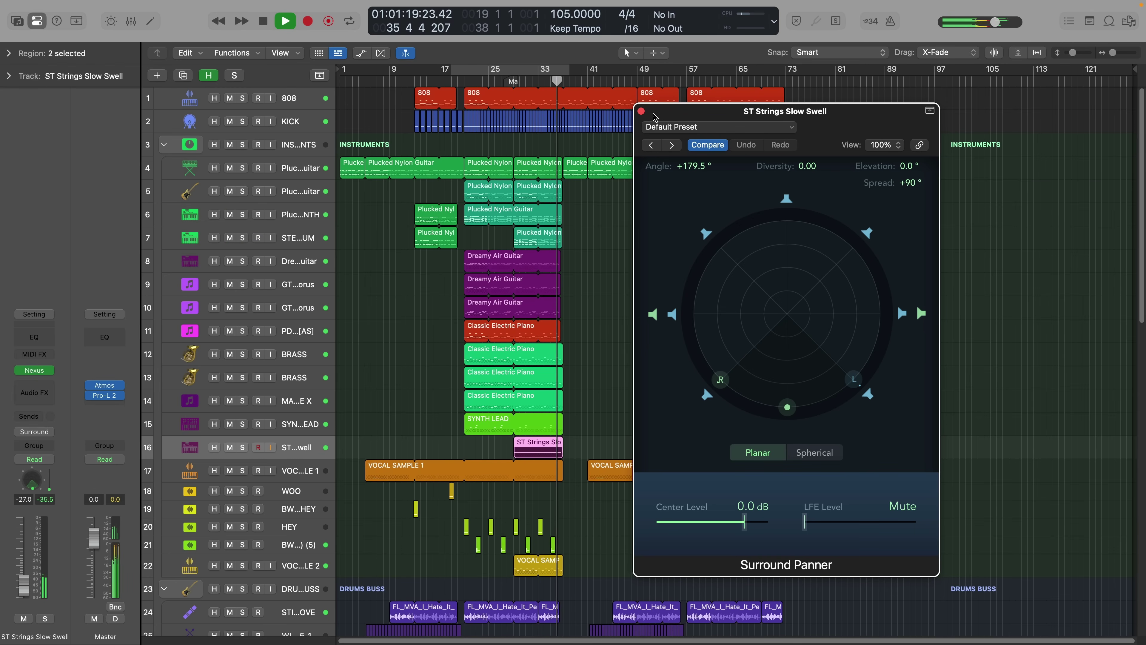
{"action": "left_click", "coordinate": [640, 110]}
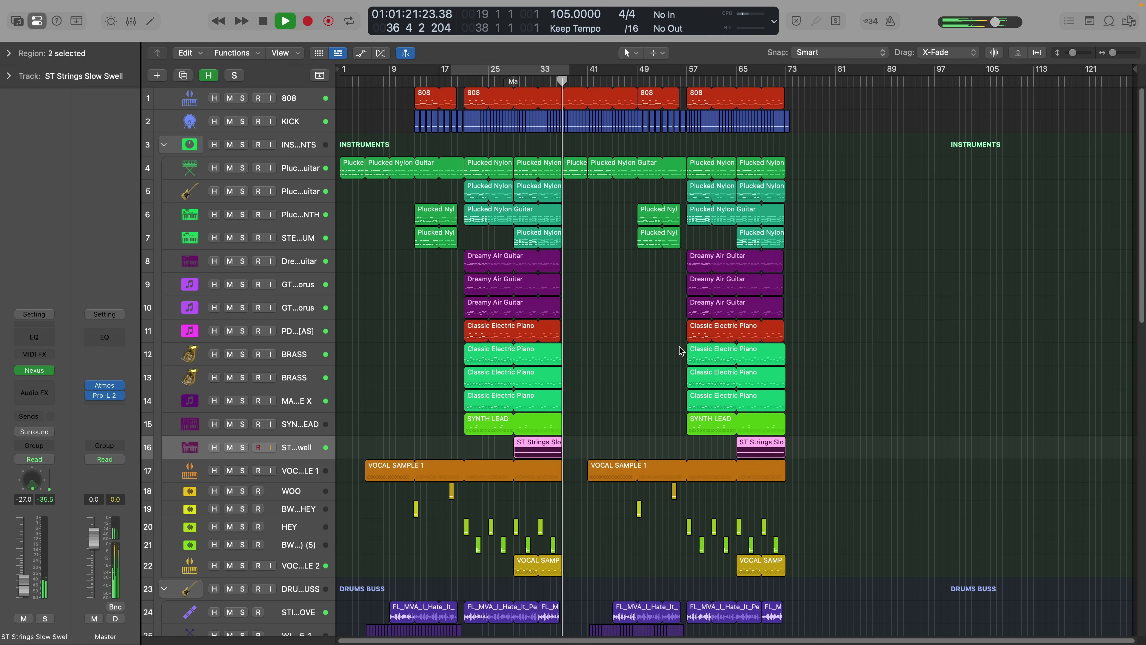
Step: Look through the arrangement from the instruments down to the vocal stacks and ADLIBS track during playback
{"action": "scroll", "coordinate": [728, 433], "scroll_direction": "down", "scroll_amount": 15}
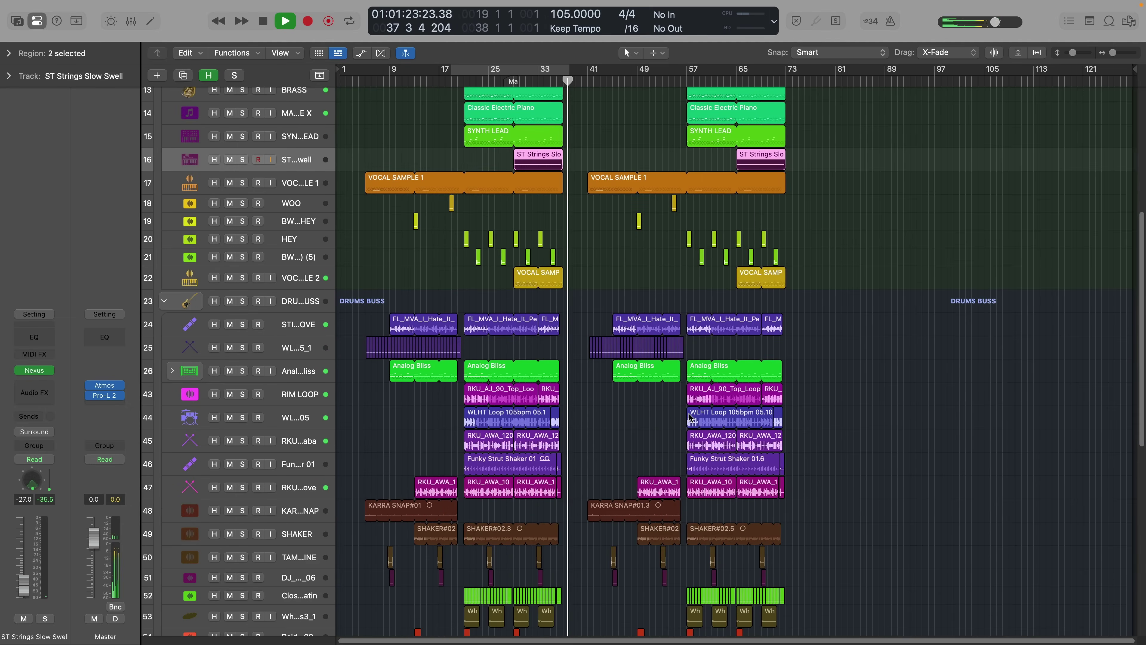
{"action": "scroll", "coordinate": [690, 418], "scroll_direction": "down", "scroll_amount": 6}
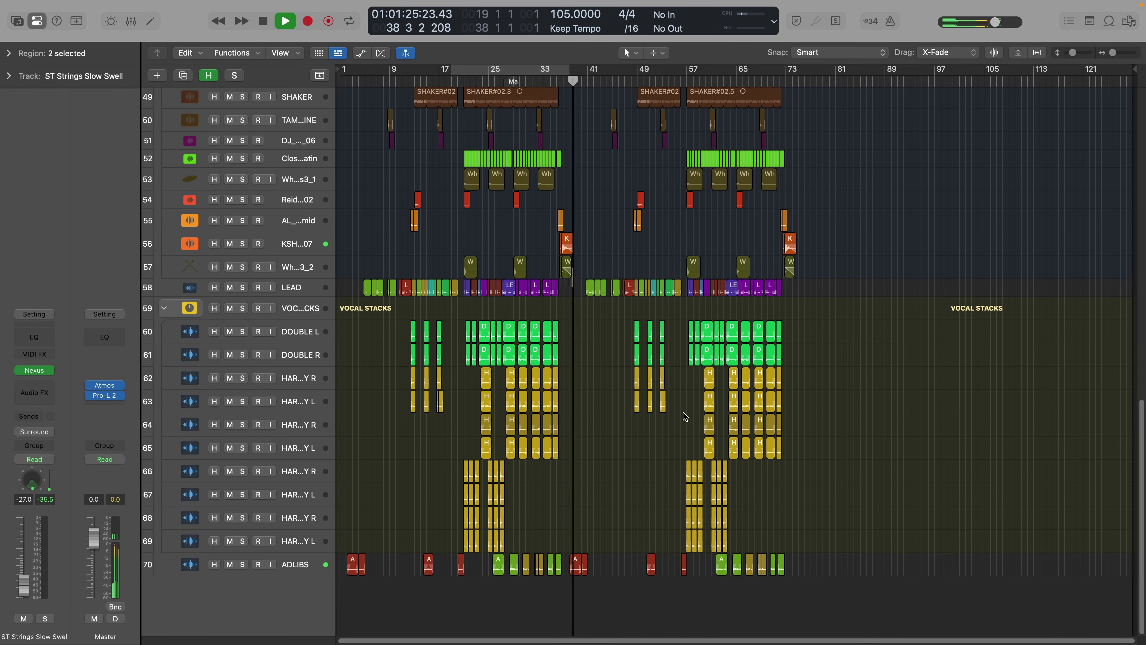
{"action": "scroll", "coordinate": [687, 411], "scroll_direction": "up", "scroll_amount": 4}
{"action": "scroll", "coordinate": [687, 411], "scroll_direction": "up", "scroll_amount": 20}
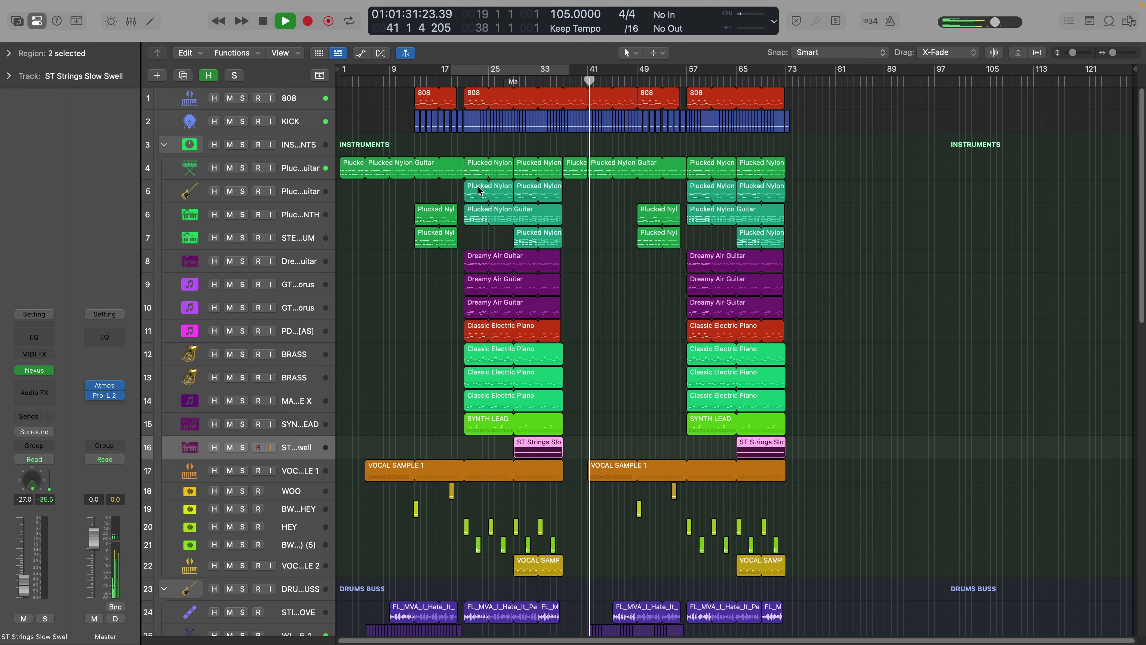
{"action": "scroll", "coordinate": [577, 247], "scroll_direction": "down", "scroll_amount": 12}
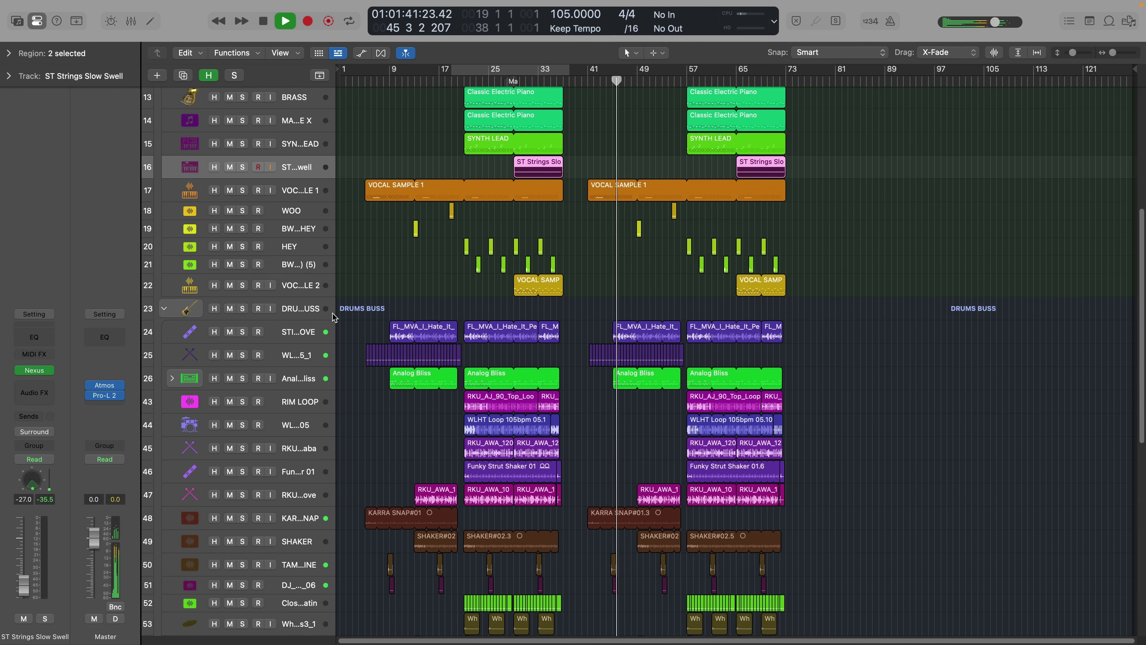
{"action": "scroll", "coordinate": [676, 397], "scroll_direction": "down", "scroll_amount": 10}
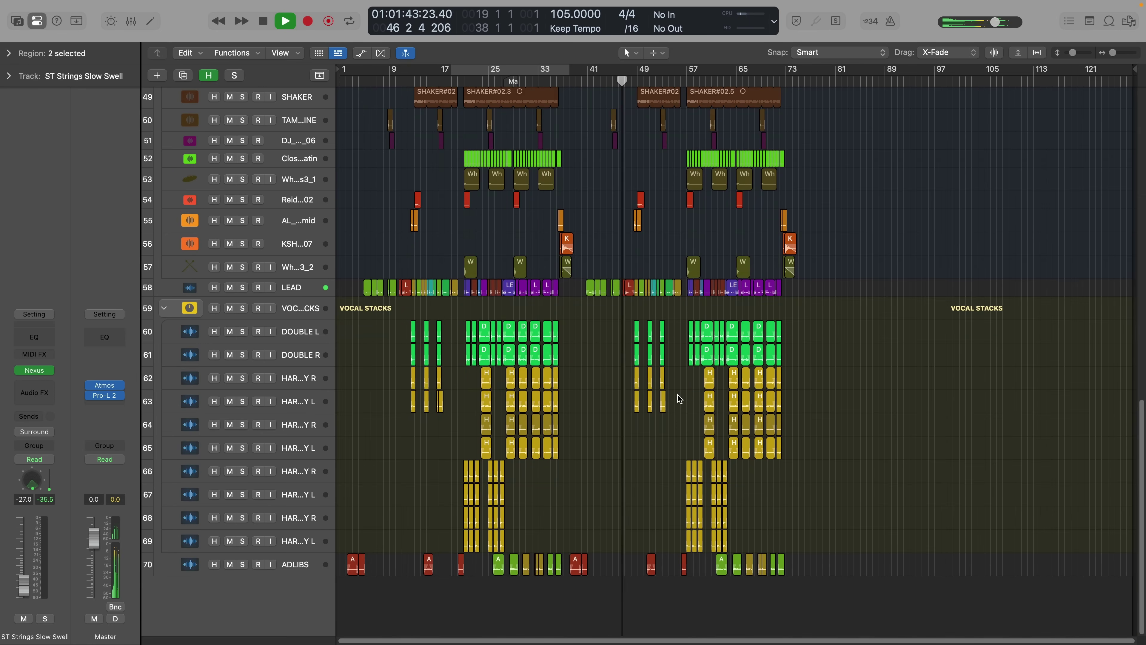
{"action": "scroll", "coordinate": [679, 398], "scroll_direction": "up", "scroll_amount": 5}
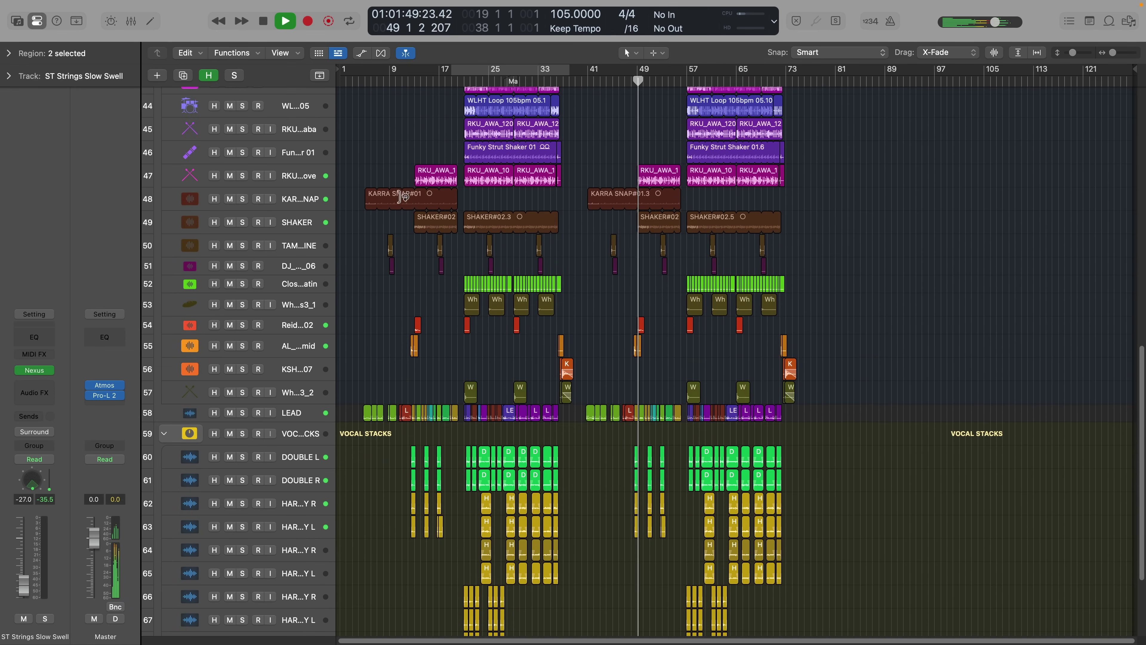
Step: Show the Master's Dolby Atmos and Pro-L 2 plug-in windows beside each other over the mixer and stop playback
{"action": "key", "text": "x"}
{"action": "scroll", "coordinate": [889, 332], "scroll_direction": "right", "scroll_amount": 10}
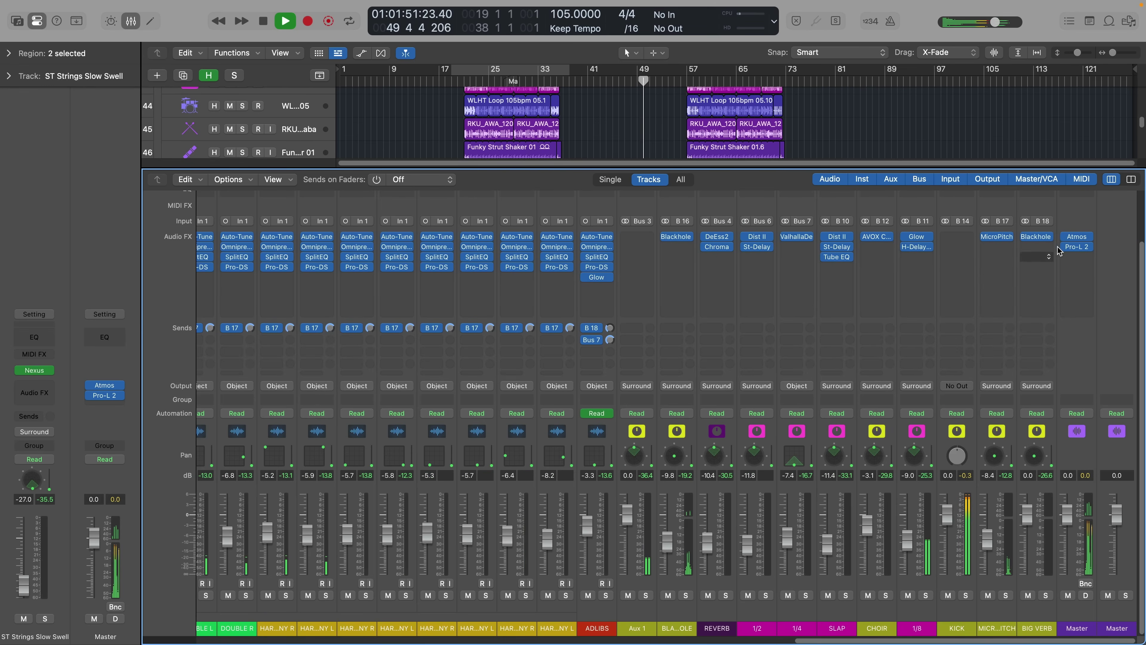
{"action": "left_click", "coordinate": [1086, 241]}
{"action": "left_click_drag", "start_coordinate": [957, 72], "coordinate": [463, 102]}
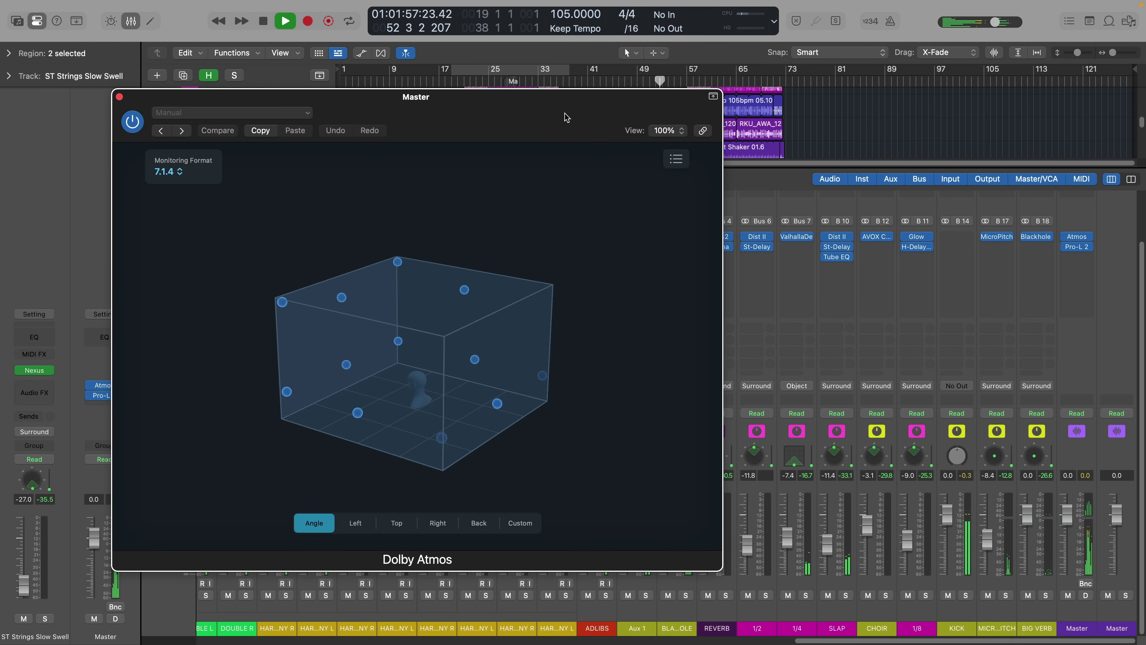
{"action": "mouse_move", "coordinate": [536, 100]}
{"action": "left_mouse_down"}
{"action": "mouse_move", "coordinate": [554, 126]}
{"action": "mouse_move", "coordinate": [520, 111]}
{"action": "left_mouse_up"}
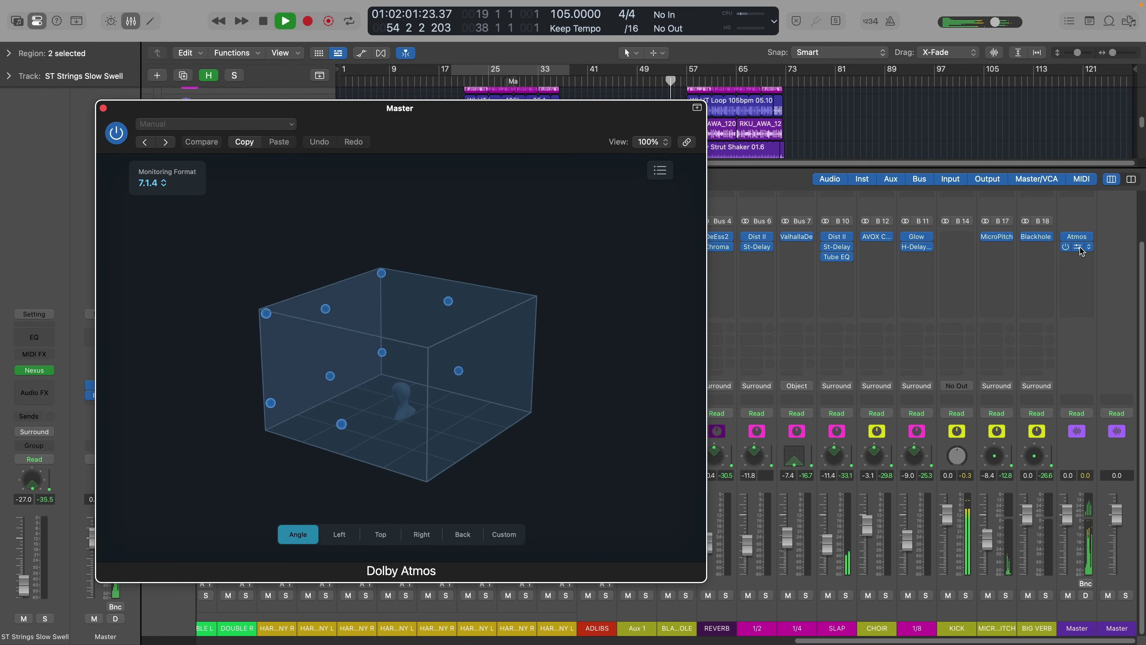
{"action": "left_click", "coordinate": [1078, 247]}
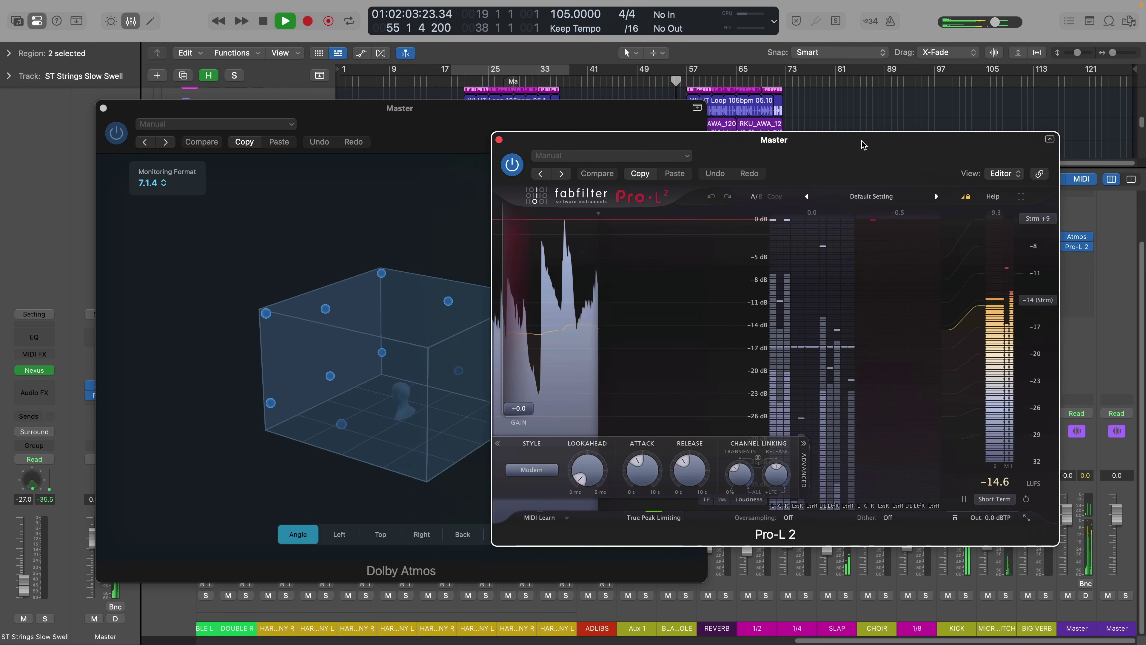
{"action": "left_click_drag", "start_coordinate": [854, 145], "coordinate": [940, 138]}
{"action": "left_click_drag", "start_coordinate": [435, 112], "coordinate": [411, 132]}
{"action": "key", "text": "space"}
{"action": "left_click_drag", "start_coordinate": [801, 133], "coordinate": [684, 157]}
Step: Turn on the cycle, set its range from bar 20 to bar 37 and start playback
{"action": "left_click", "coordinate": [469, 71]}
{"action": "left_click_drag", "start_coordinate": [469, 72], "coordinate": [477, 72]}
{"action": "left_click_drag", "start_coordinate": [573, 72], "coordinate": [558, 73]}
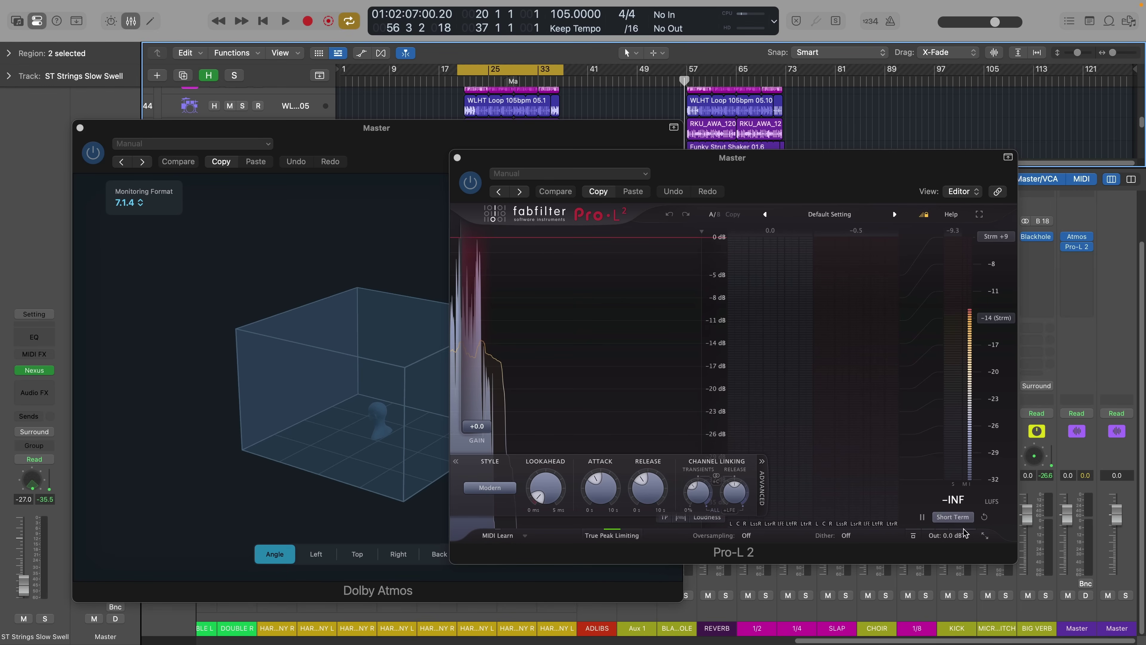
{"action": "key", "text": "space"}
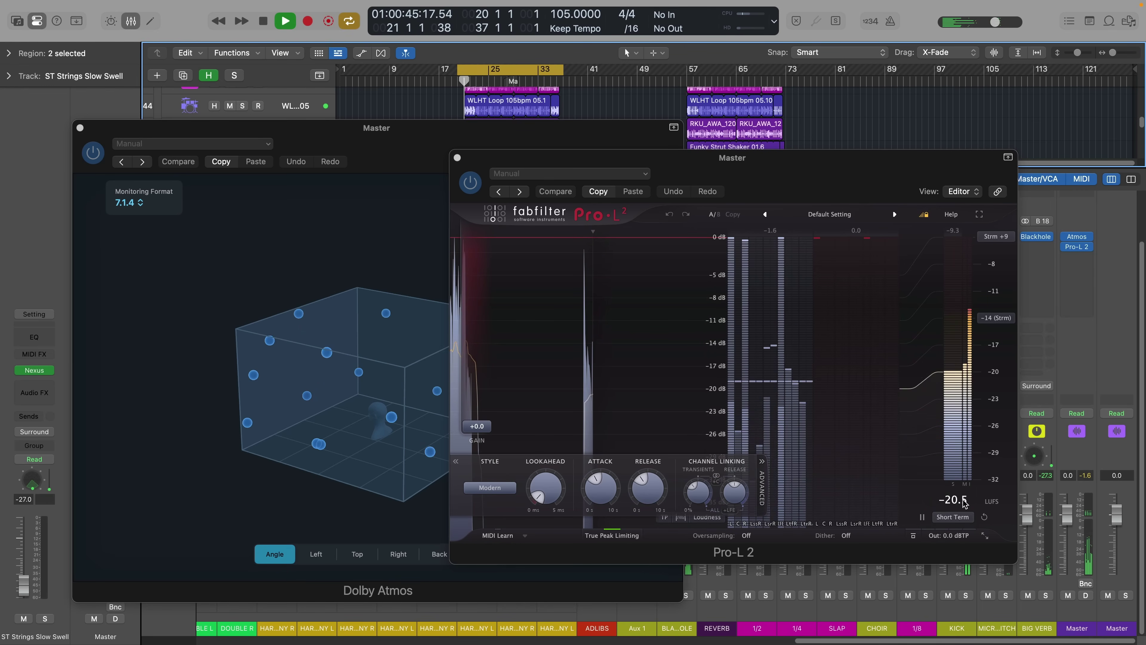
Step: Set the Master's Pro-L 2 gain to about +2.3 dB during playback and close the limiter window
{"action": "left_click_drag", "start_coordinate": [477, 431], "coordinate": [491, 429]}
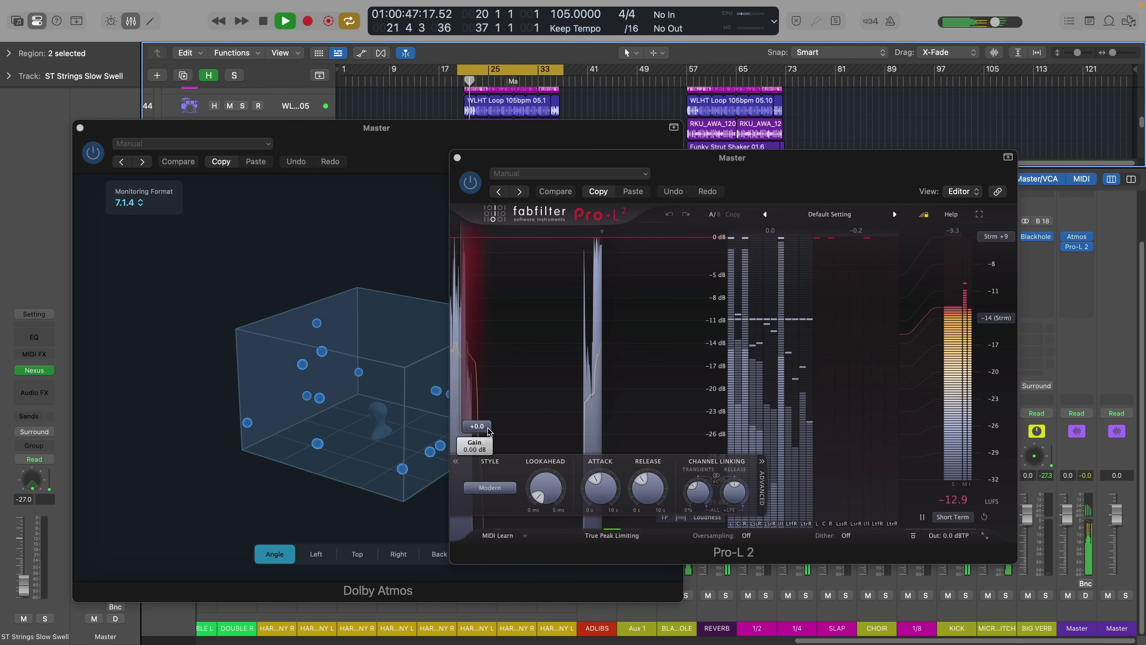
{"action": "left_click_drag", "start_coordinate": [498, 424], "coordinate": [516, 413]}
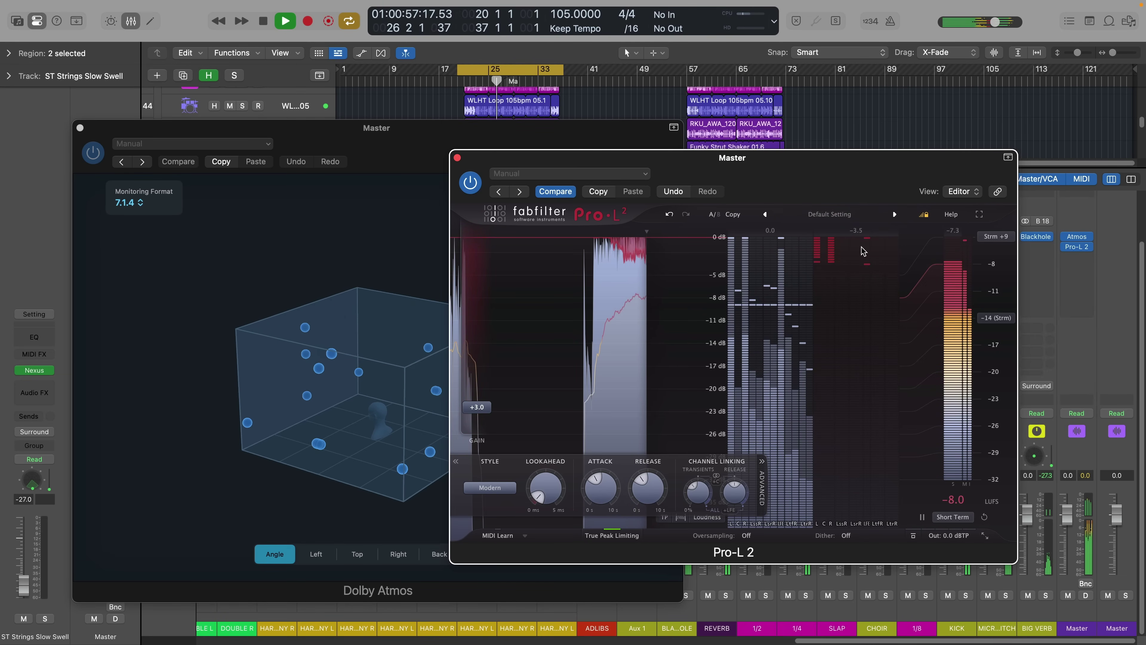
{"action": "mouse_move", "coordinate": [493, 420]}
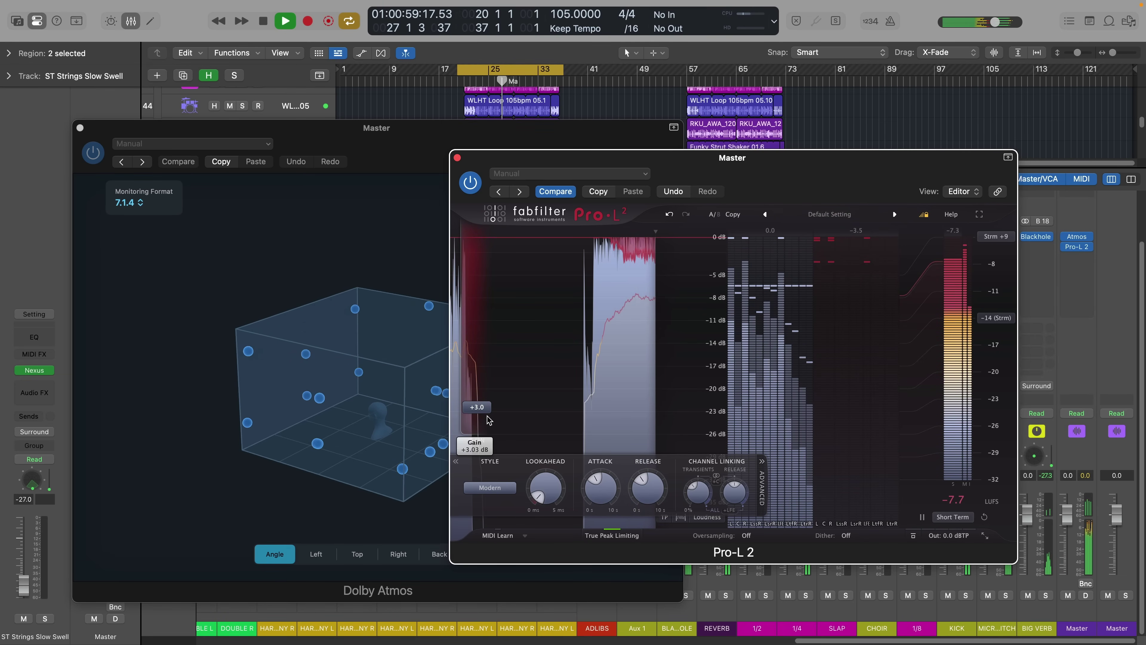
{"action": "left_click_drag", "start_coordinate": [490, 408], "coordinate": [497, 415]}
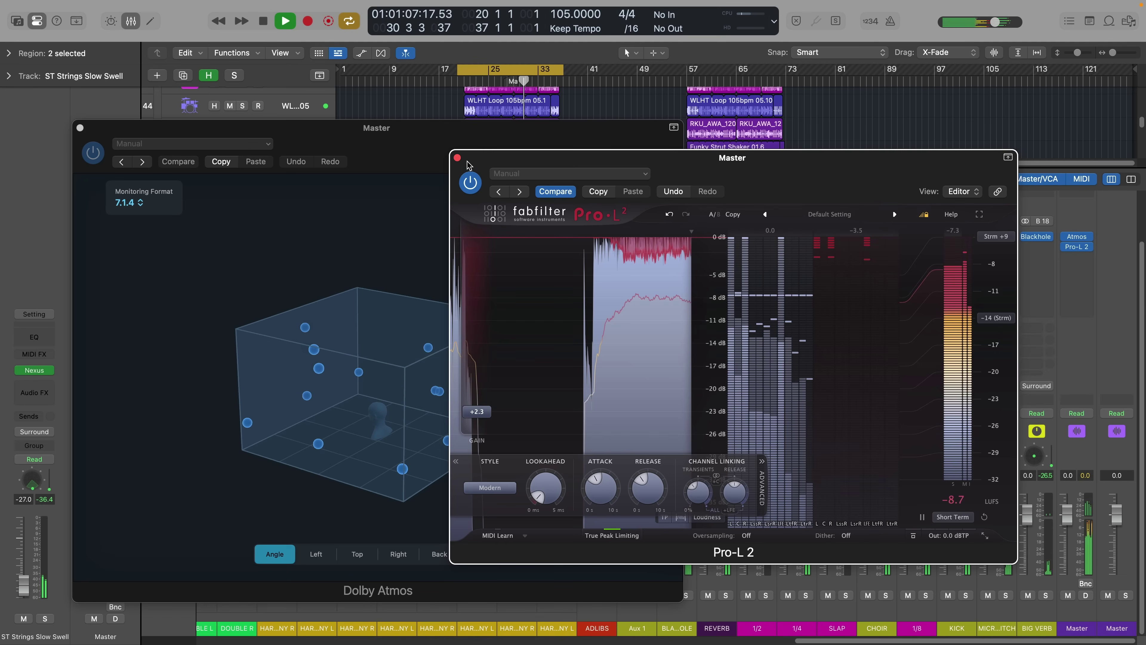
{"action": "left_click", "coordinate": [457, 157]}
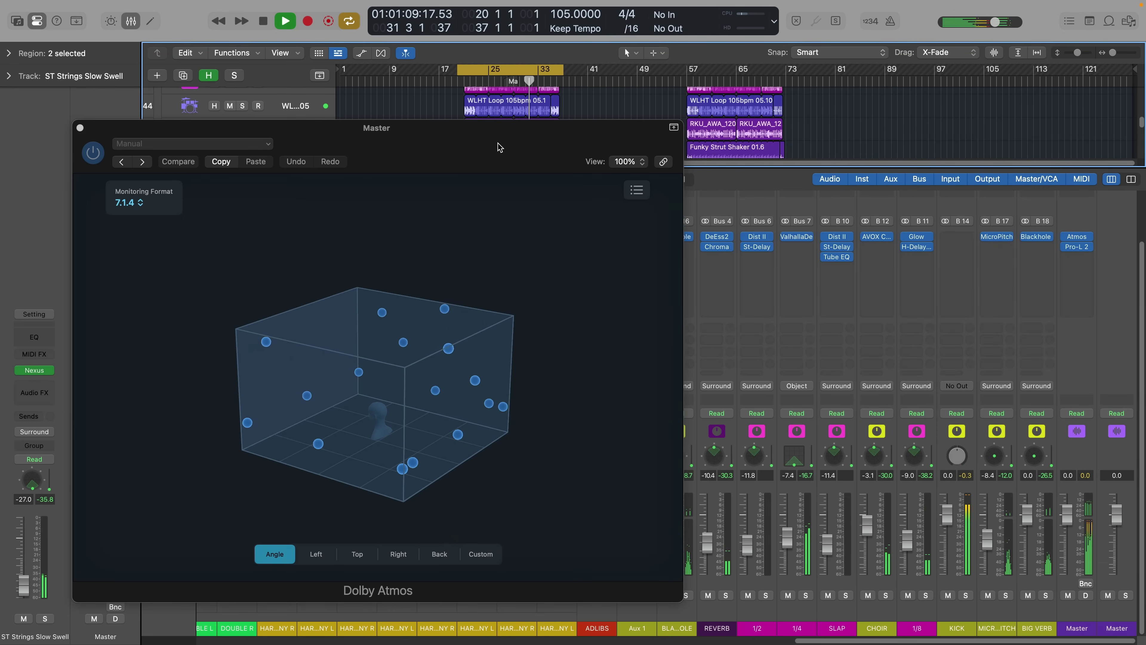
Step: Turn off cycle playback with the mixer displayed beside the Dolby Atmos window
{"action": "key", "text": "x"}
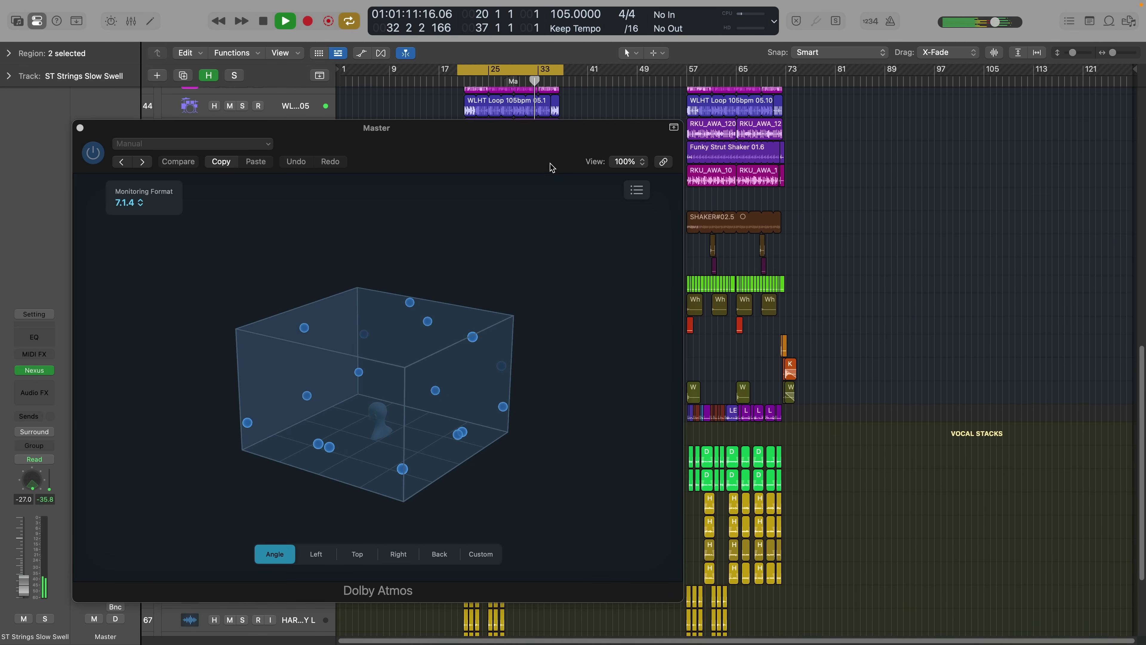
{"action": "key", "text": "x"}
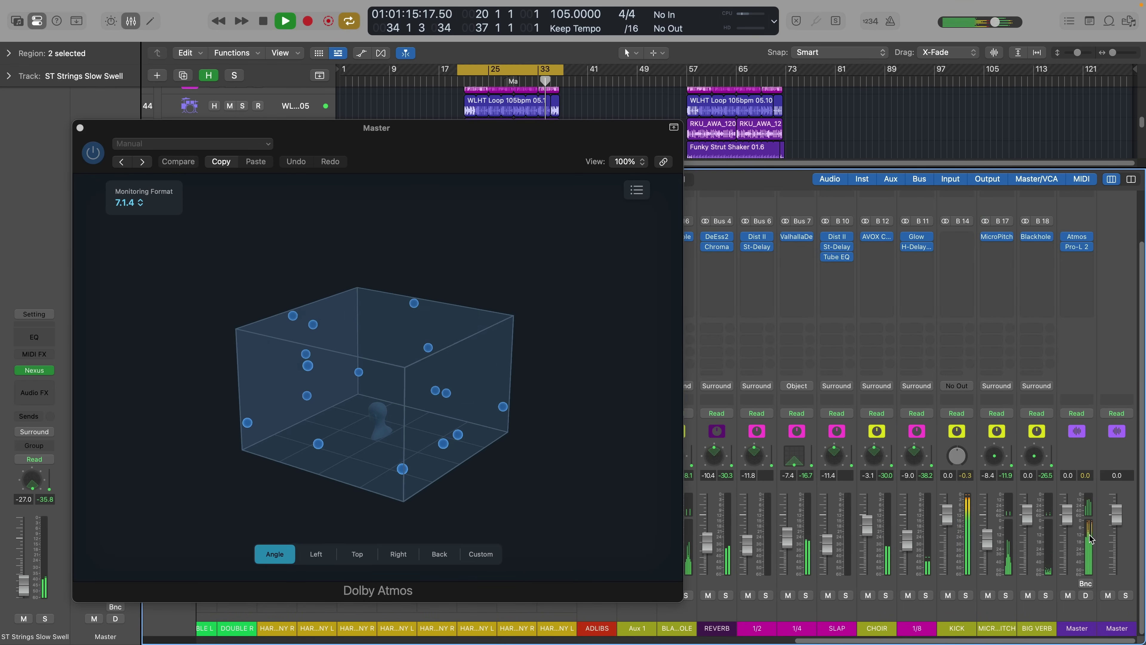
{"action": "key", "text": "c"}
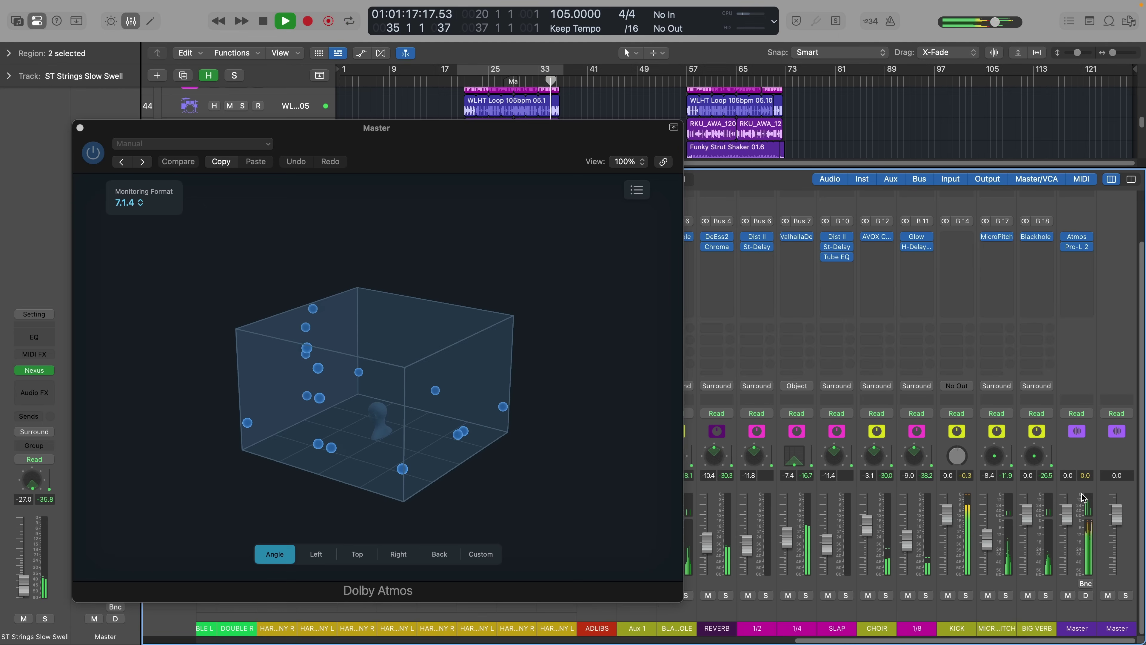